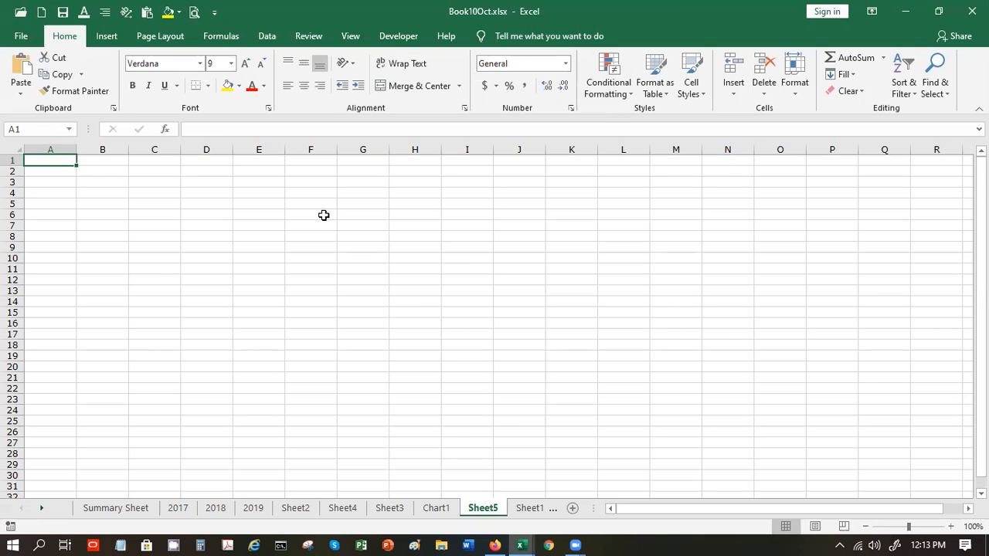
- Enter =SUM(D1:E1) in A1, which shows 0 while D1:E1 is empty
key("alt+h")
key("w")
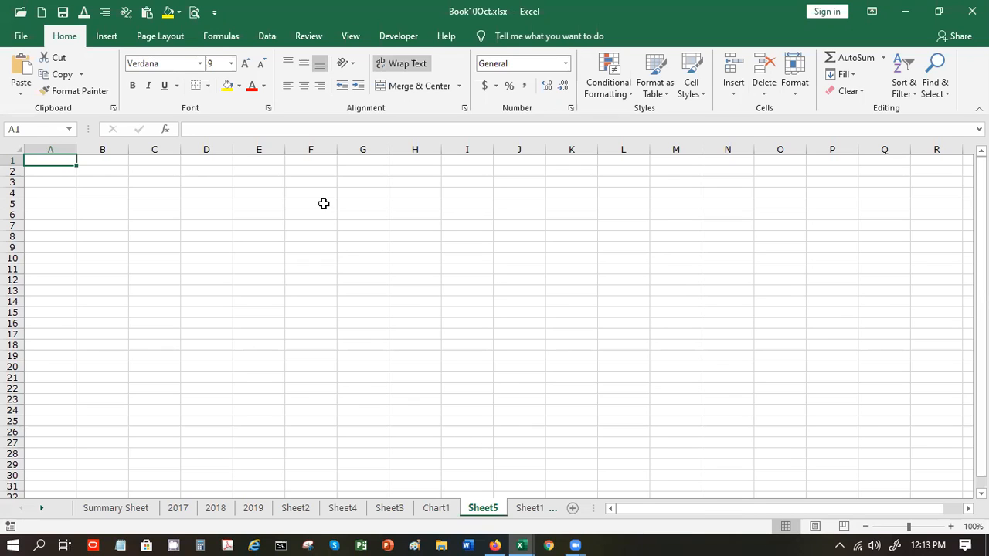
key("ctrl+z")
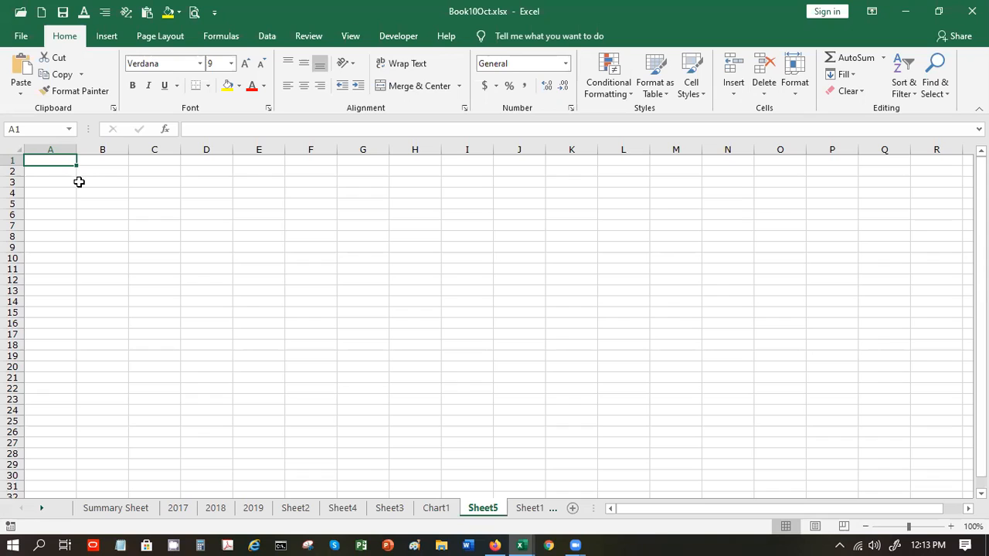
type("=")
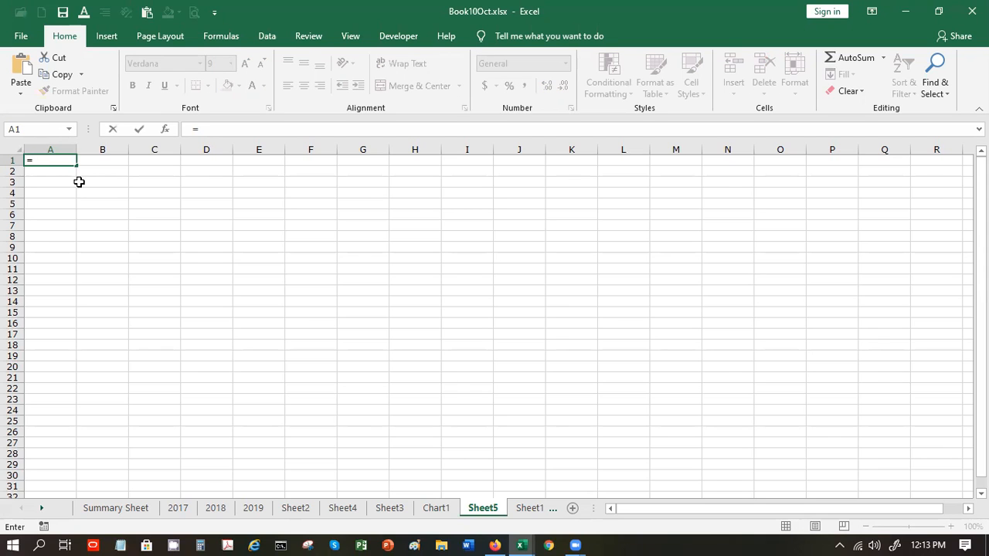
type("sun")
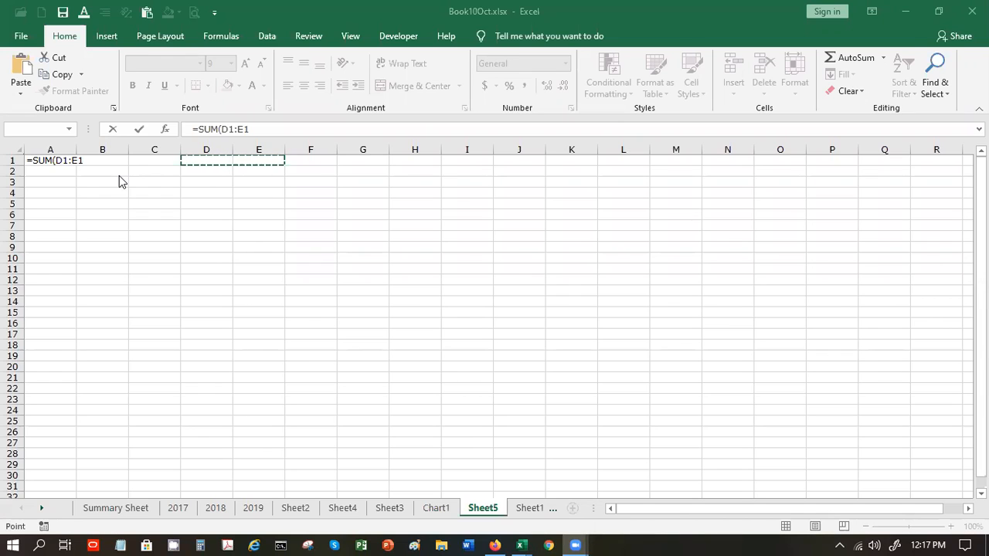
left_click(86, 160)
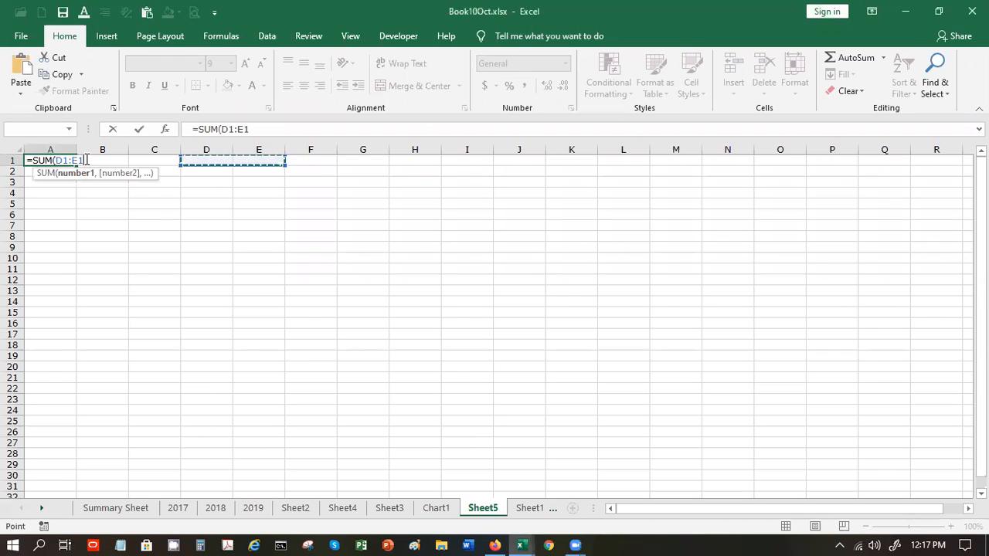
type(")")
key("Return")
- Enter 100 in D1 and 200 in E1, then check that A1 now sums to 300
left_click(189, 156)
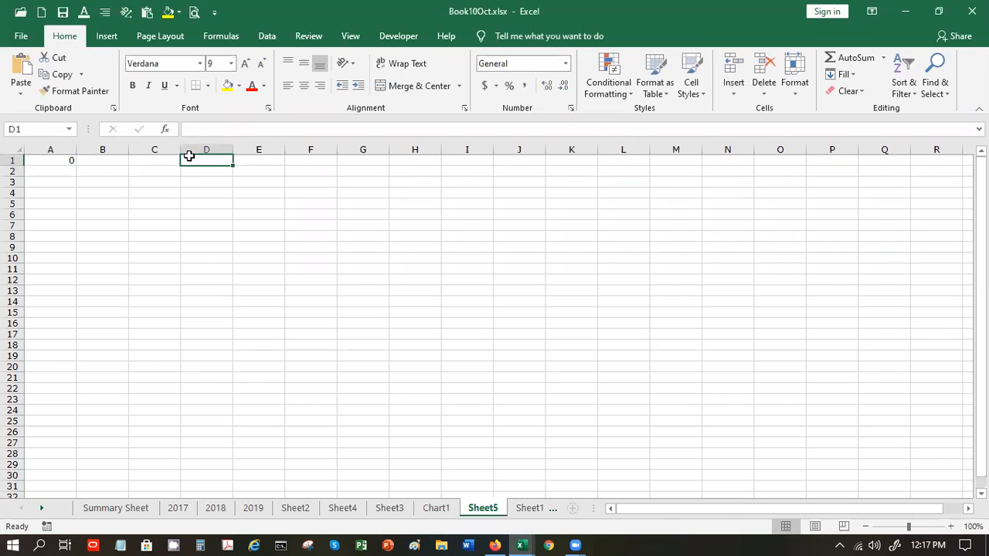
type("100")
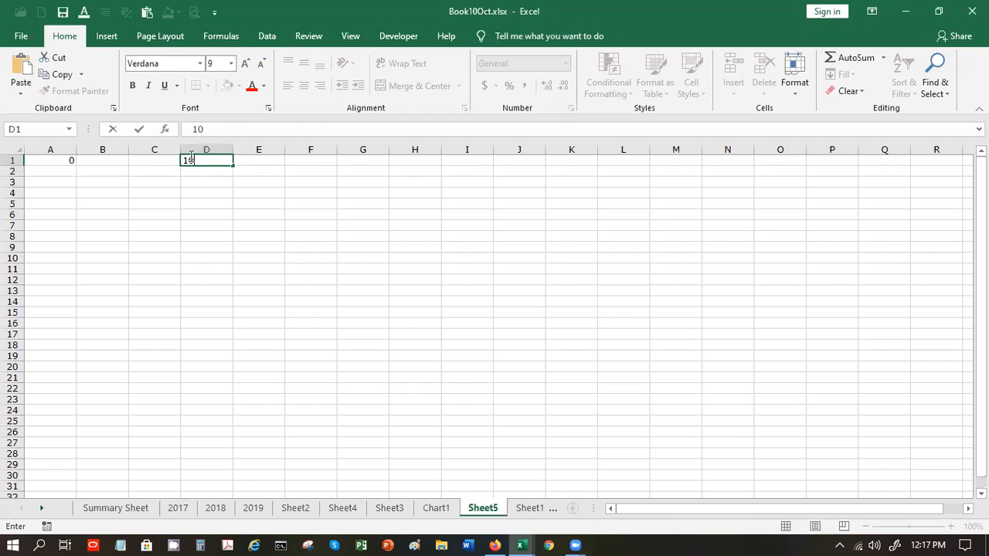
key("Tab")
type("200")
key("Tab")
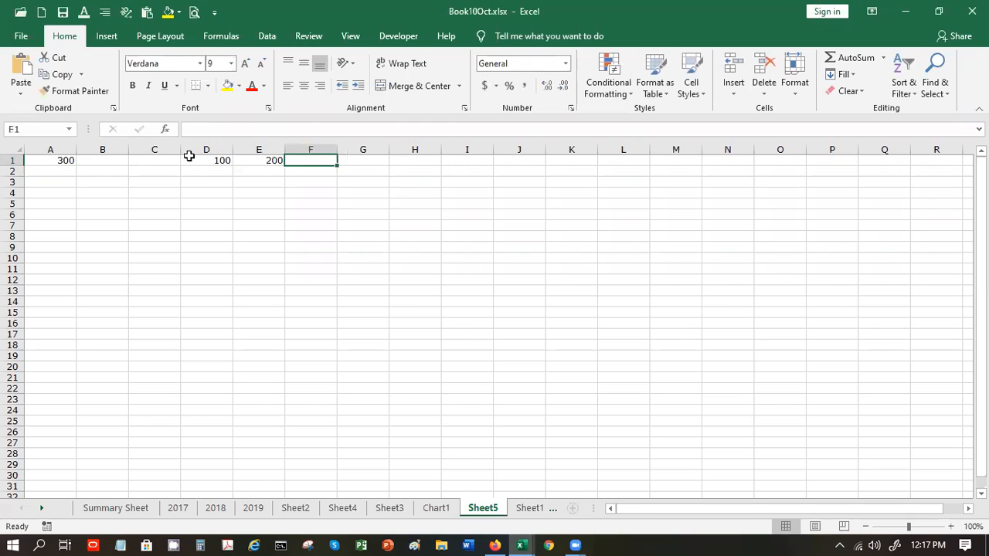
left_click(47, 160)
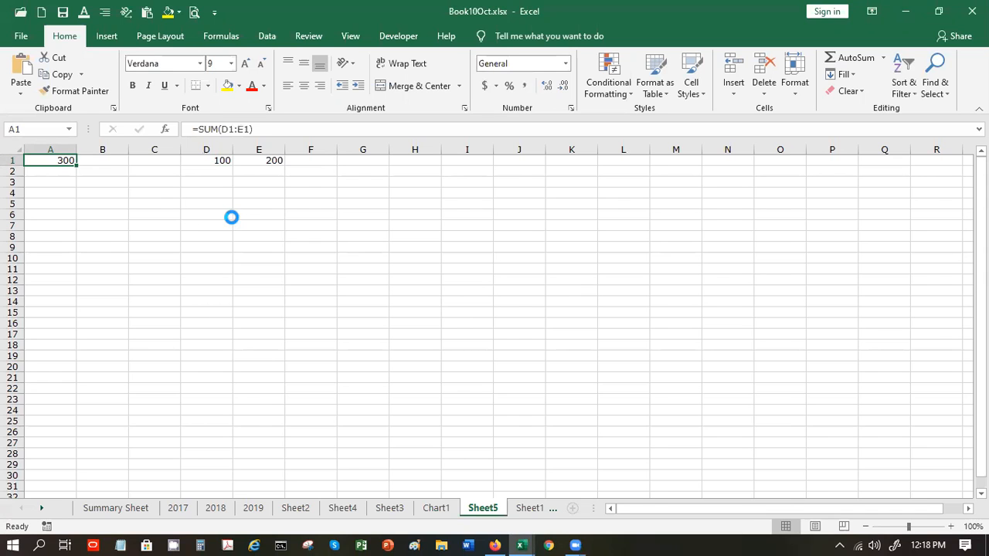
- Restore the sheet zoom to 100% and select the cells A1:F1
scroll(232, 218, "down", 5)
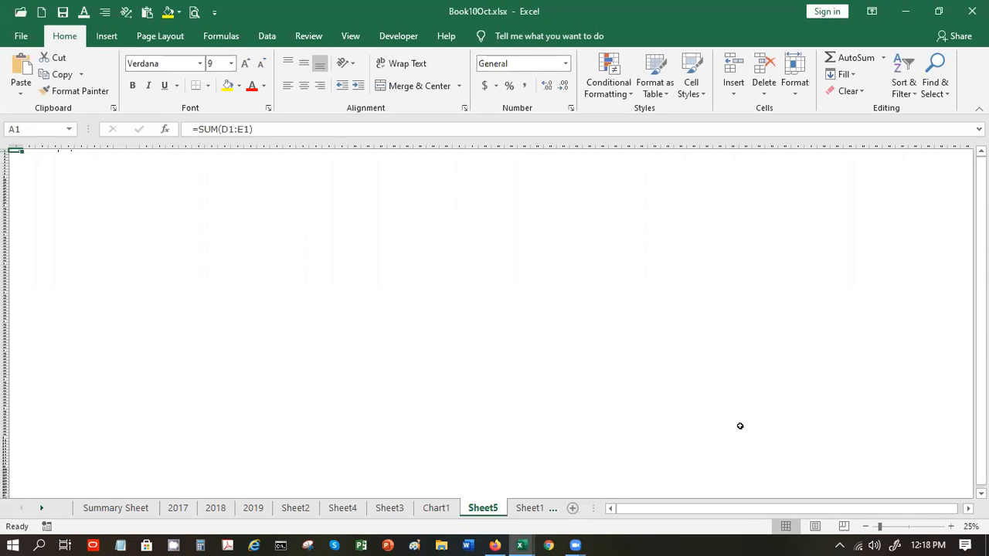
left_click(910, 527)
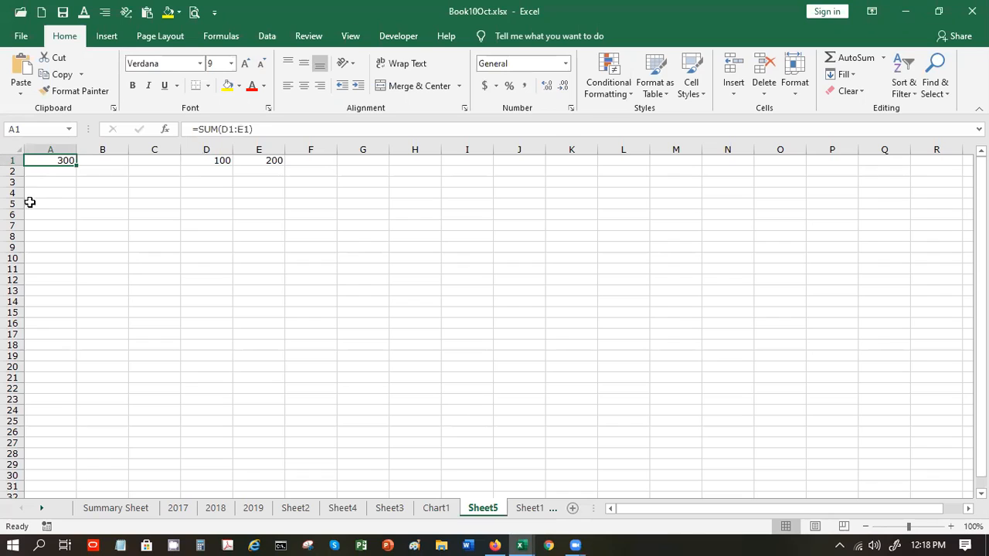
left_click(296, 164, "shift")
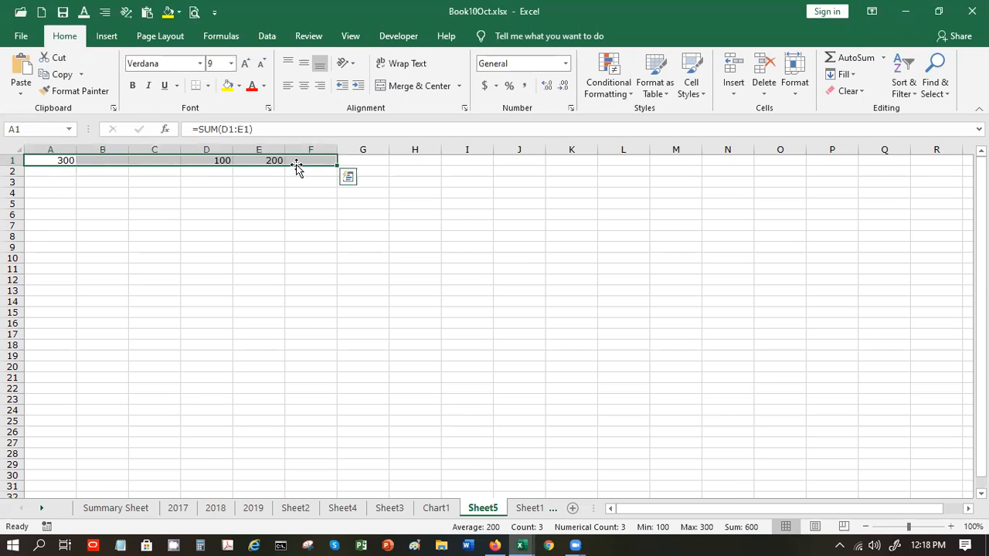
right_click(297, 165)
right_click(294, 161)
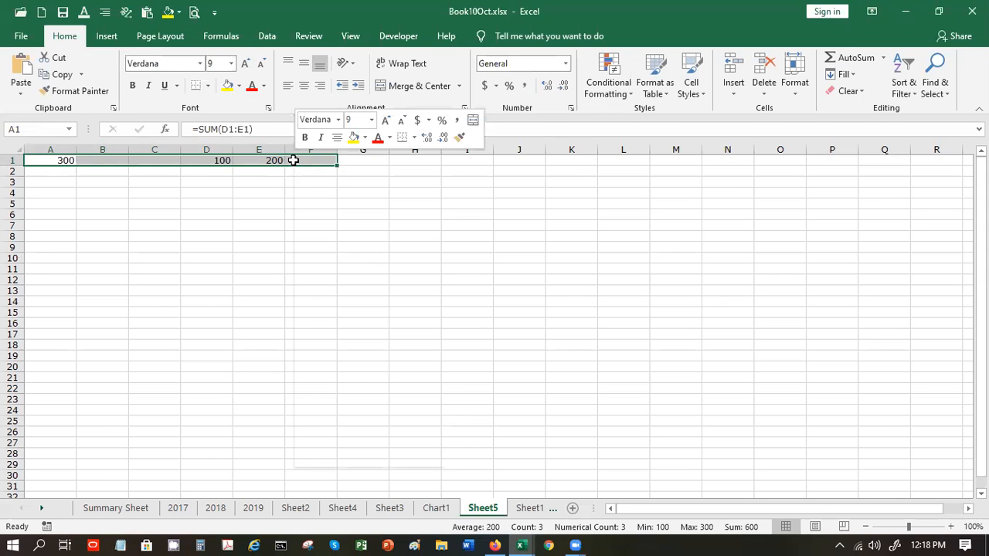
right_click(296, 162)
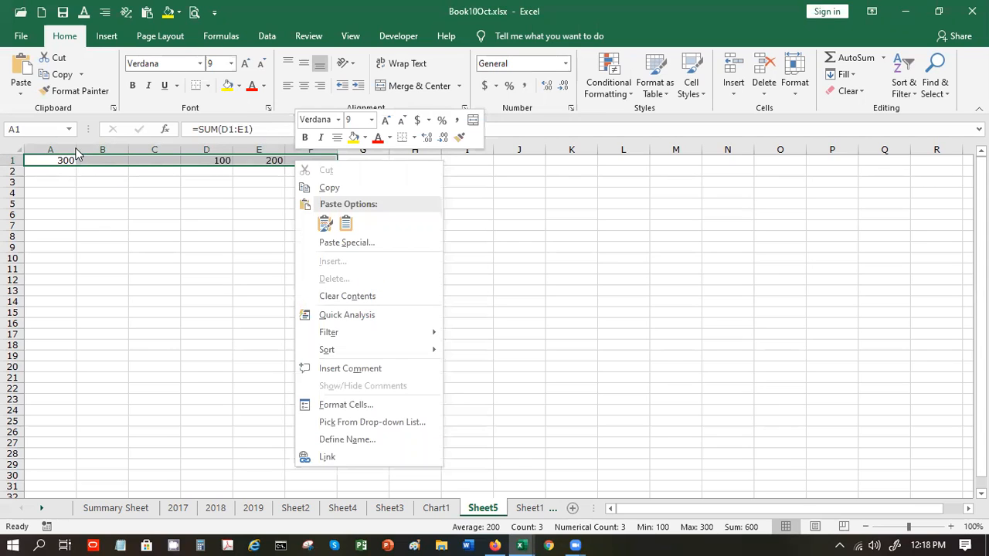
left_click(64, 187)
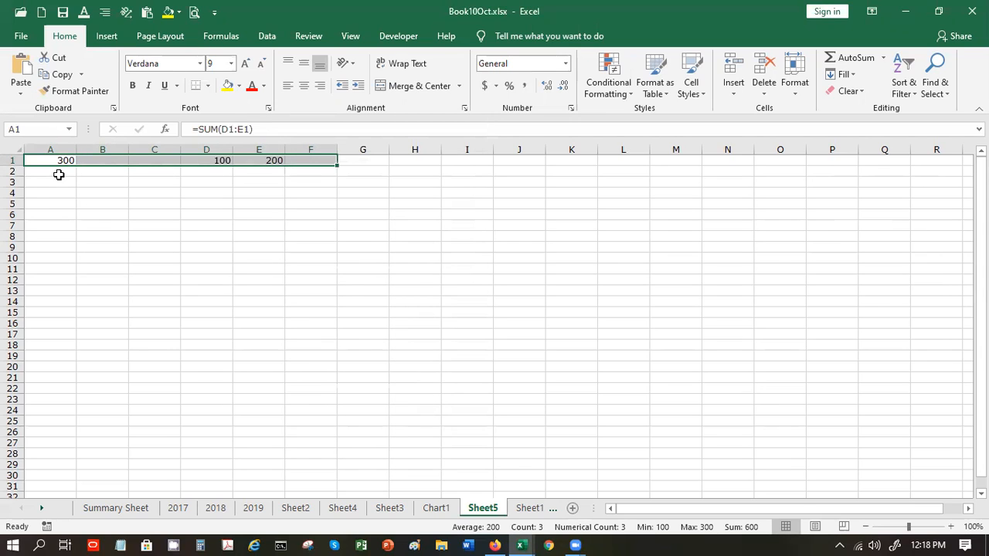
left_click(58, 175)
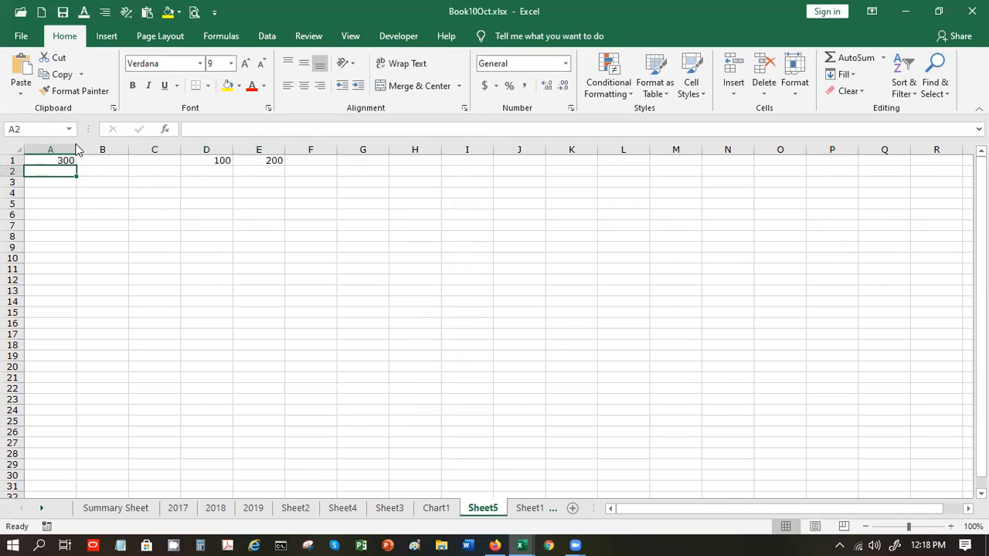
- Widen column A and clear all contents of row 1
left_click_drag(76, 148, 104, 148)
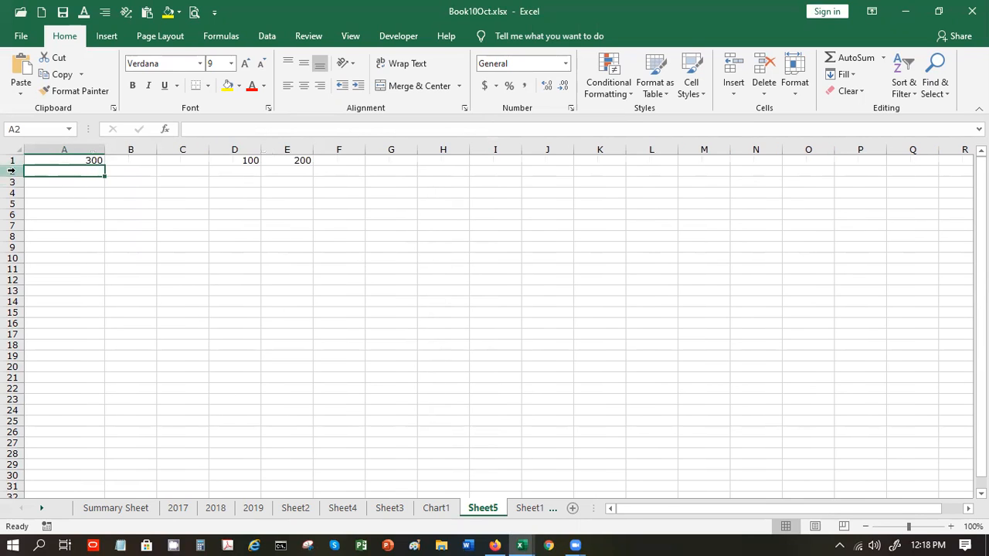
left_click(12, 160)
right_click(12, 161)
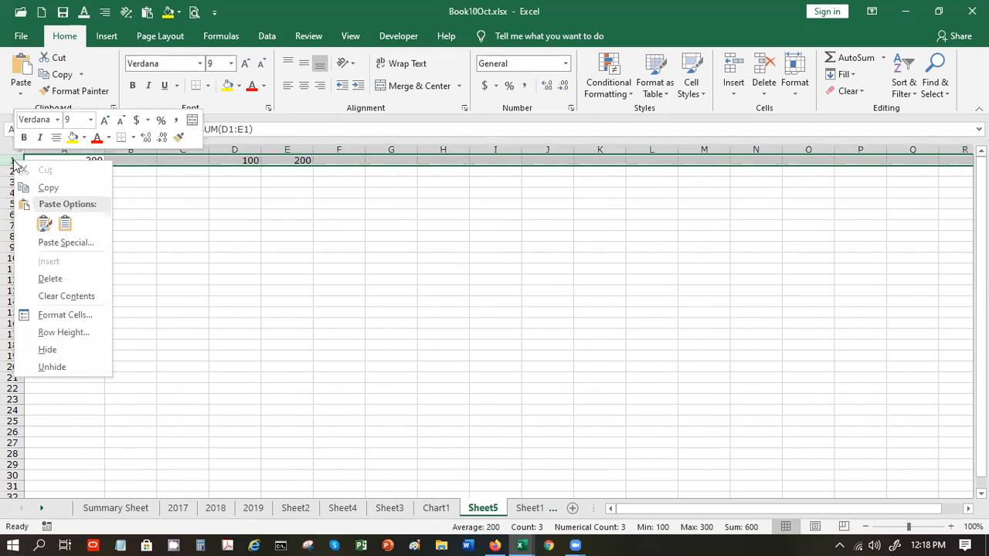
left_click(66, 296)
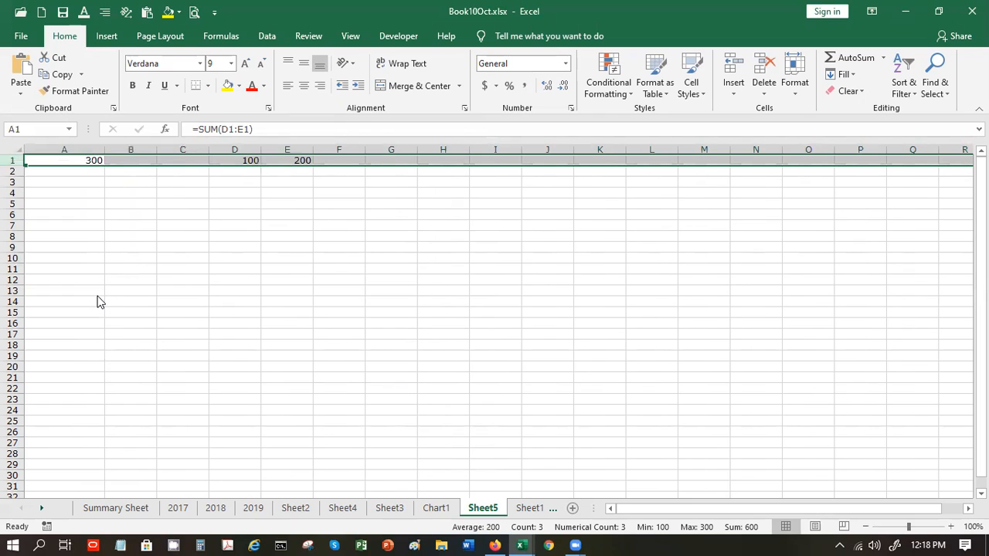
- Type the person's full name in lowercase in A2 and start an UPPER formula in B2
left_click(64, 171)
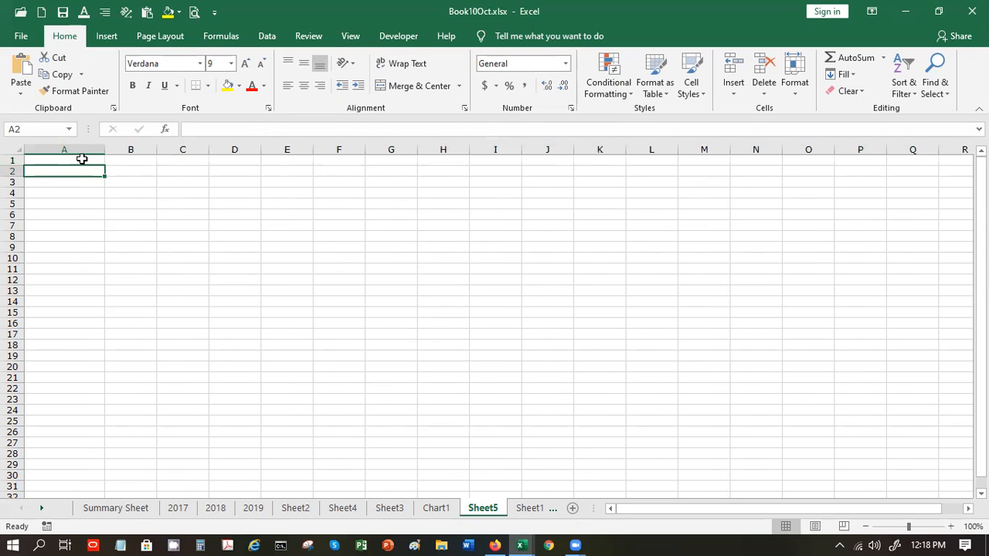
type("S")
key("BackSpace")
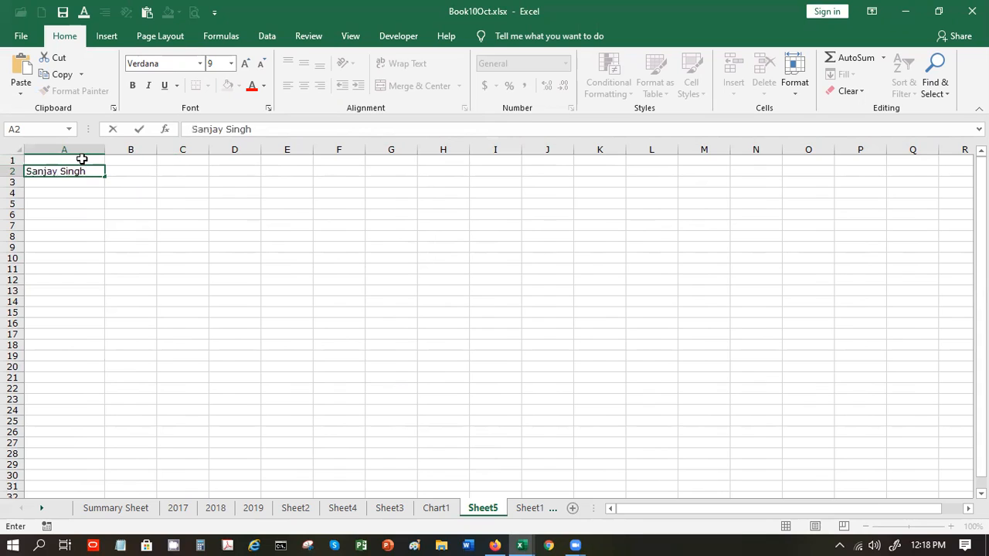
key("Tab")
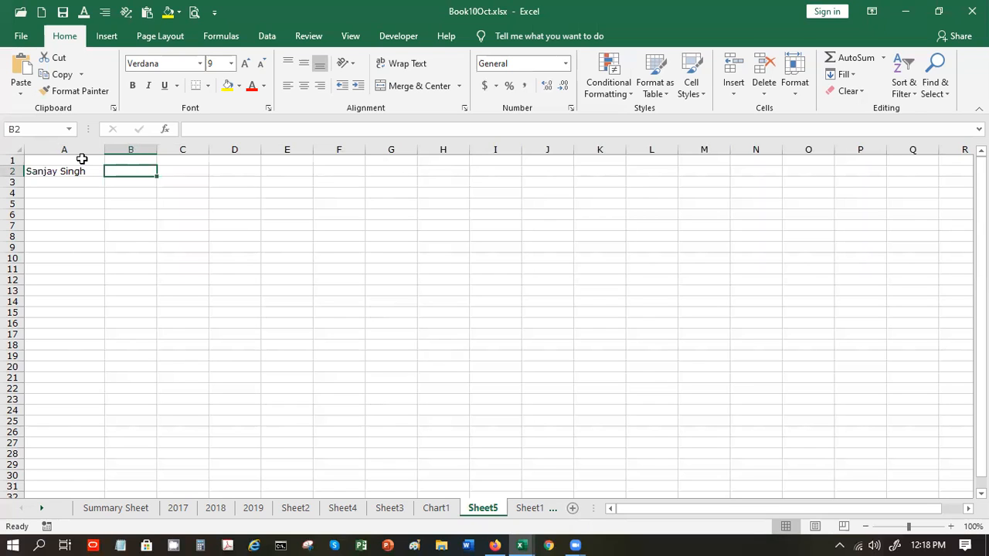
key("Left")
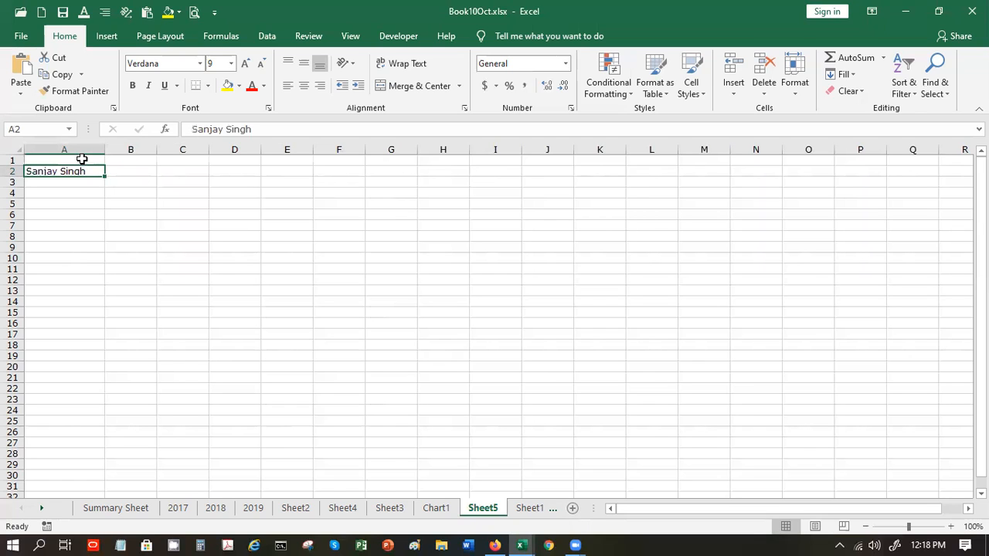
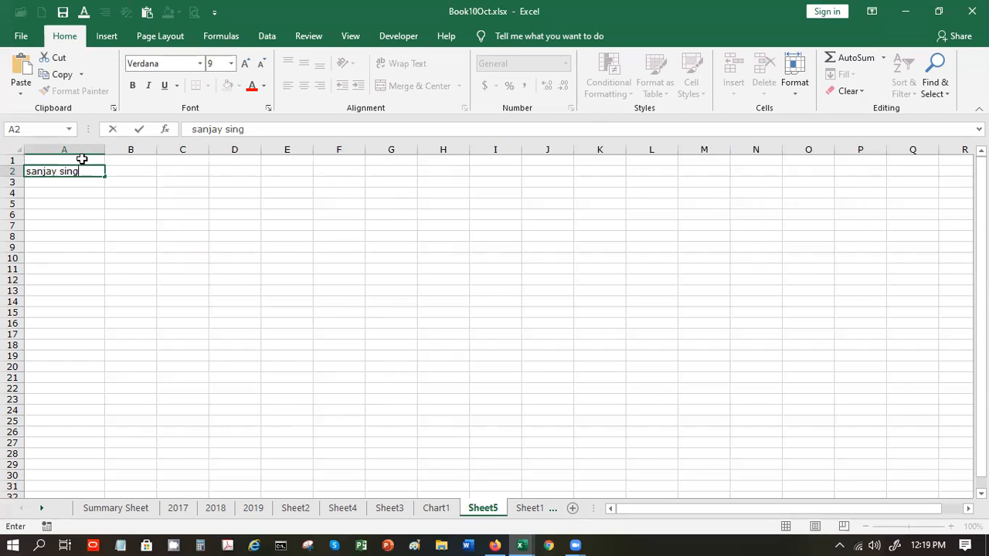
key("Tab")
type("=upp")
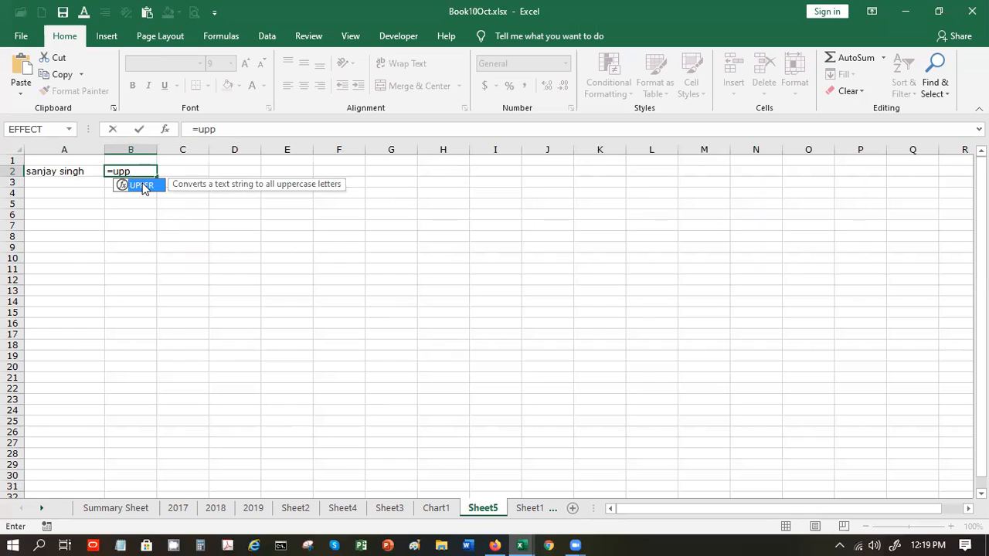
- Complete =UPPER(A2) in B2 and autofit column B to the uppercase name
double_click(142, 186)
left_click(81, 170)
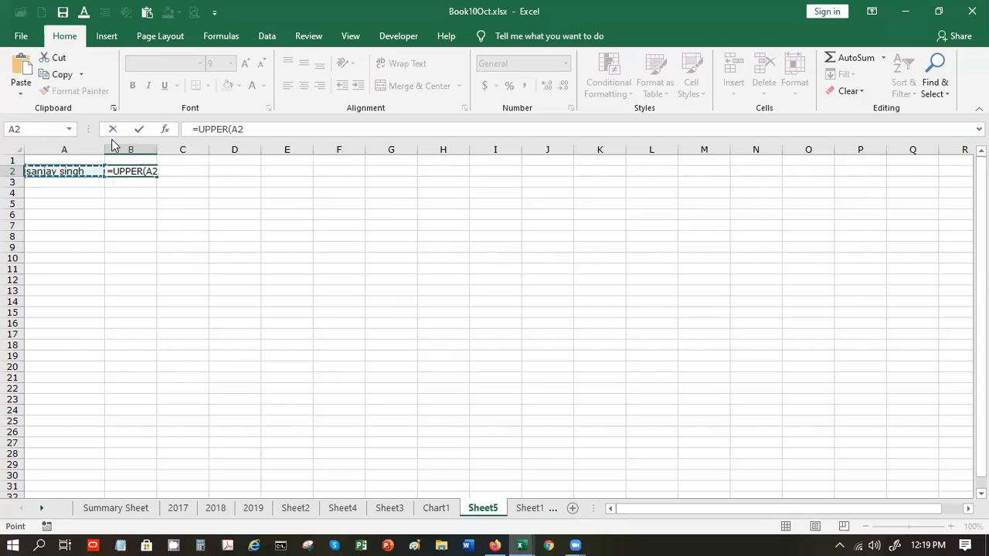
key("Return")
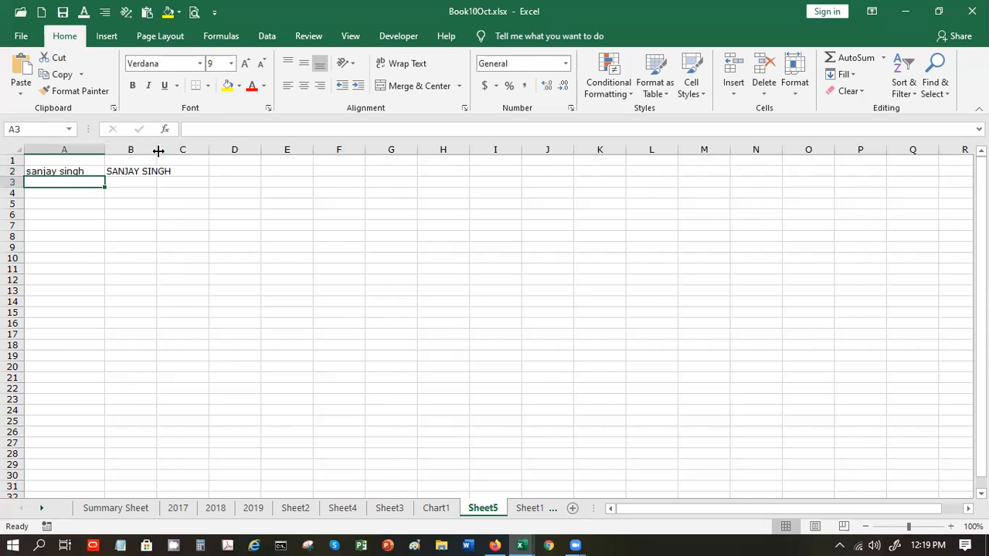
double_click(158, 150)
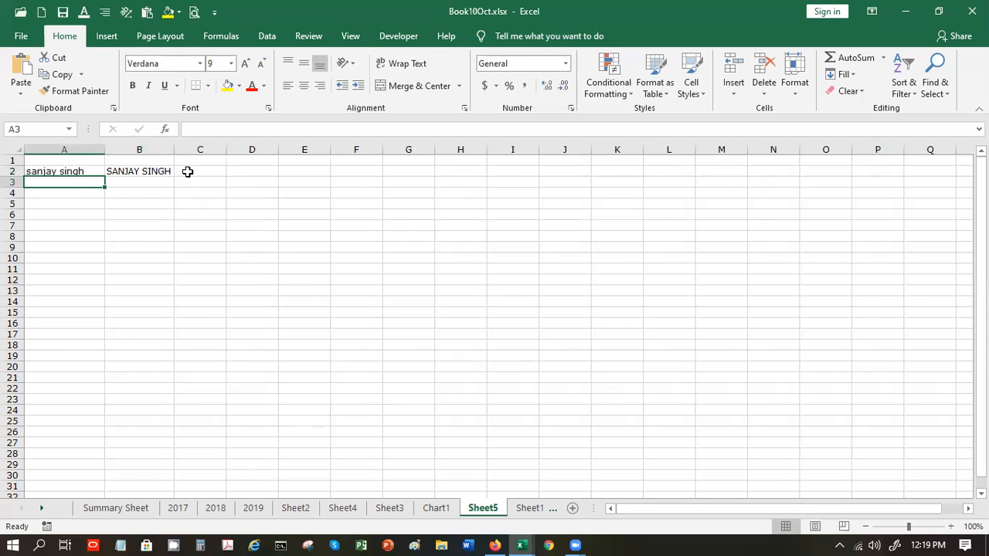
- Enter =LOWER(A2) in C2 to return the name in lowercase
left_click(187, 171)
type("=")
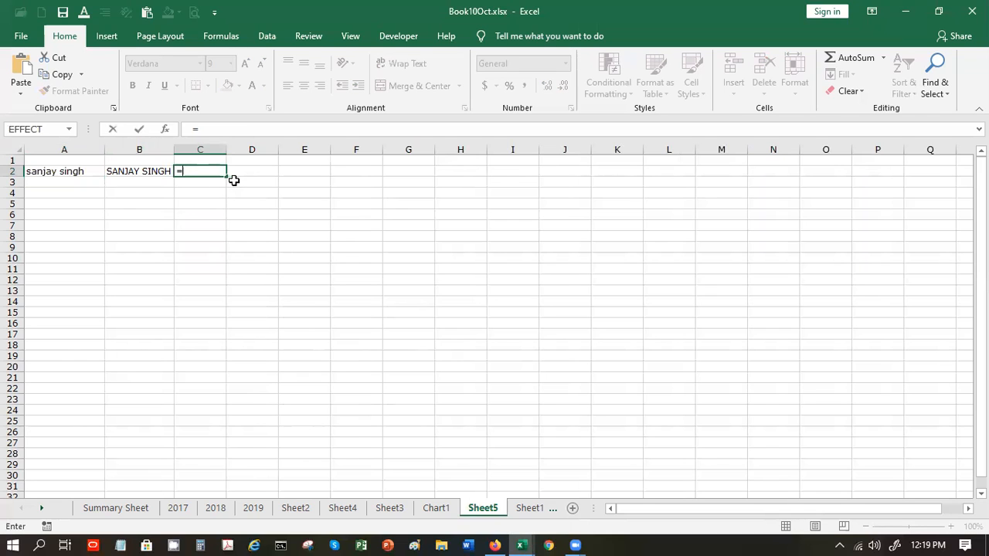
type("lo")
type("ert")
key("BackSpace")
key("BackSpace")
key("BackSpace")
key("BackSpace")
type("ower")
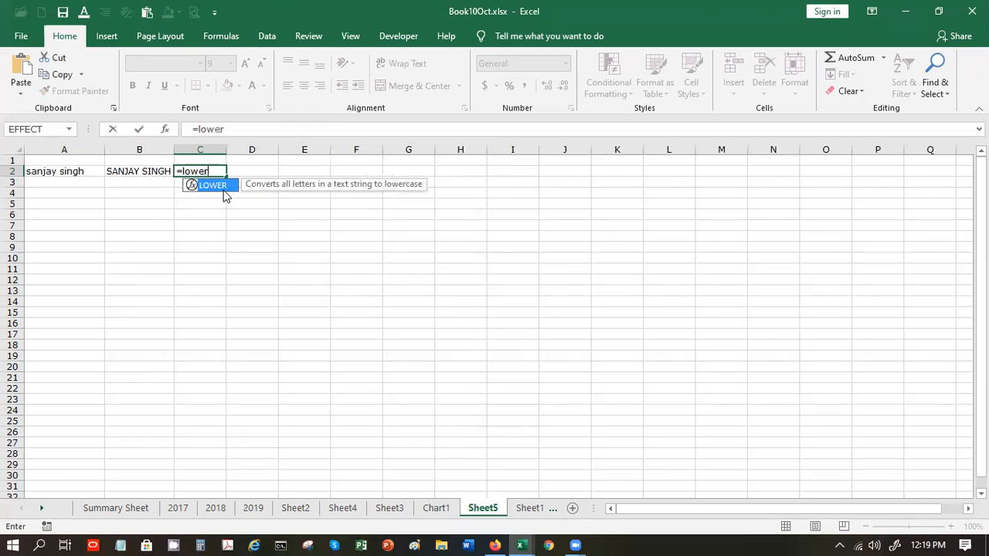
double_click(223, 190)
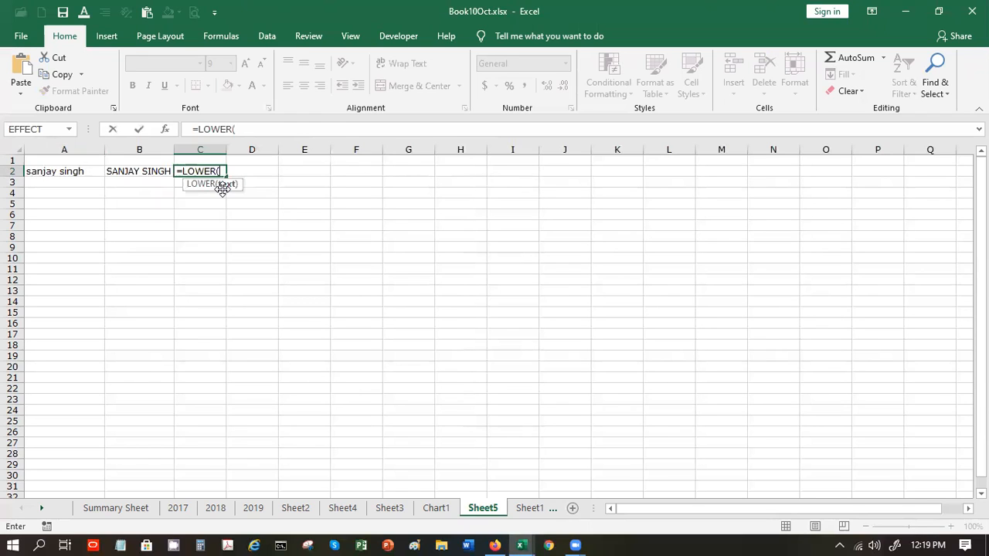
left_click(87, 182)
left_click(79, 171)
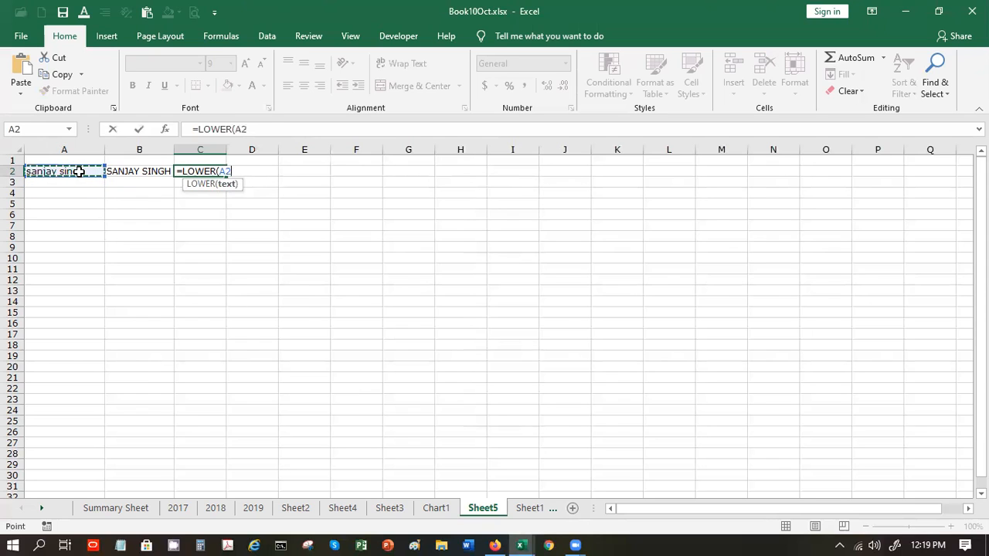
key("Return")
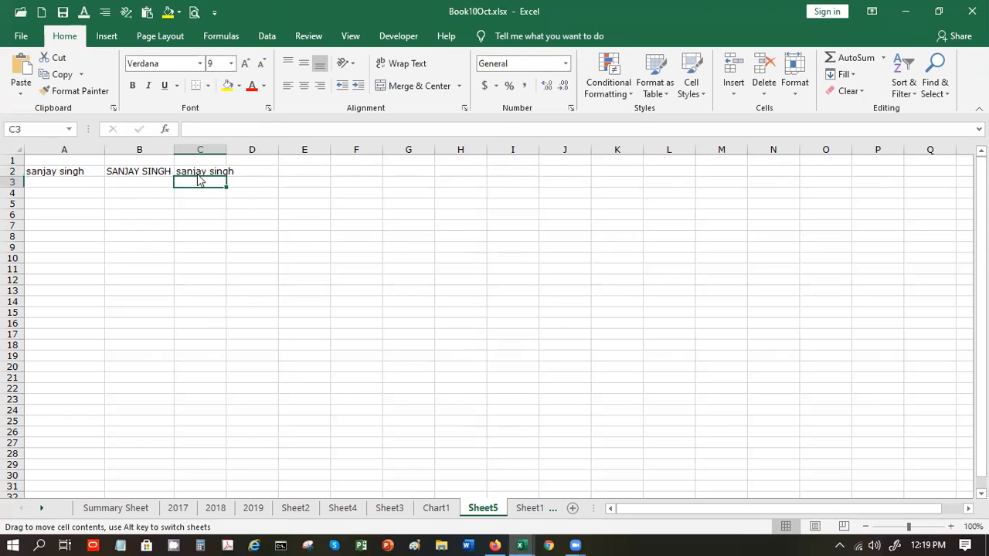
- Change C2's formula to =LOWER(B2) and autofit column C
left_click(196, 169)
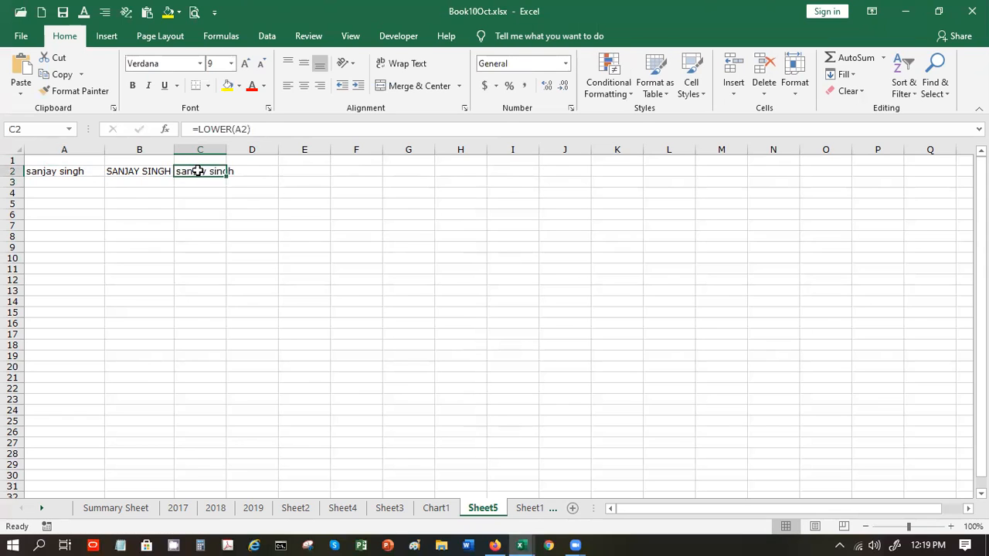
left_click(245, 128)
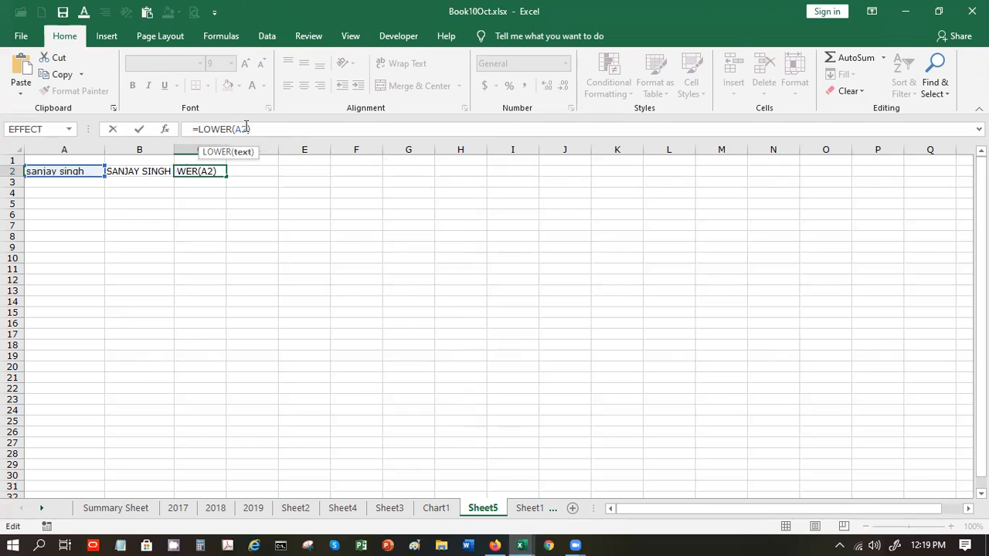
key("BackSpace")
type("b")
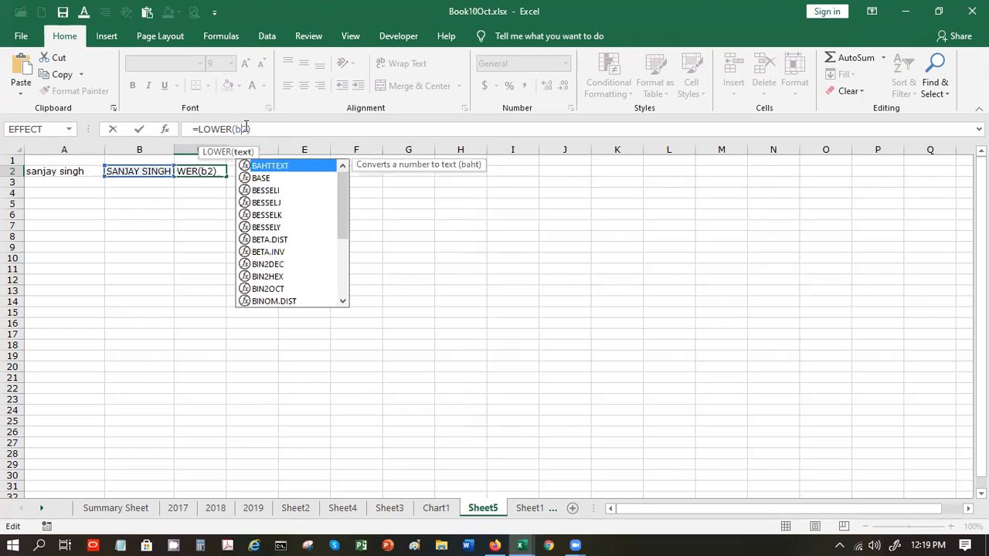
key("Return")
key("Return")
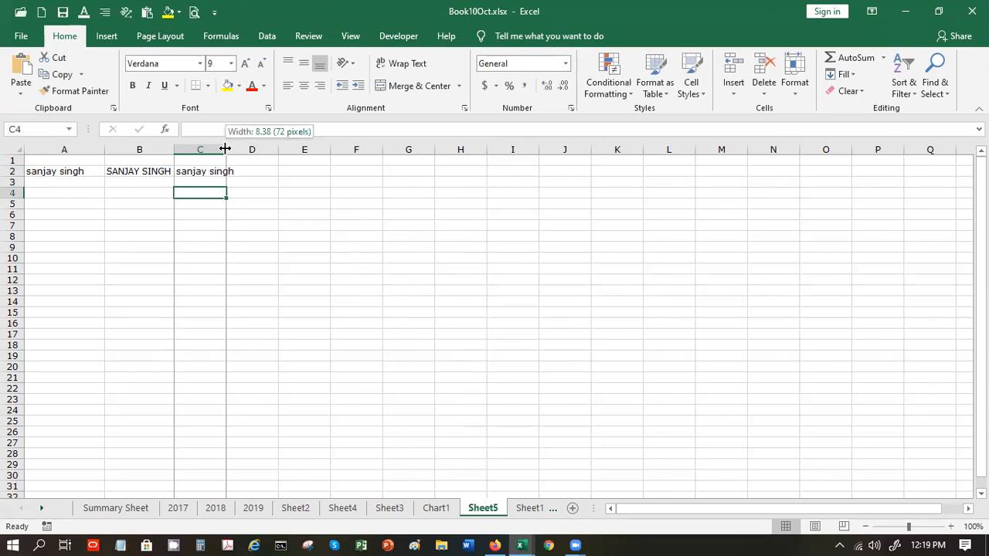
double_click(226, 149)
- Enter =PROPER(A2) in D2 and autofit column D to the proper-case name
left_click(255, 173)
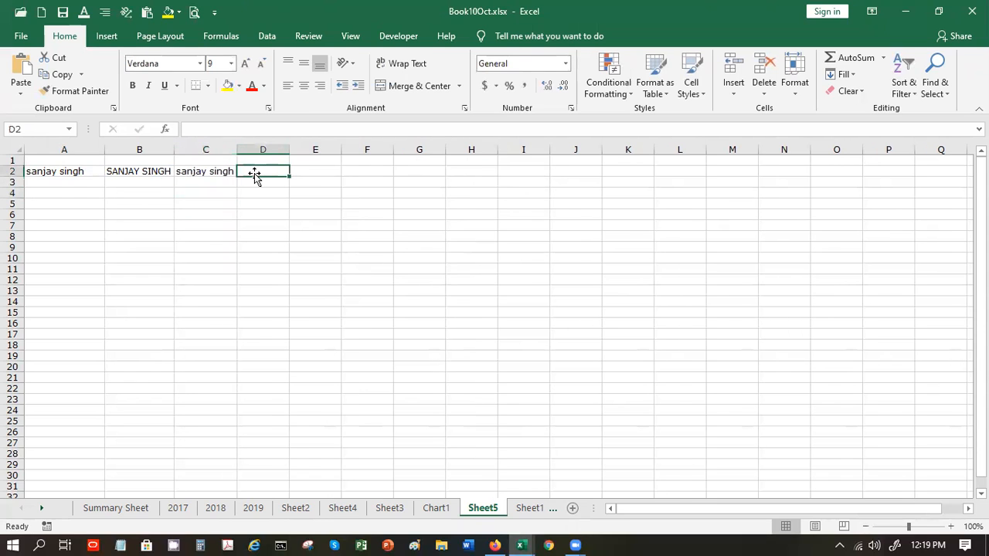
type("=p")
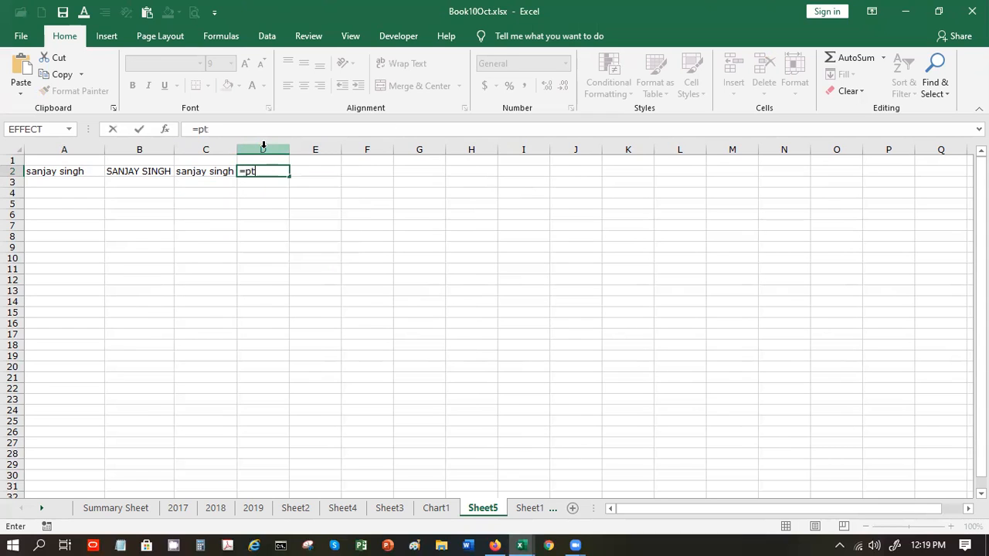
type("ro")
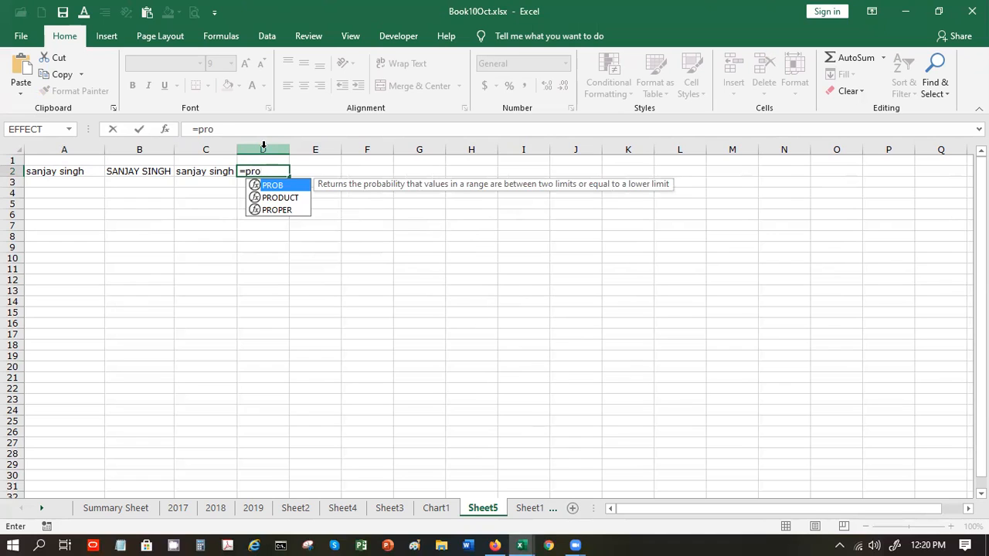
type("per")
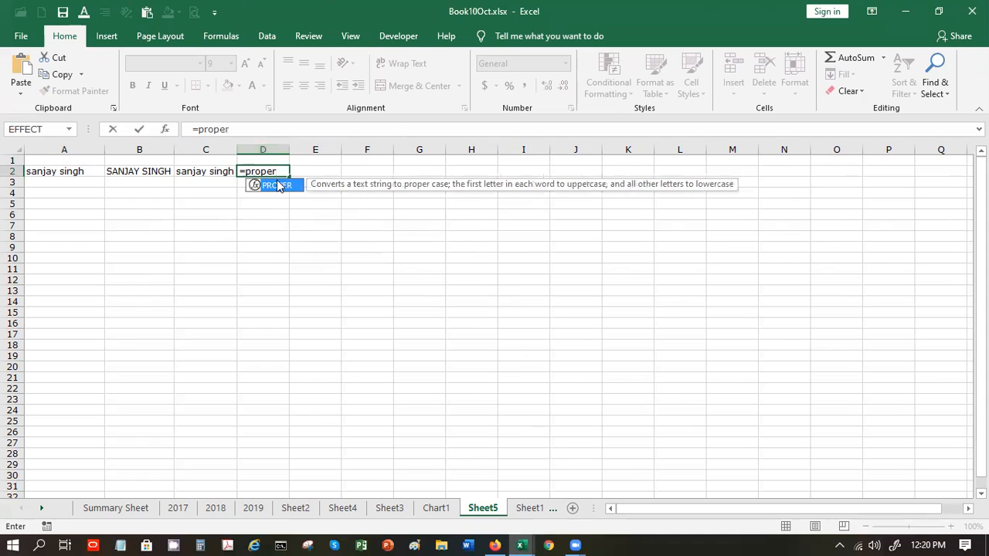
double_click(278, 186)
left_click(82, 174)
key("Return")
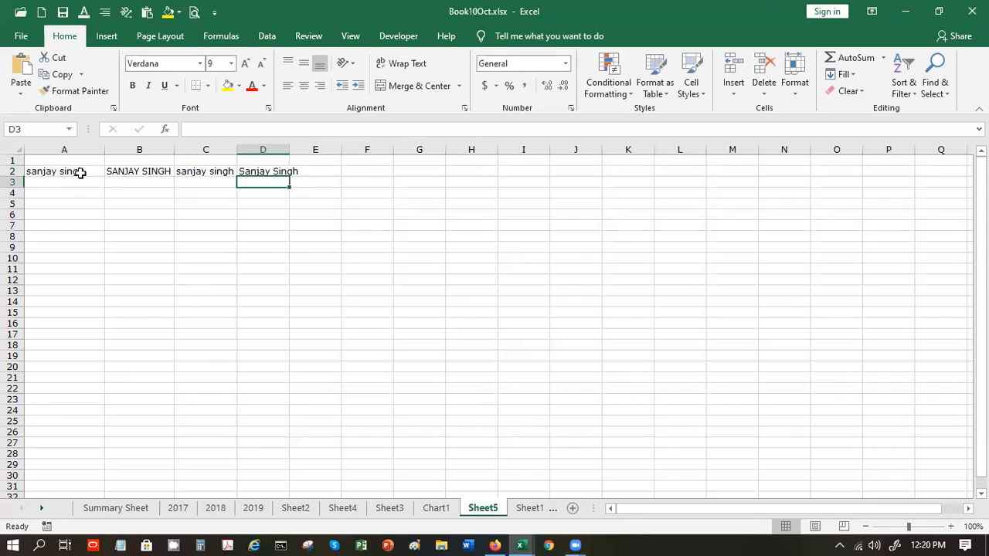
double_click(290, 149)
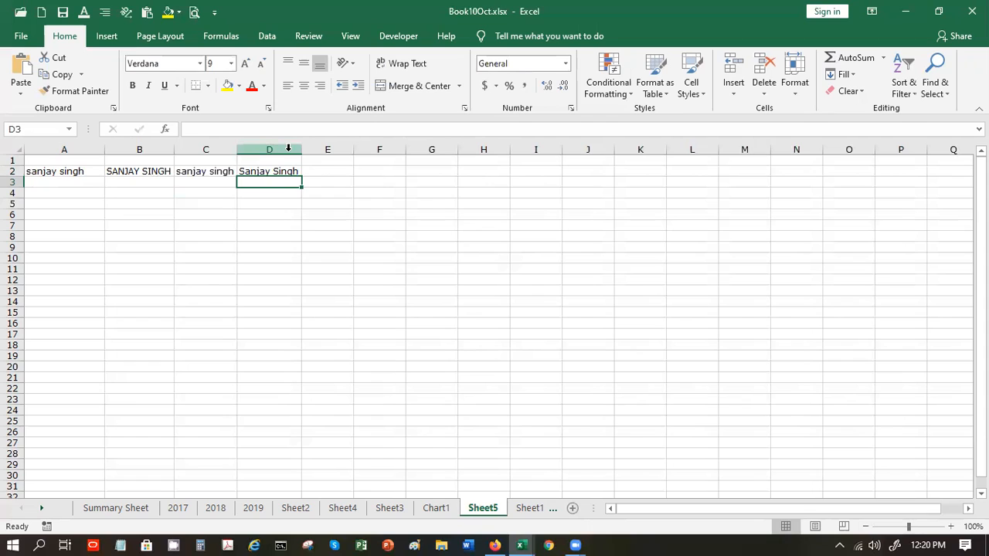
left_click(315, 172)
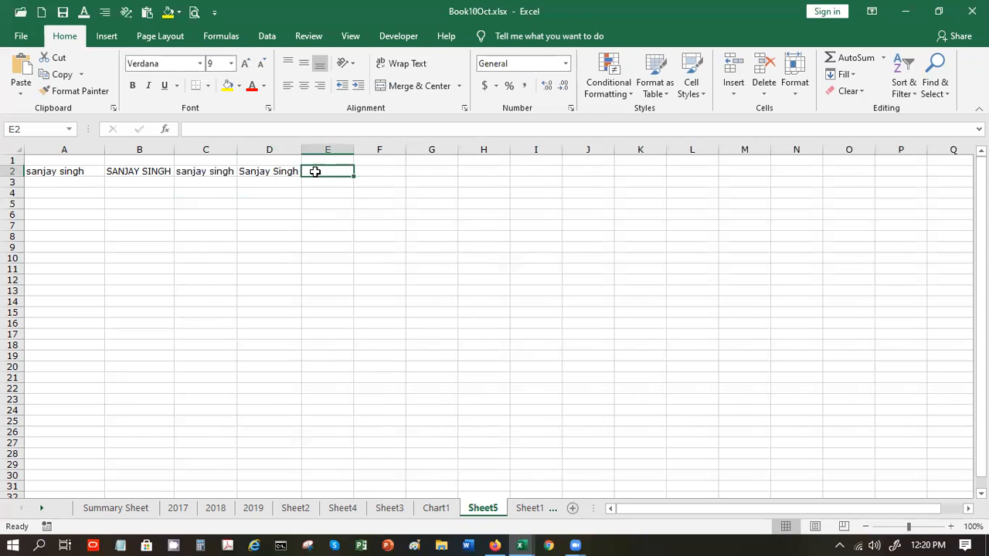
- Enter =LEN(A2) in E2, returning the name's length of 12
type("=")
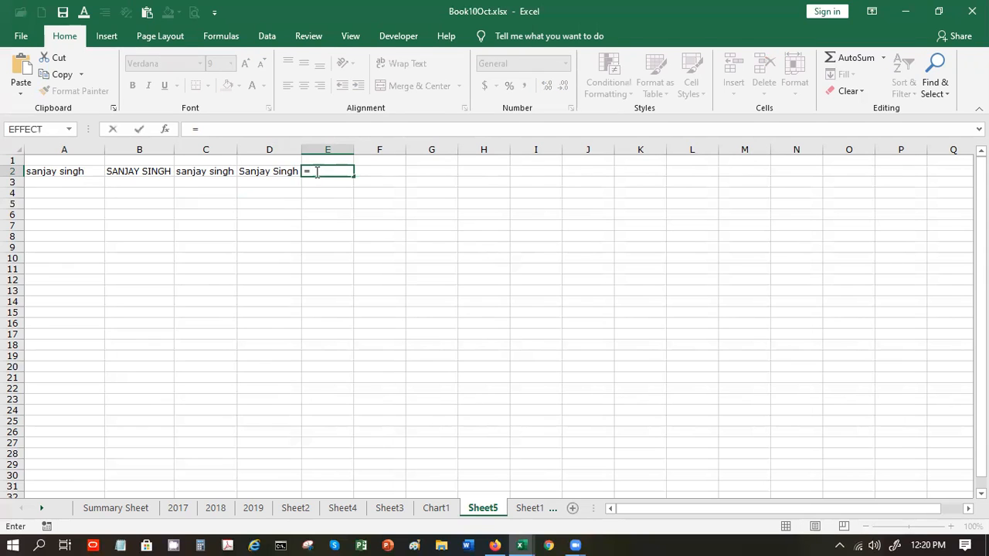
type("ld")
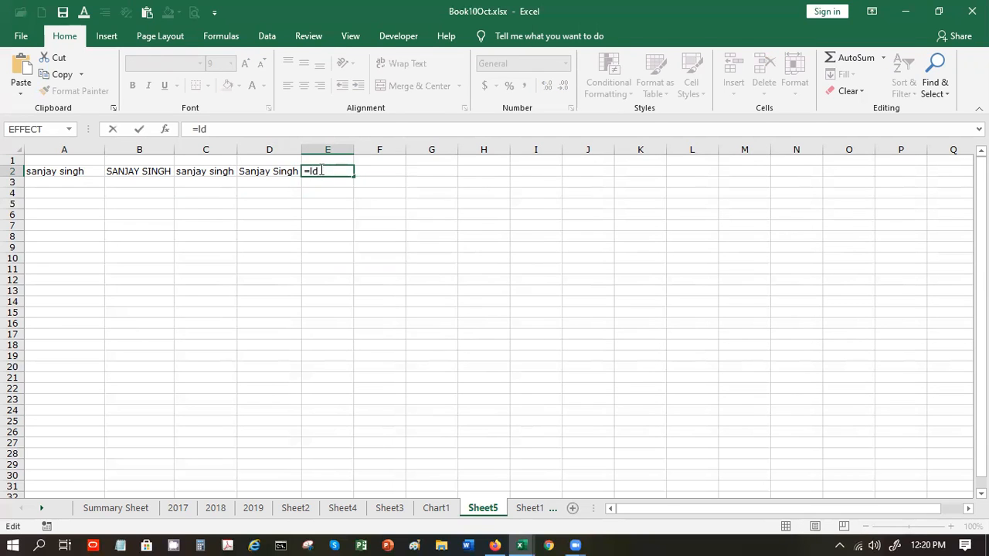
key("BackSpace")
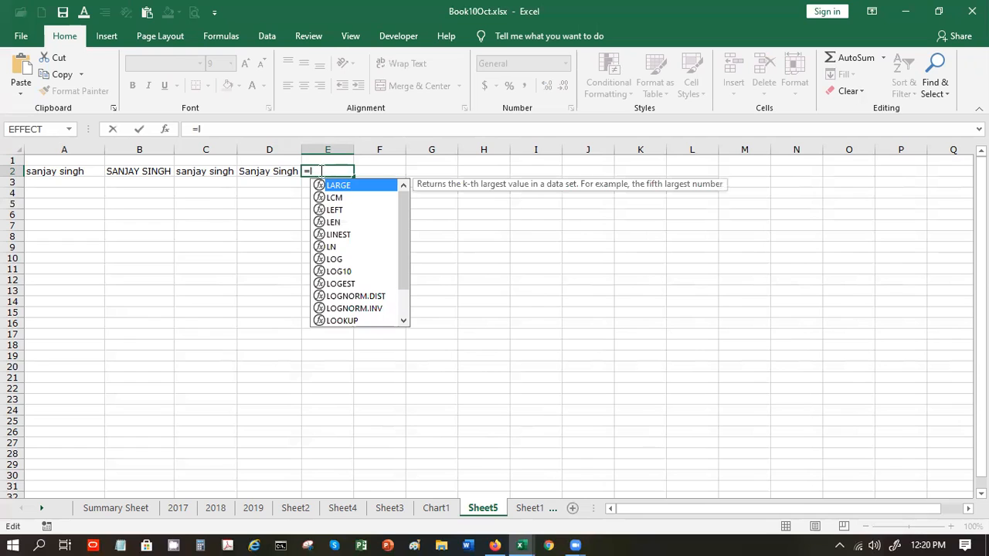
type("en")
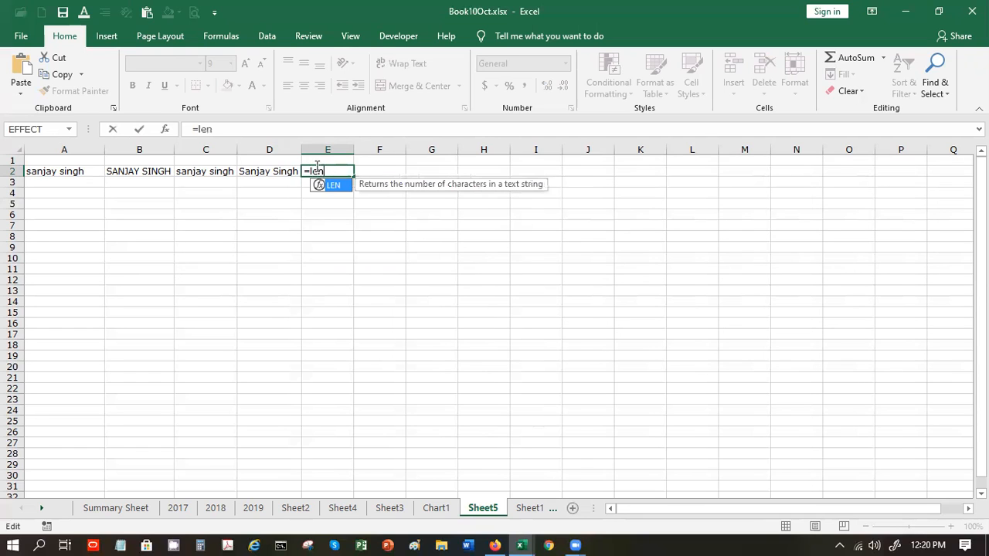
double_click(324, 186)
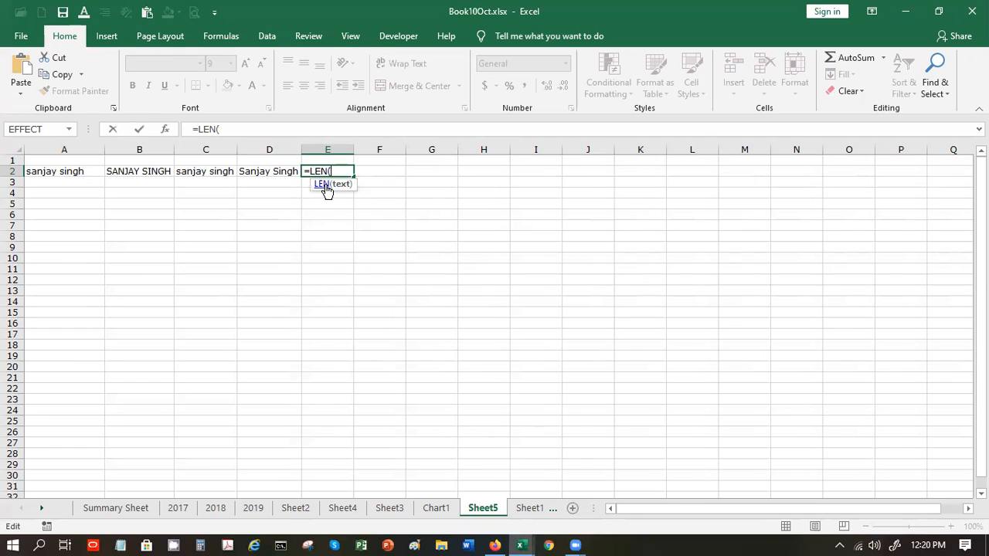
left_click(49, 171)
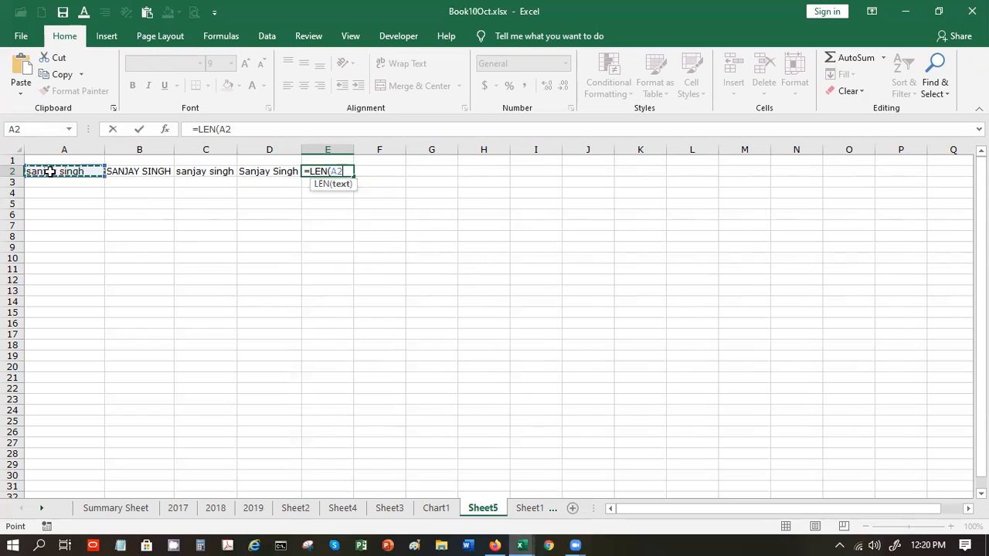
type(")")
key("Return")
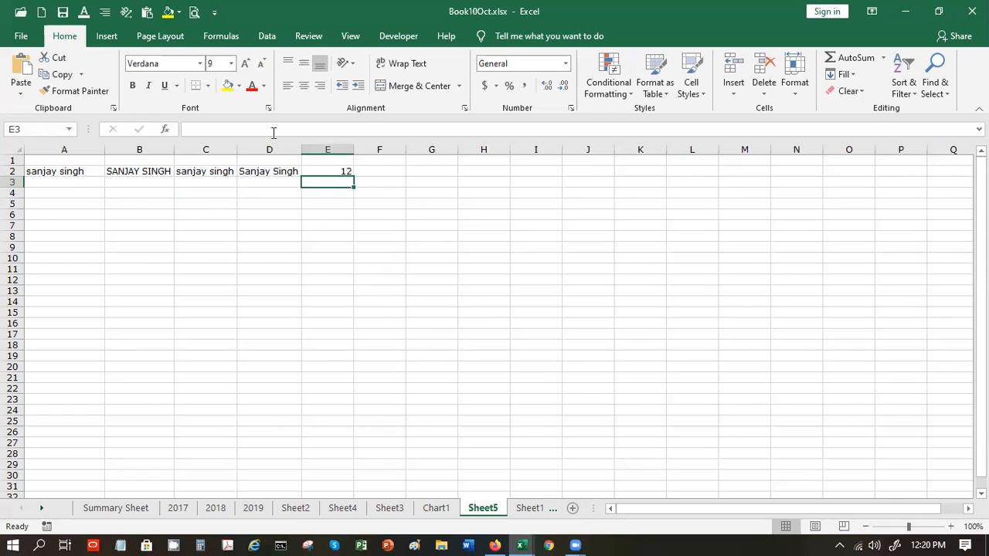
left_click(371, 171)
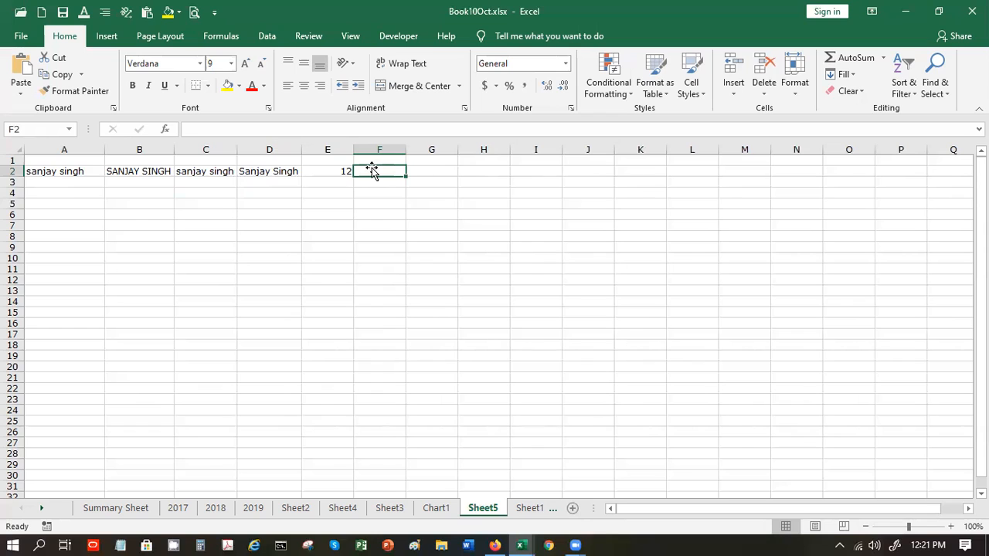
- Enter =FIND("j",A2,1) in F2, which returns 4
type("=")
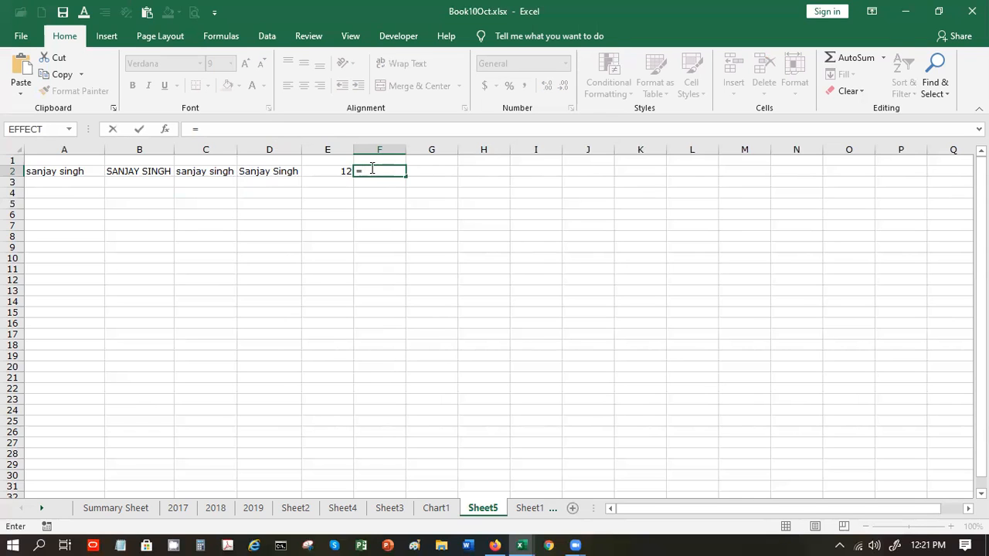
type("find")
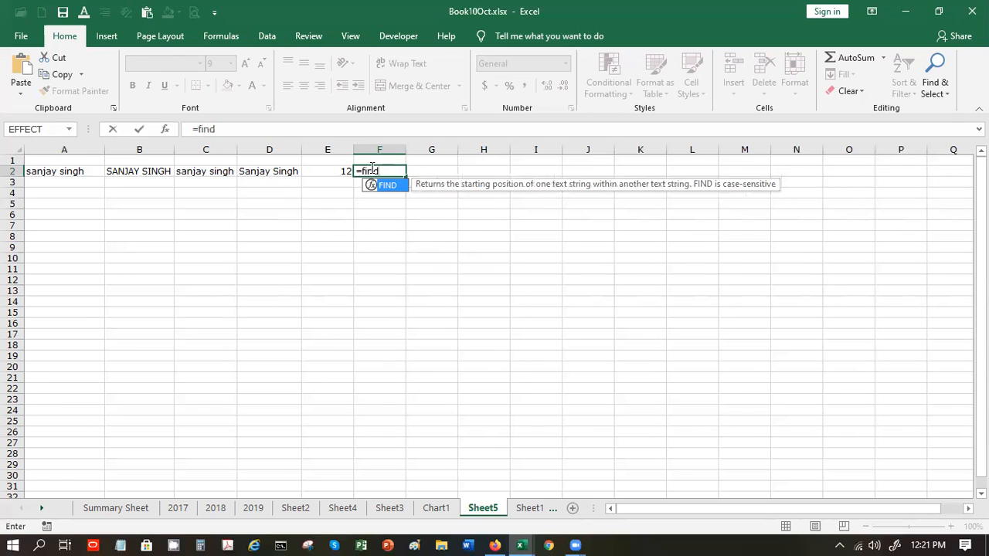
type("(")
key("BackSpace")
type("(")
key("BackSpace")
type("(")
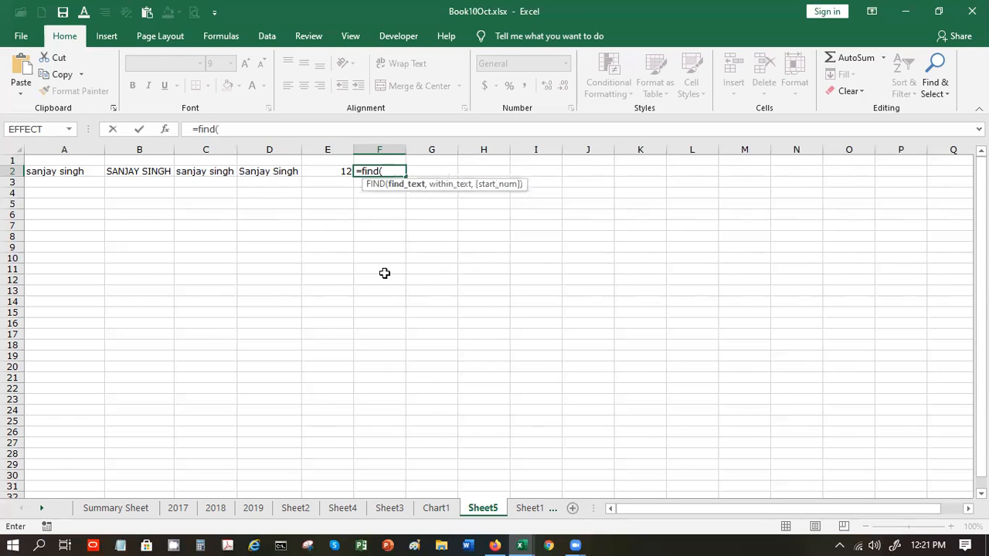
type("\"j\"m")
key("BackSpace")
type(",,")
key("BackSpace")
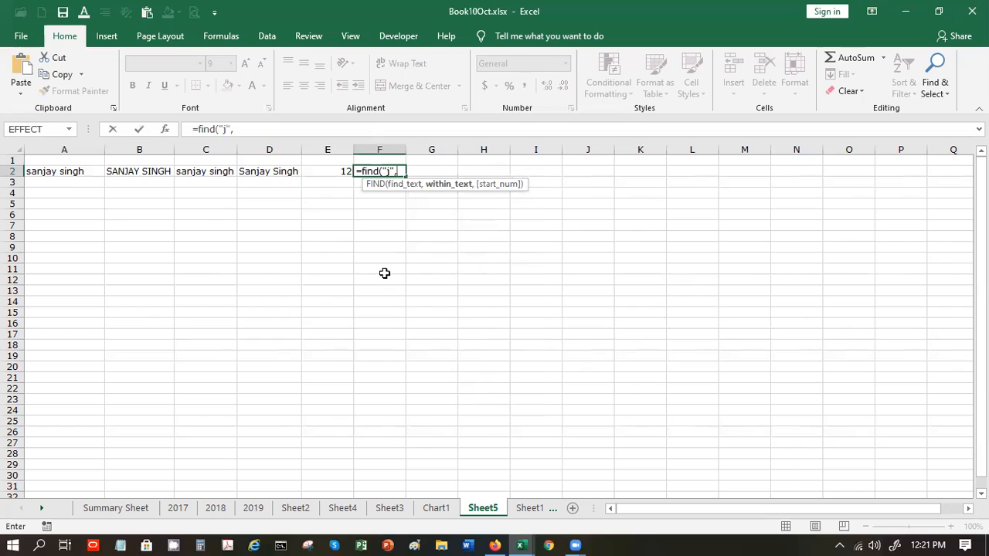
left_click(73, 172)
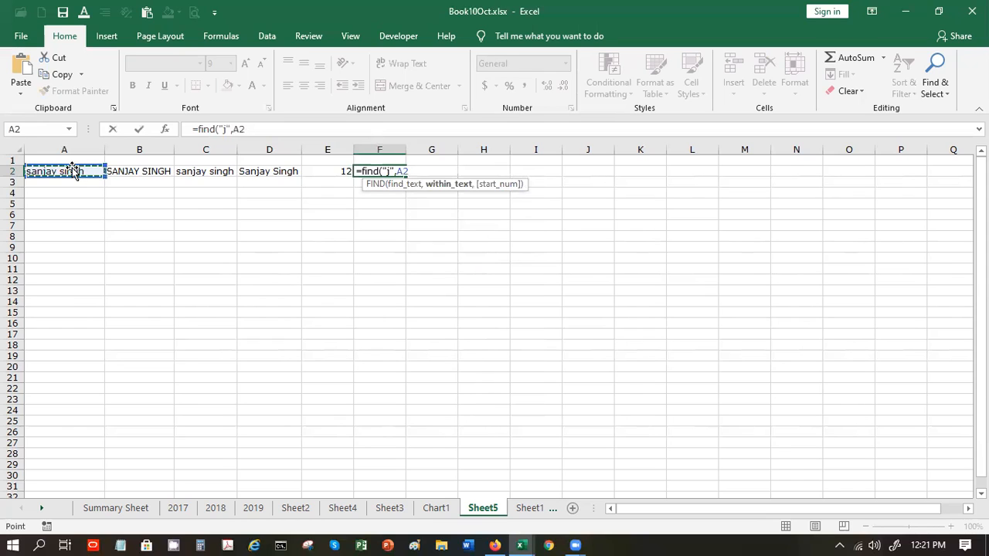
type(",")
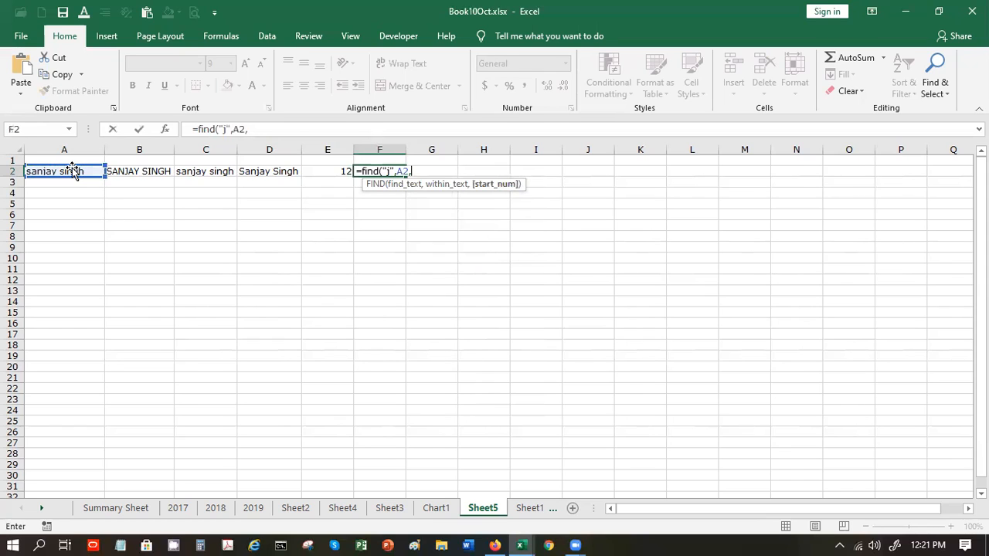
type("`")
type("1")
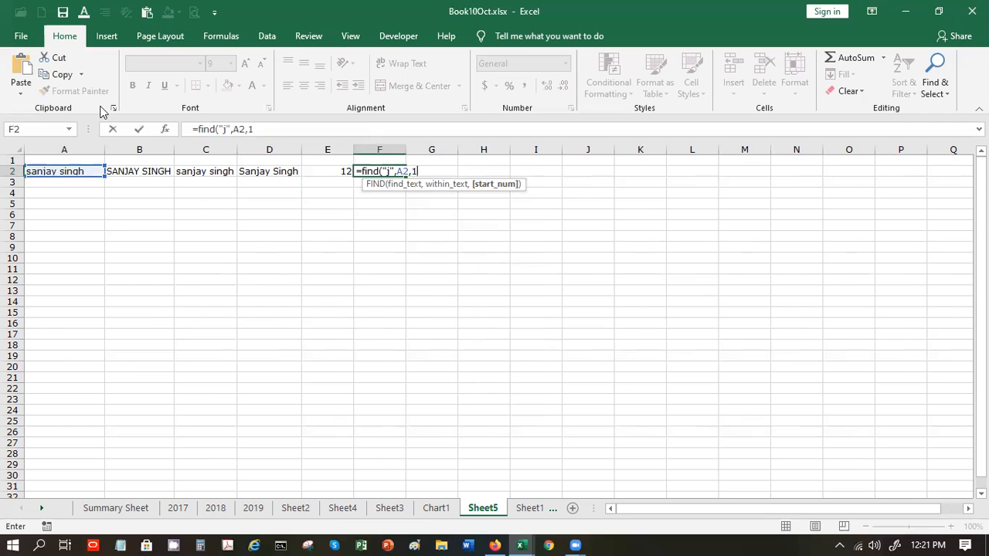
key("Return")
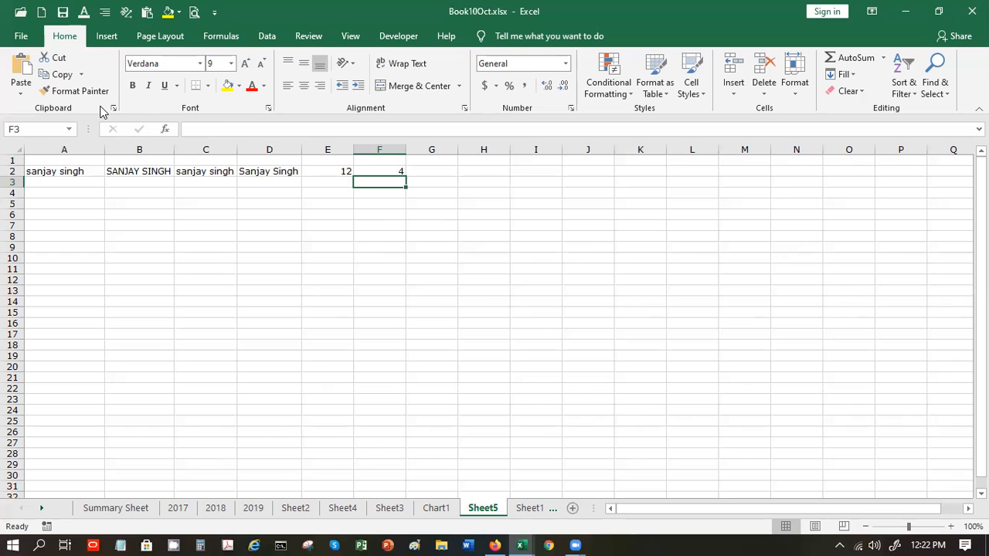
key("Up")
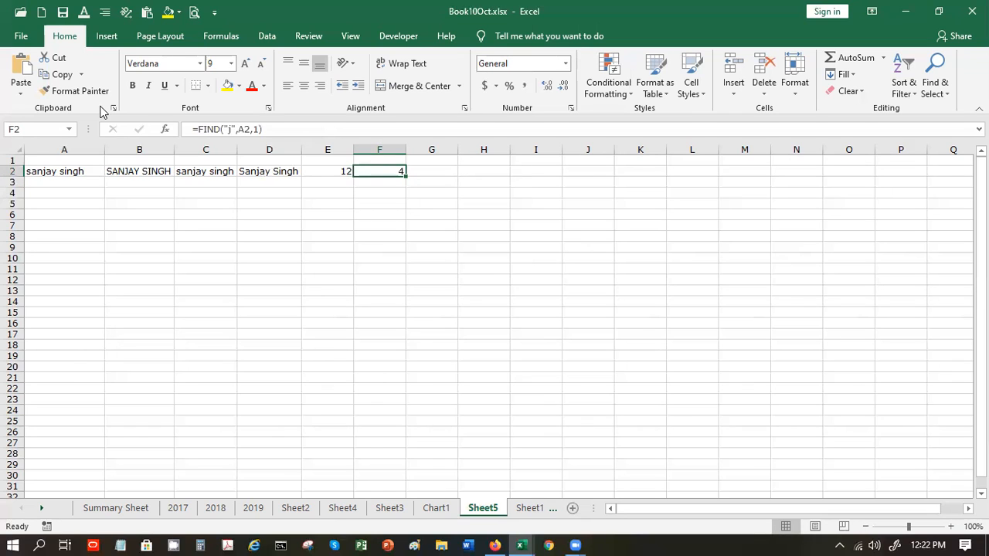
key("Right")
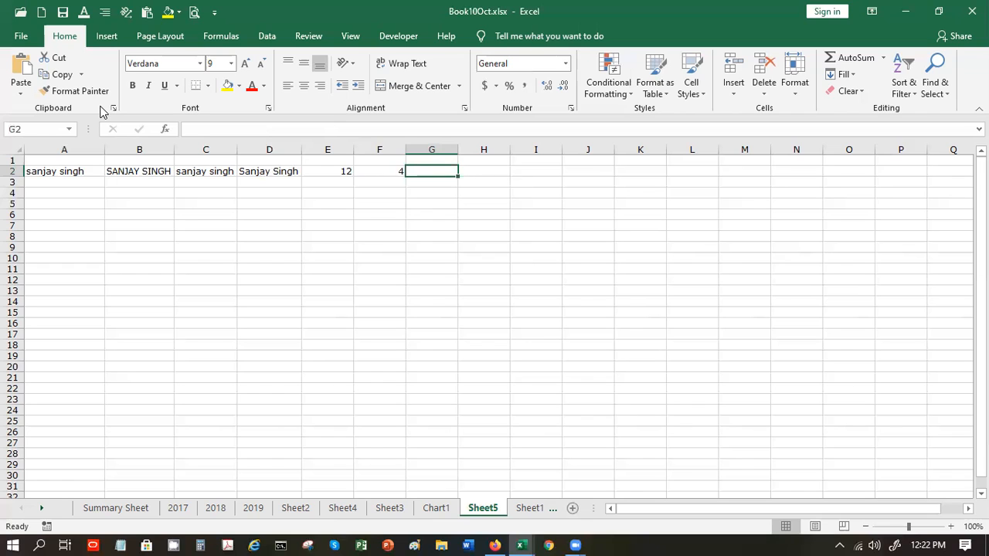
- Enter =FIND("l",A2,1) in G2, which returns #VALUE!, and begin a formula in H2
type("=find")
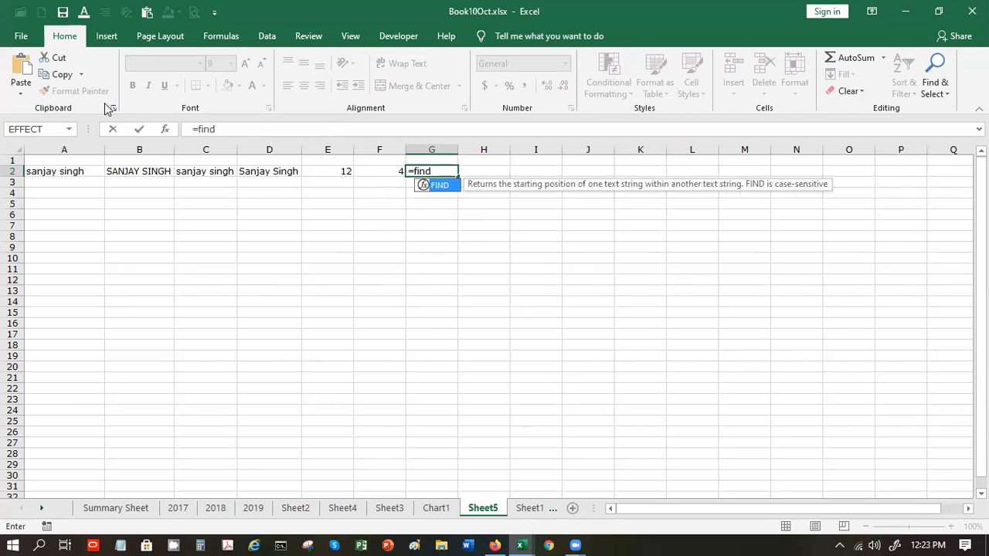
type("(\"")
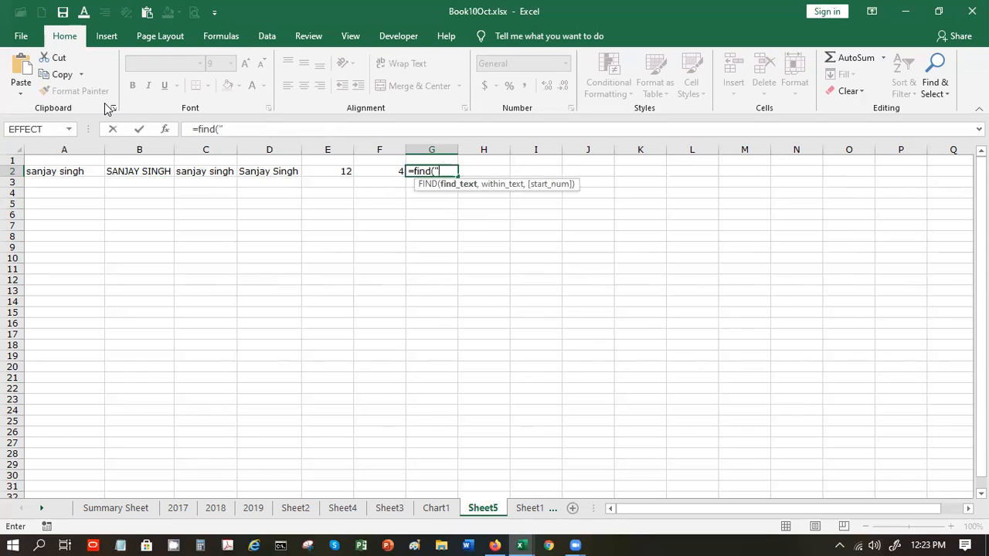
type("l\",a")
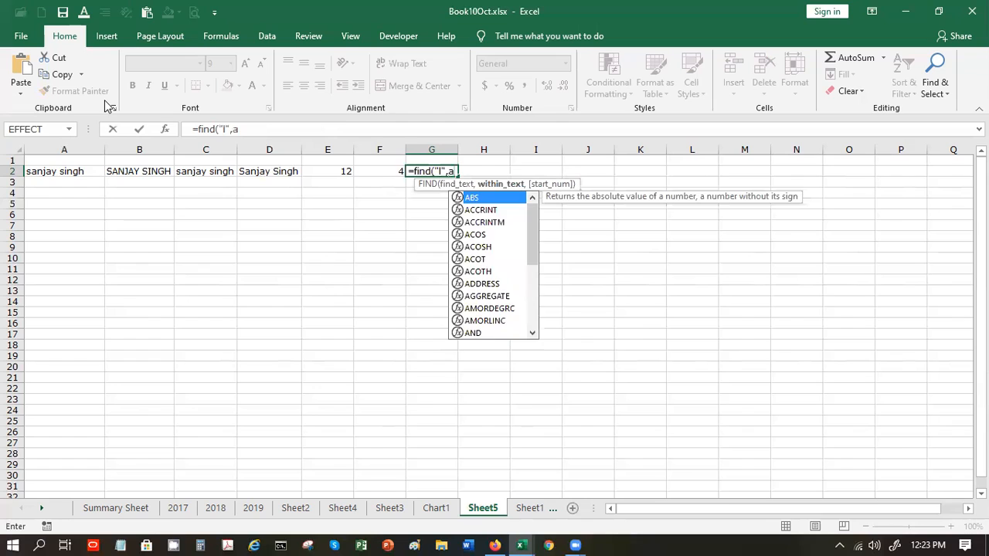
type("2,1")
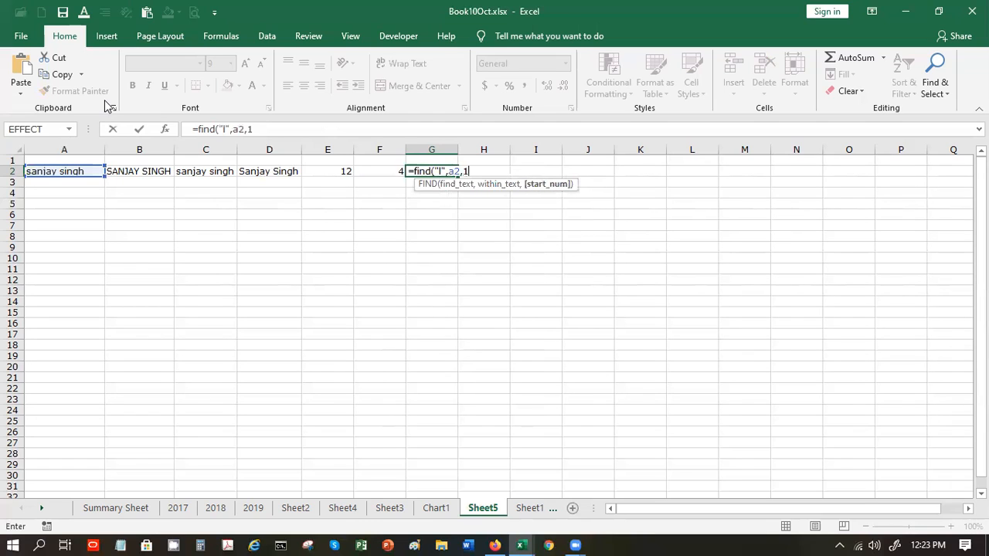
type(")")
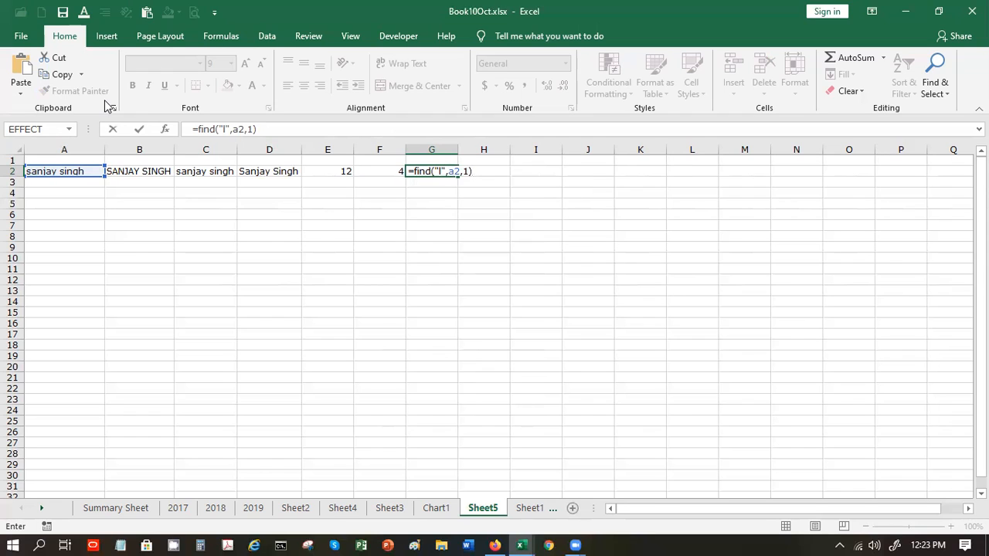
key("Return")
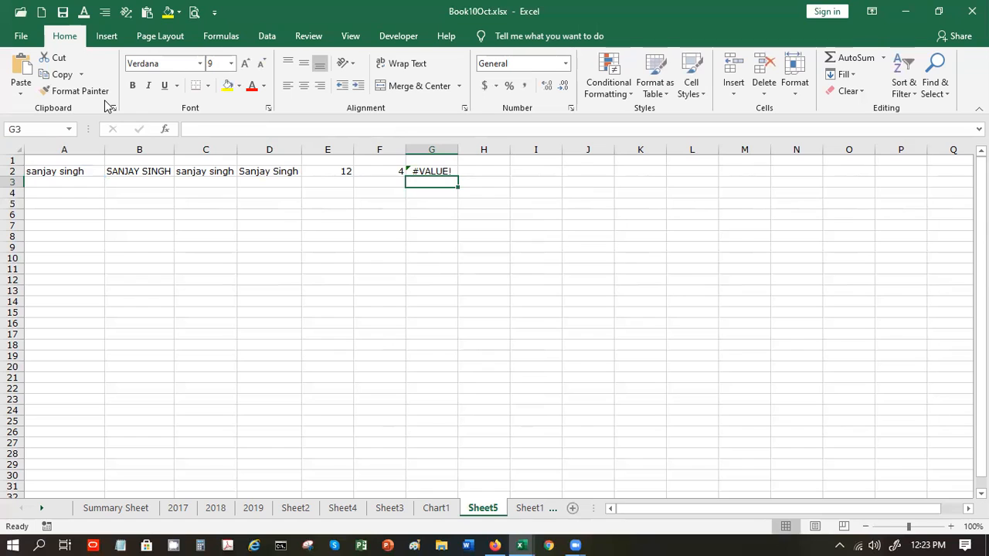
key("Up")
key("Up")
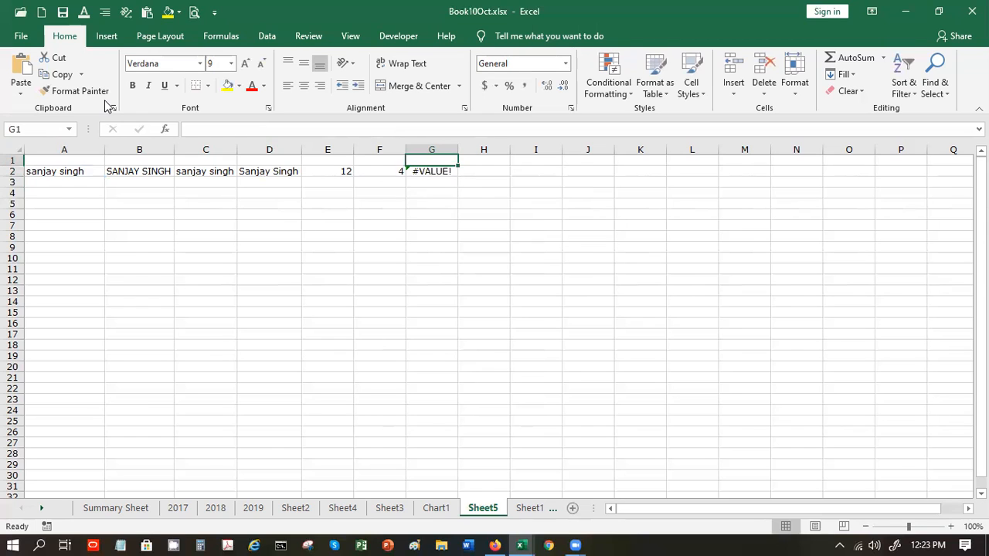
key("Down")
key("Right")
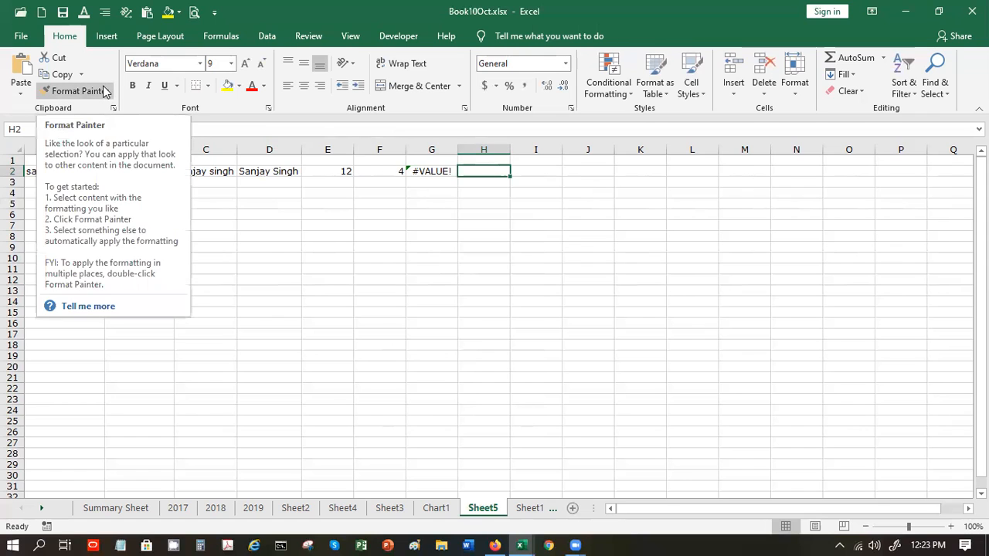
type("=")
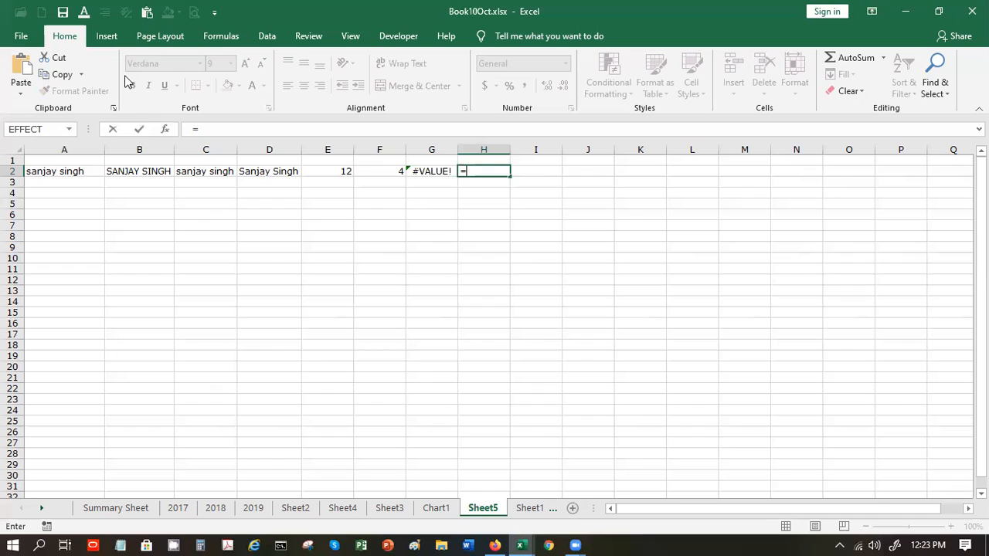
type("g")
- Enter =FIND("s",A2,2) in H2, returning 8 for the second s
key("BackSpace")
type("gom")
key("BackSpace")
key("BackSpace")
key("BackSpace")
type("find")
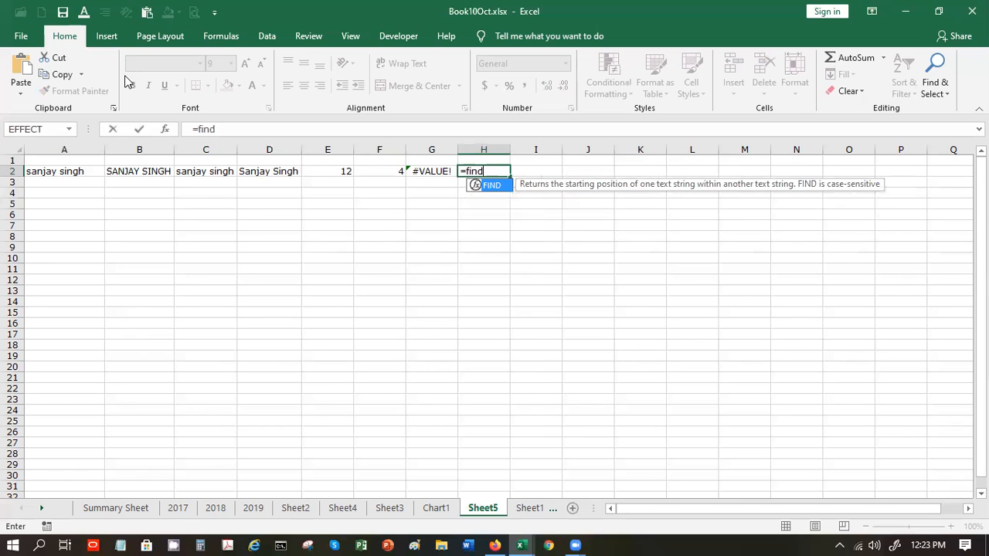
type("(")
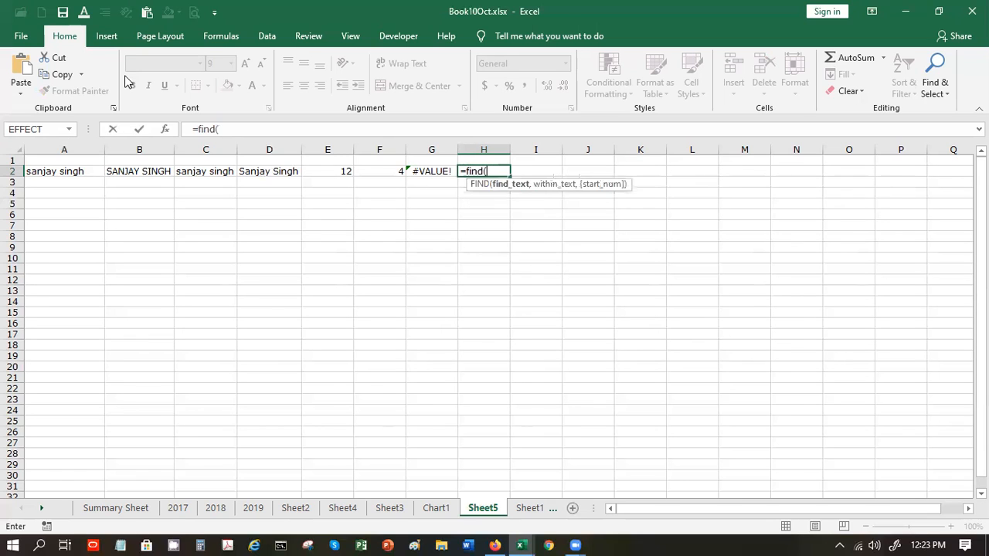
left_click(71, 170)
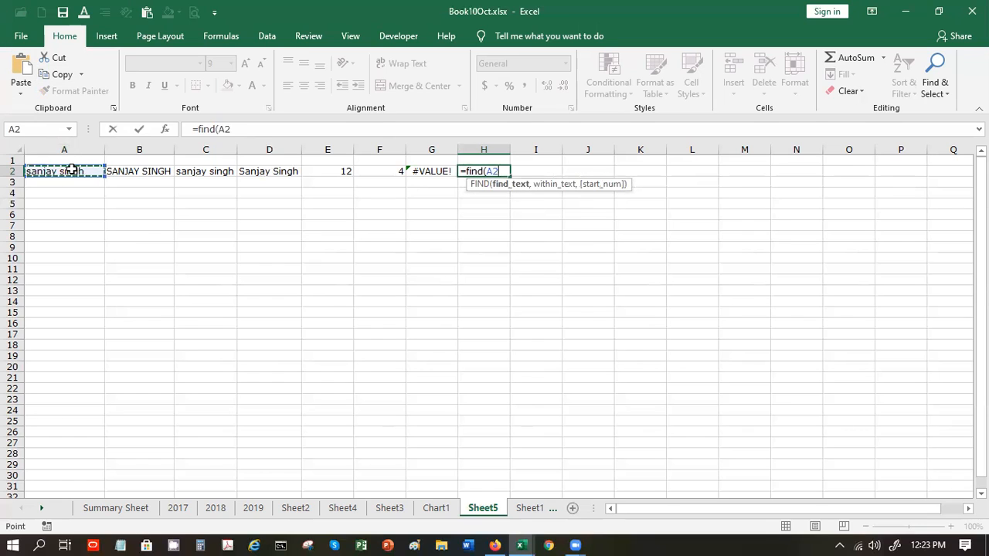
key("BackSpace")
key("BackSpace")
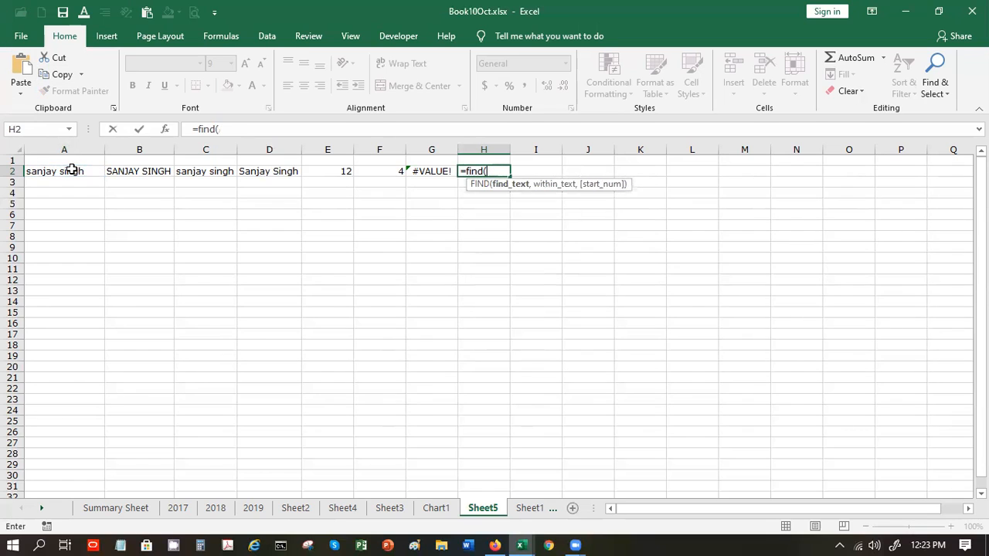
type("\"s\",")
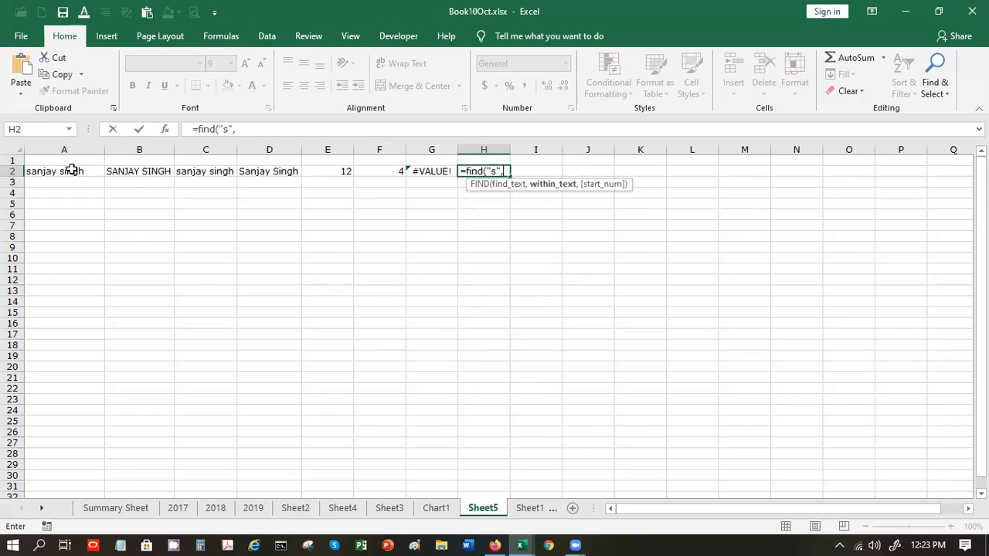
left_click(38, 171)
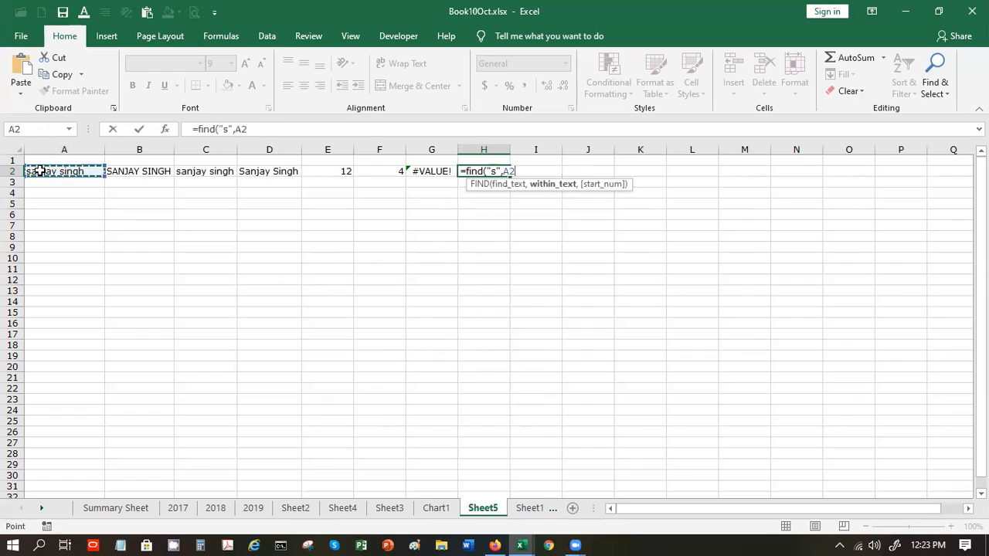
type(",")
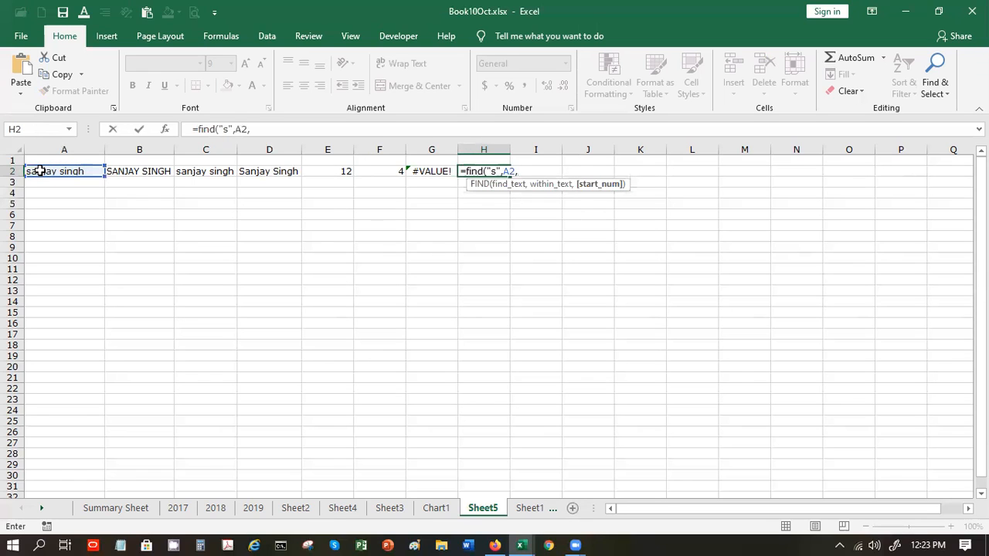
type("2)")
key("Return")
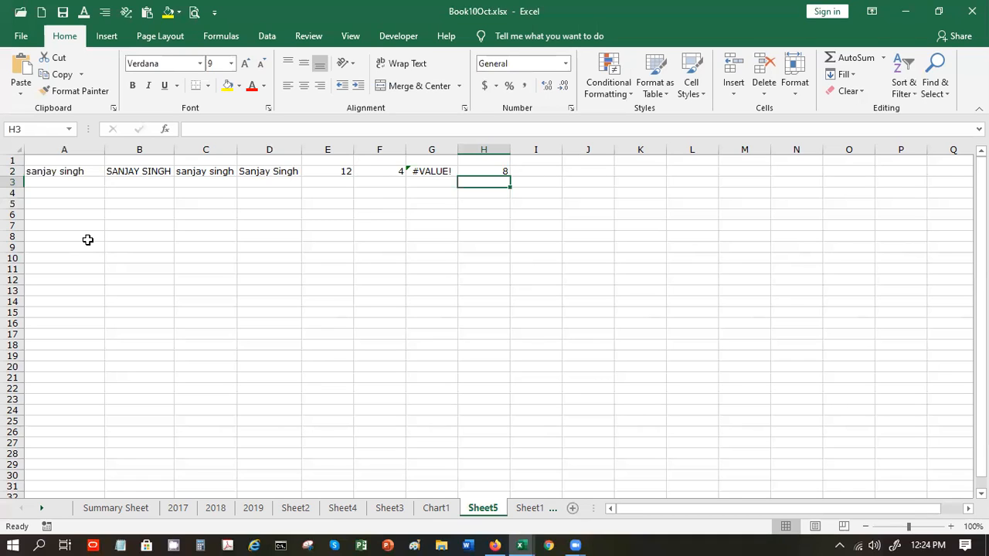
key("Up")
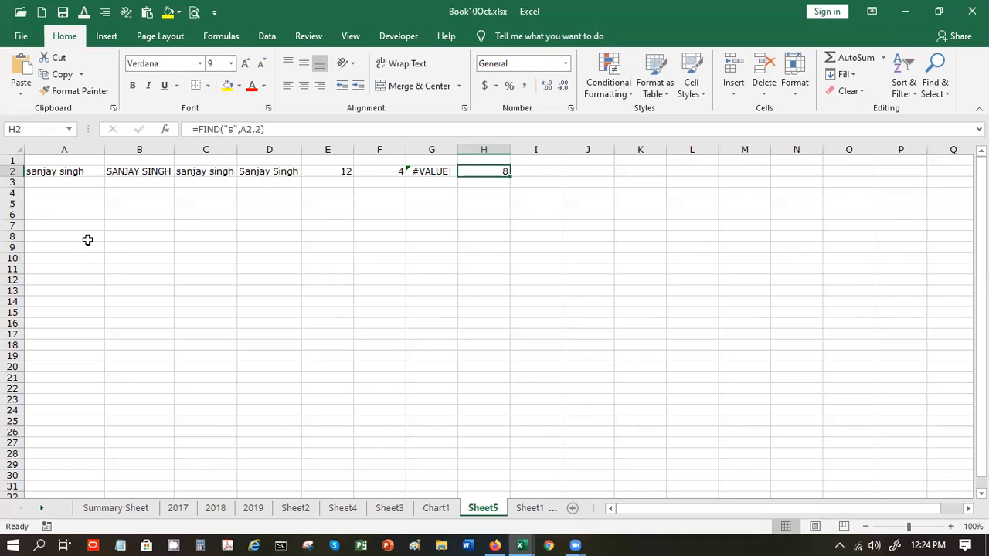
key("Right")
- Enter =FIND(" ",A2,1) in I2 to return 7, the space position in A2's name
type("=")
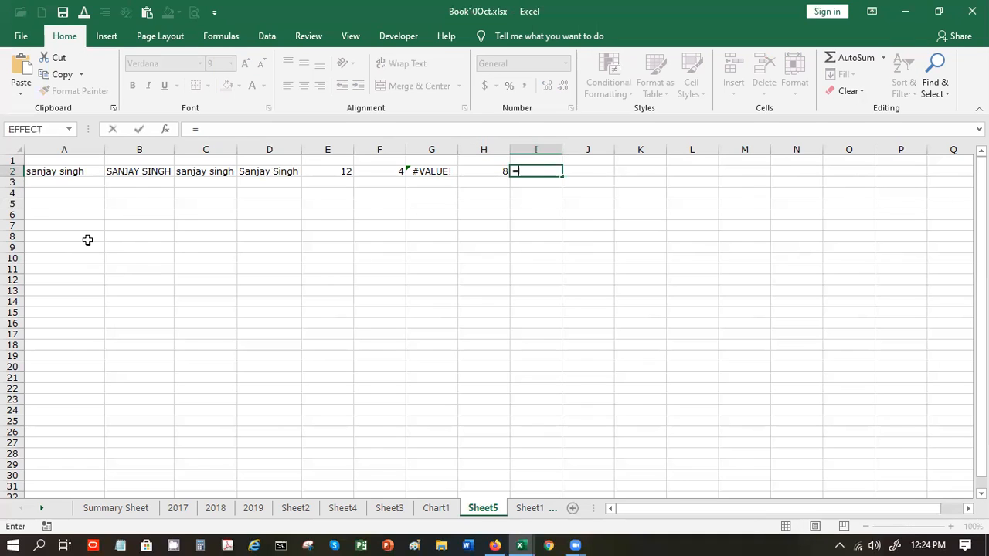
type("fin")
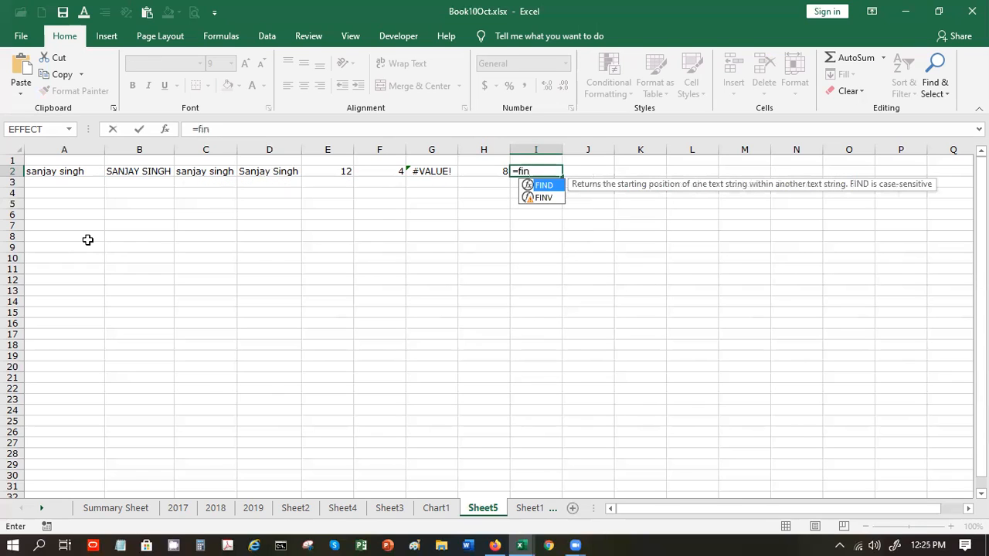
type("d")
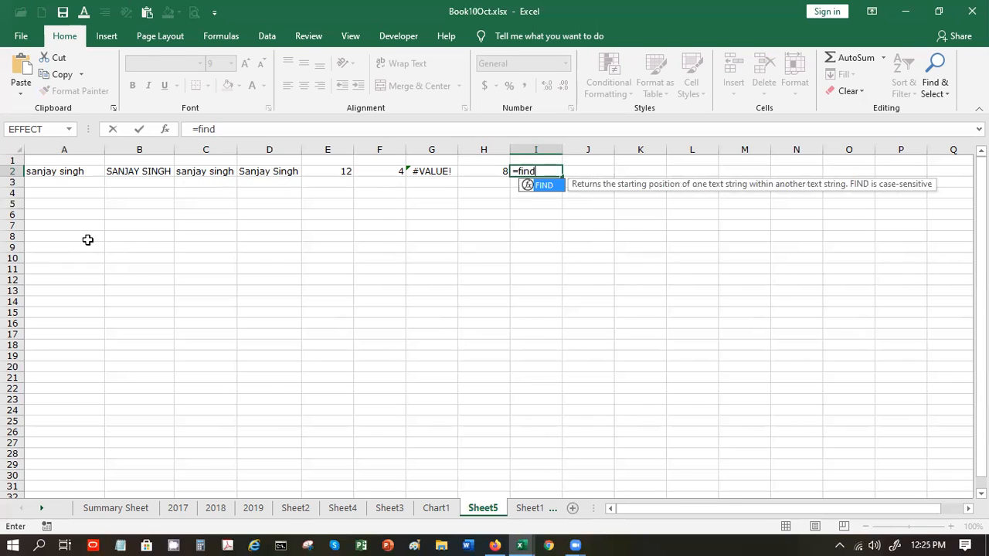
type("(")
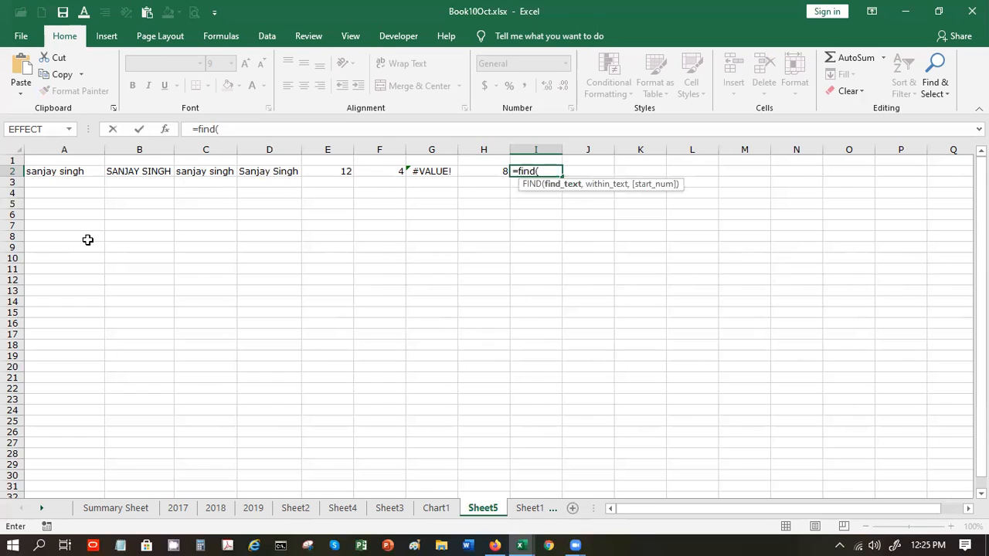
type("\" \",")
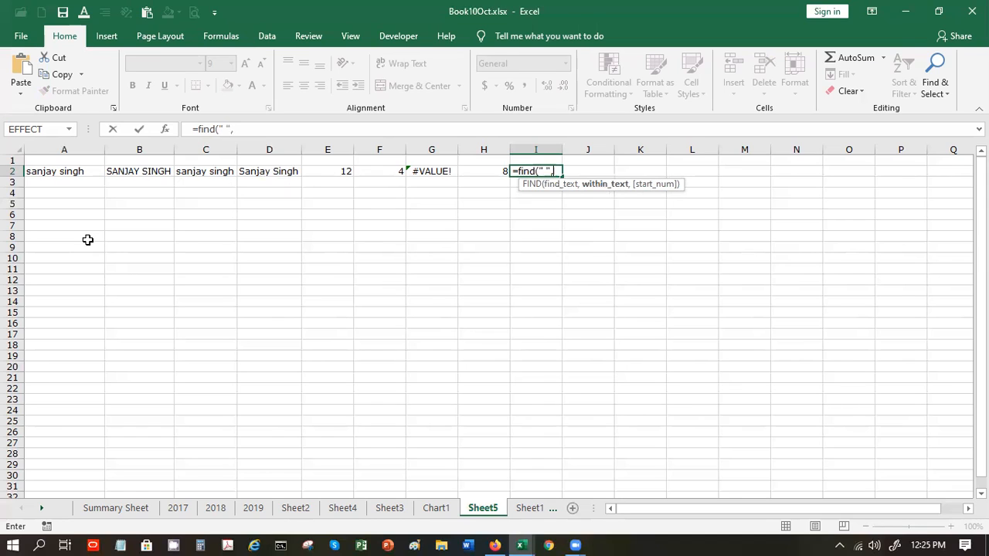
left_click(75, 173)
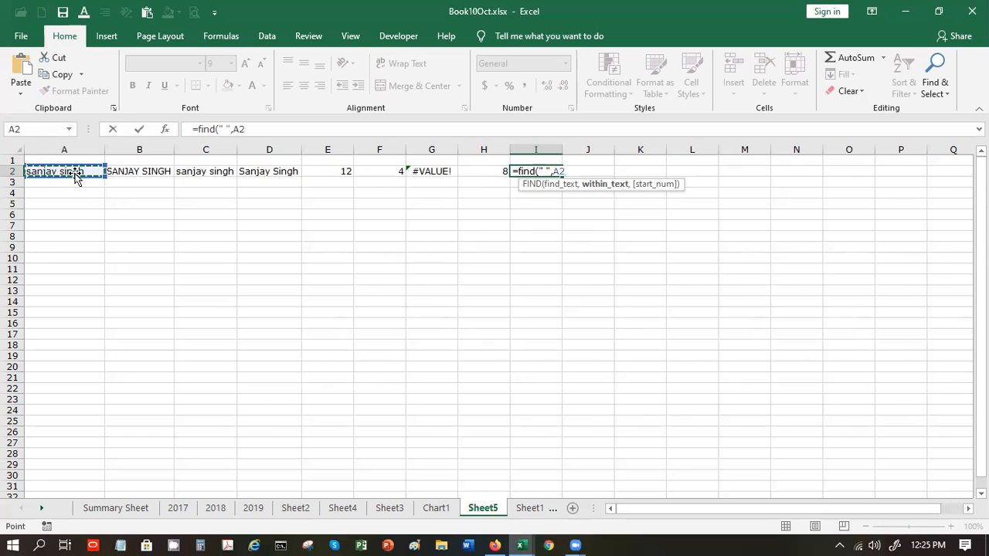
type(",1")
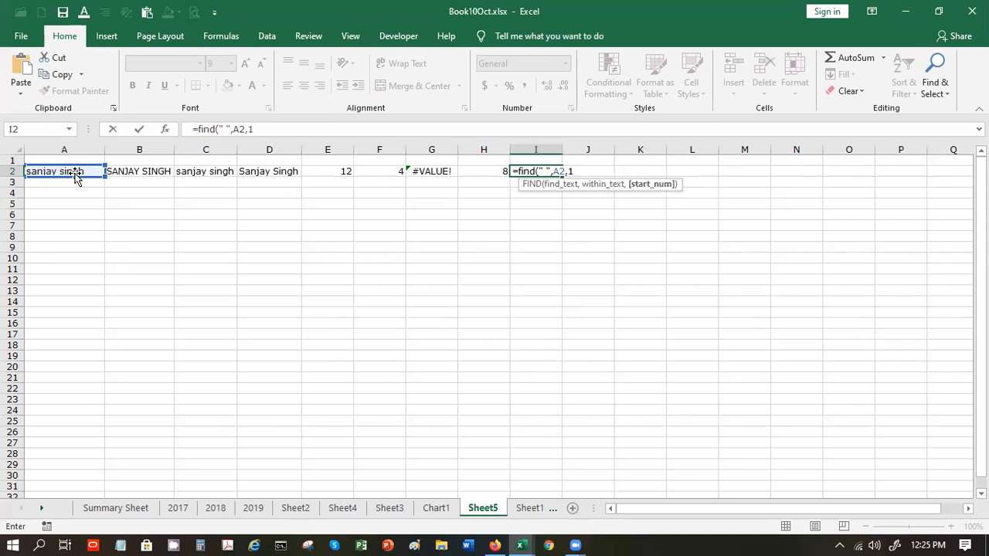
key("Return")
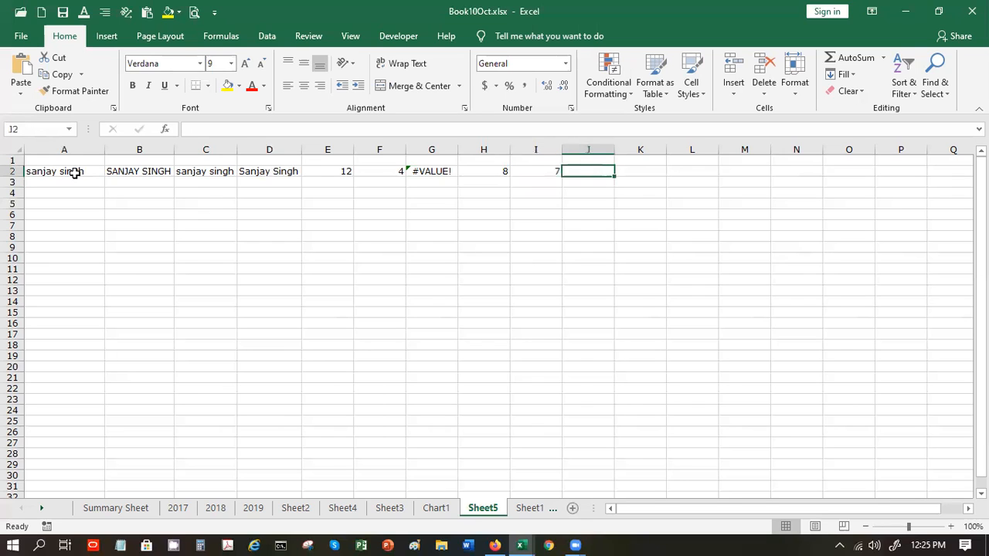
type("=")
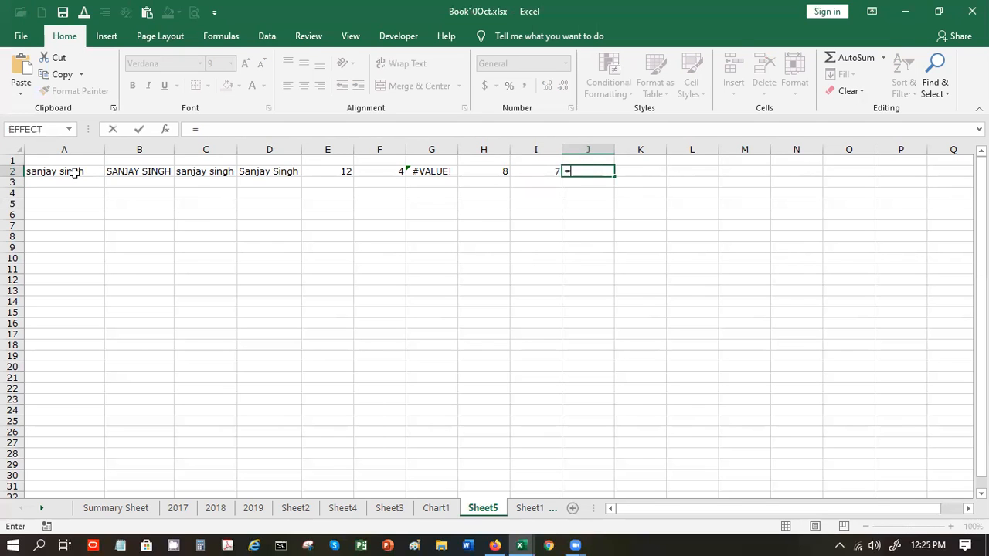
type("left")
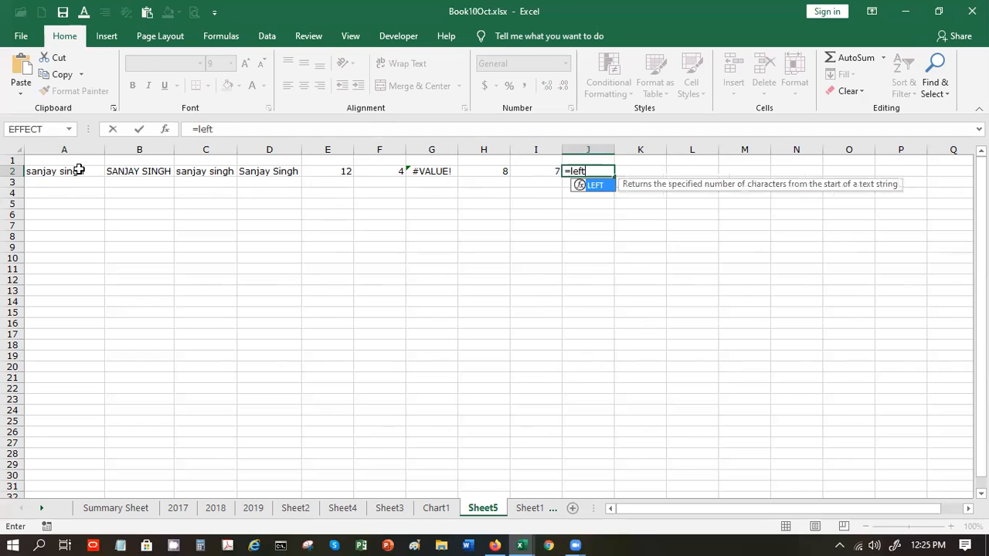
type("(")
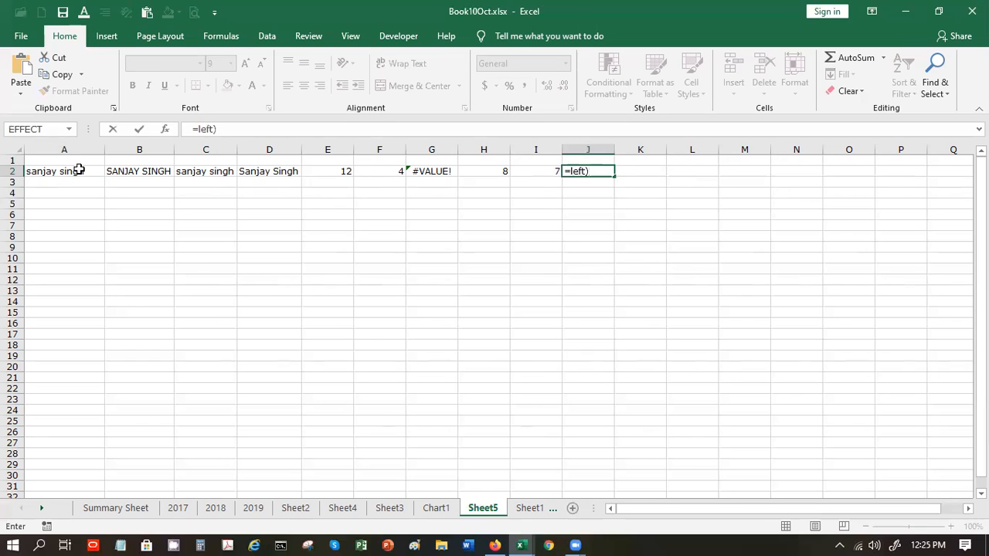
key("BackSpace")
type("(")
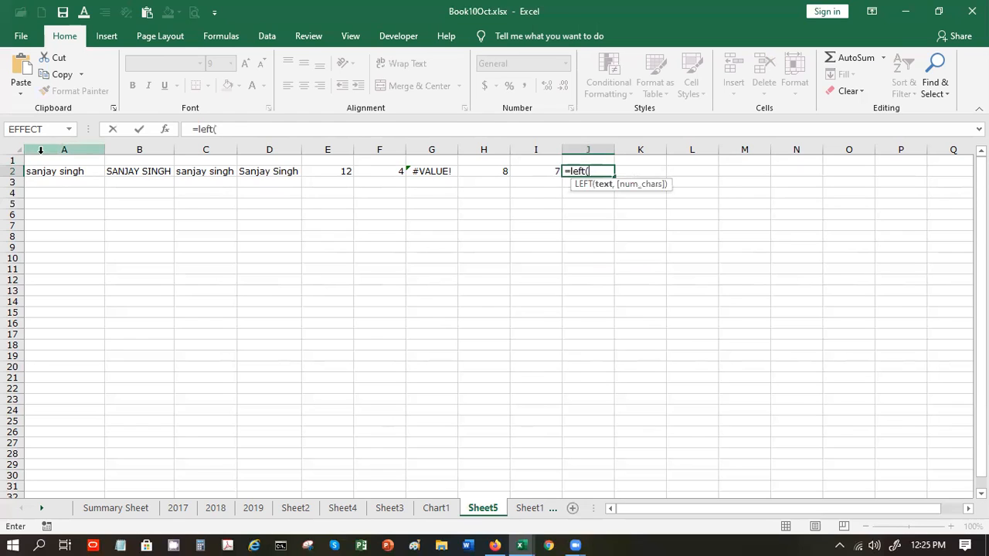
left_click(44, 176)
type(",6)")
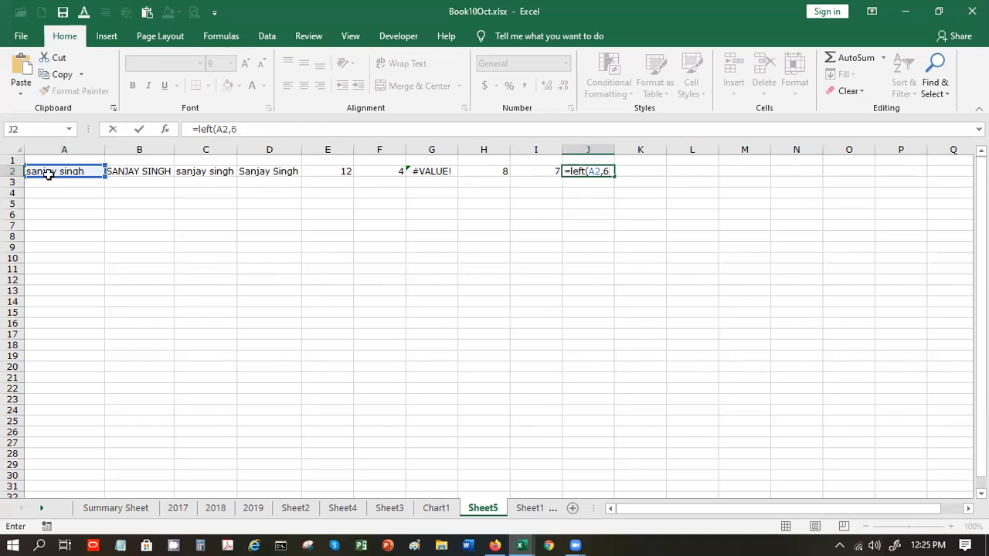
key("Return")
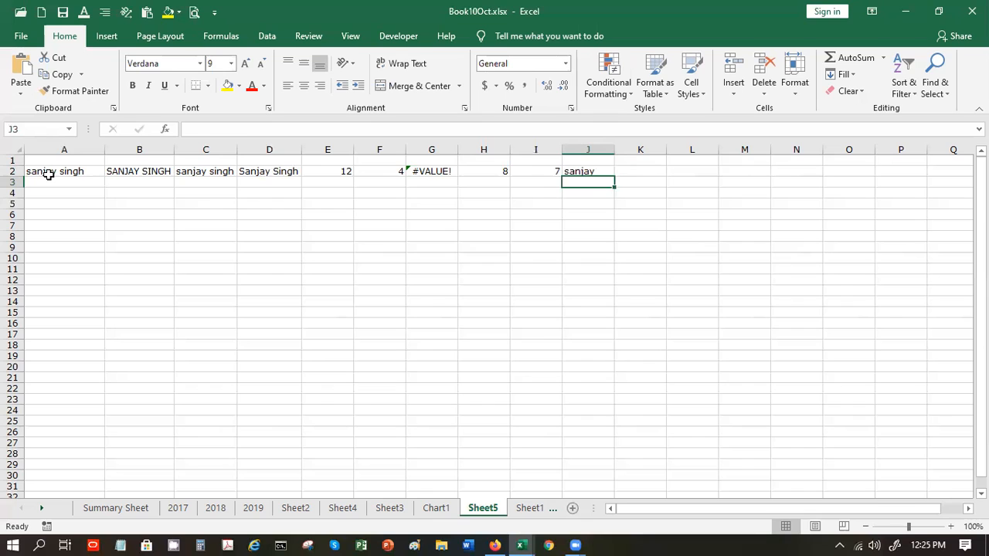
key("Up")
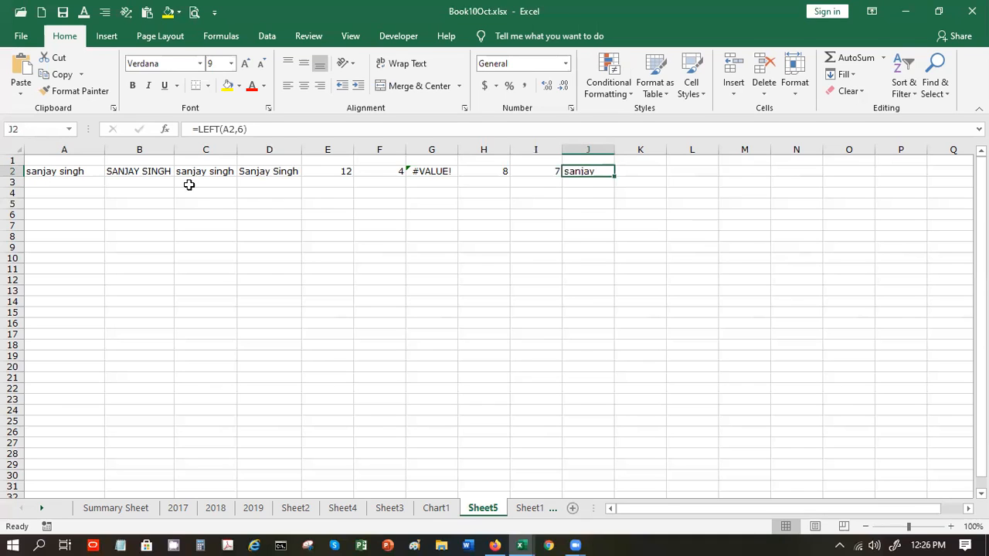
left_click(165, 129)
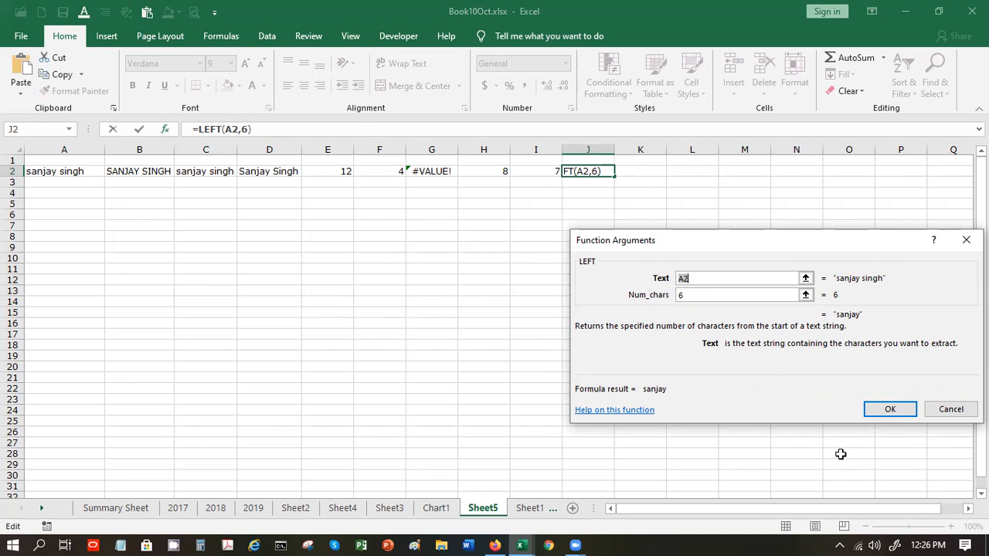
left_click(874, 410)
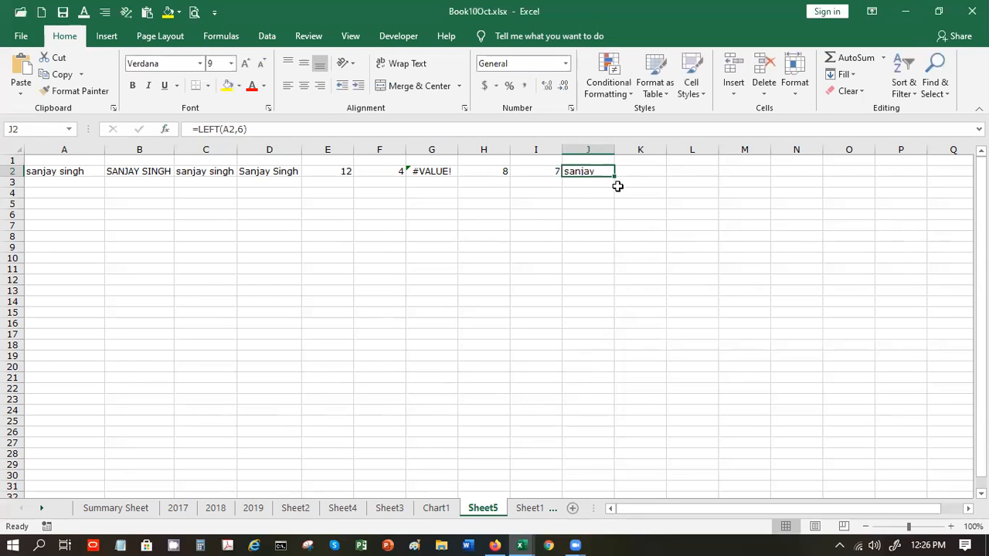
left_click(630, 169)
double_click(629, 169)
type("=")
key("BackSpace")
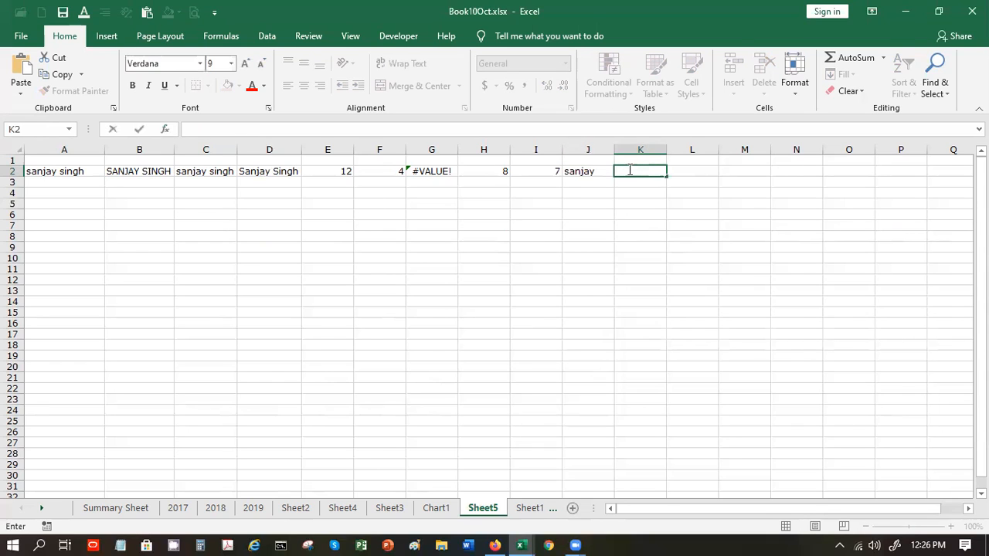
type("=right")
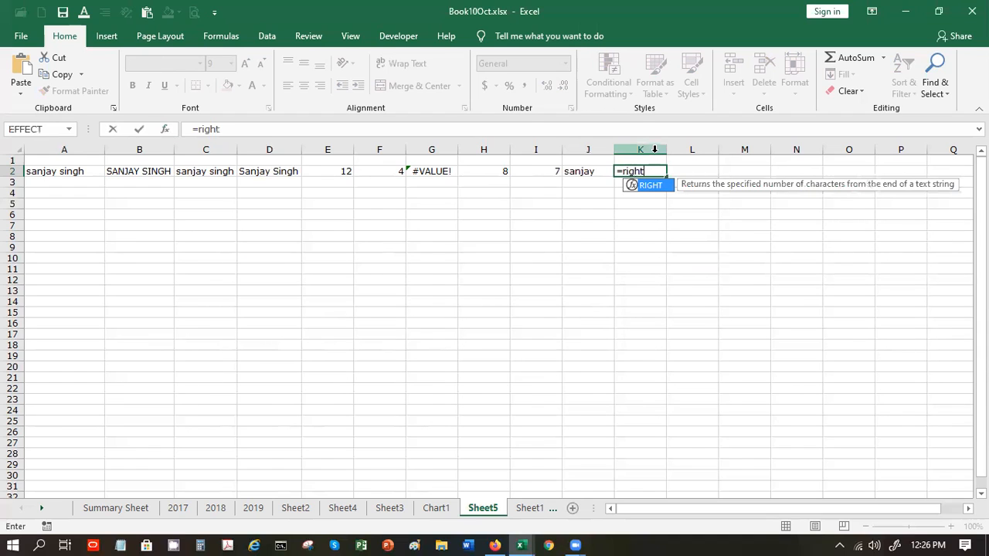
type("(")
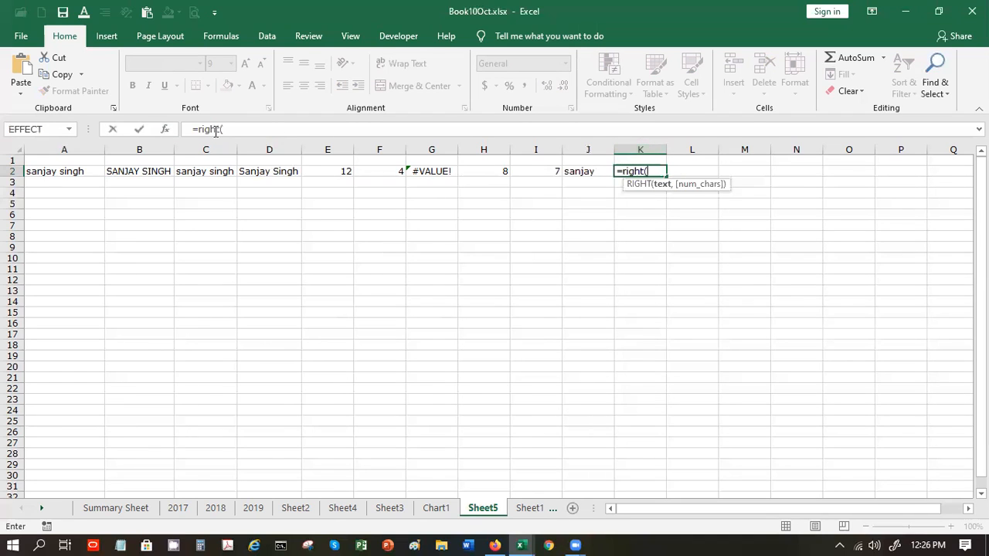
left_click(35, 173)
type(",6")
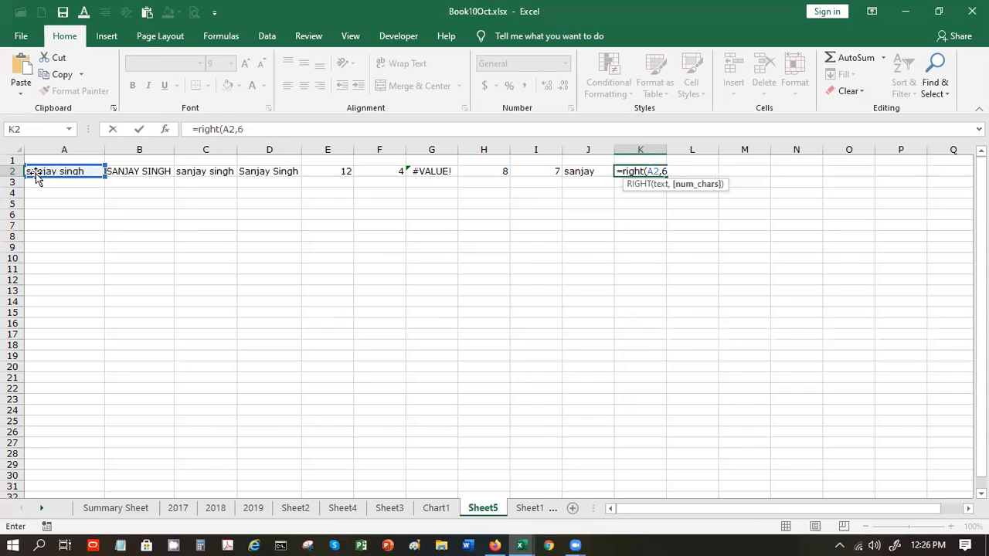
type(")")
key("Return")
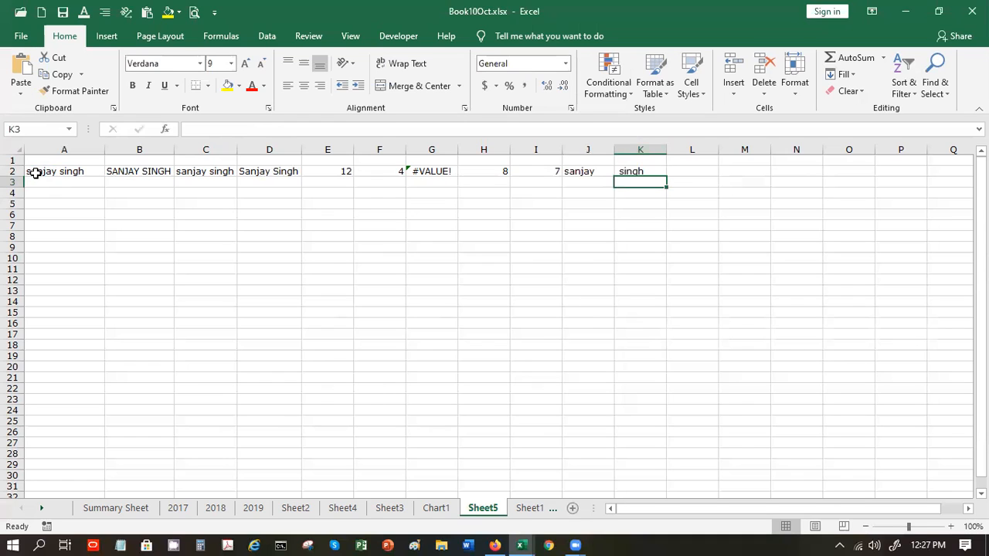
- Edit J2's formula to =LEFT(A2,7) so it takes seven characters
key("Up")
key("Left")
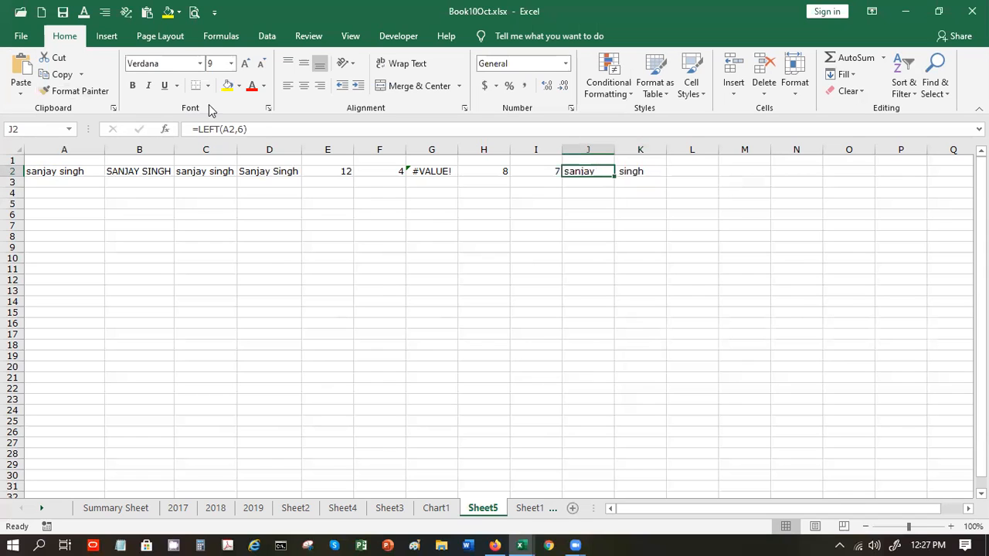
left_click(241, 129)
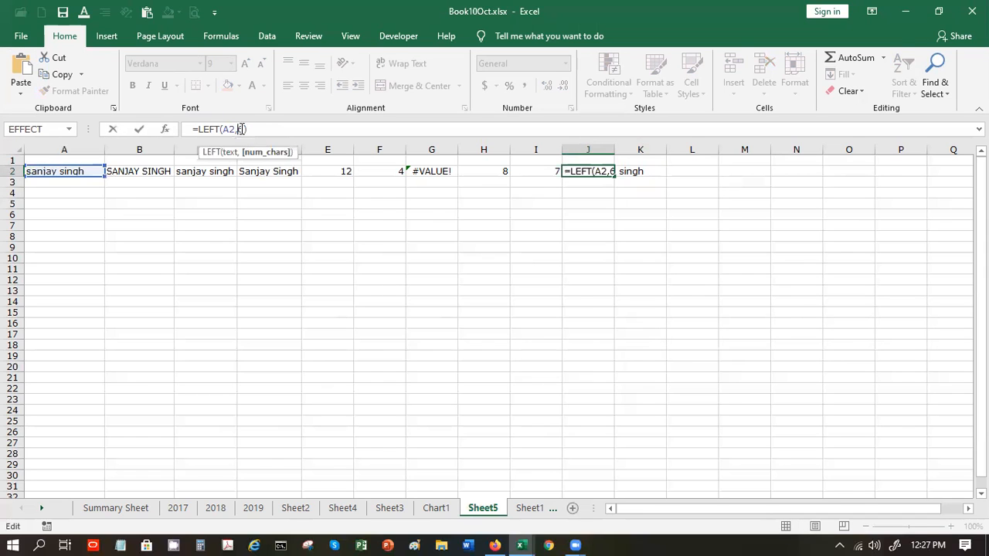
key("BackSpace")
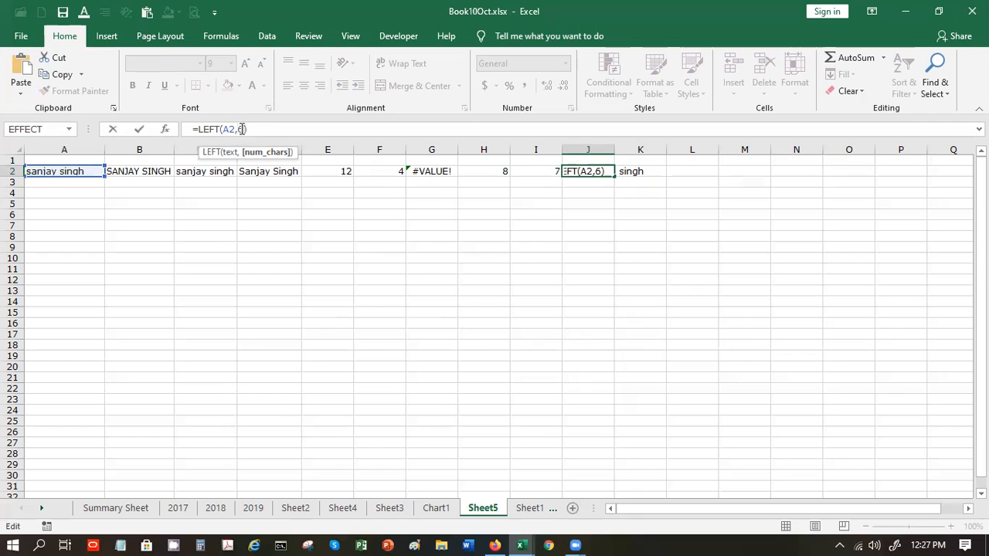
type("7")
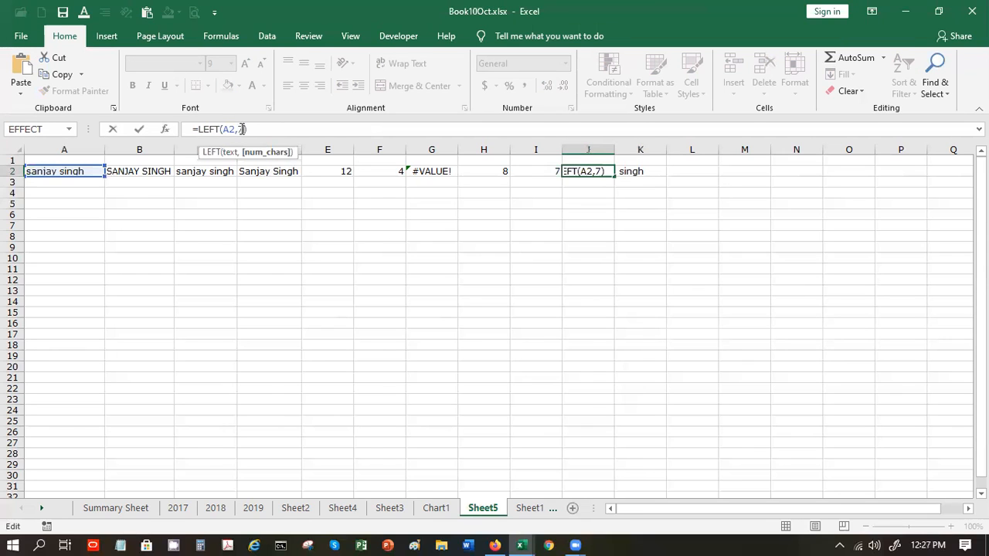
key("Return")
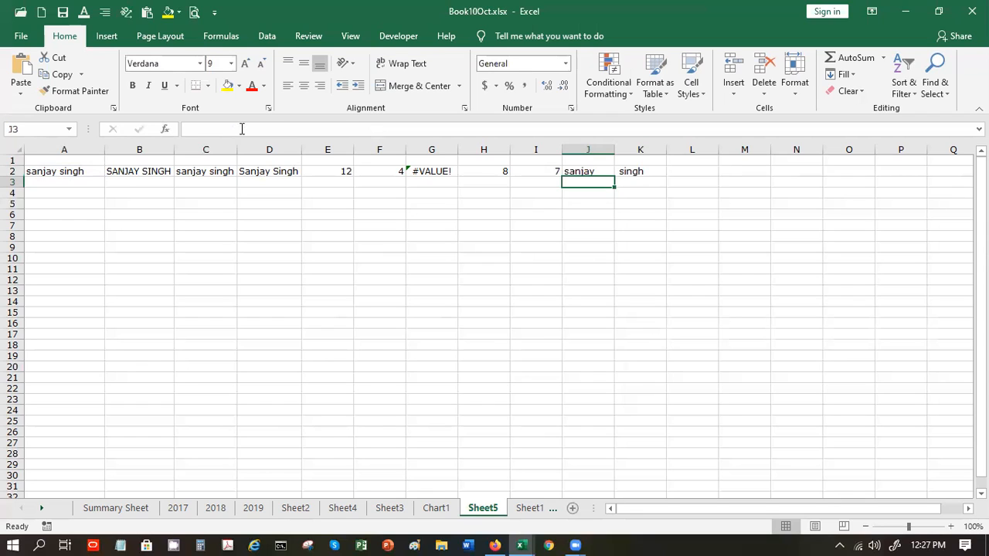
- Enter =CONCATENATE(J2,"&") in J3 so it shows "sanjay &"
type("=")
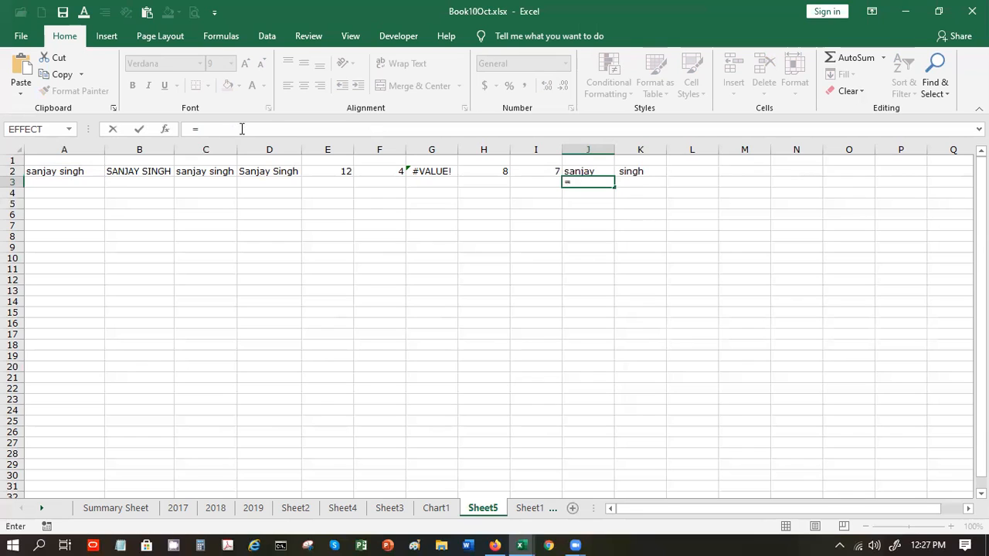
left_click(242, 128)
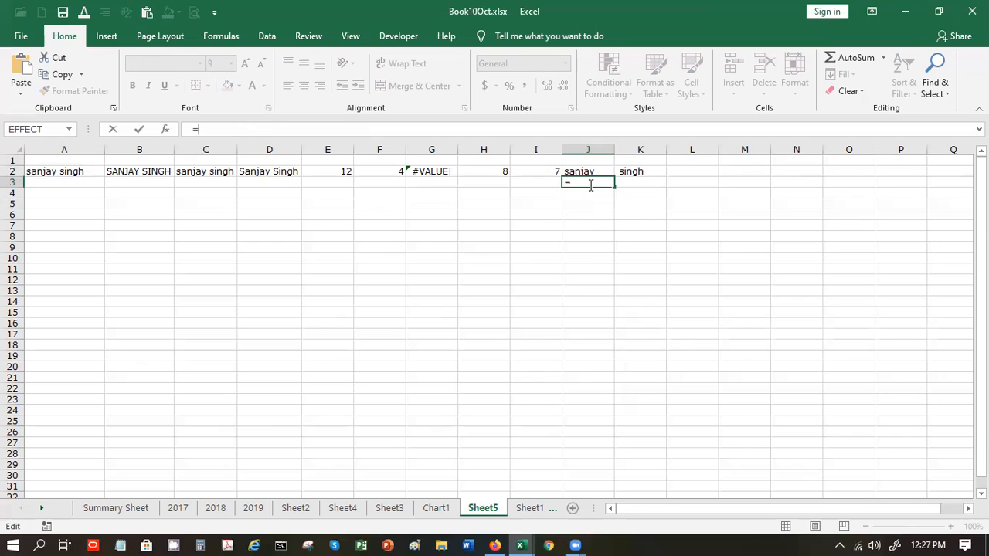
type("con")
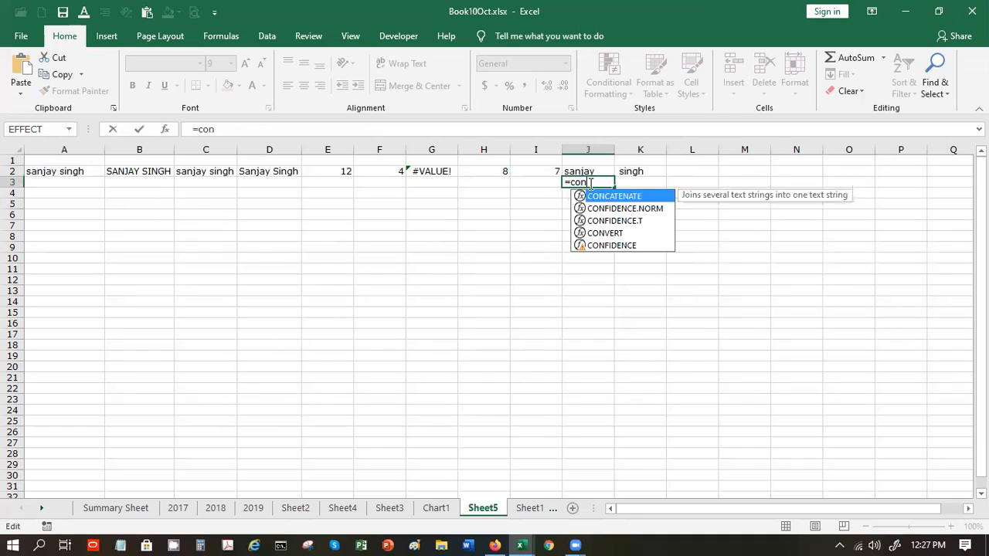
double_click(600, 198)
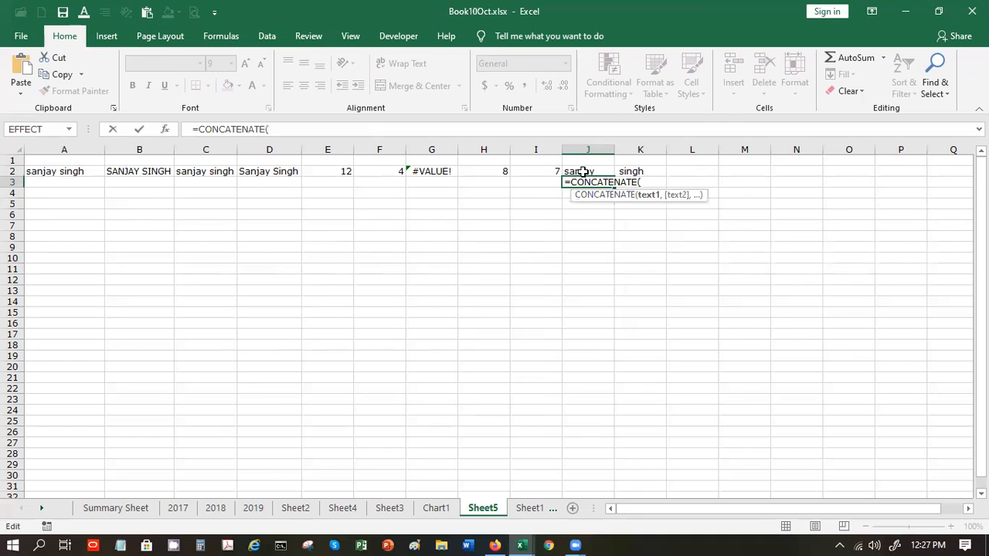
left_click(585, 171)
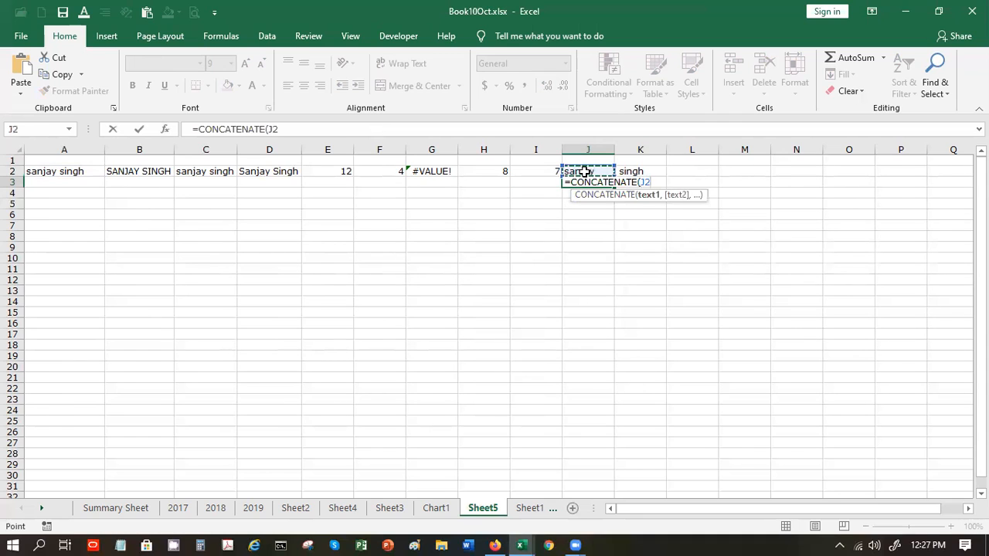
type(",\"")
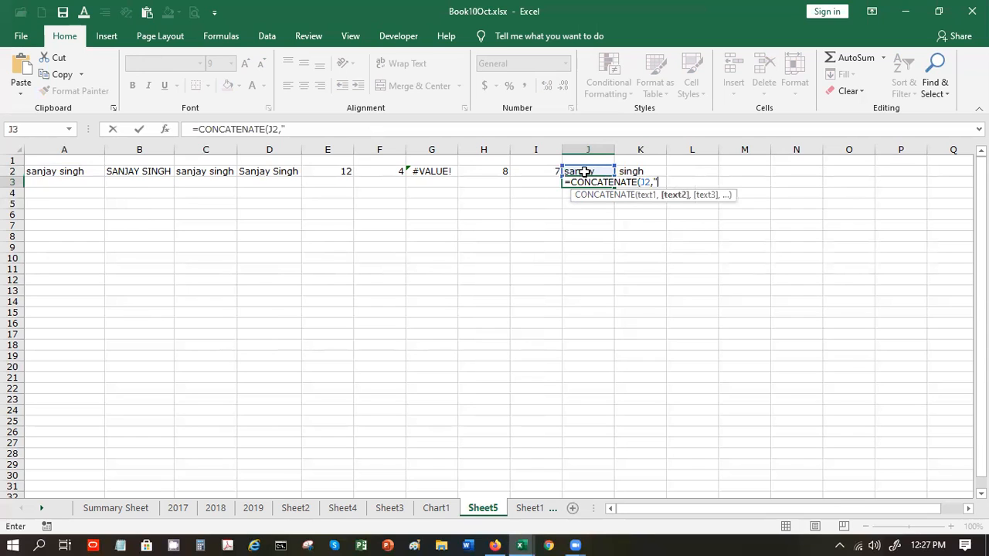
type("&\")")
key("Return")
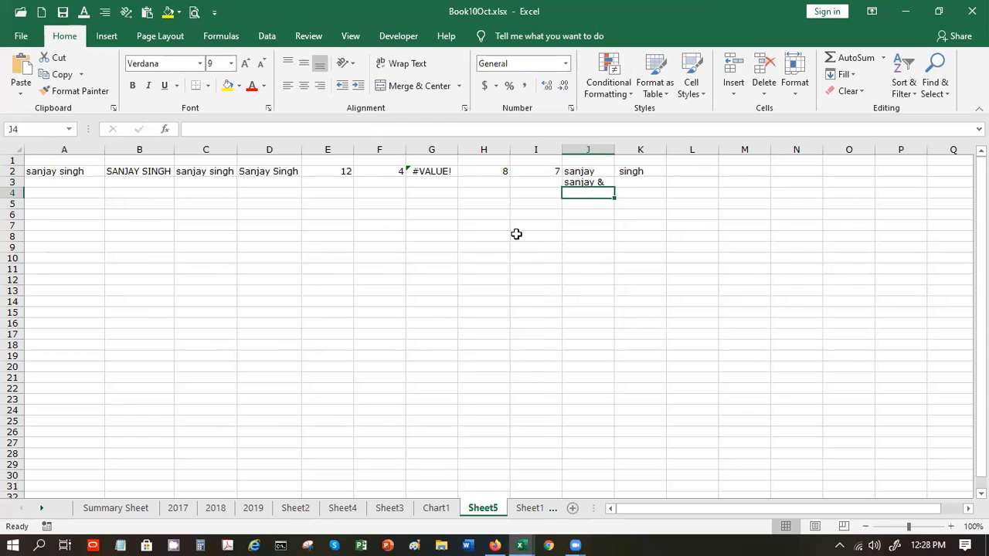
- Review the formulas in J2 and J3, then select J6
left_click(580, 170)
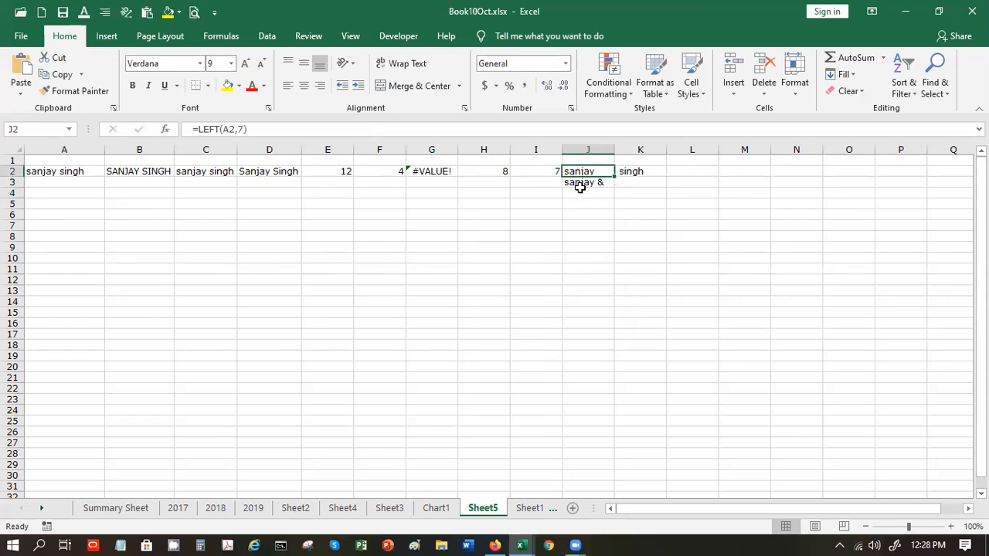
left_click(579, 183)
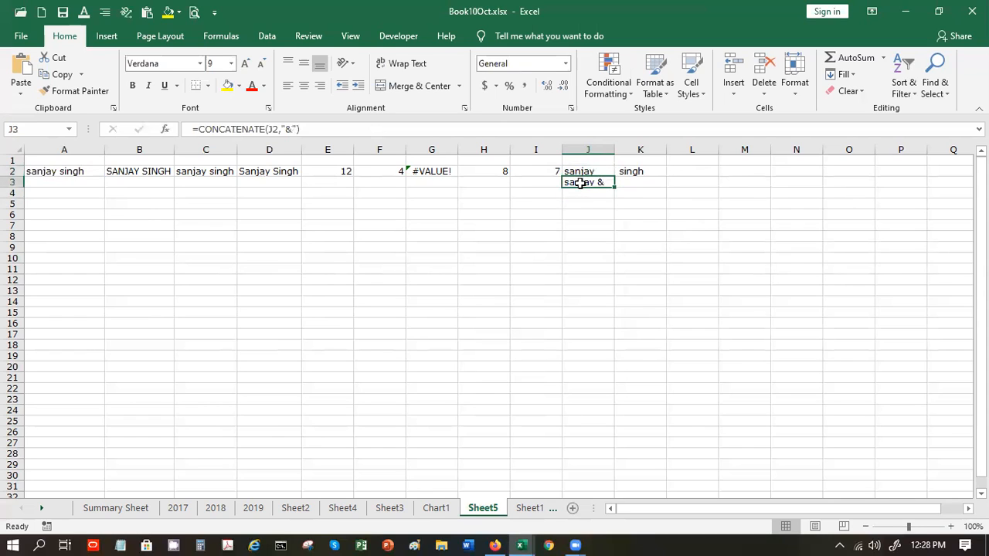
left_click(585, 215)
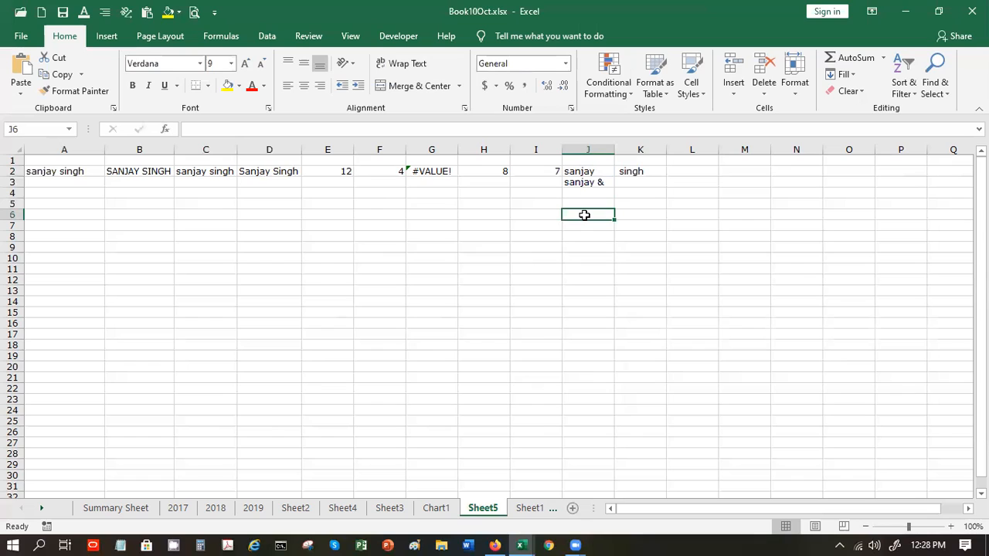
- Enter =CONCATENATE(ltrim(J2),"&") in J4, which returns a #NAME? error
key("Up")
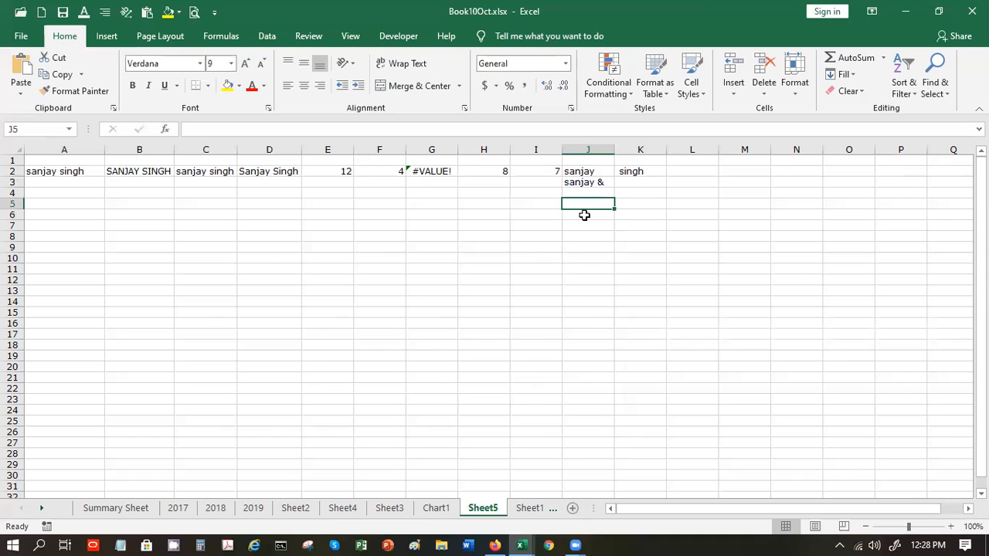
key("Up")
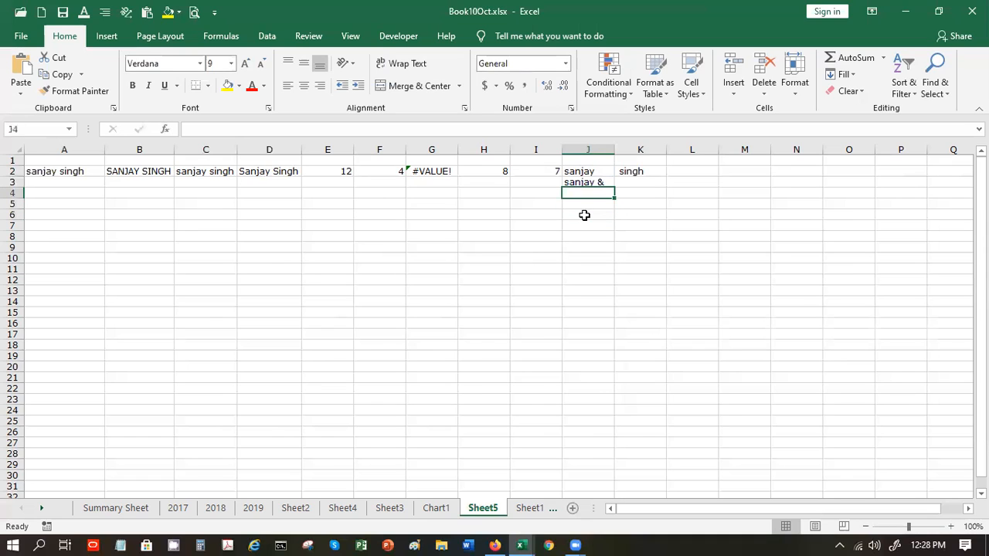
type("=")
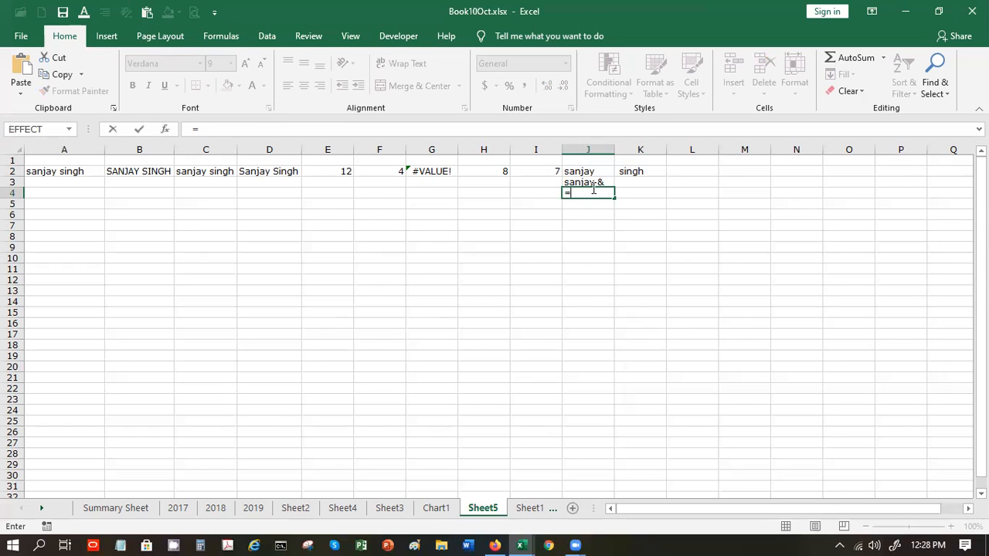
left_click(590, 183)
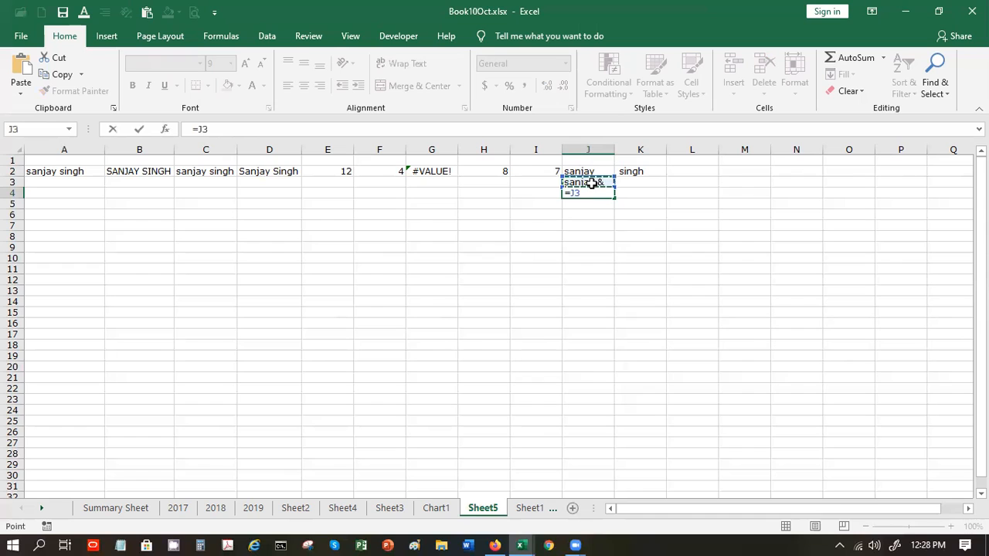
key("BackSpace")
key("BackSpace")
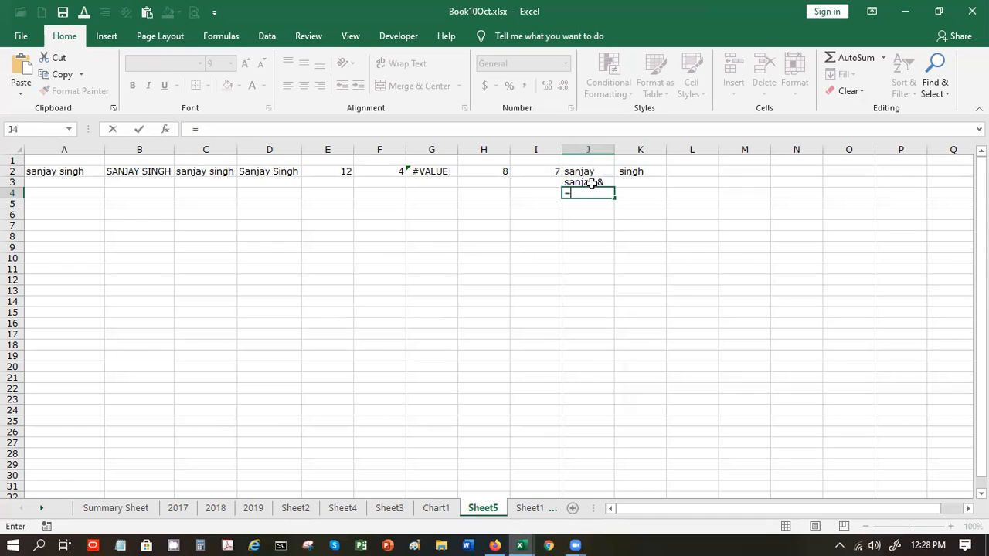
type("cont")
key("BackSpace")
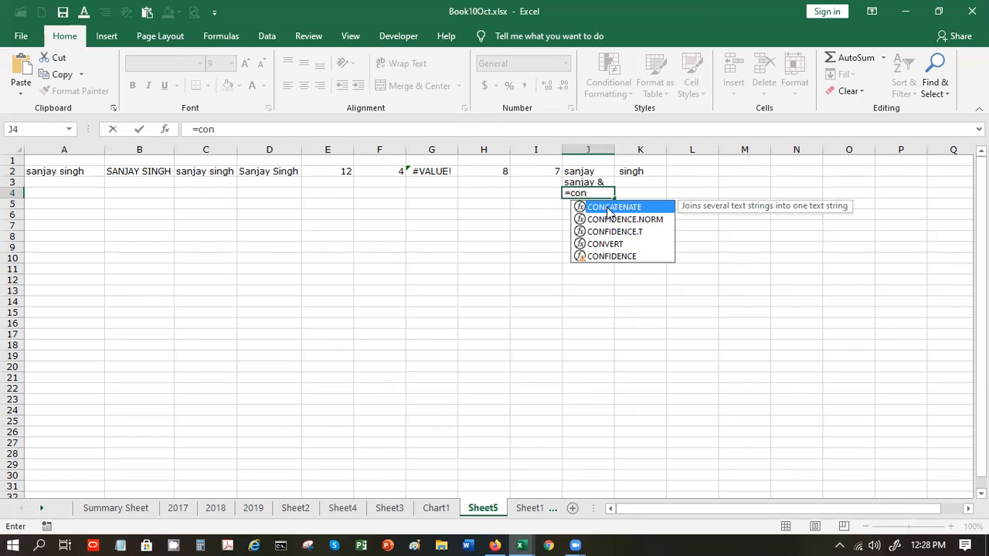
double_click(609, 207)
type("ltrim(")
left_click(587, 173)
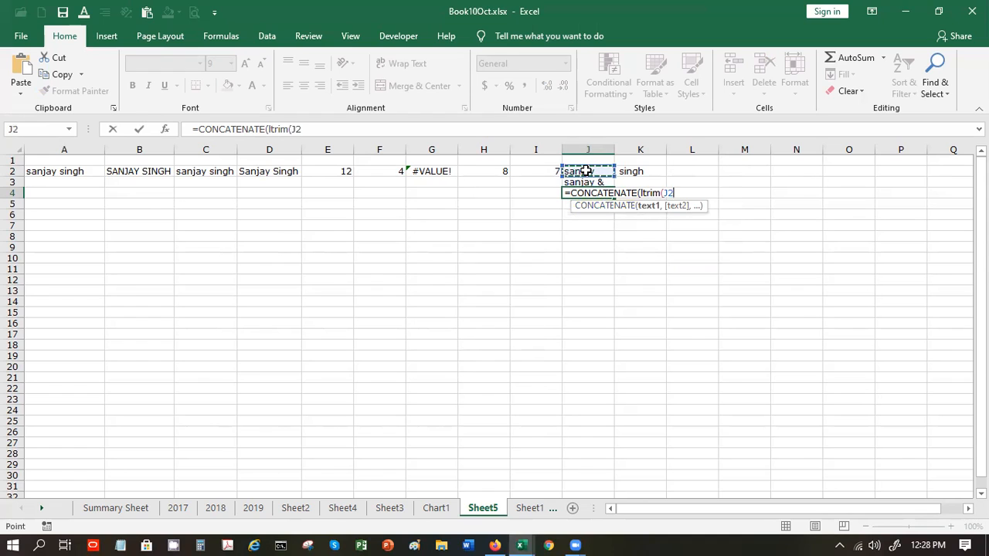
type("),\"&\")")
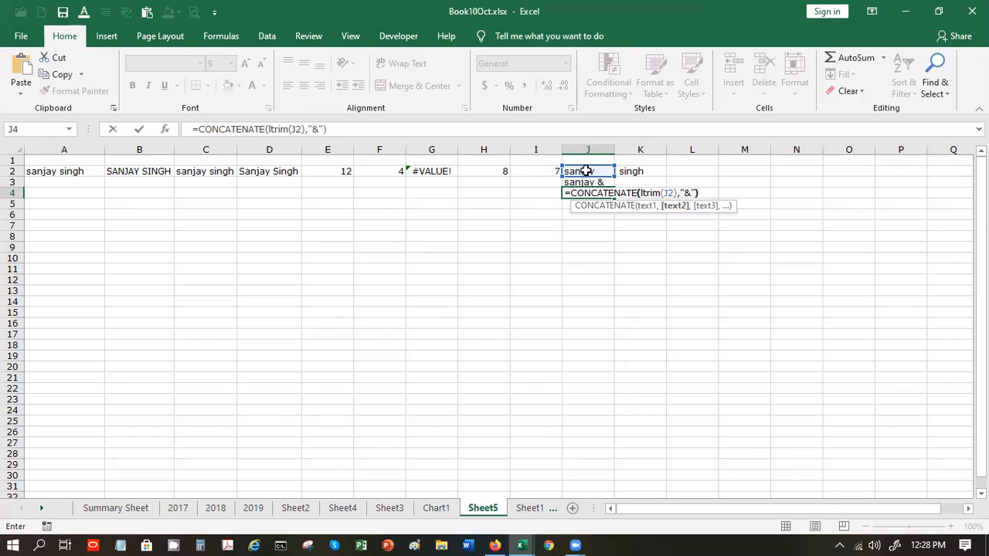
key("ctrl+Return")
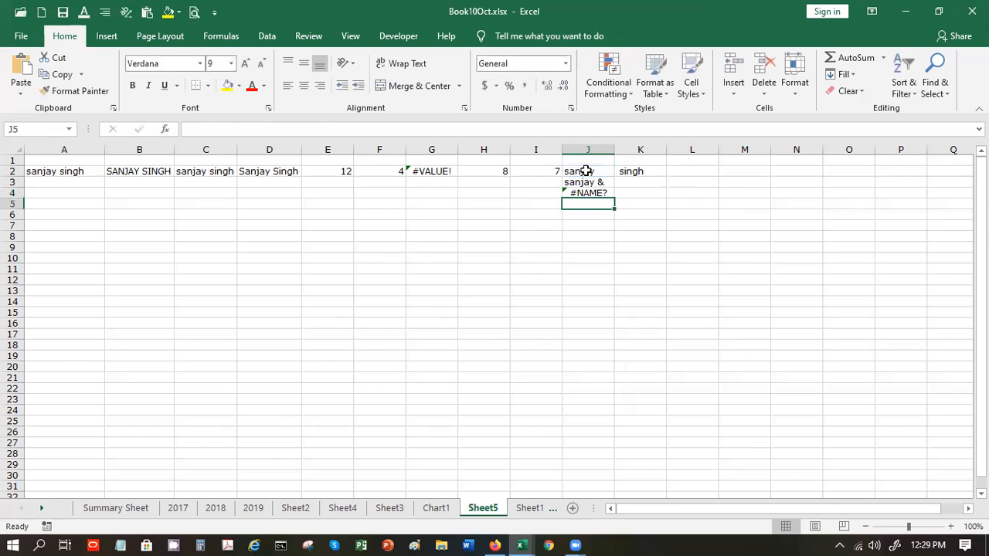
key("Up")
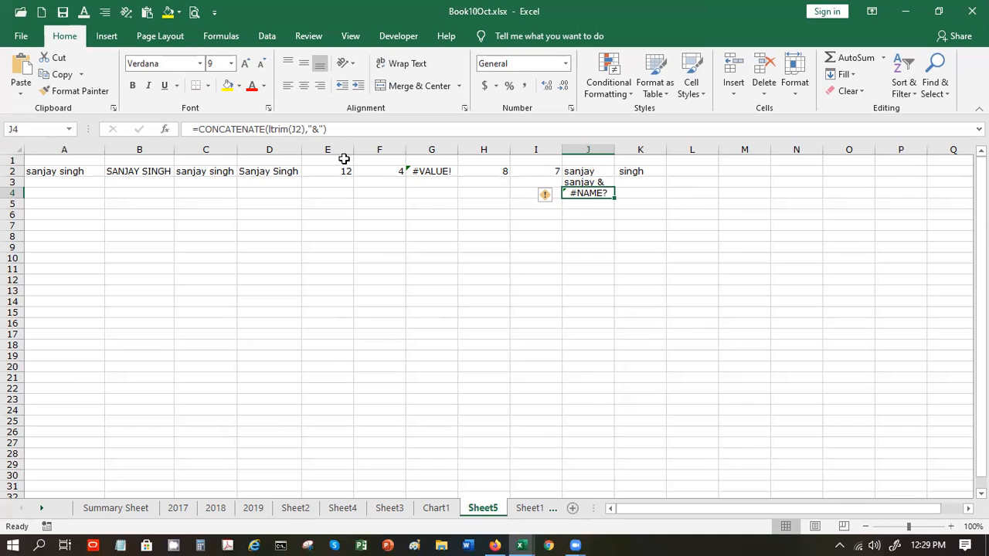
- Change ltrim to trim in J4 so it shows "sanjay&", then review J3 and J2
left_click(270, 129)
key("BackSpace")
key("Return")
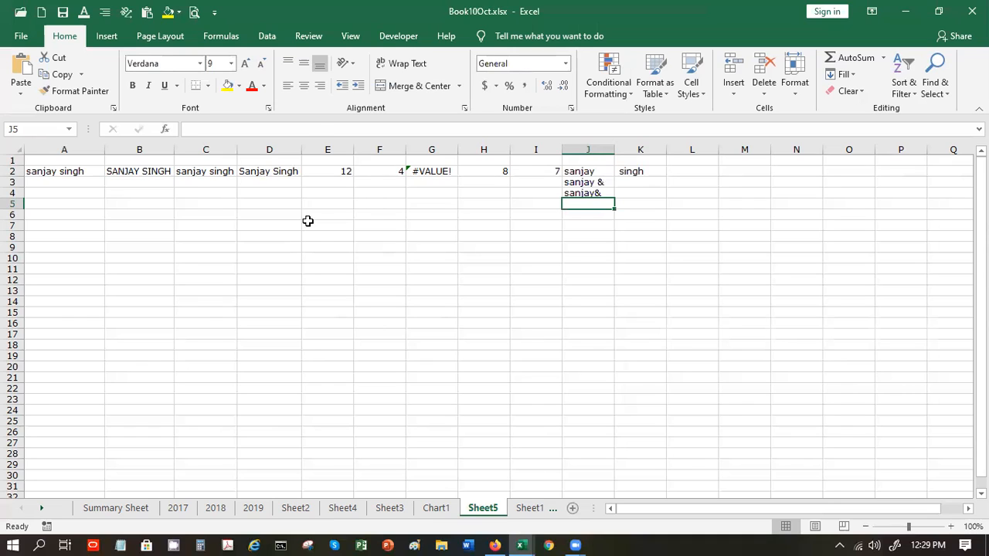
key("Up")
key("Up")
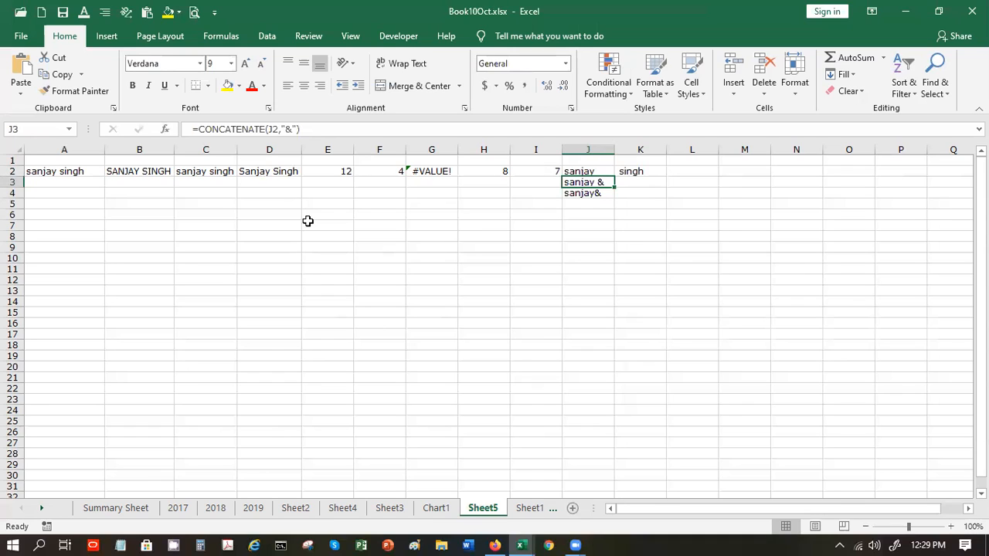
key("Up")
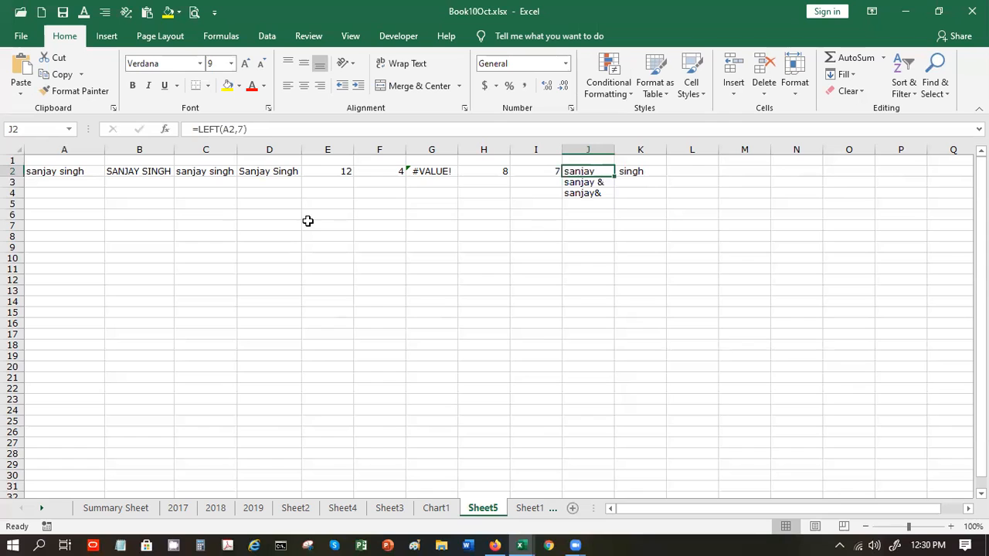
key("Down")
key("Down")
key("Down")
- Enter =LEN(J2) in J5, returning 7
type("=")
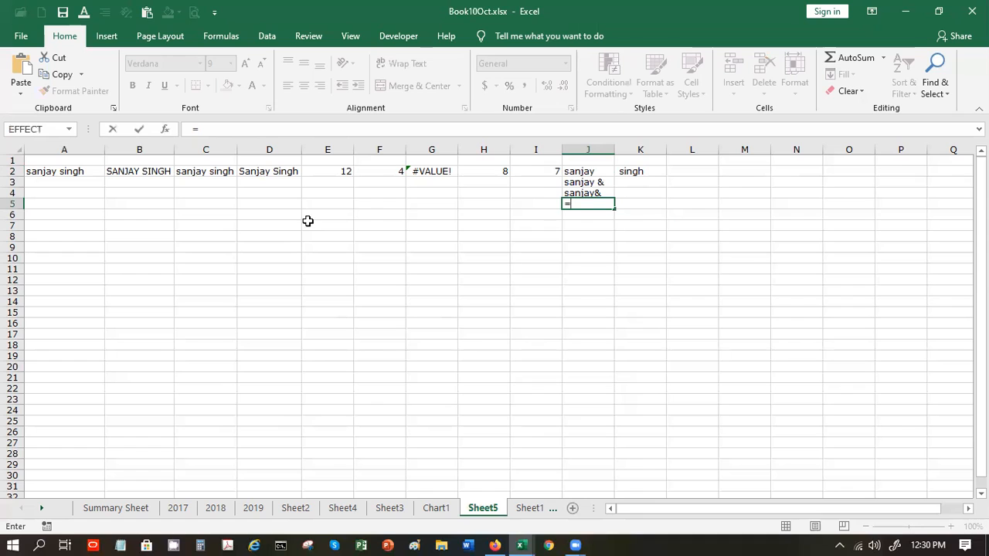
type("len")
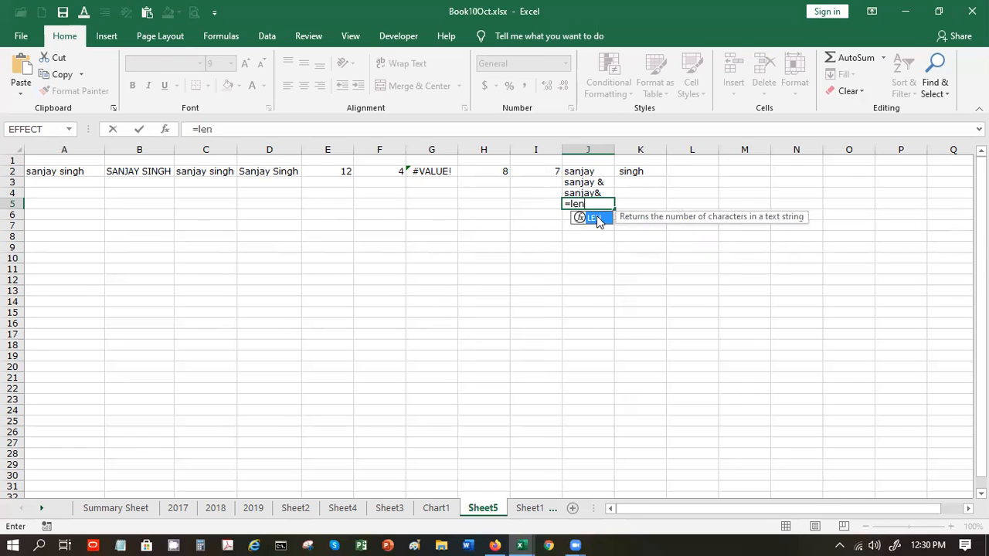
double_click(596, 220)
left_click(588, 177)
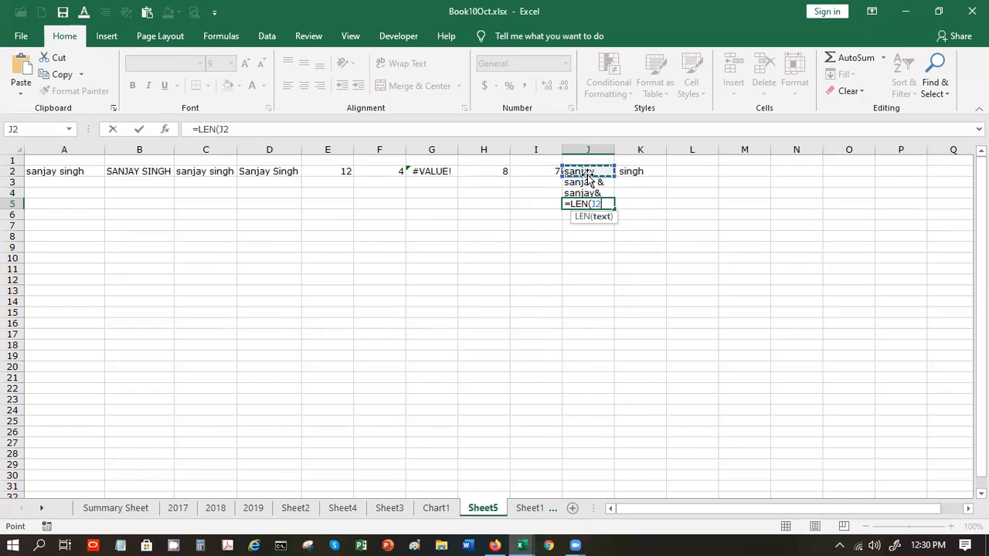
key("Return")
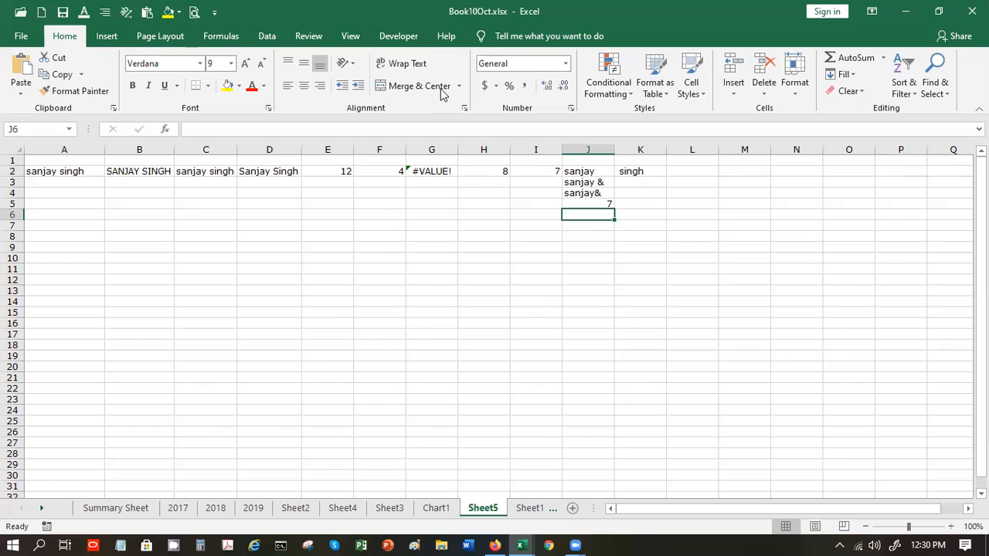
- Turn on Show Formulas and AutoFit every column to its formula text
left_click(221, 37)
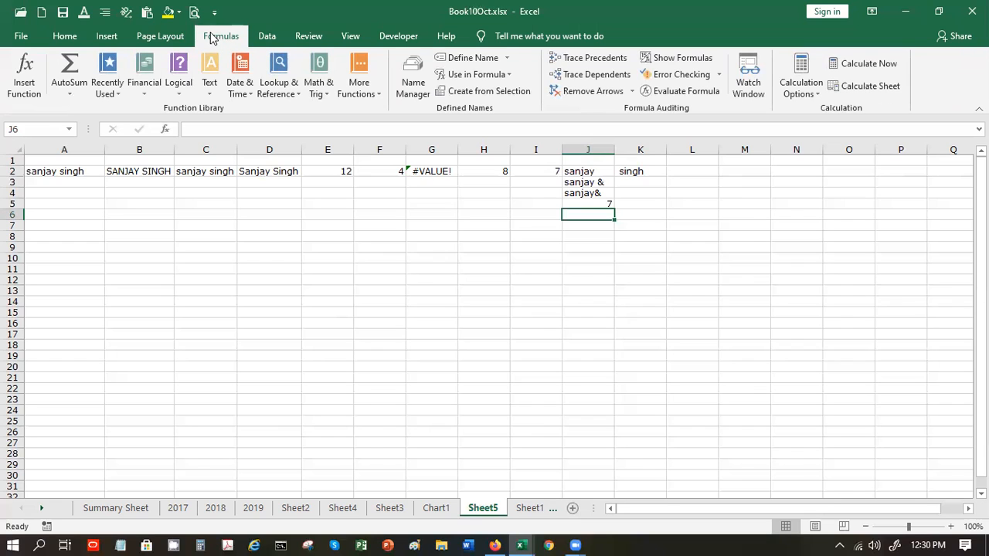
left_click(669, 59)
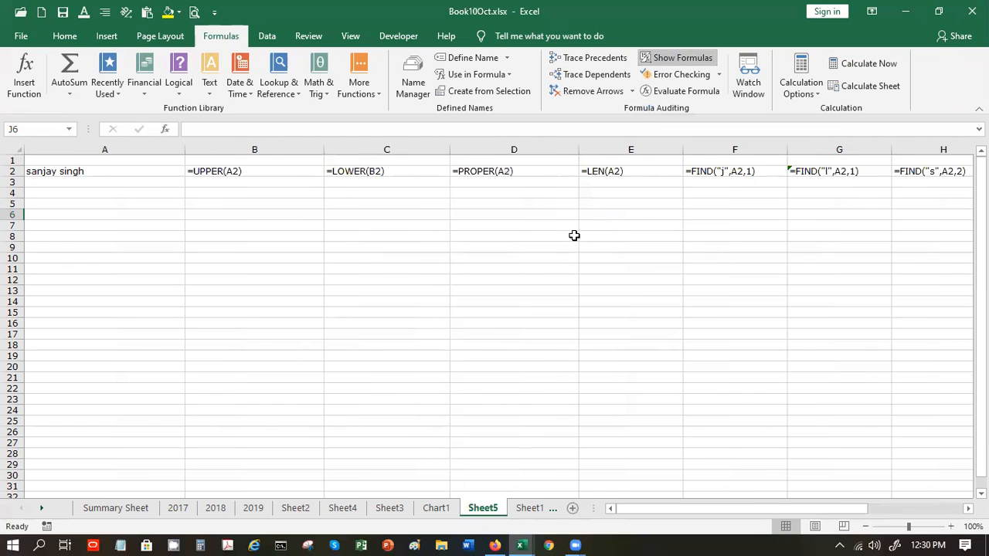
left_click(17, 148)
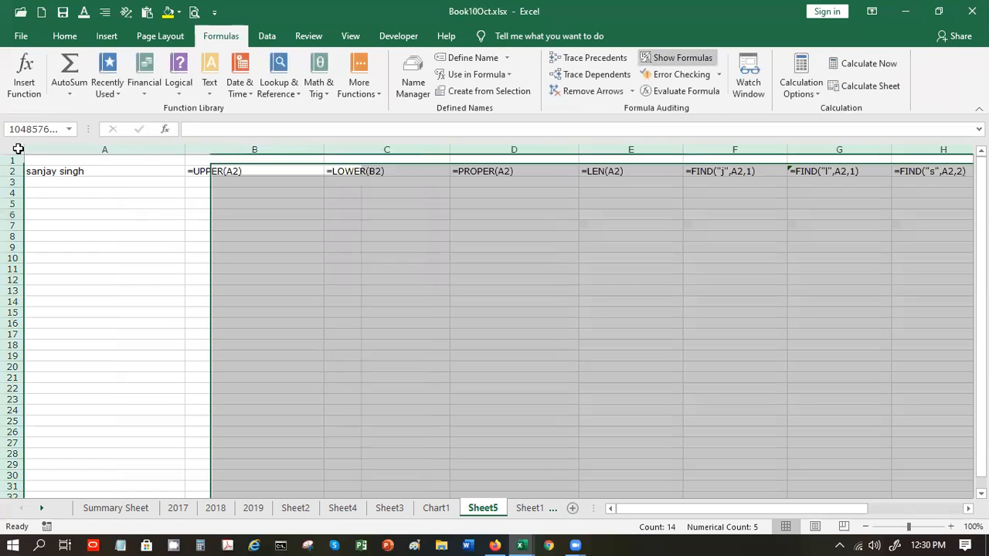
double_click(184, 149)
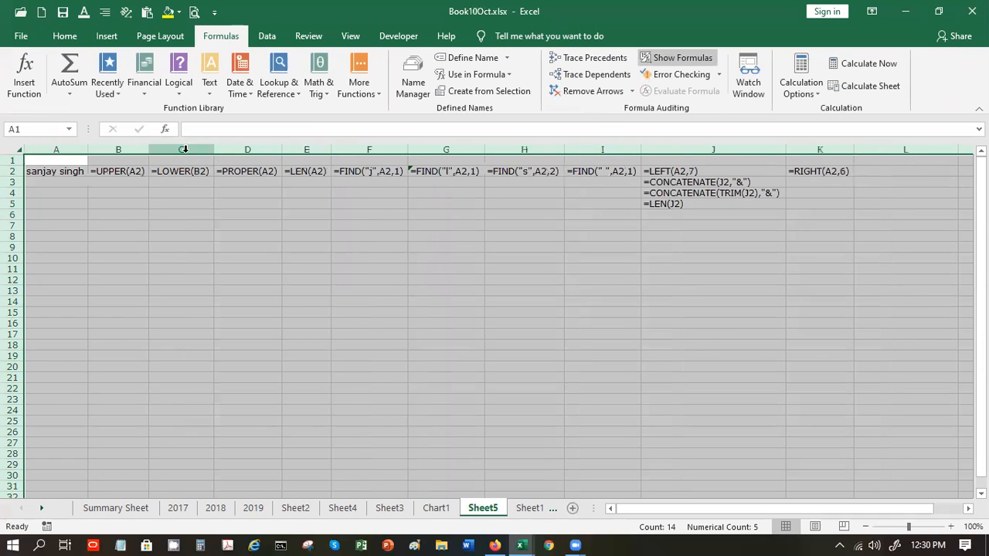
- Deselect the sheet and turn Show Formulas off to display results again
left_click(239, 218)
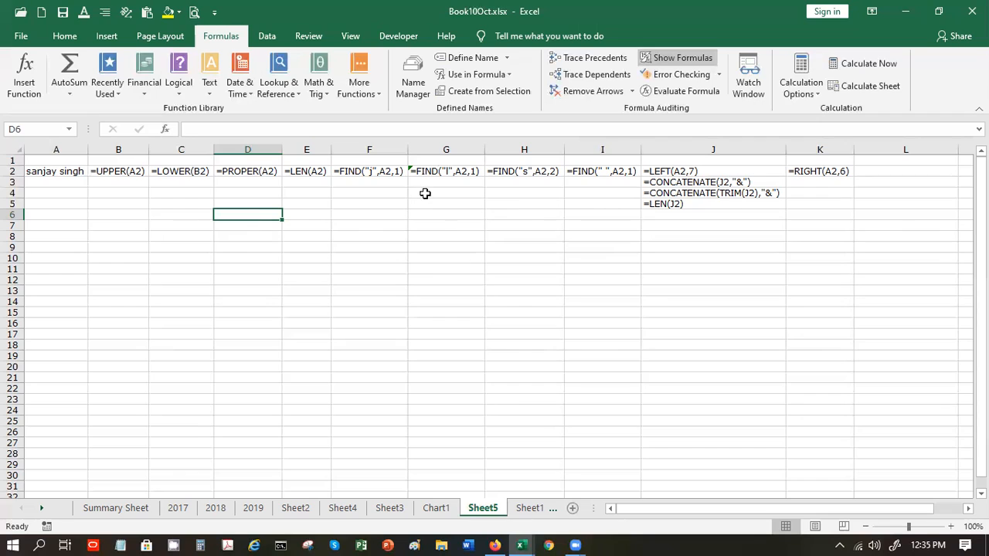
left_click(532, 202)
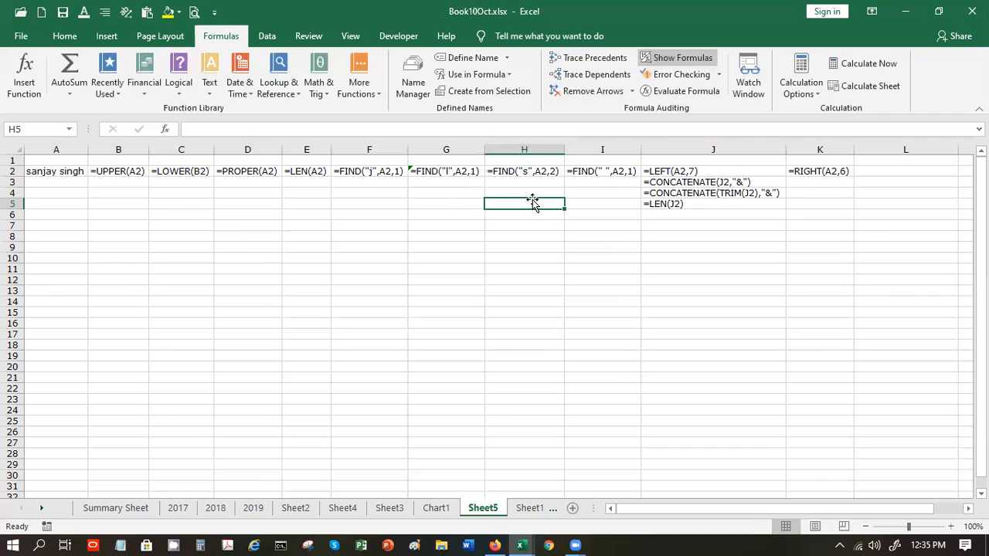
left_click(658, 61)
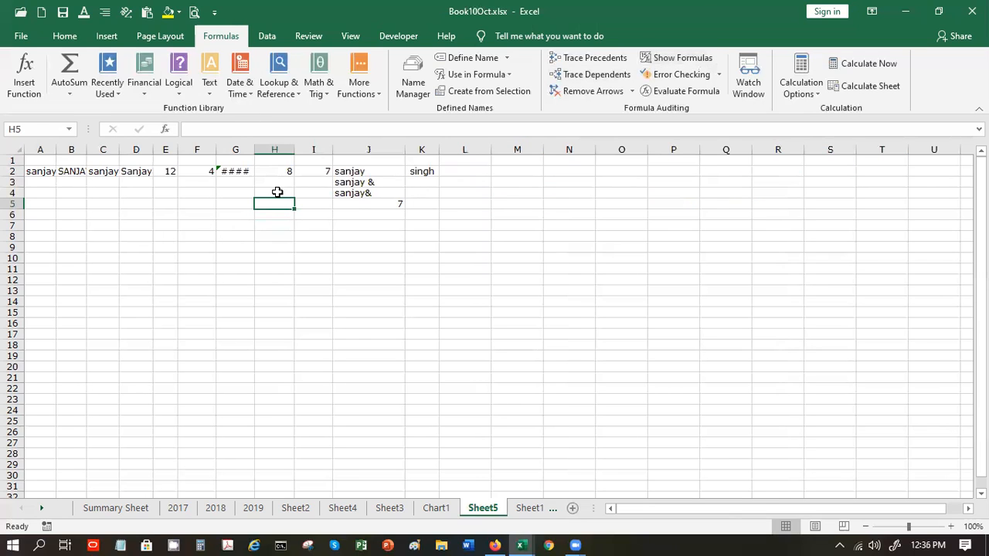
- AutoFit all columns, including G, to their displayed values
double_click(254, 150)
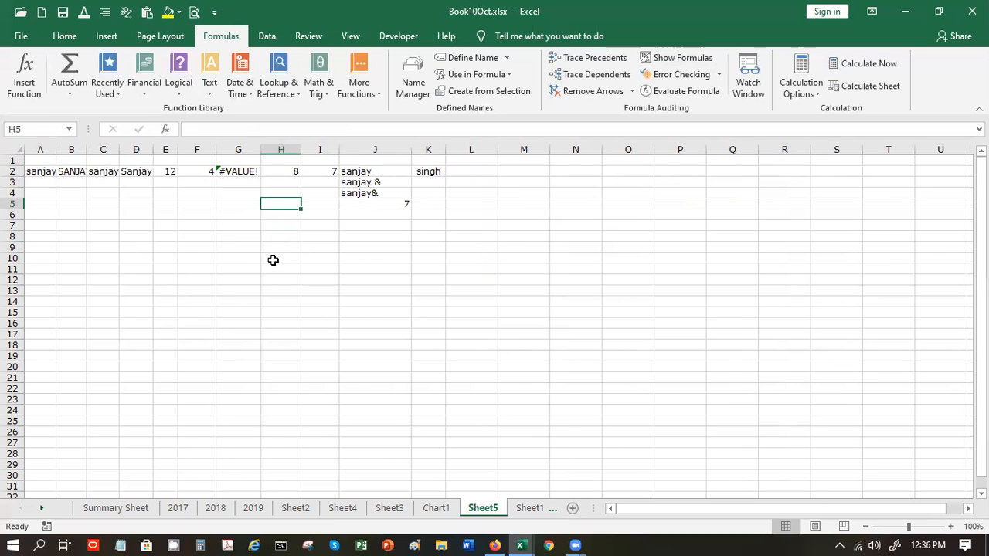
left_click(10, 151)
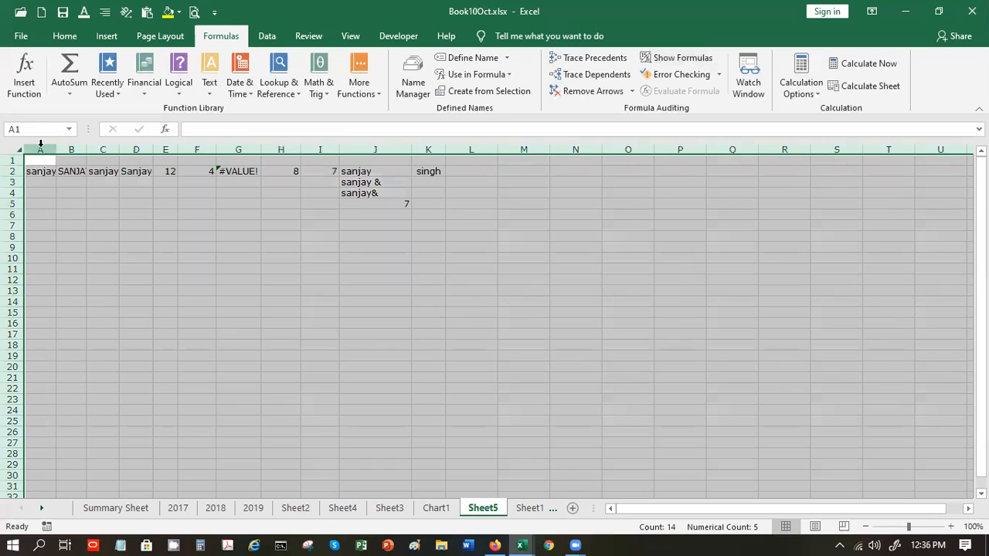
double_click(54, 149)
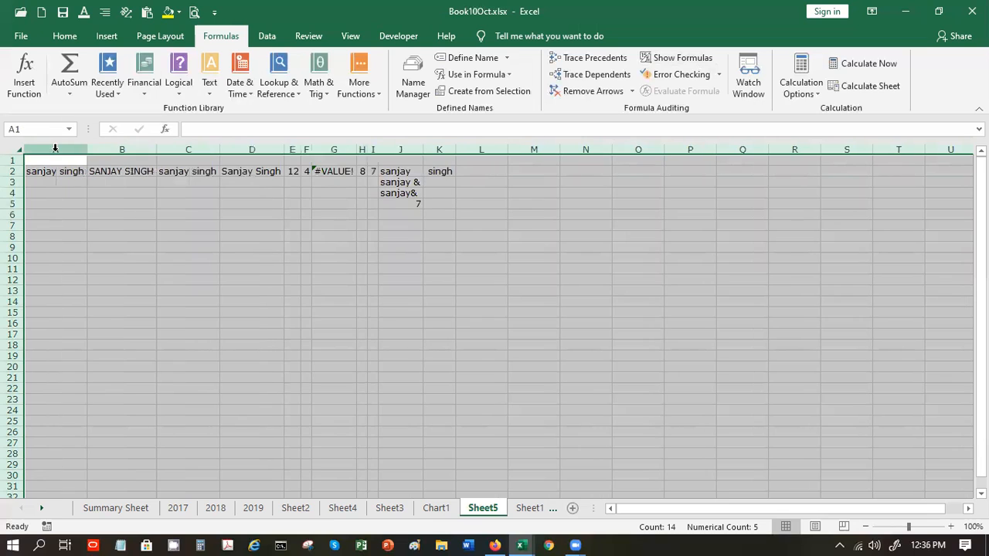
left_click(316, 246)
- Enter =LEFT(A2,3) in G5 to return san, then check its formula
left_click(336, 203)
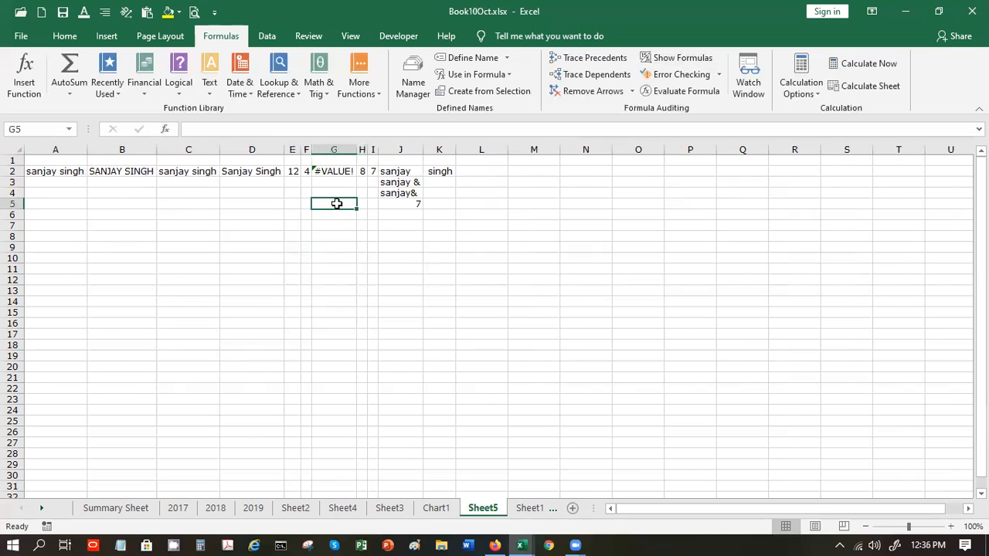
type("=le")
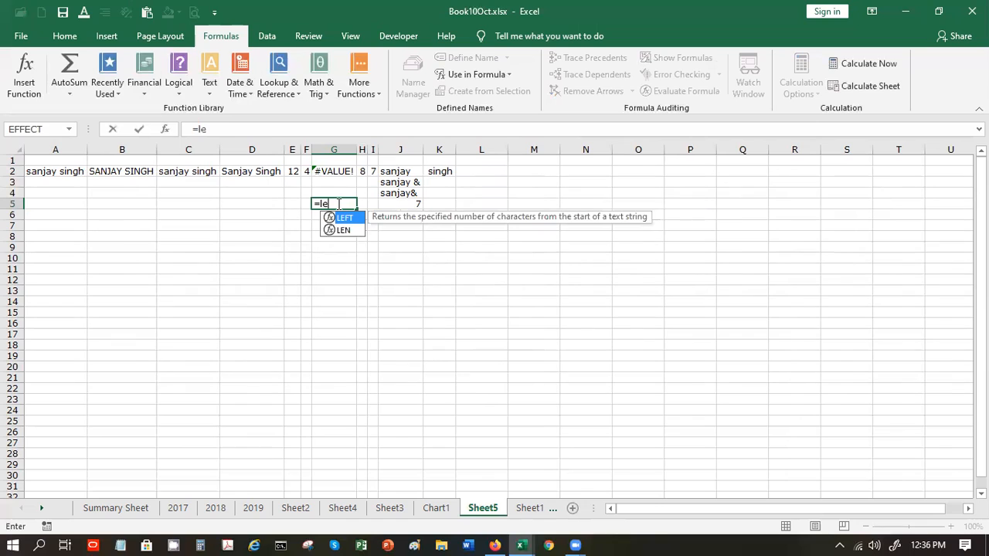
type("ft)")
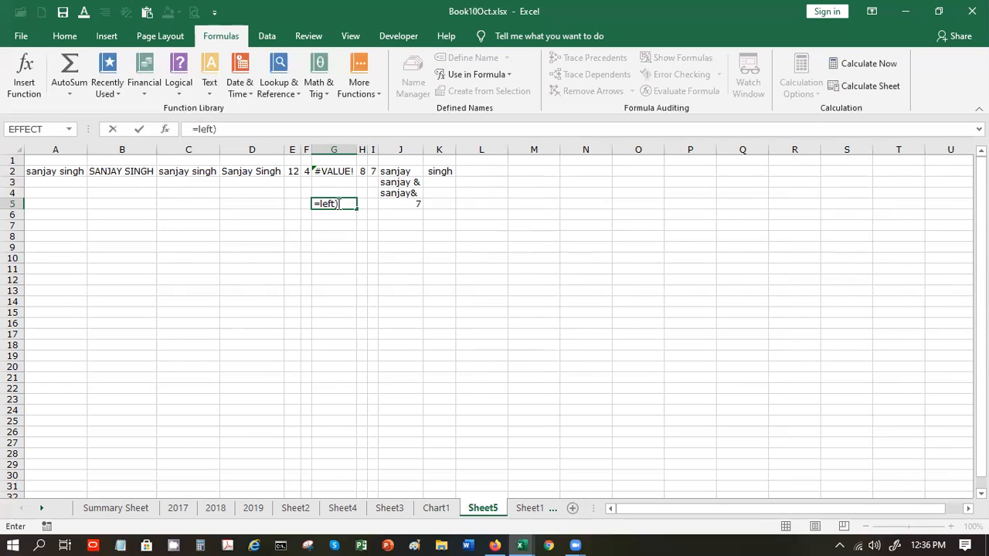
key("BackSpace")
type("(")
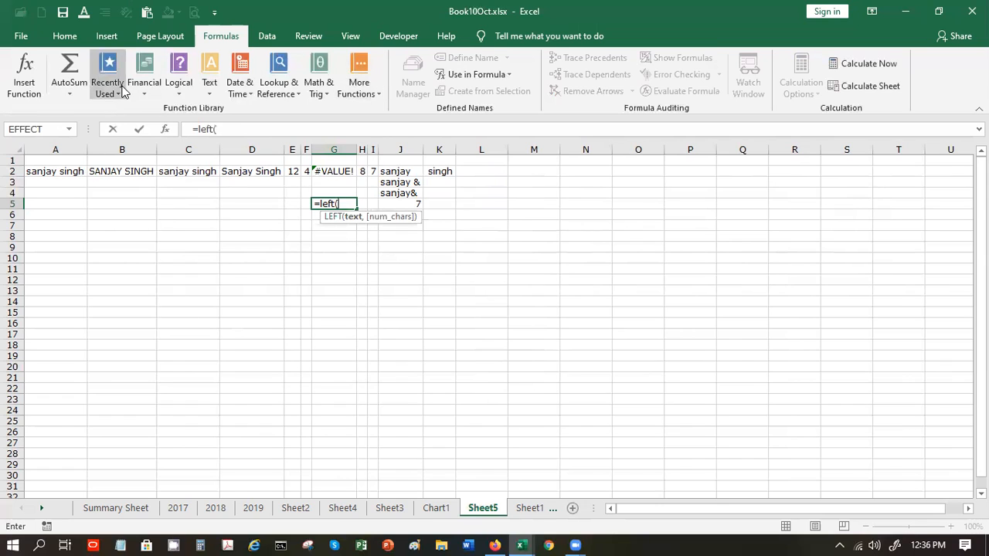
left_click(58, 171)
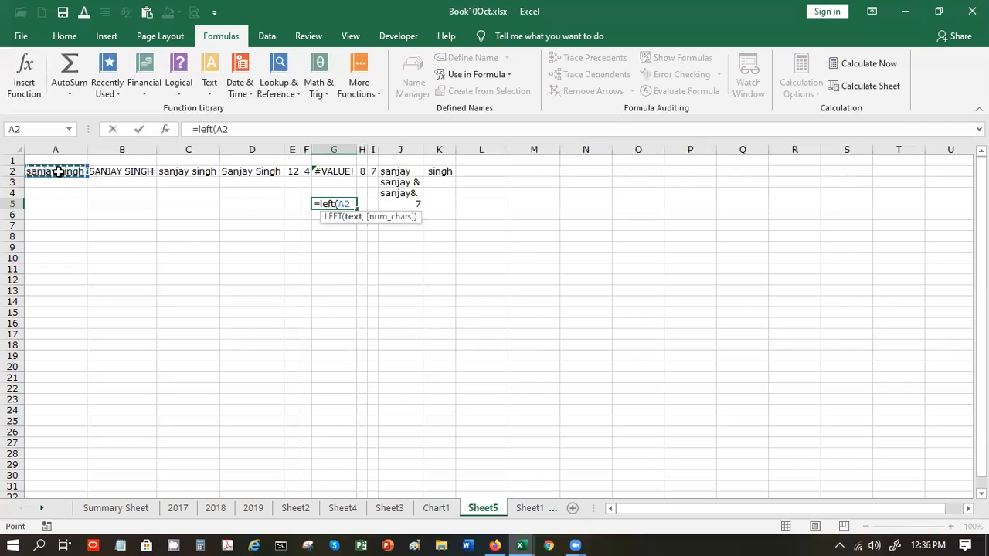
type(",3")
key("Return")
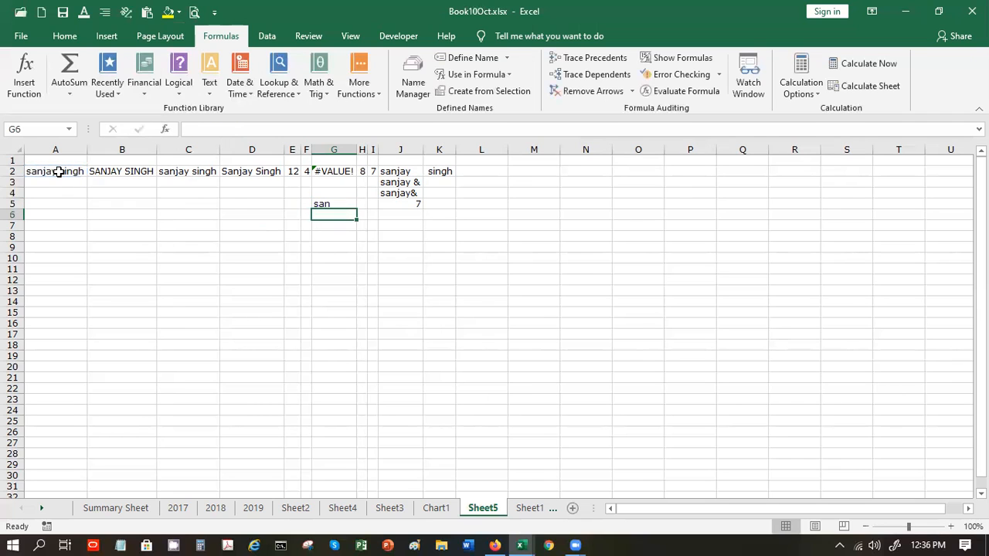
left_click(338, 203)
left_click(332, 239)
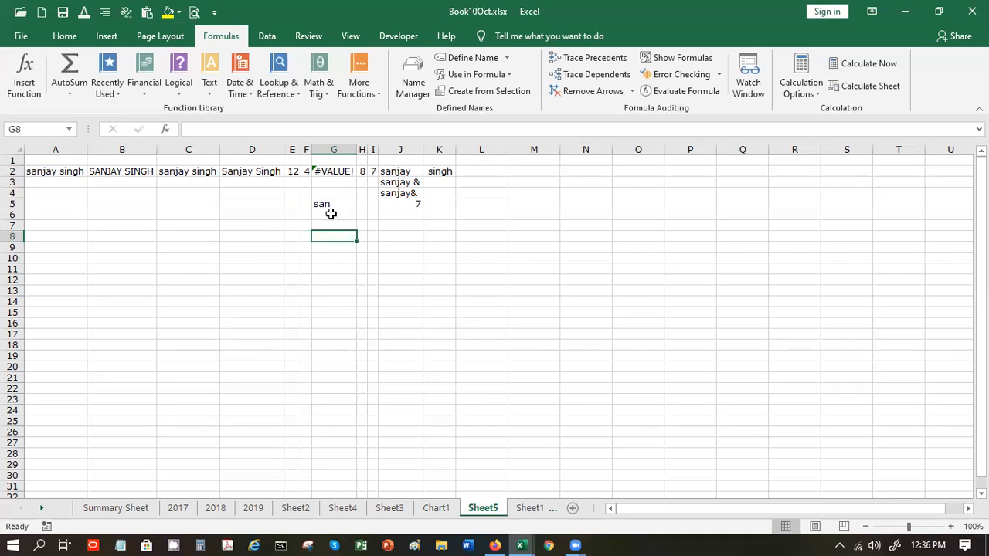
left_click(334, 205)
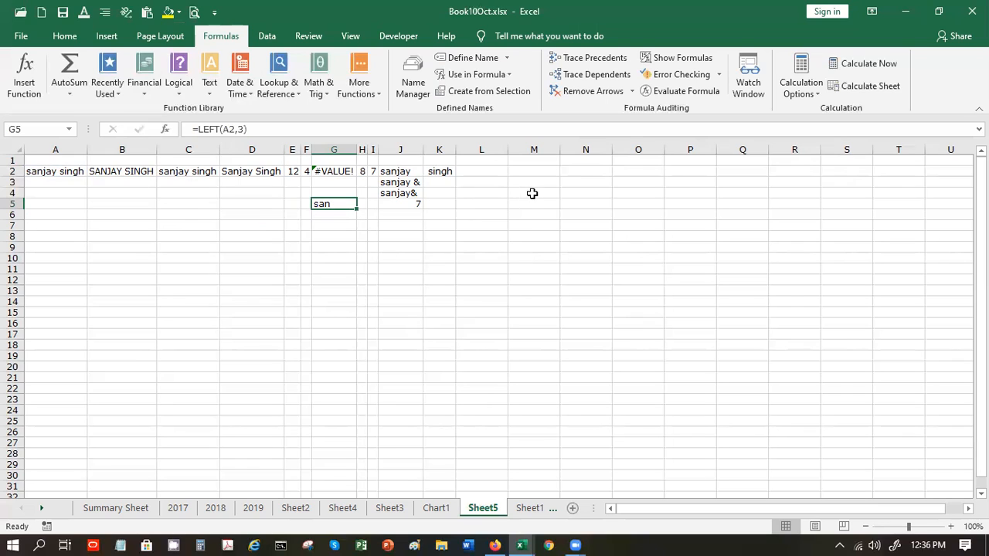
- Trace the precedents of G5's formula back to A2
left_click(587, 57)
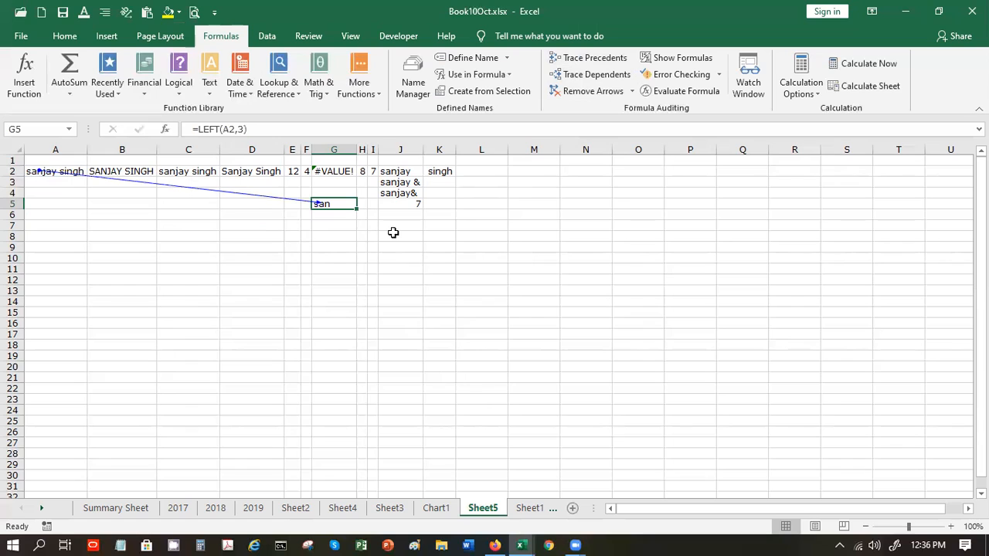
left_click(393, 232)
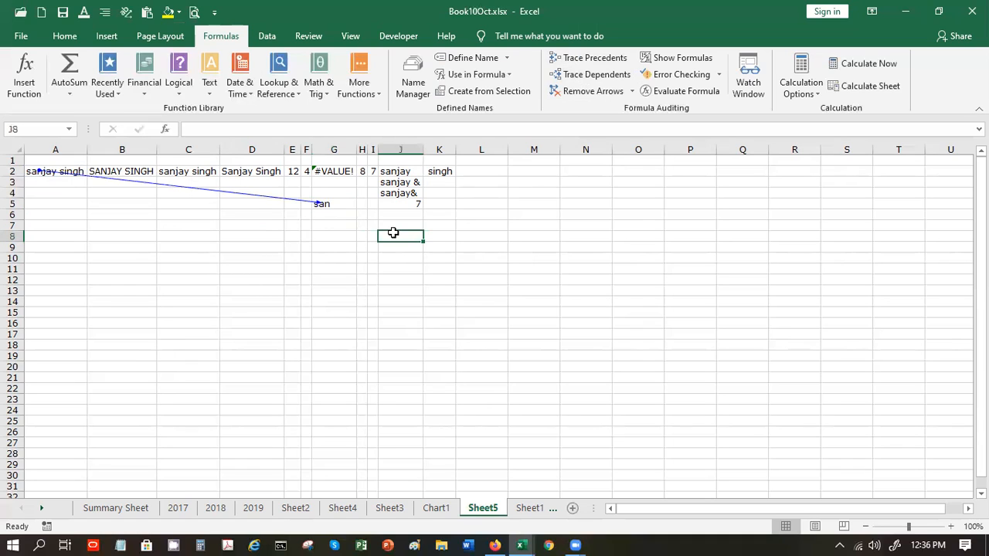
left_click(335, 203)
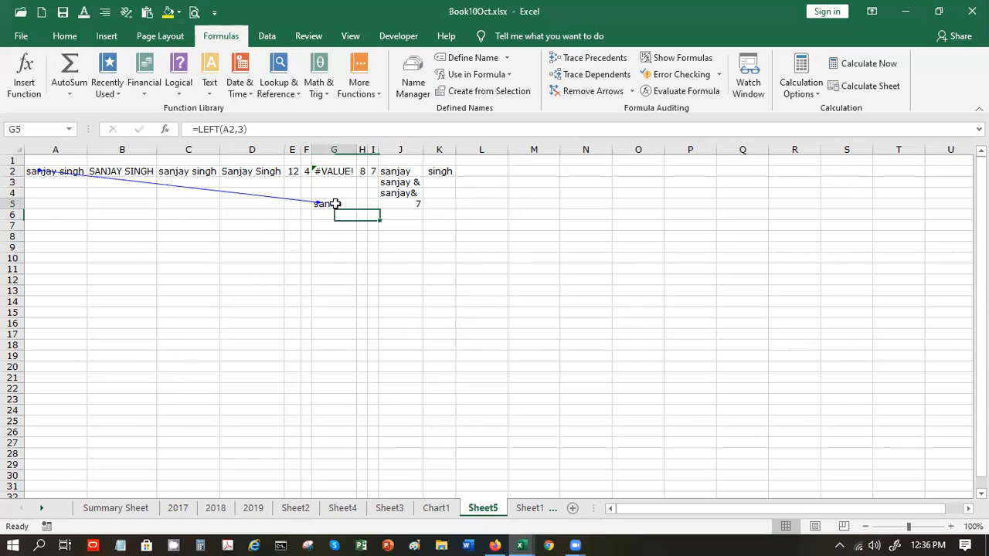
- Trace precedents for J4's CONCATENATE formula to J2 and D2's PROPER formula to A2
left_click(386, 198)
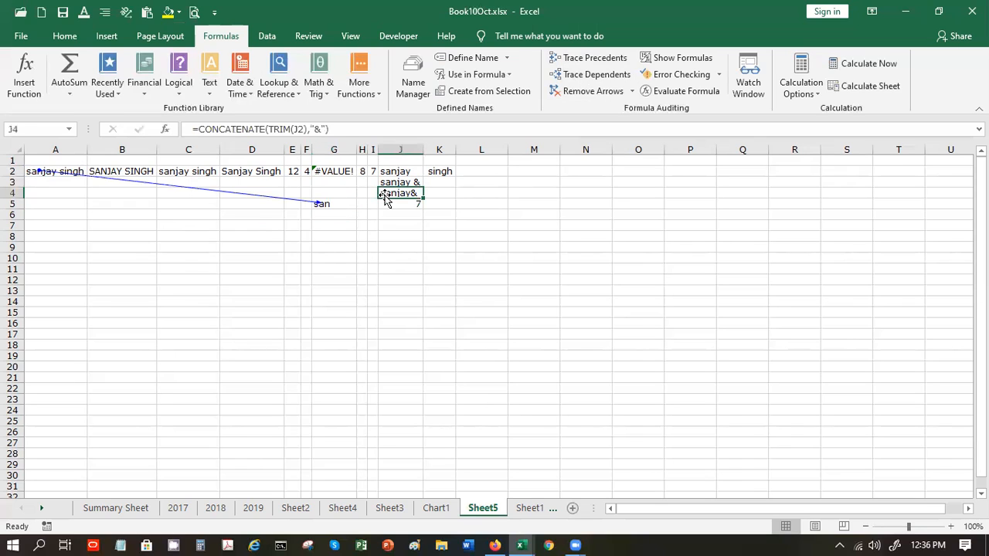
left_click(587, 58)
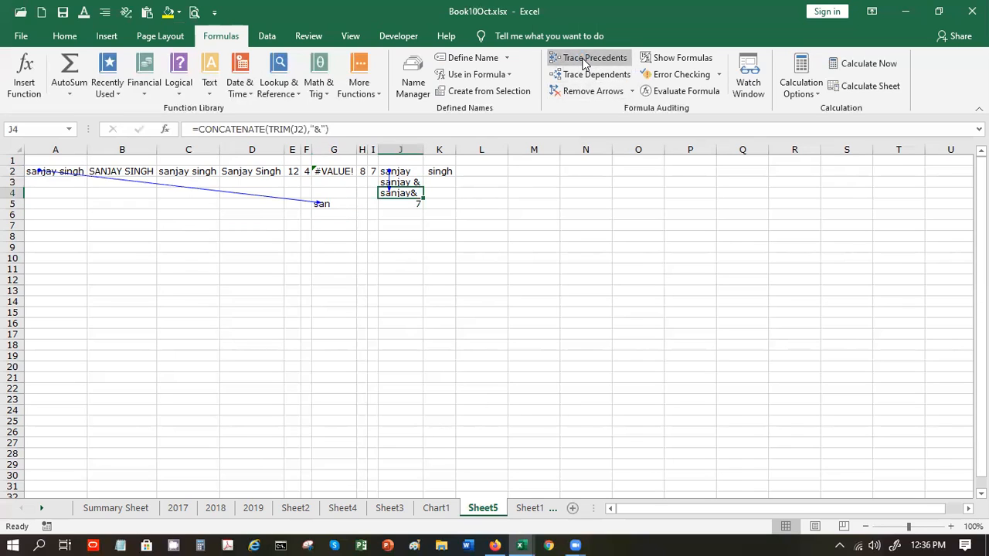
left_click(270, 167)
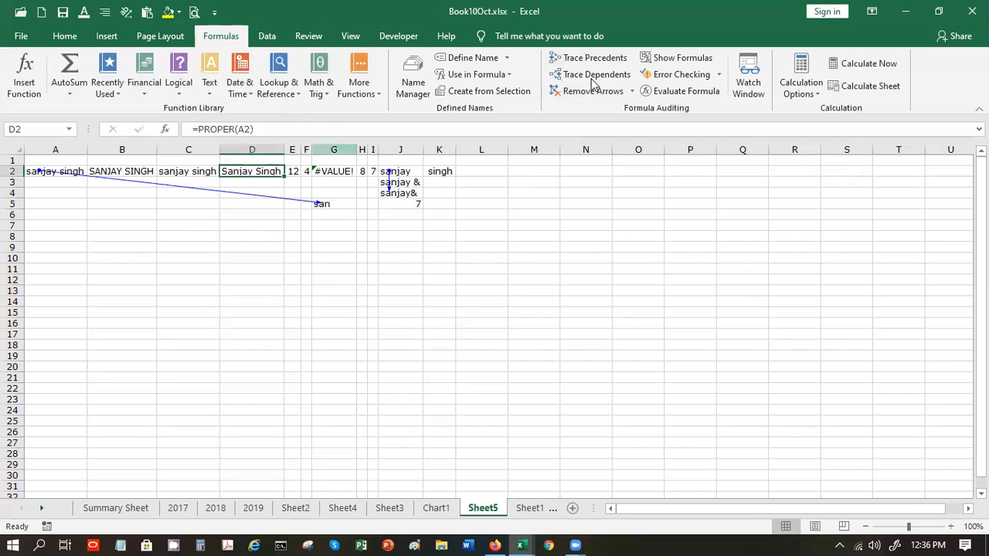
left_click(593, 58)
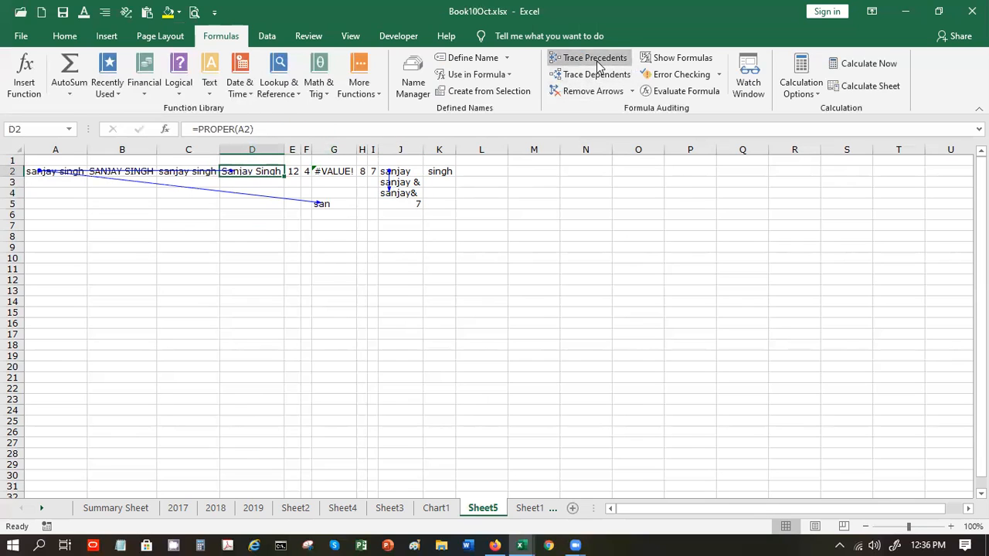
left_click(410, 299)
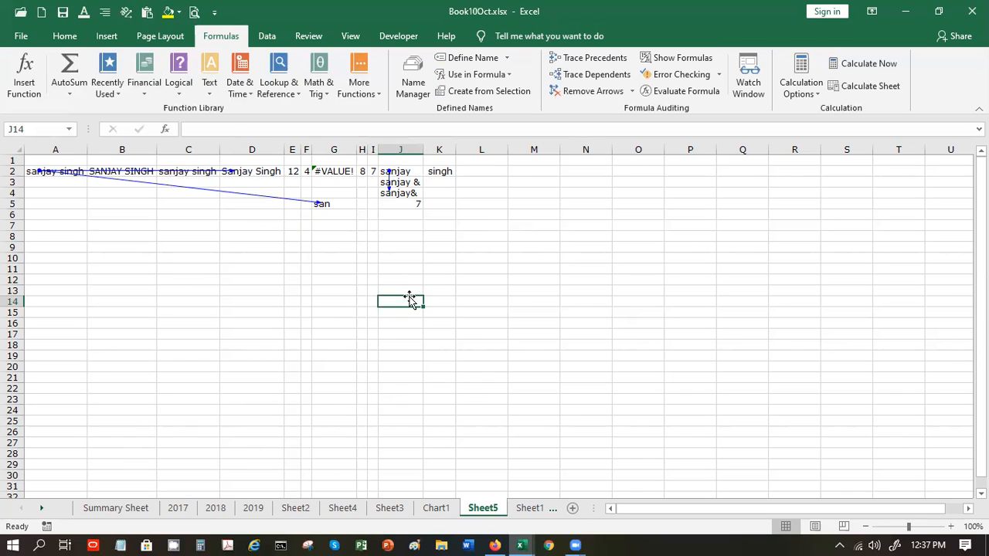
- Clear the trace arrows and enter day 12, month March and year 2020 in M2:M4
key("ctrl+s")
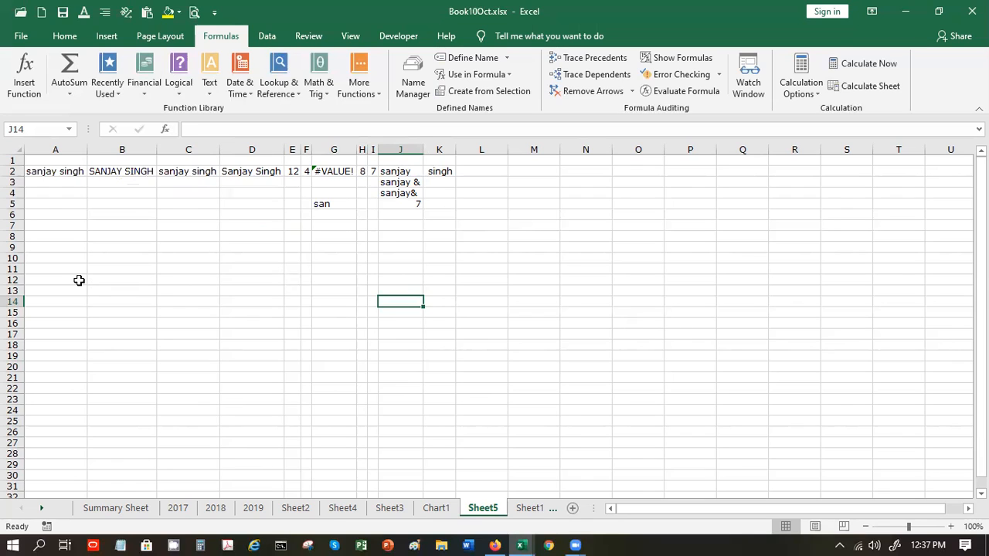
left_click(413, 227)
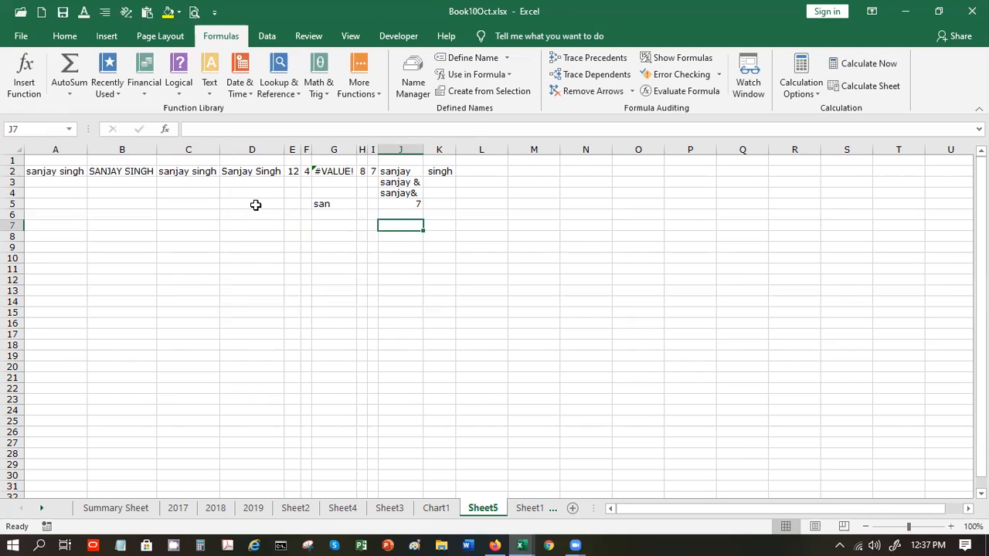
left_click(556, 169)
type("12")
key("Tab")
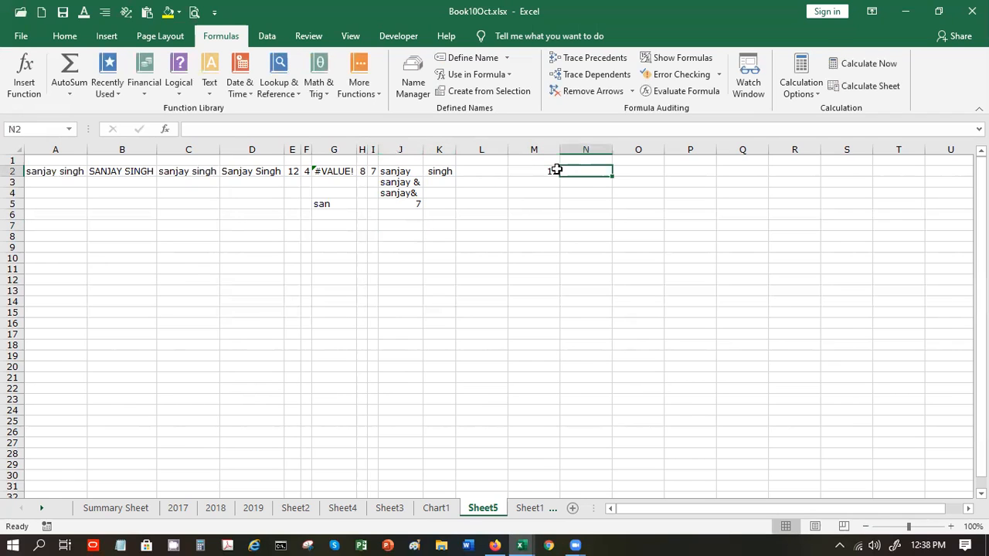
left_click(546, 183)
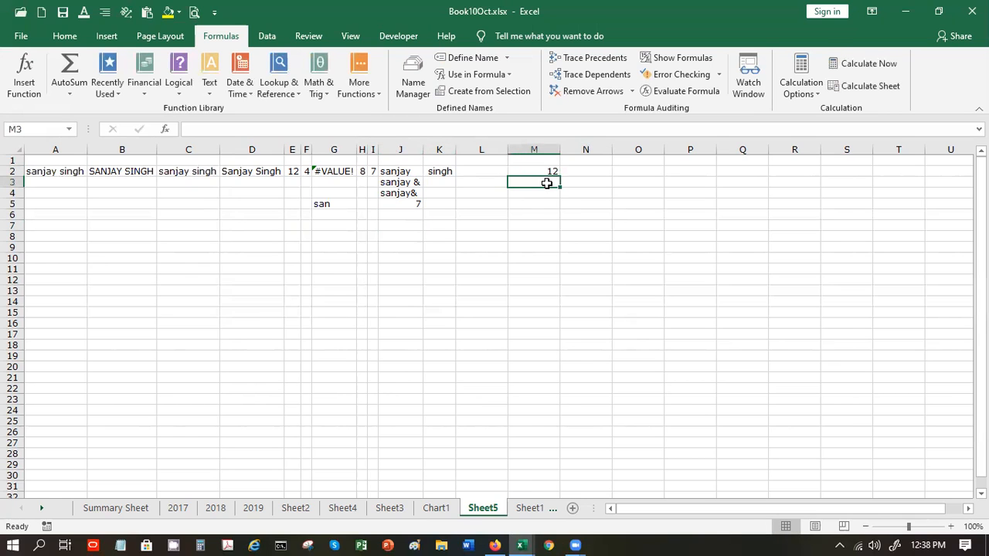
type("March")
key("Return")
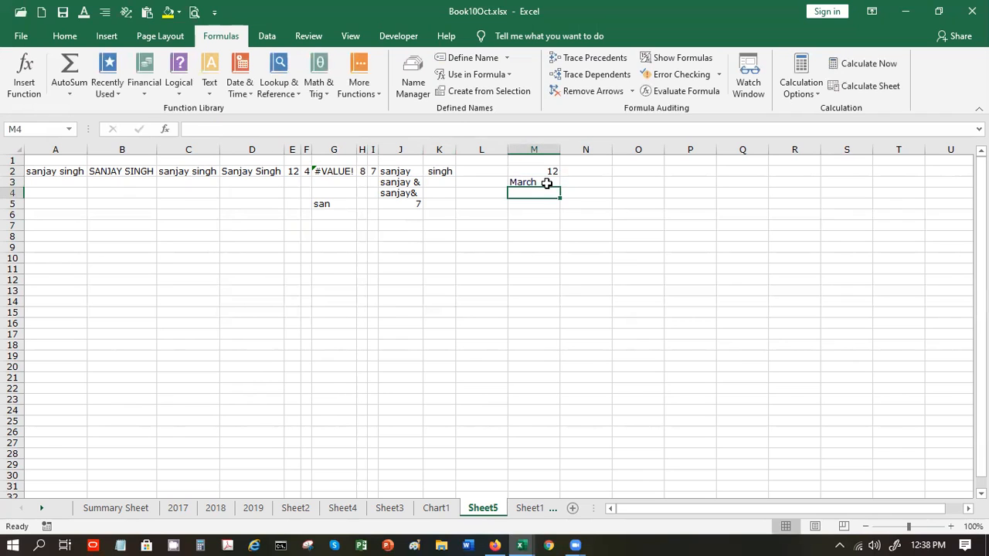
type("2020")
key("Tab")
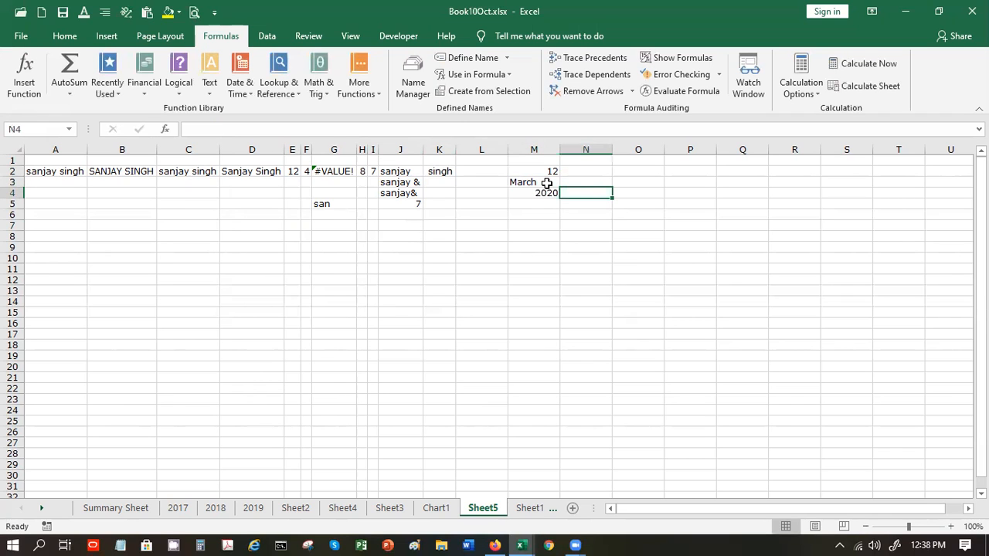
- Enter =CONCATENATE(M2,"/",M3,"/",M4) in N4 to produce 12/March/2020
type("=")
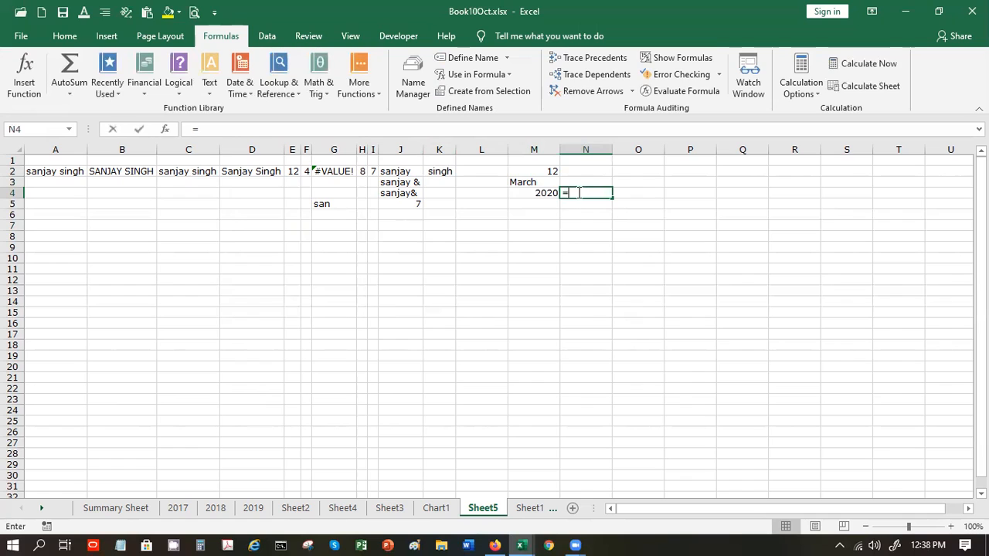
type("con")
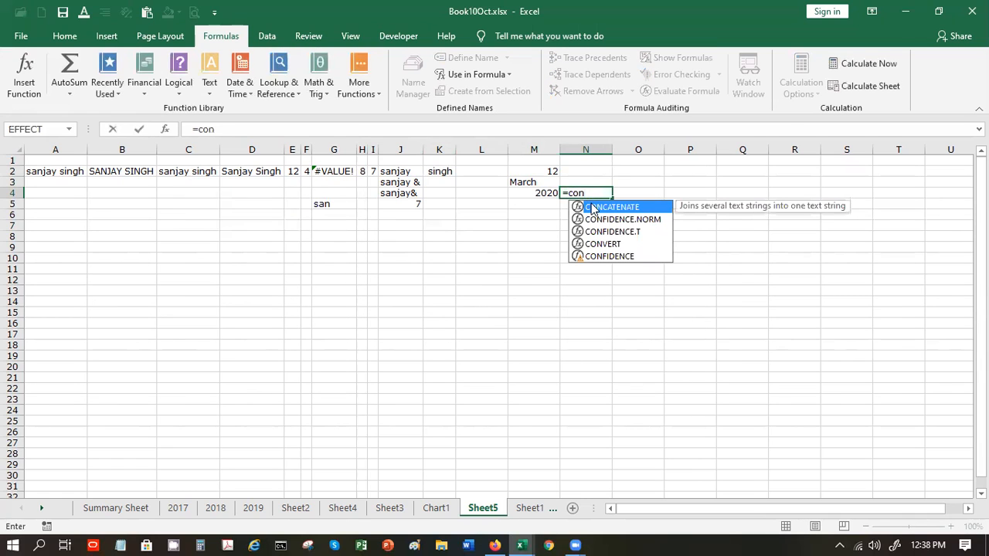
double_click(593, 208)
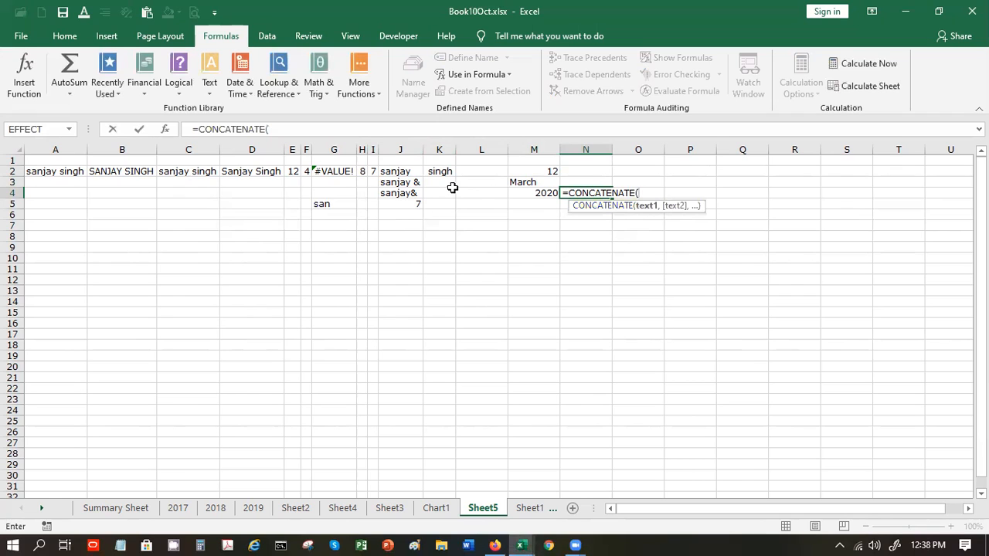
left_click(169, 133)
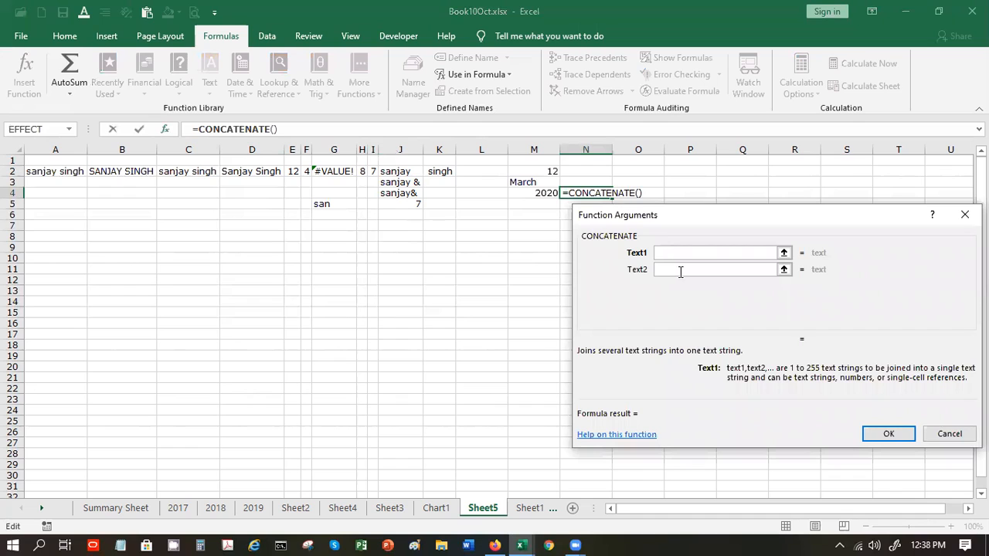
left_click(544, 173)
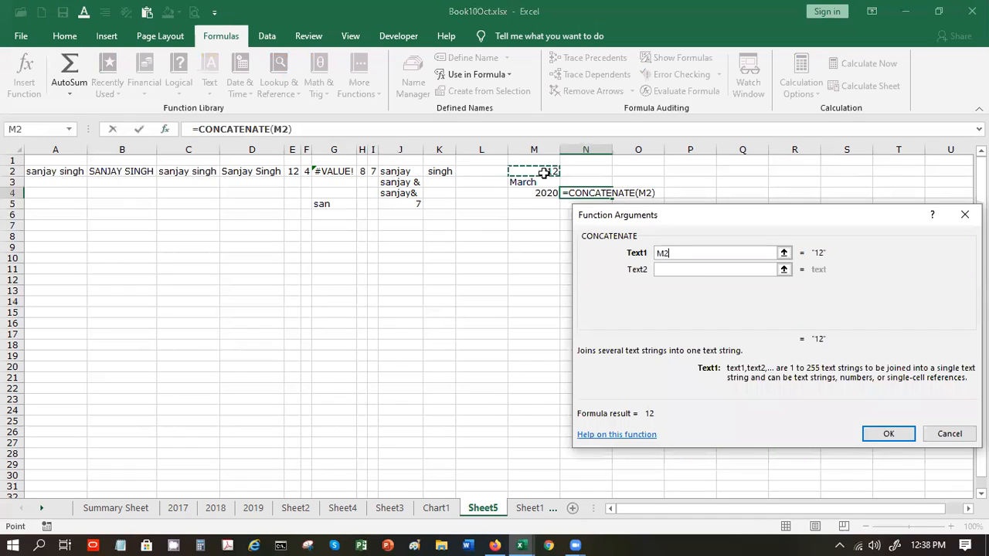
left_click(694, 271)
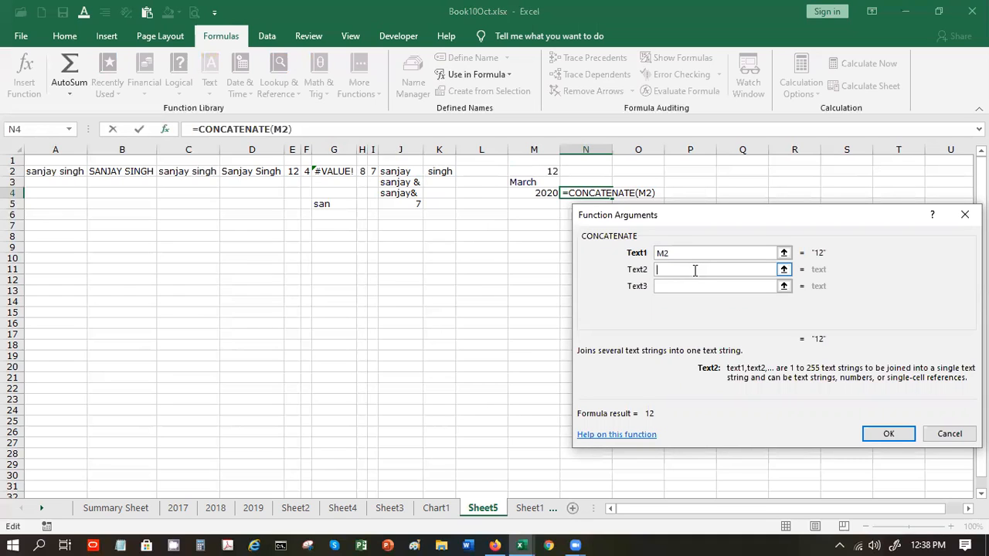
type("/")
left_click(692, 286)
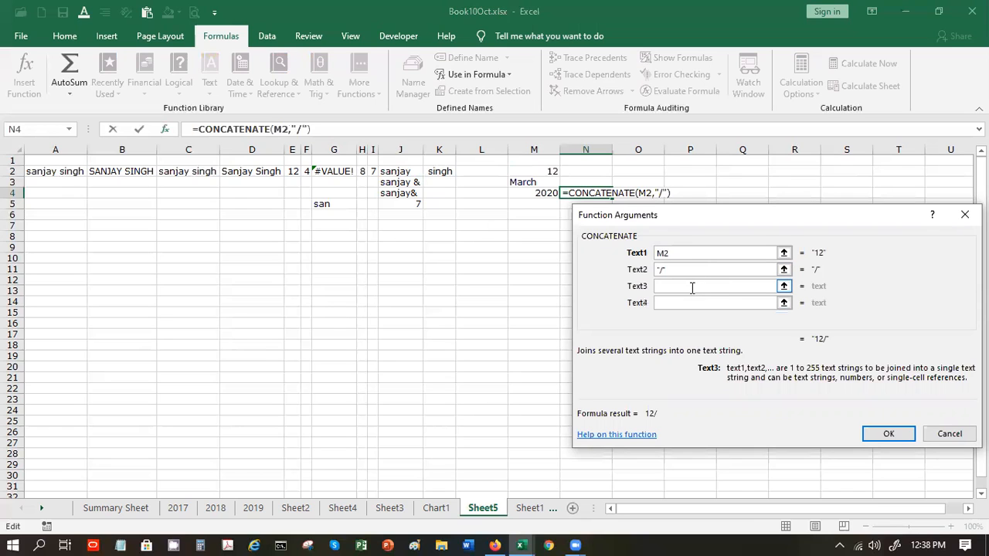
left_click(525, 183)
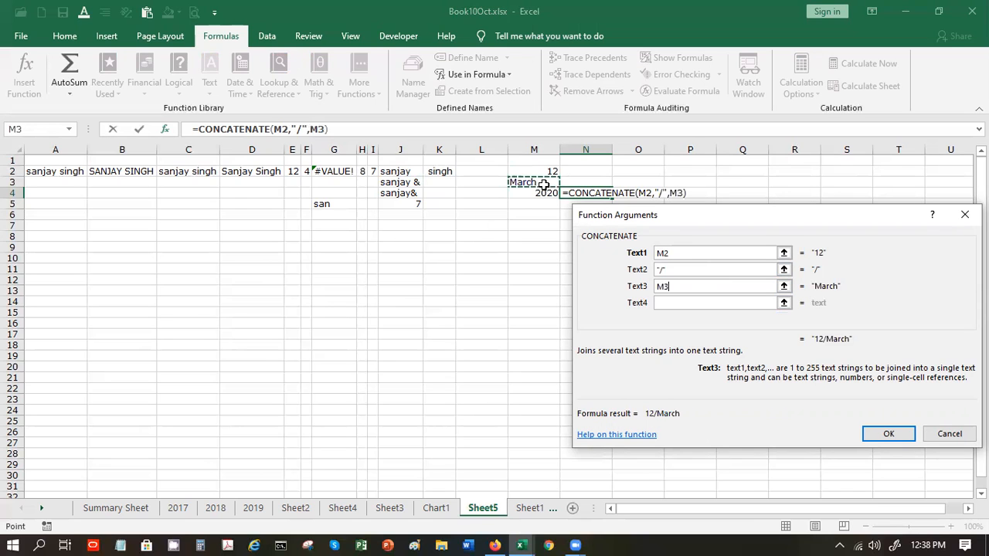
left_click(684, 302)
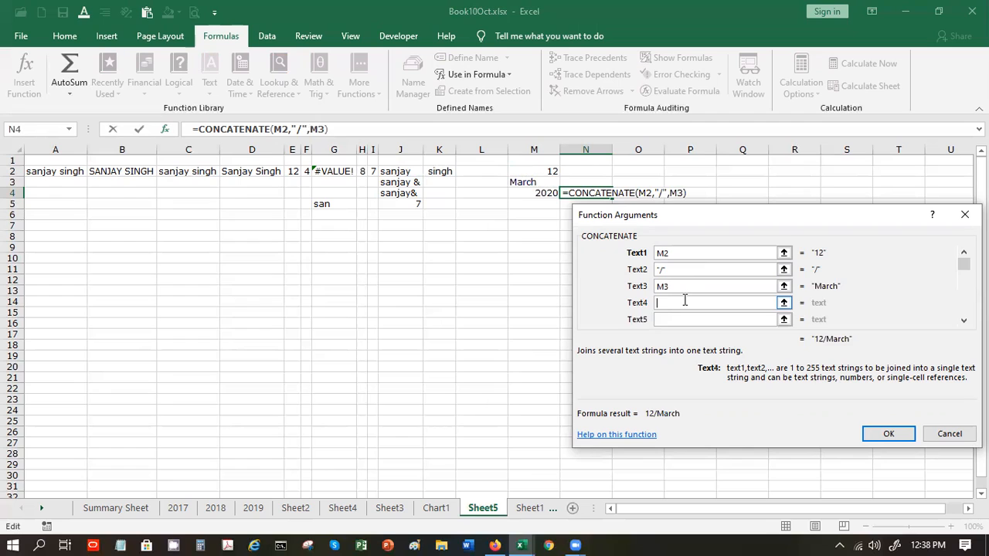
type("/")
left_click(686, 319)
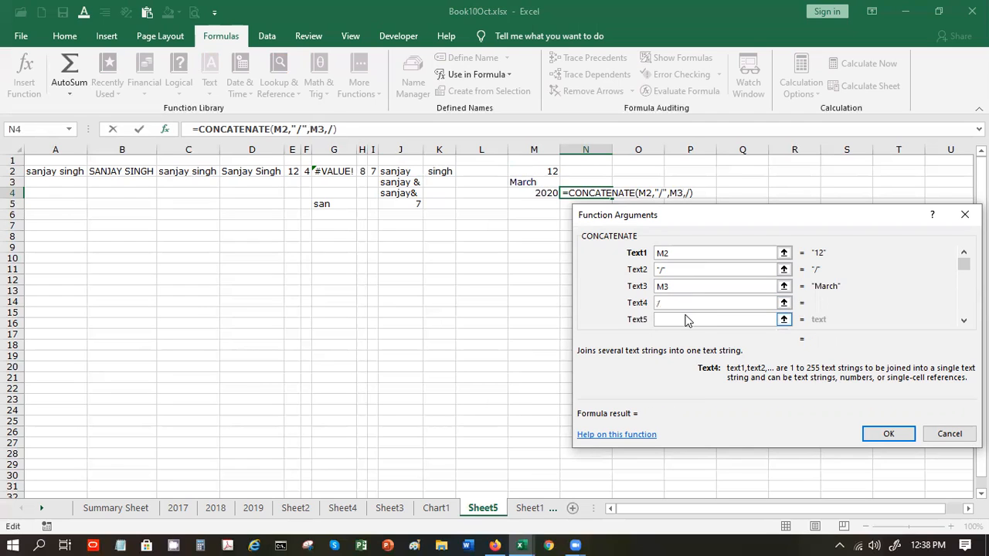
left_click(539, 195)
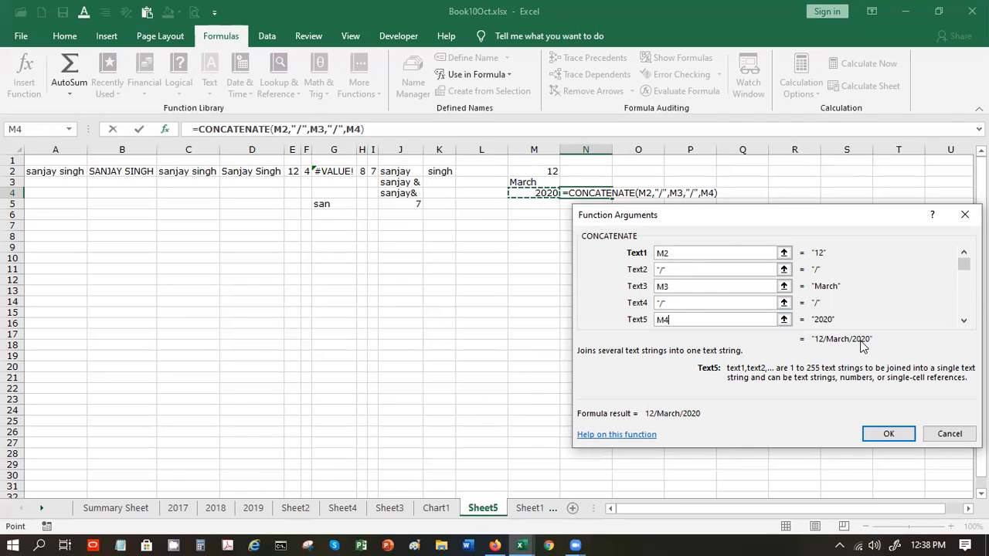
left_click(887, 434)
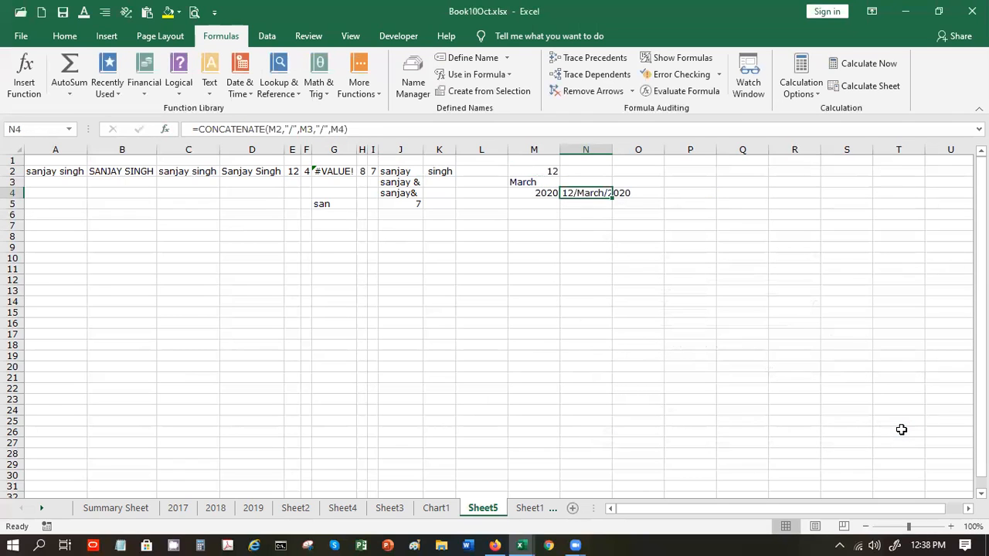
left_click(633, 313)
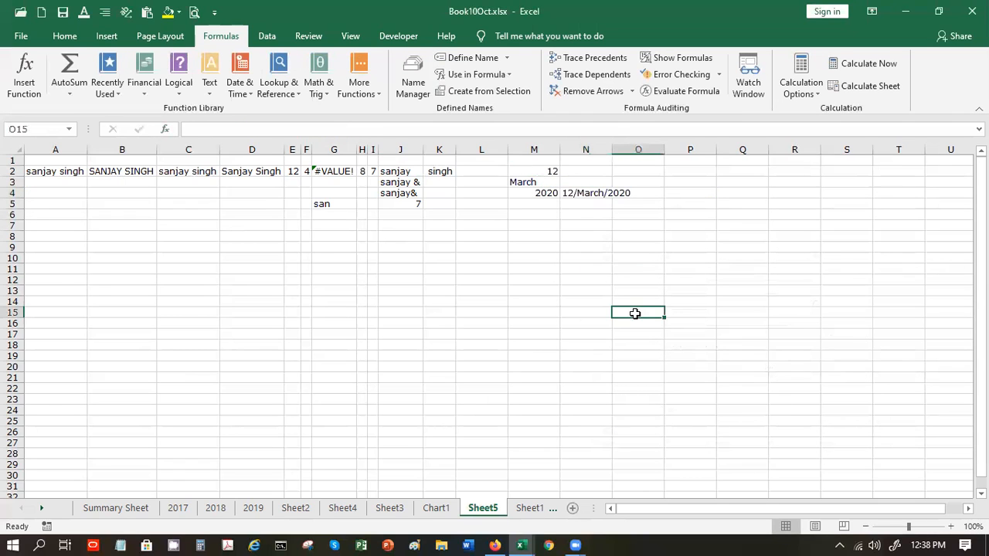
- Autofit column N so 12/March/2020 displays in full
double_click(610, 146)
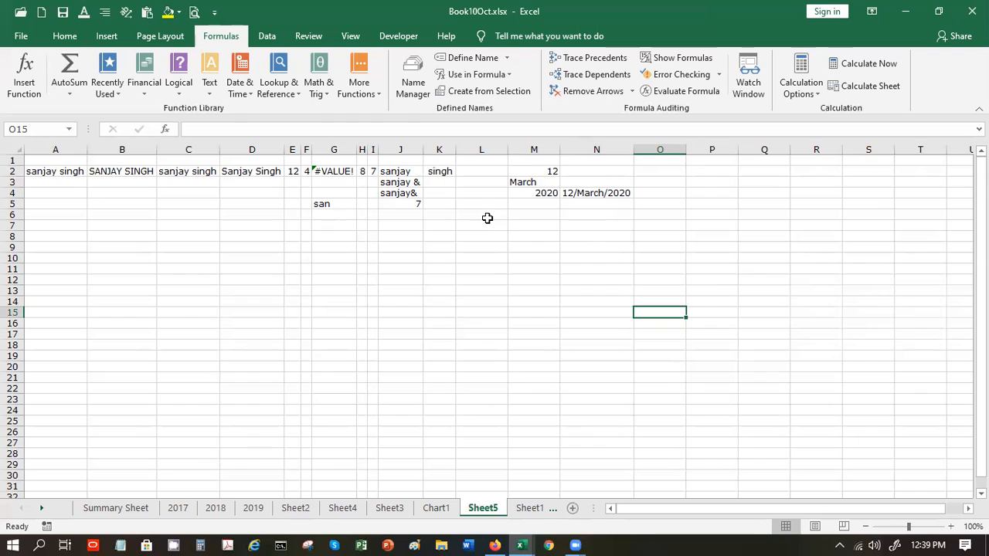
left_click(577, 206)
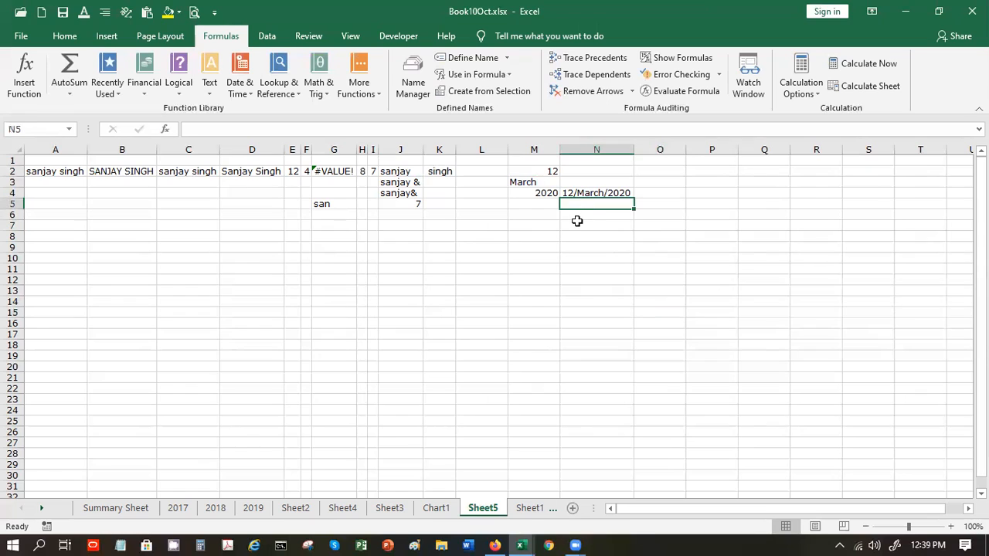
left_click(582, 216)
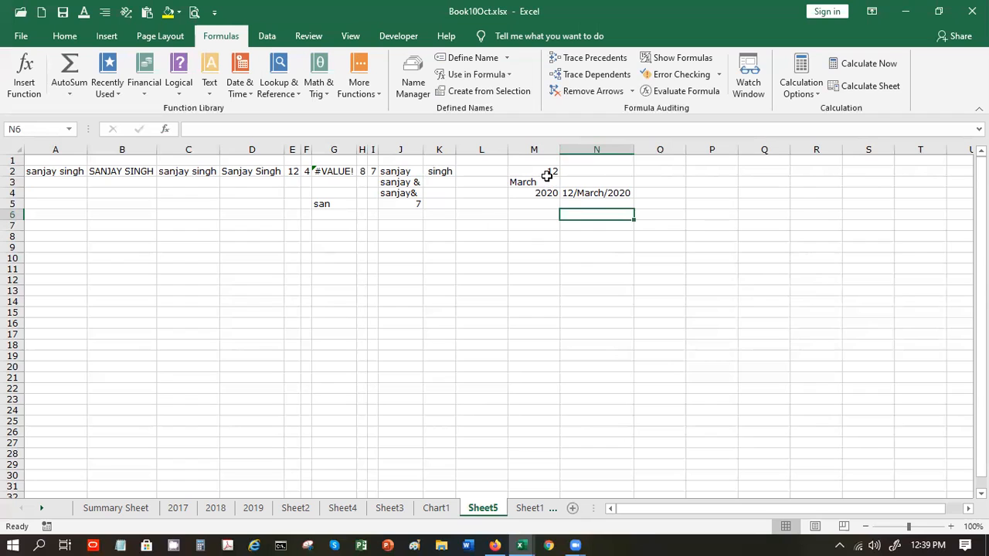
- Start a CONCATENATE formula in N6 with M2, "th", "day" and "of" as pieces
type("=co")
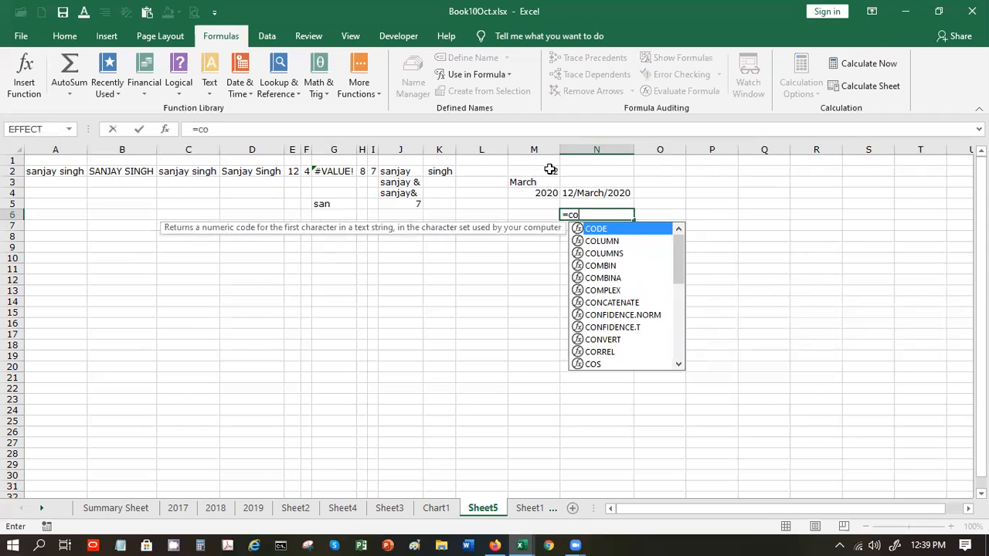
double_click(624, 303)
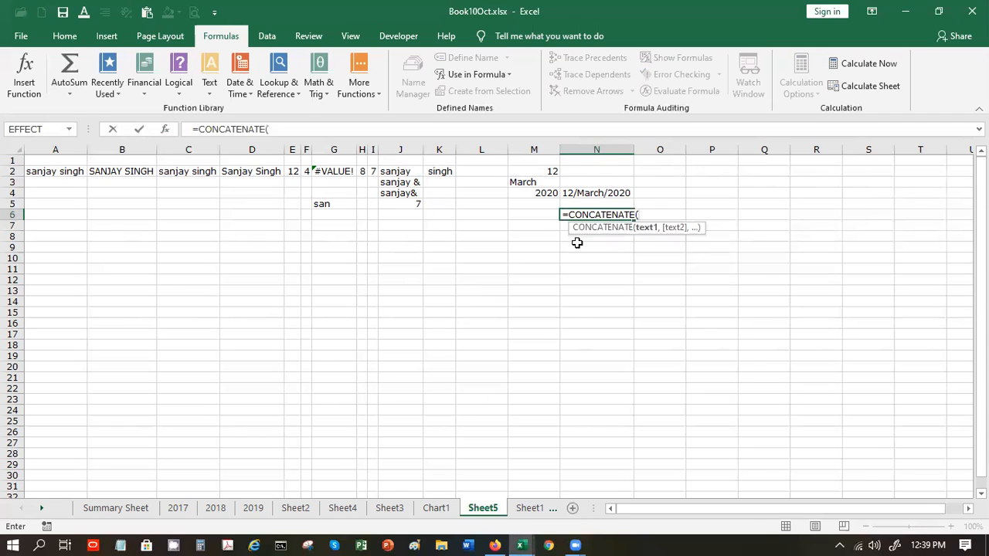
left_click(530, 171)
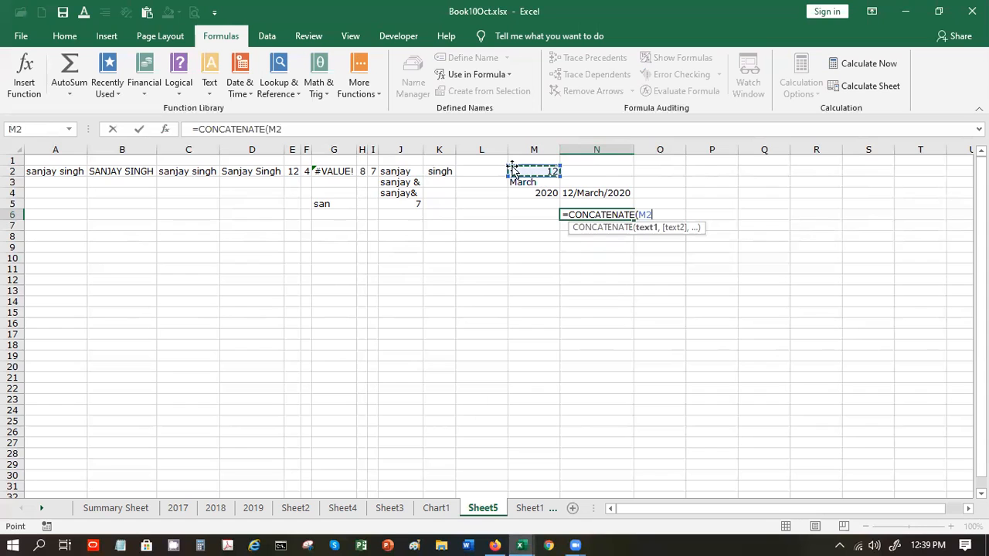
left_click(164, 130)
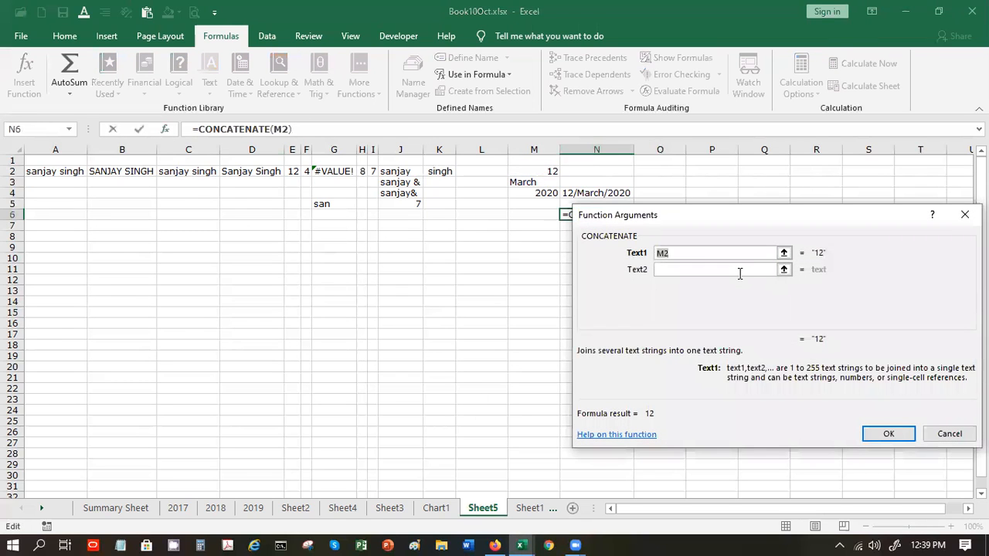
left_click(739, 270)
type("th")
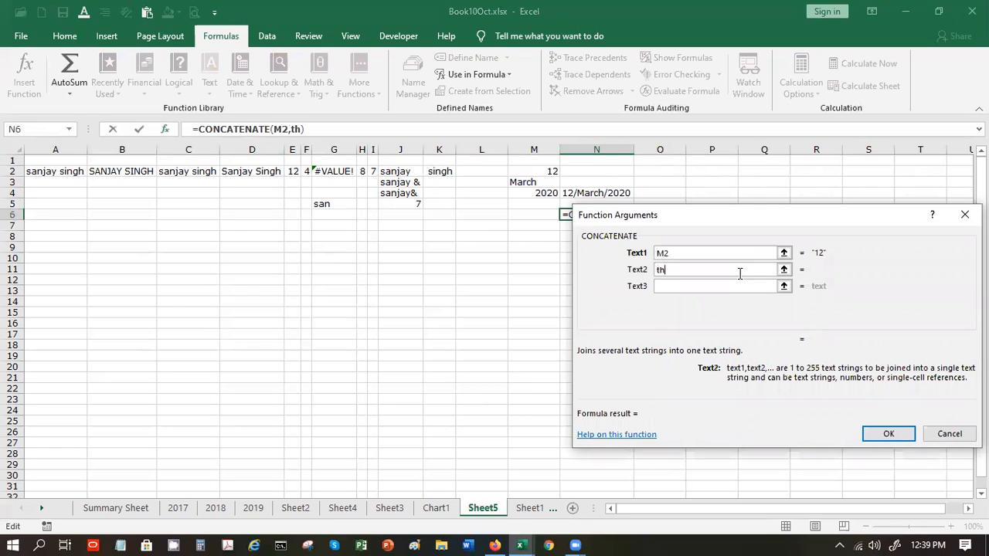
key("Tab")
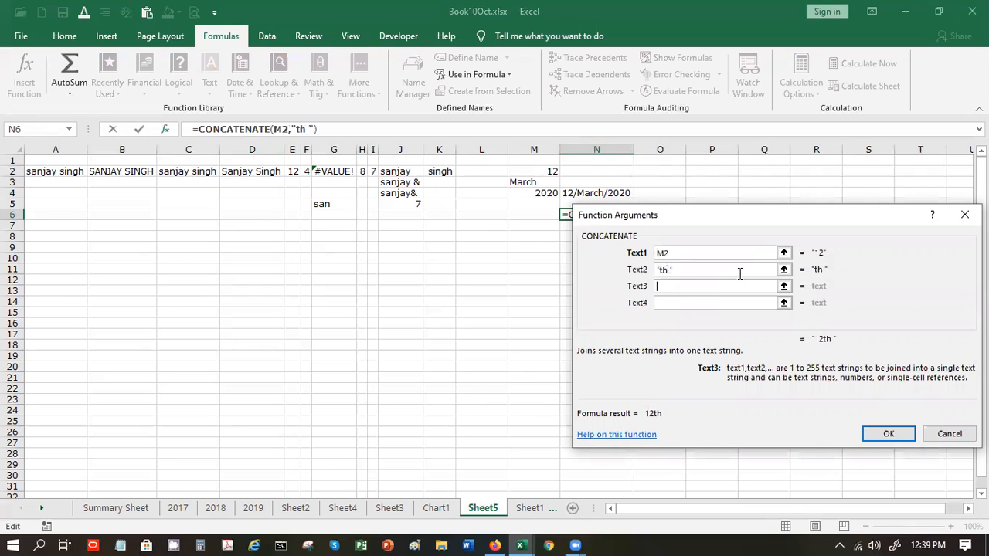
type("day")
key("Tab")
type("of")
key("Tab")
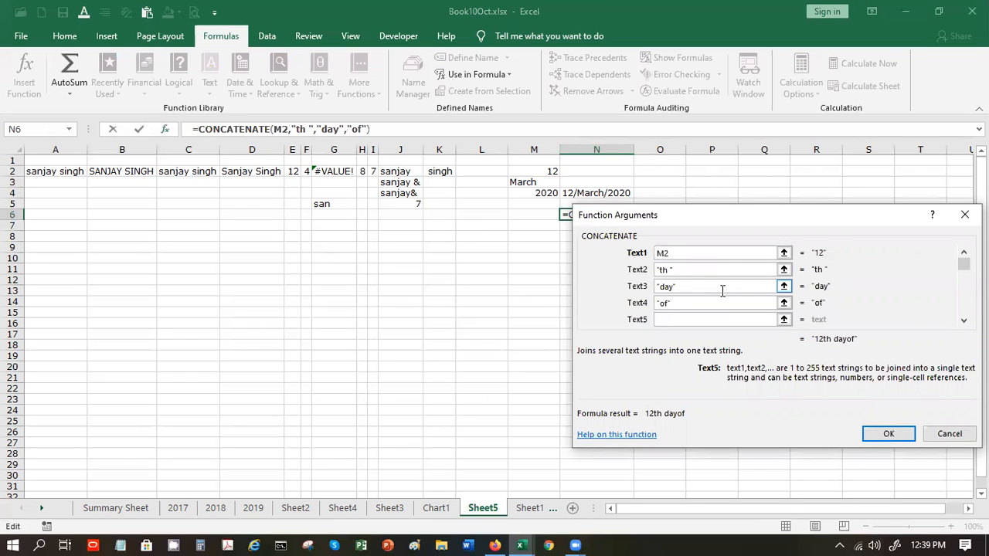
- Add M3, a space and M4 to finish N6 as "12th day of March 2020"
left_click(660, 302)
left_click(671, 303)
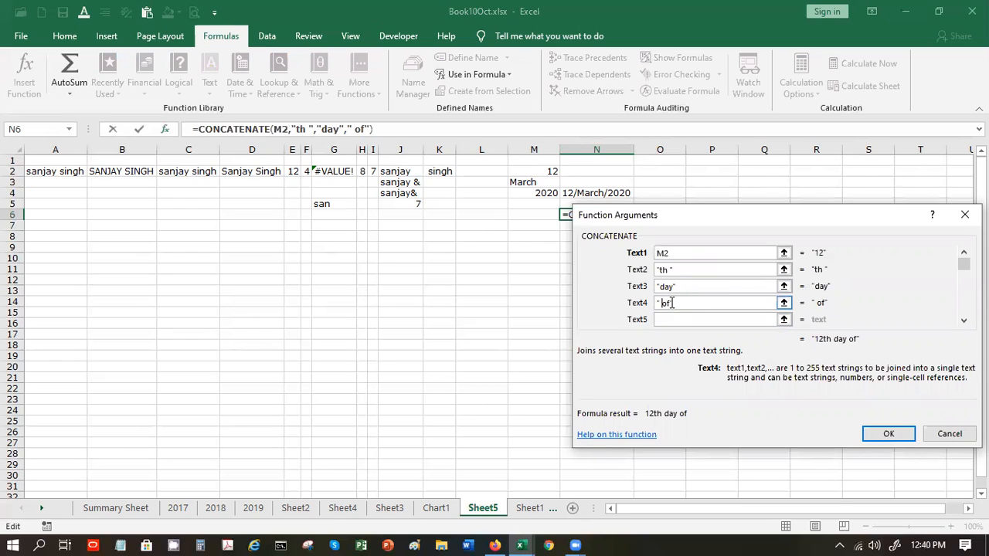
left_click(680, 318)
left_click(524, 182)
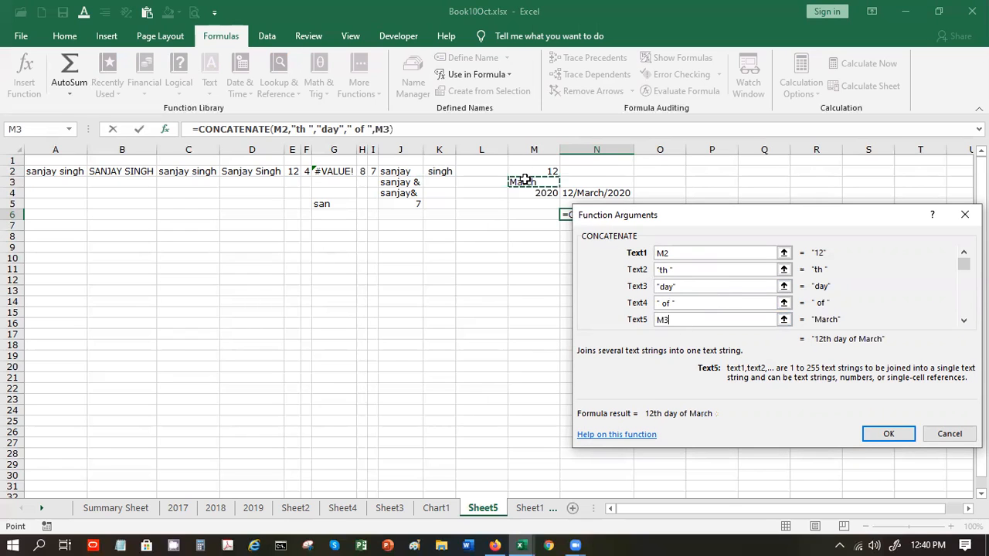
key("Tab")
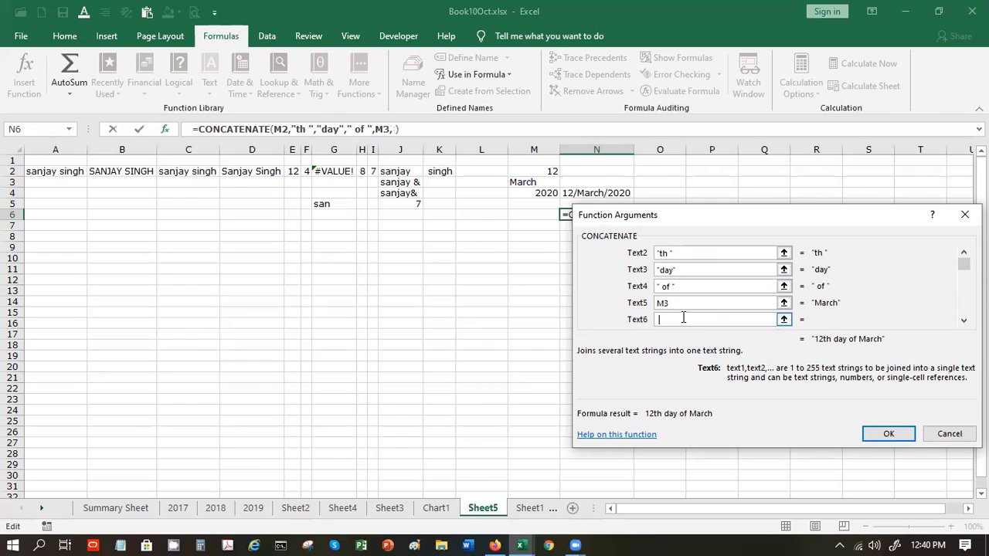
key("Tab")
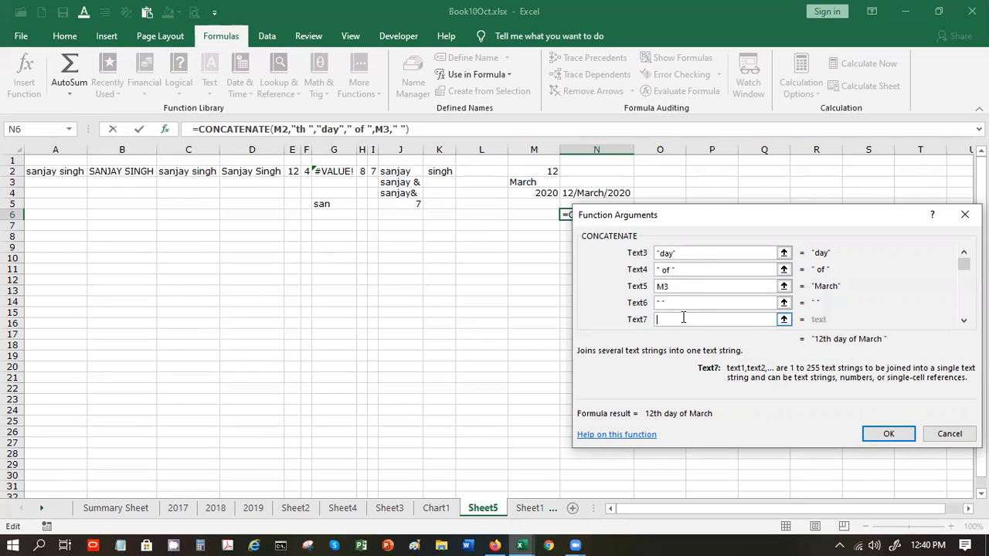
left_click(536, 192)
left_click(888, 434)
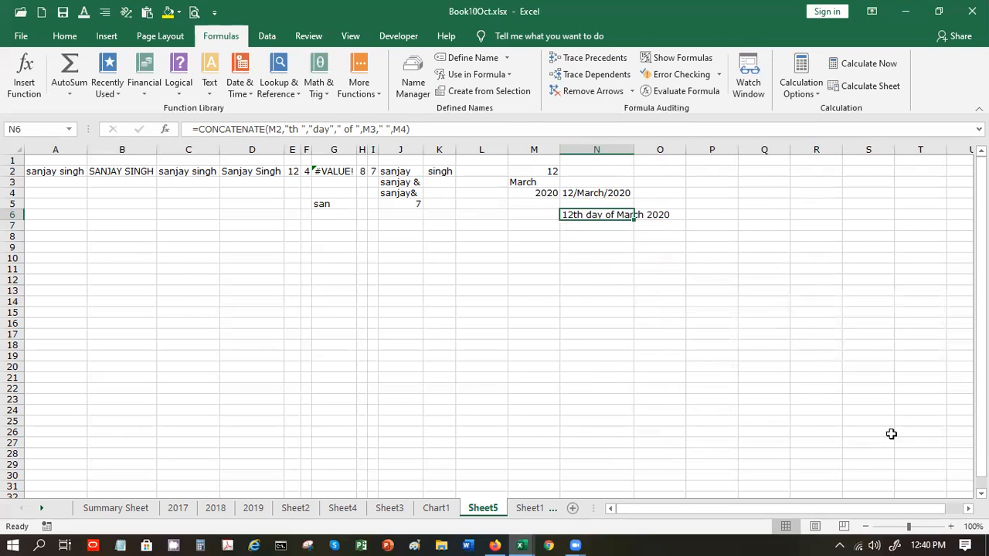
left_click(712, 169)
- Enter the days 15, 18 and 22 in P2:R2
type("11")
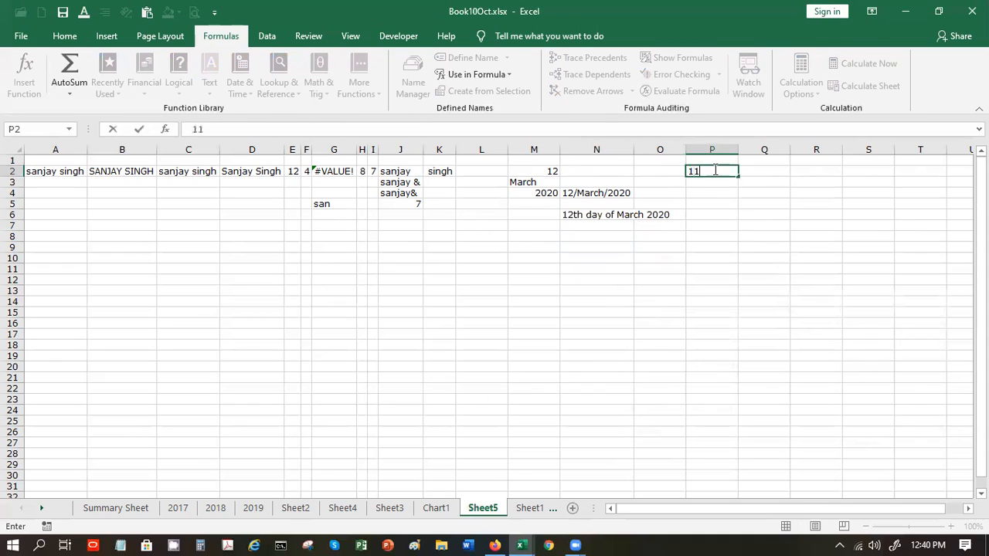
key("BackSpace")
type("5")
key("Tab")
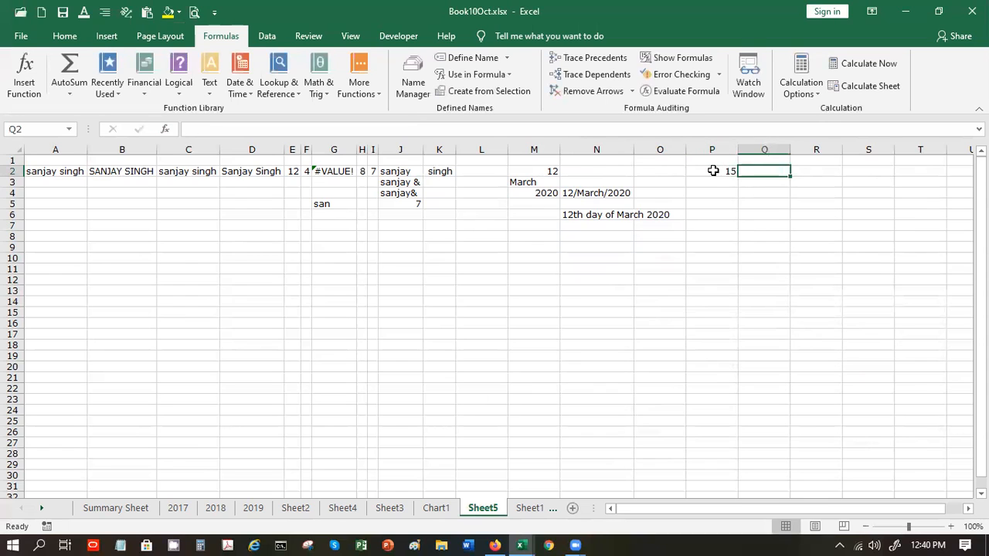
type("18")
key("Tab")
type("22")
key("Return")
- Enter the months April, May and June in P3:R3
type("A")
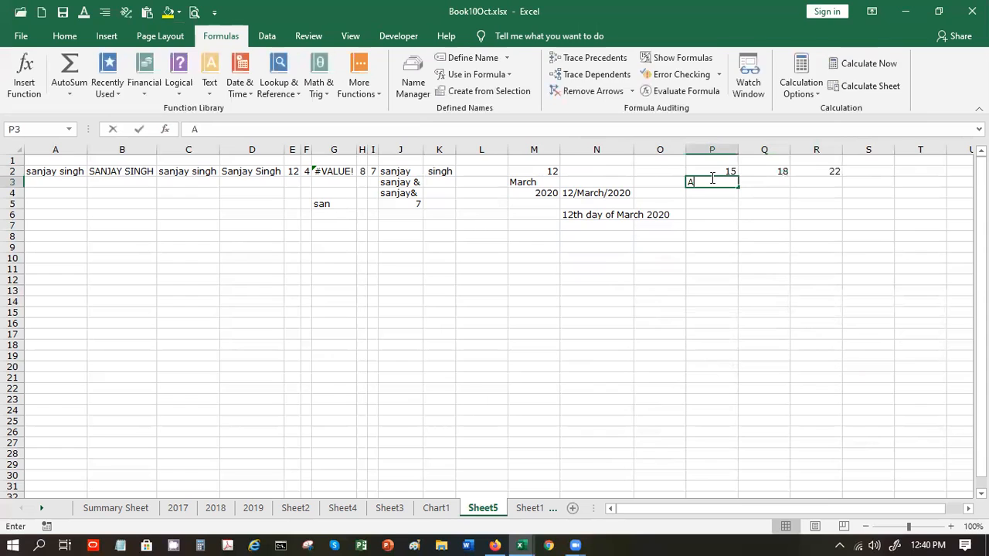
type("pril")
key("Tab")
type("May")
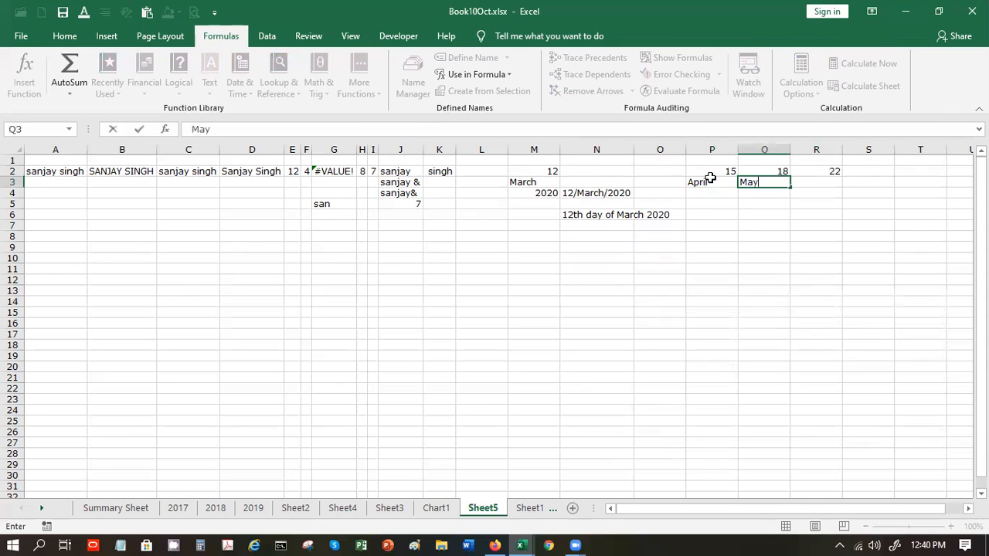
key("Tab")
type("K")
key("BackSpace")
type("June")
key("Return")
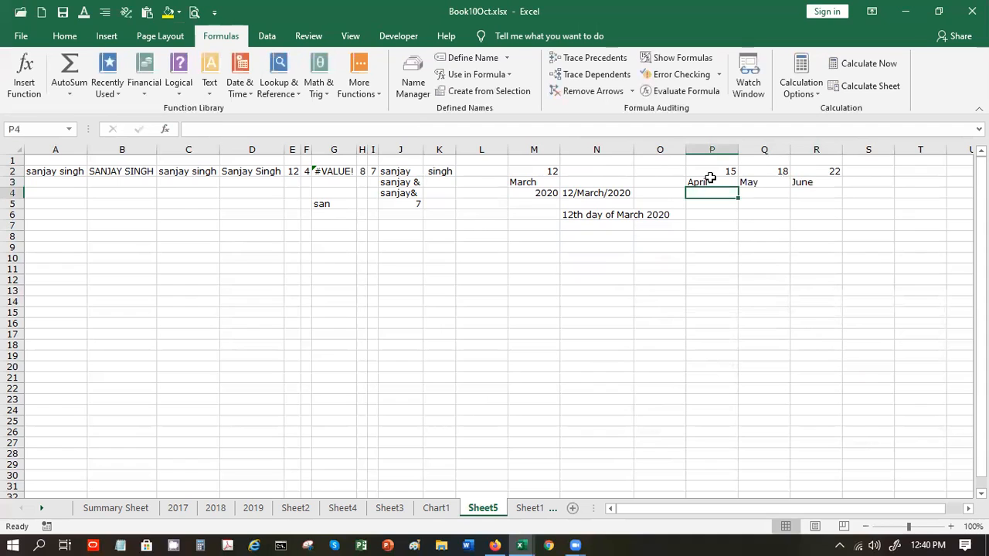
- Enter the years 2020, 2021 and 2020 in P4:R4
type("2020")
key("Tab")
type("2021")
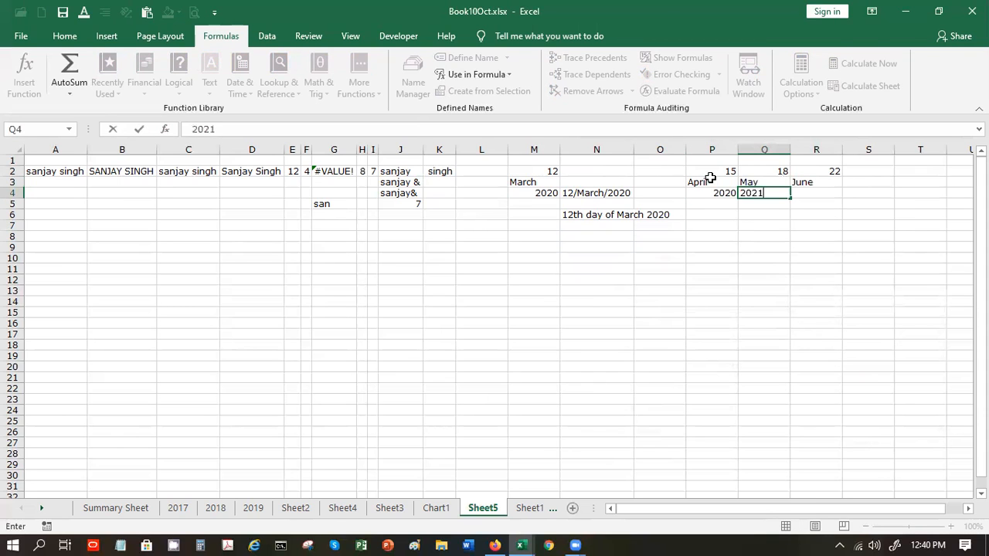
key("Tab")
type("2020")
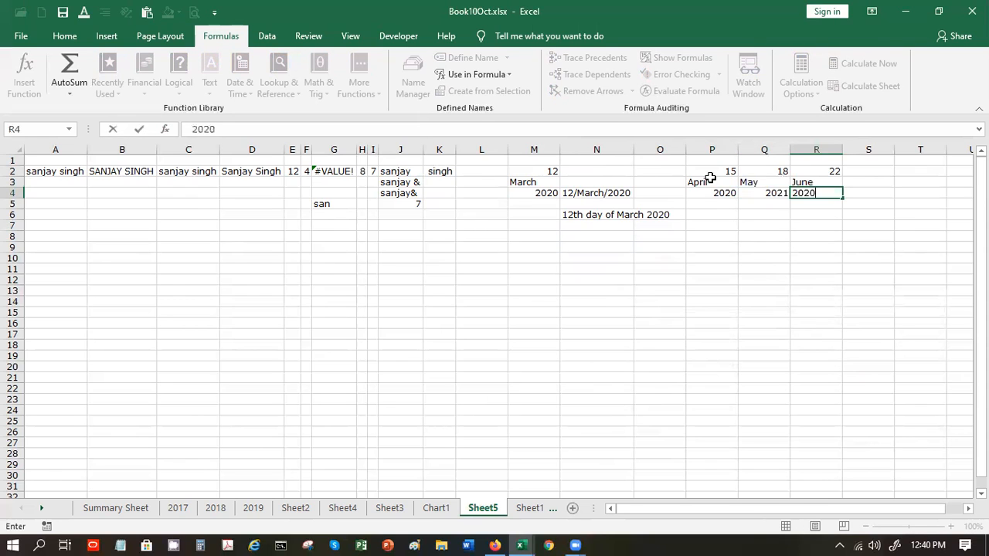
key("Return")
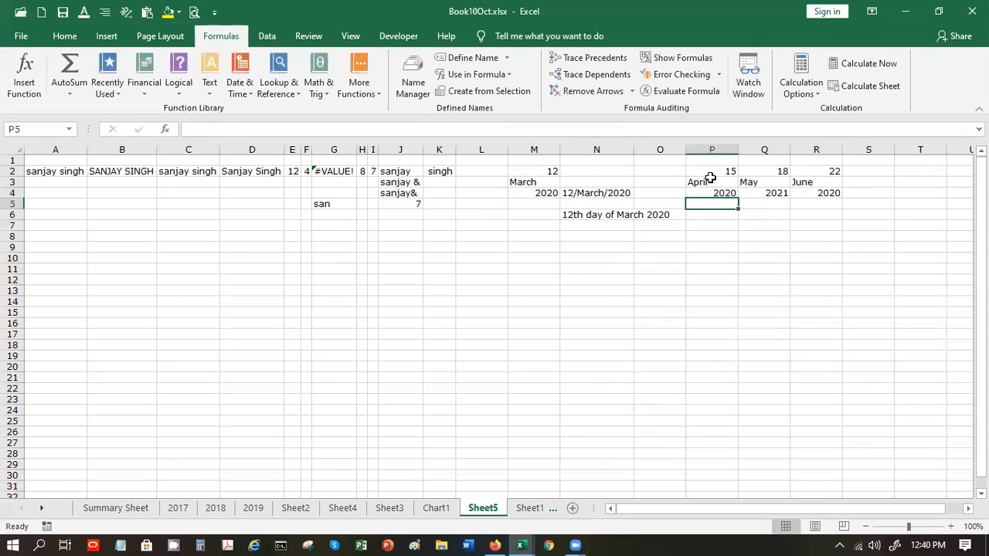
- Copy the N6 date formula into Q6:S6
left_click(610, 216)
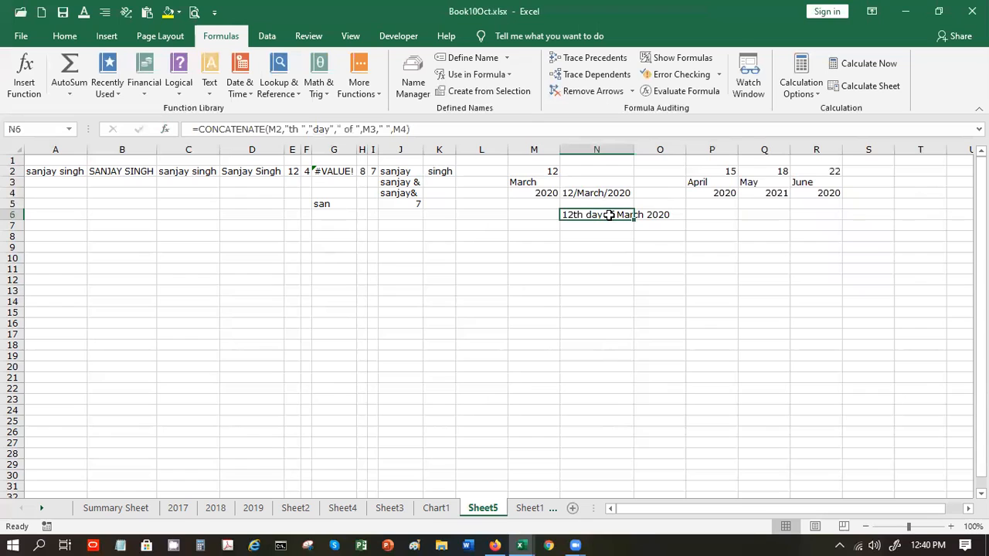
key("ctrl+c")
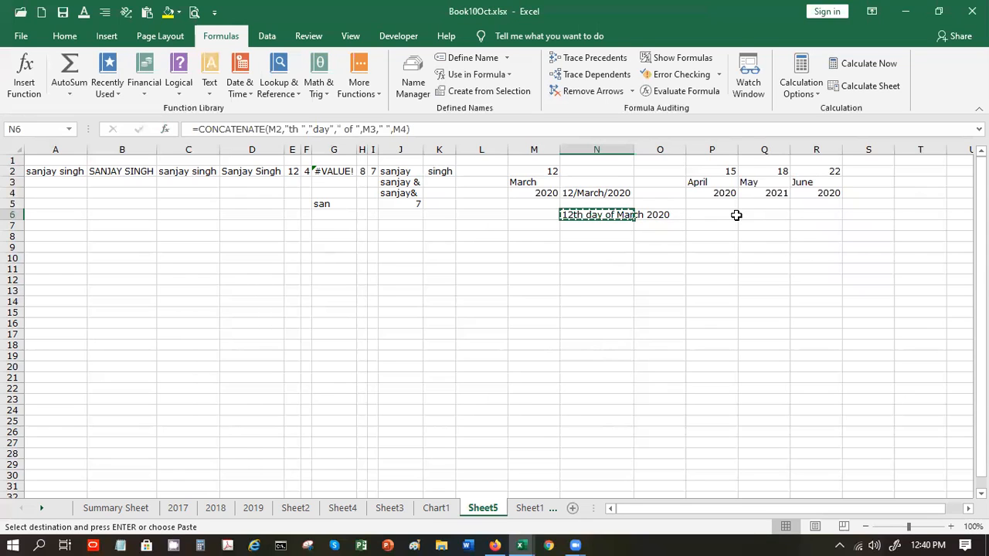
left_click_drag(754, 215, 851, 223)
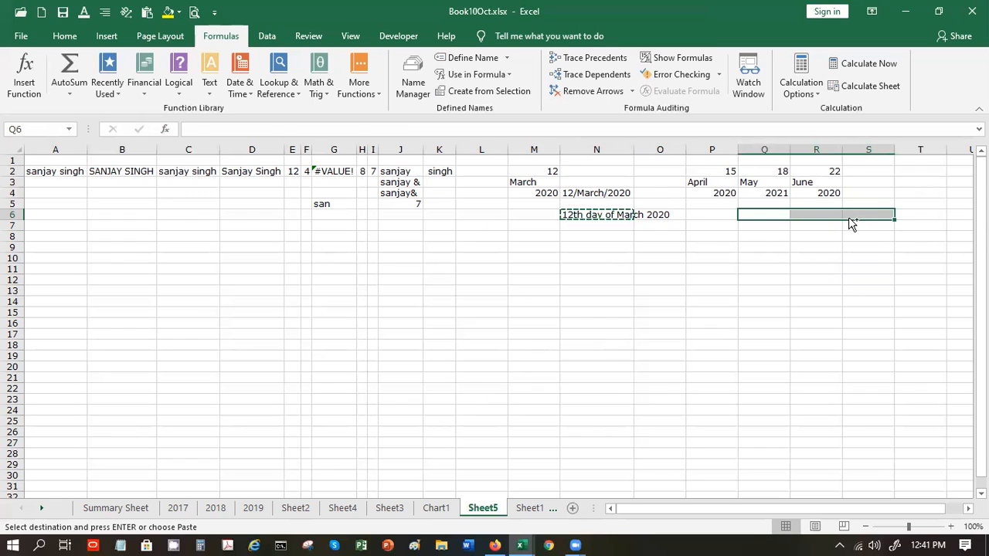
key("ctrl+v")
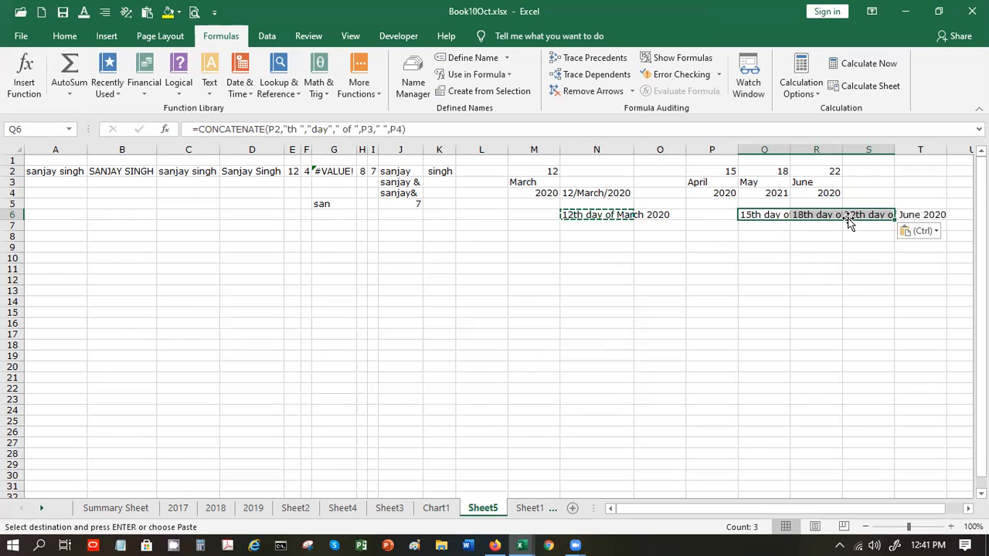
left_click(791, 251)
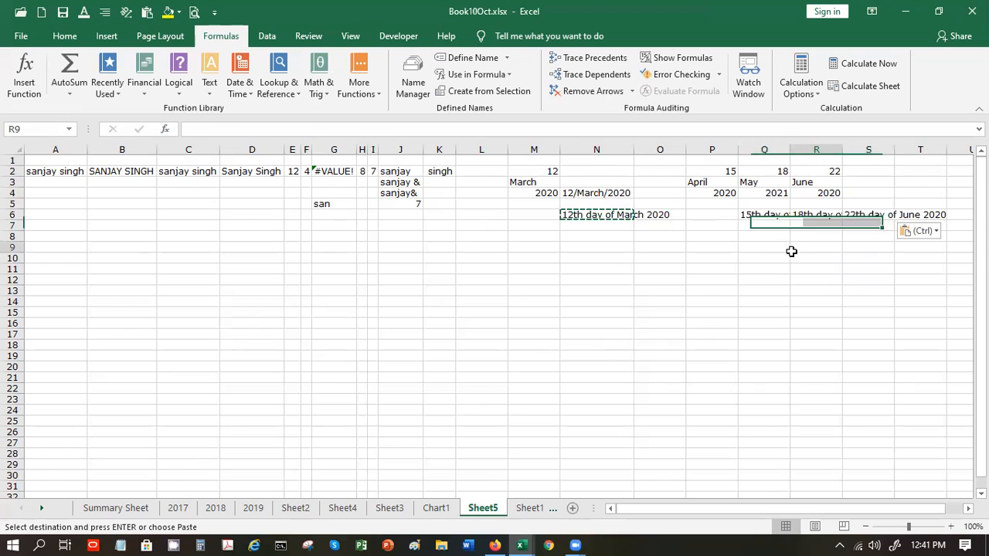
- Widen columns Q, R and S so each full date text fits
double_click(789, 150)
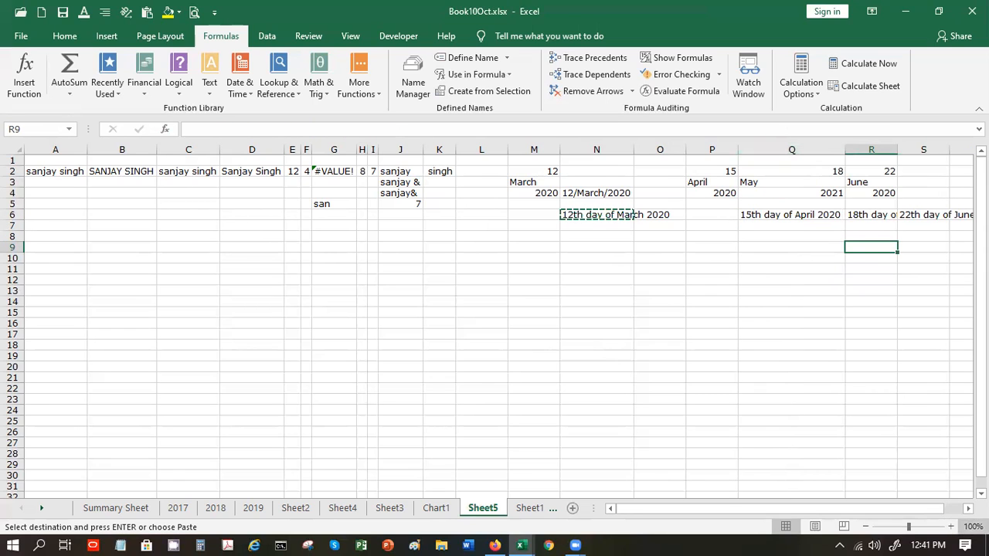
scroll(488, 260, "right", 4)
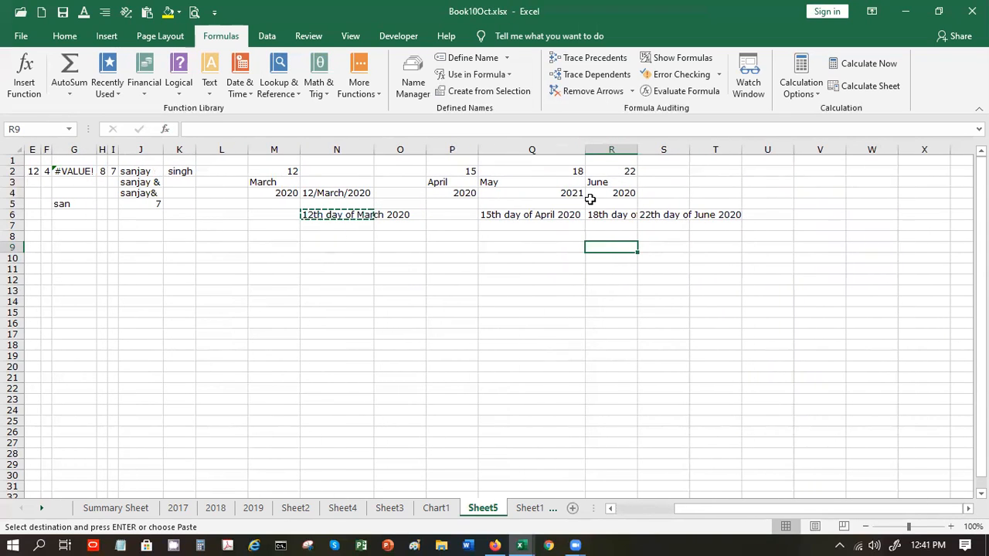
left_click_drag(637, 147, 690, 147)
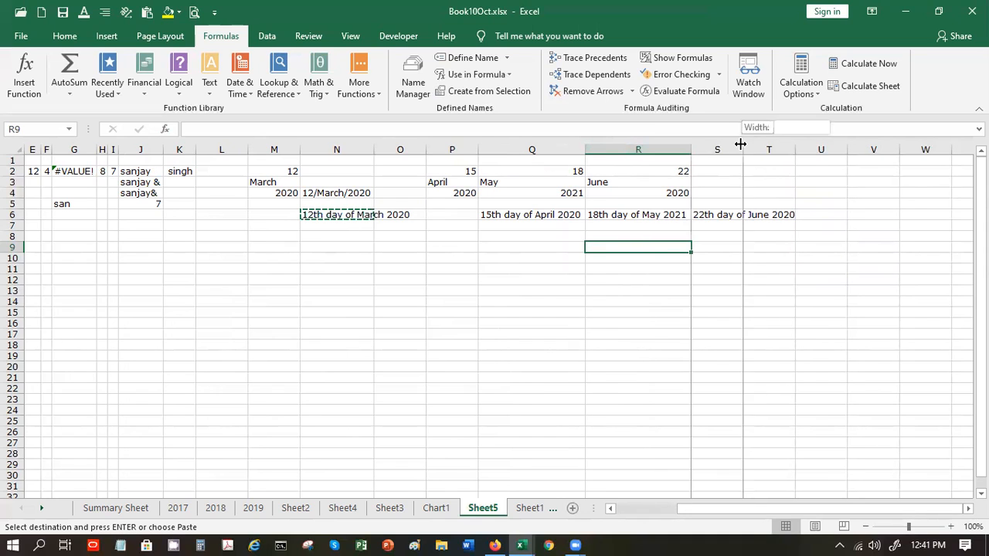
double_click(743, 147)
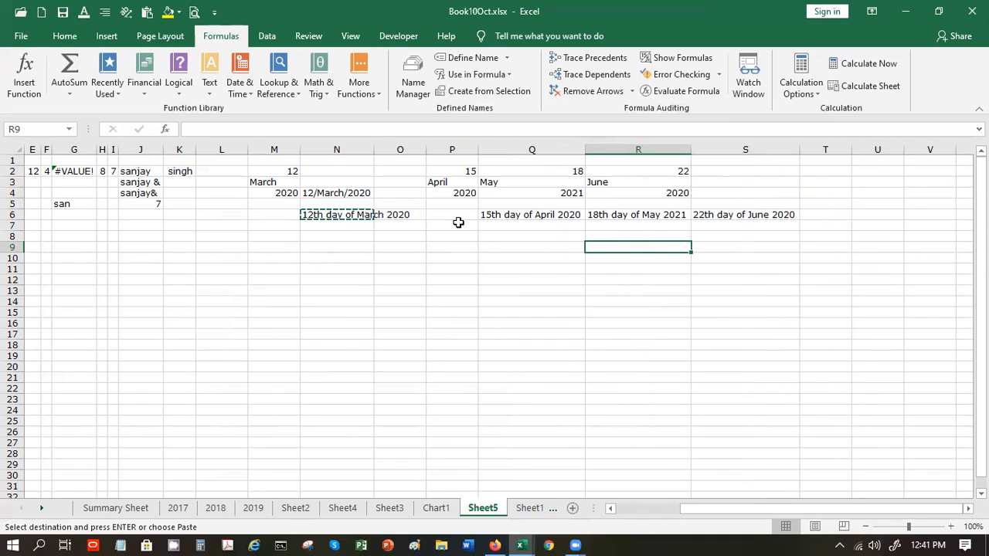
- Cancel the pending copy of N6 and move down to cell A8
left_click(455, 215)
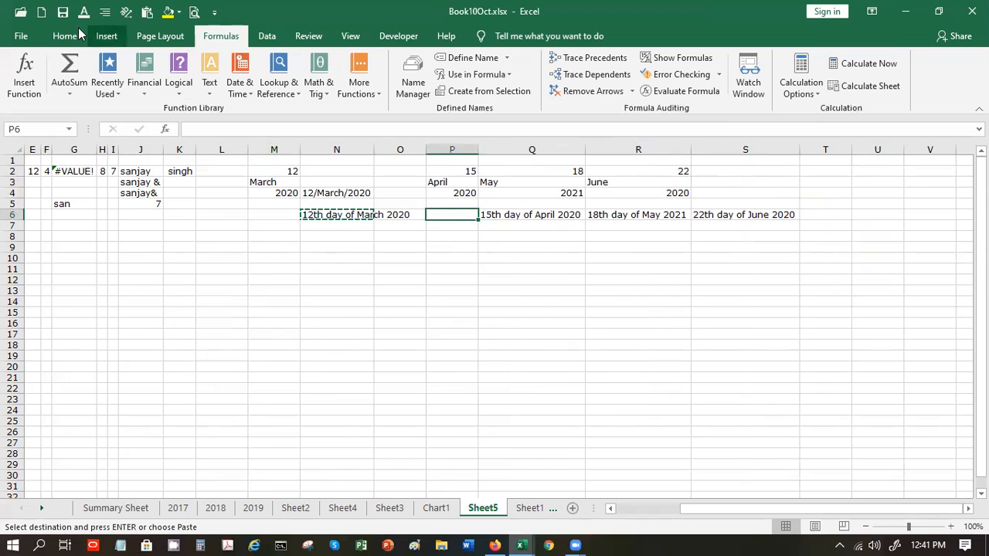
left_click(66, 36)
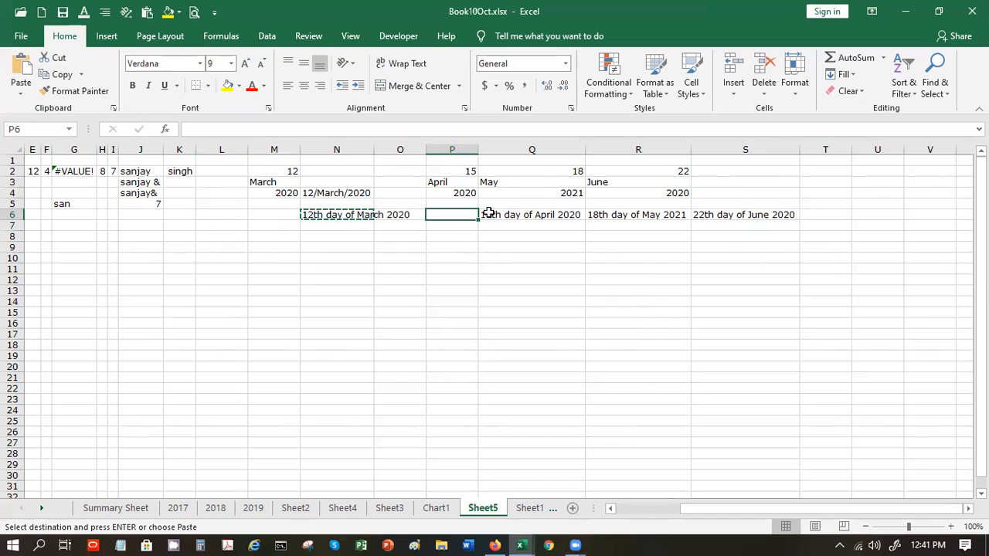
key("Left")
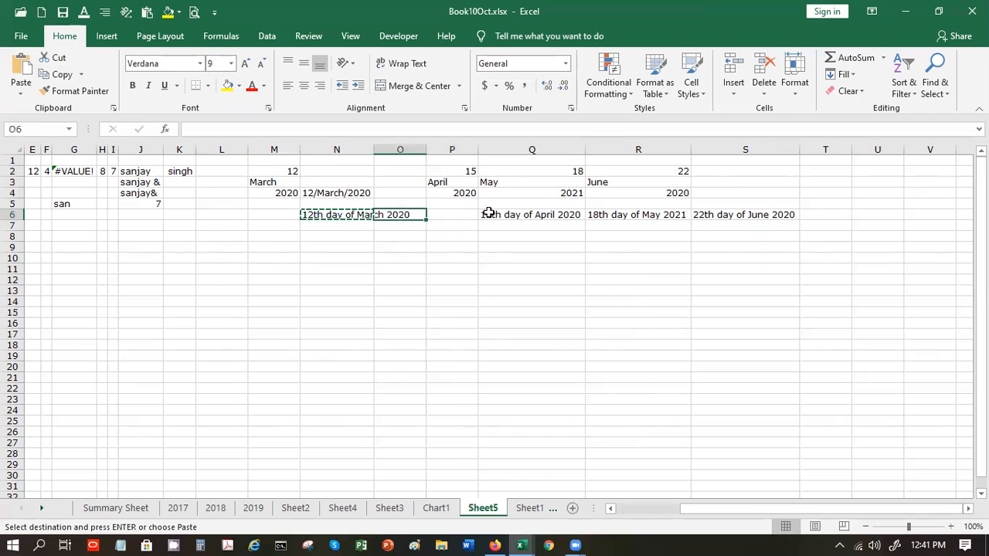
key("Home")
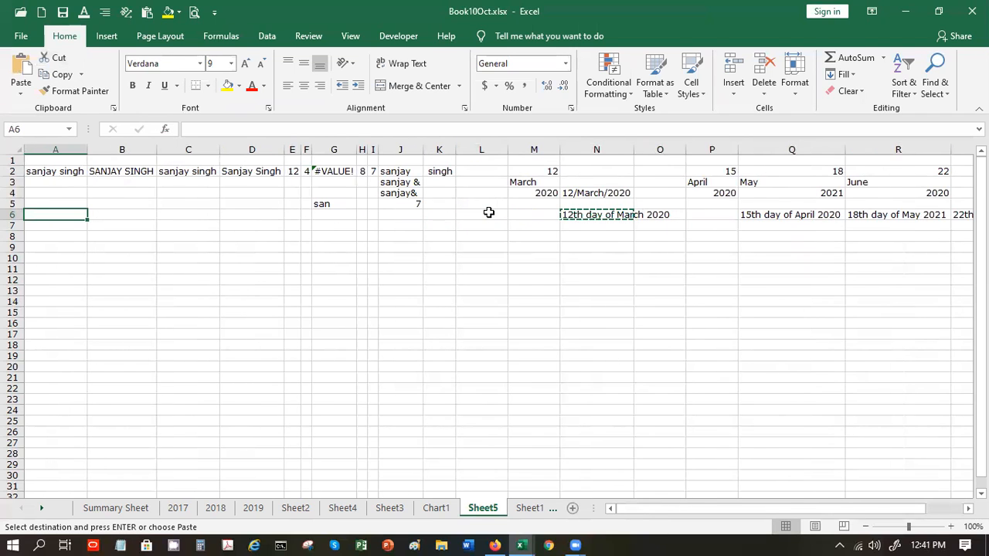
key("Escape")
key("Down")
key("Down")
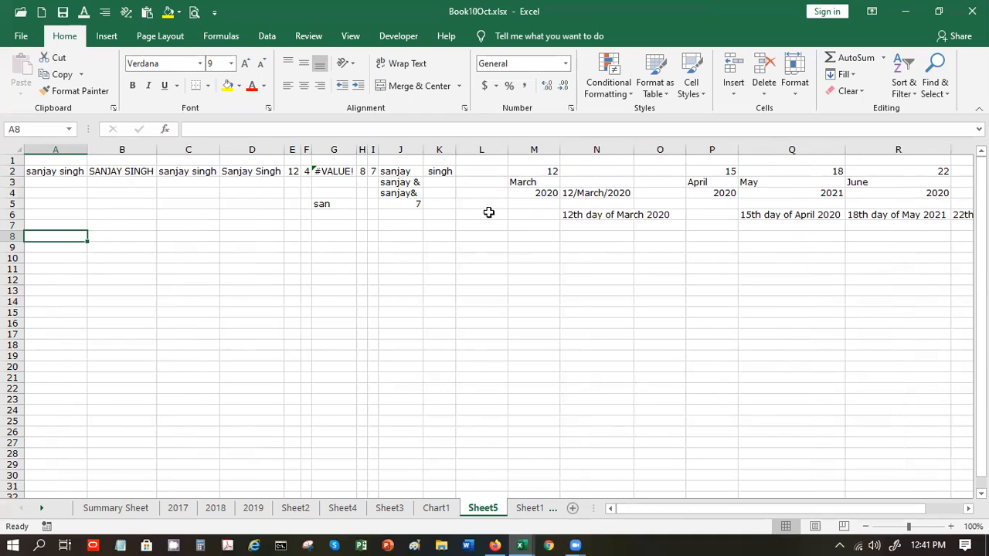
- Enter the first three full names in A8:A10
type("Rohit Sha")
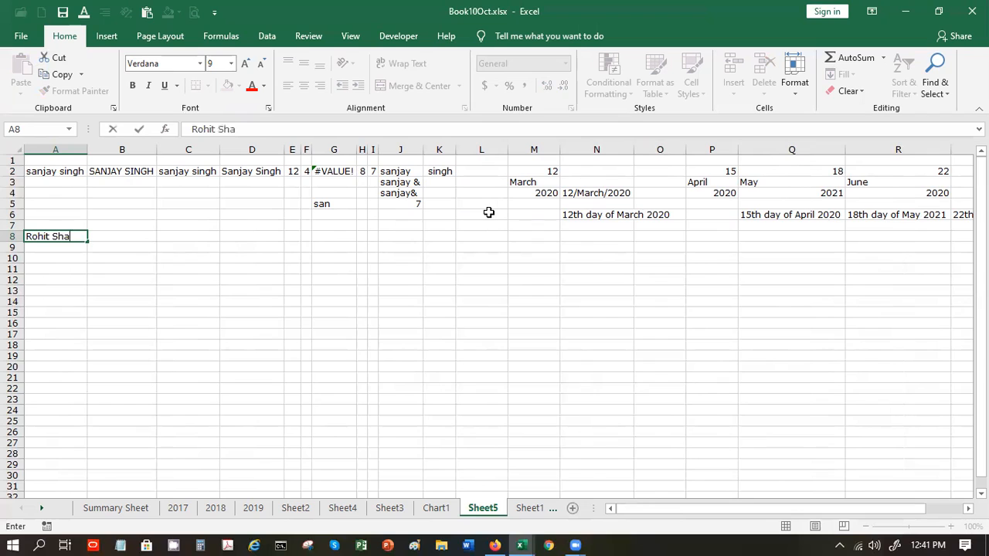
type("rma")
key("Return")
type("Sa")
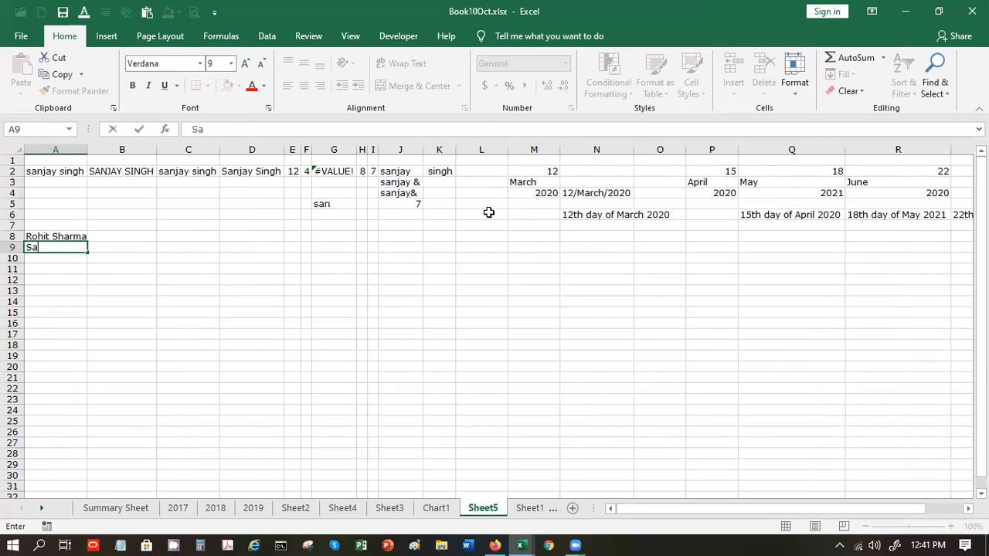
type("chin Tendu")
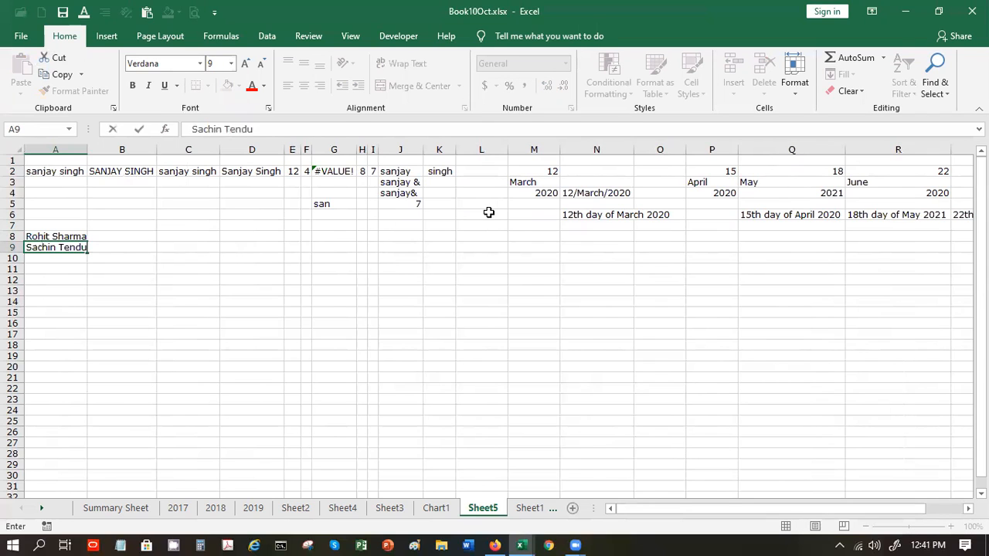
type("lkar")
key("Return")
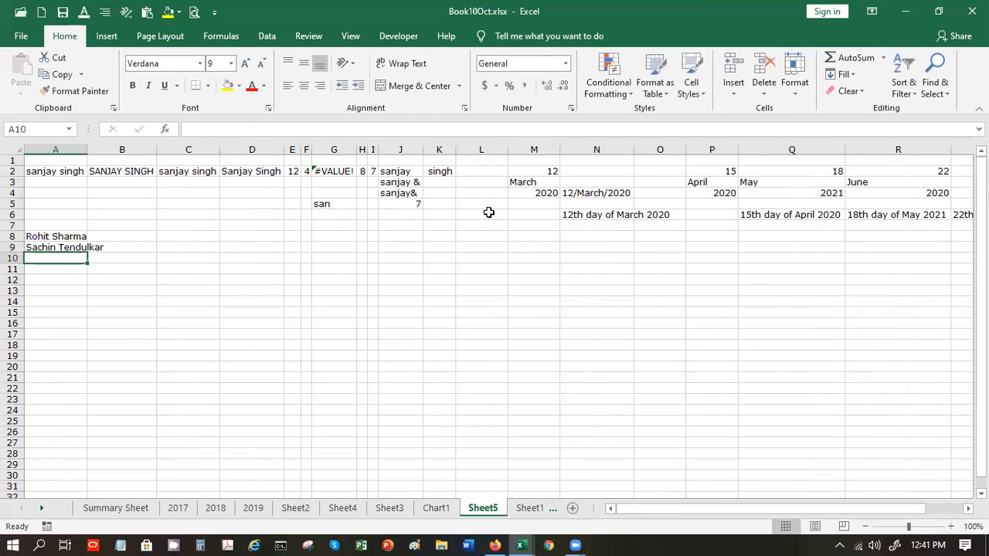
type("MS Dhoni")
key("Return")
- Enter the remaining three full names in A11:A13, correcting typos along the way
type("V")
type("irat ")
type("K")
key("BackSpace")
type("Kohli")
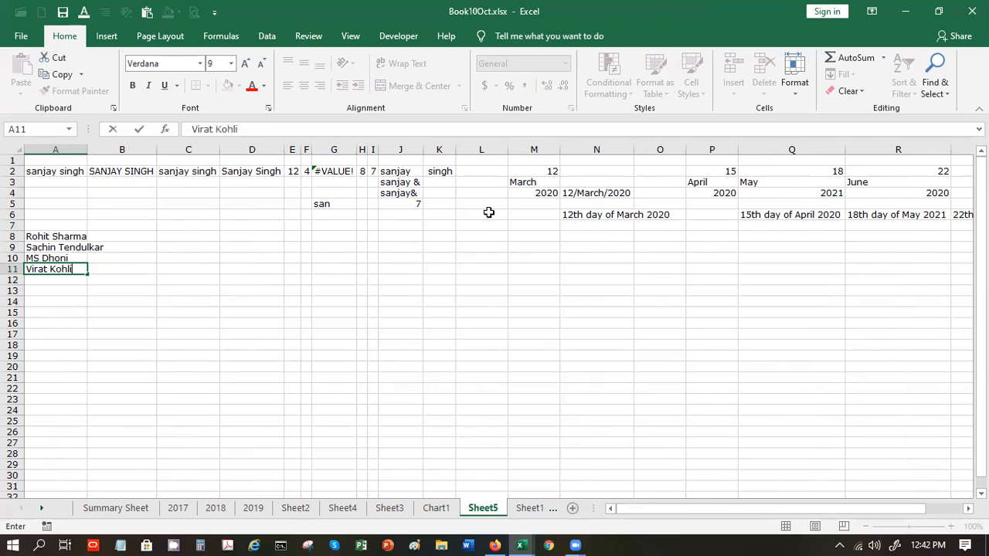
key("Return")
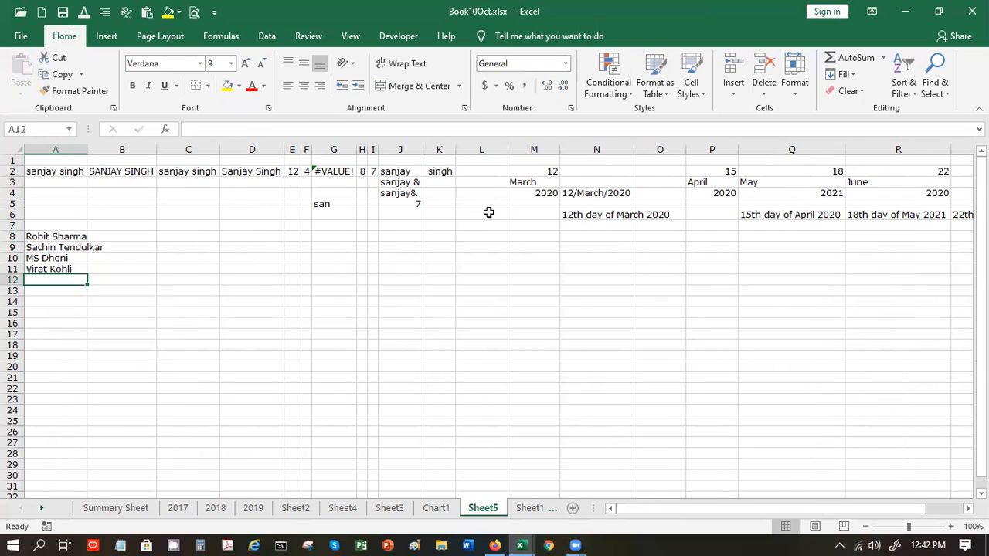
type("Rahul")
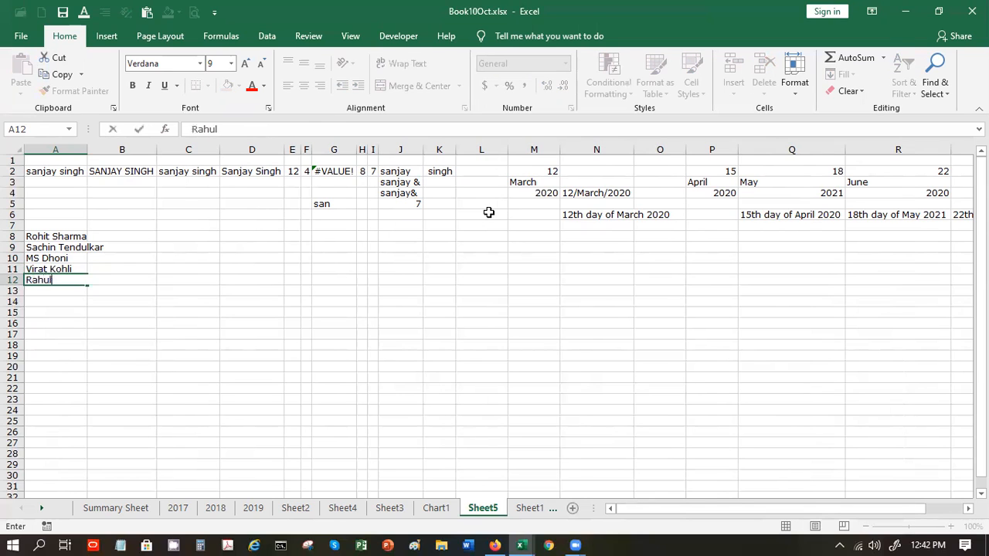
type(" Dravid")
key("Return")
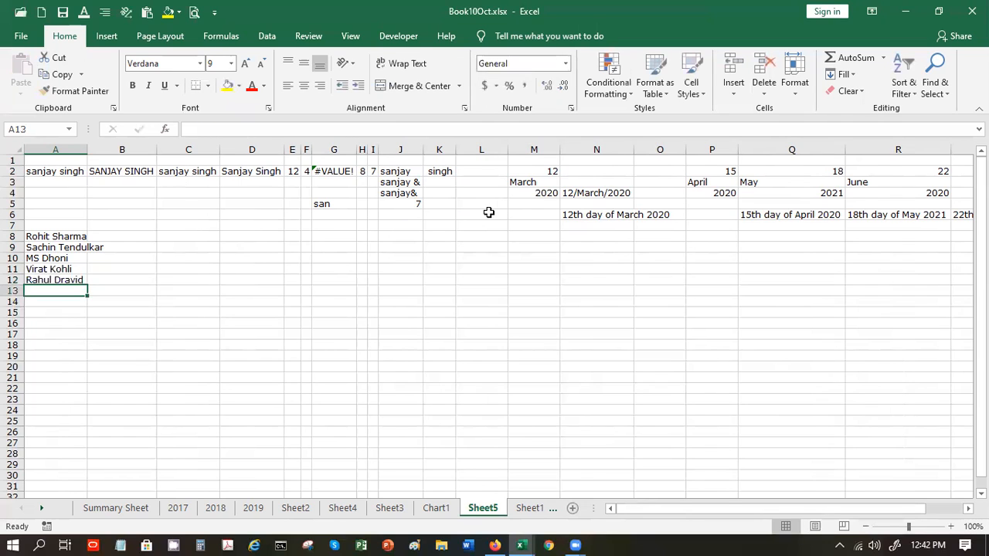
type("Sour")
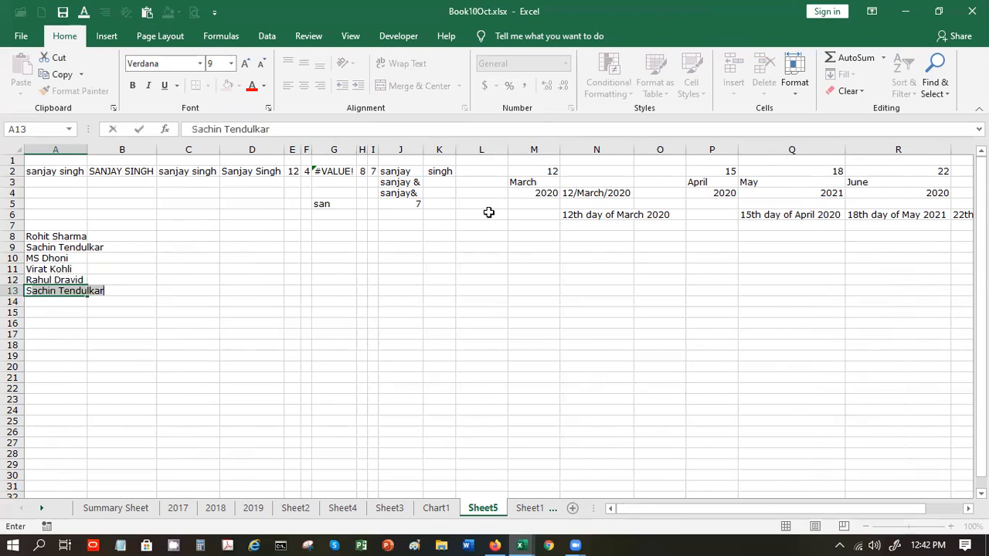
type("ava")
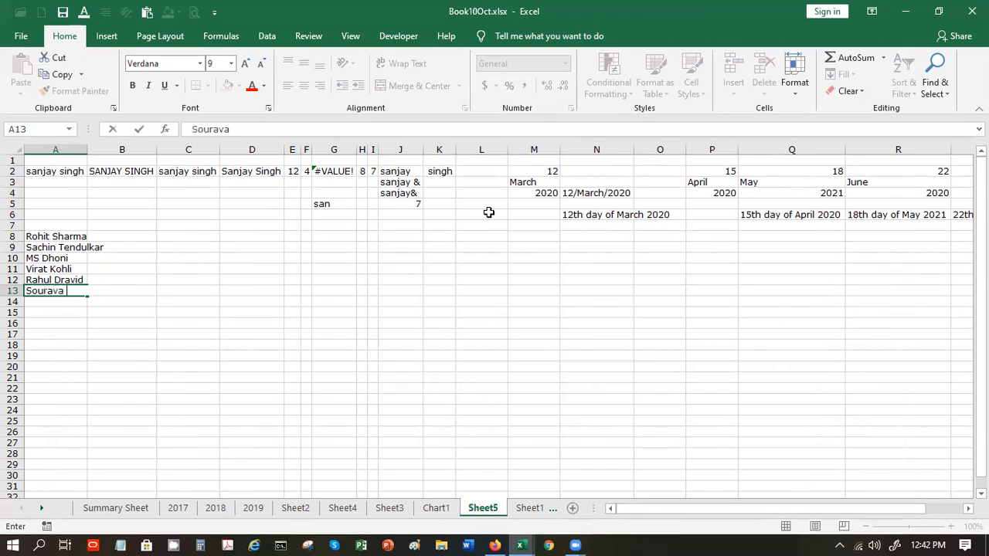
key("BackSpace")
type("Ganguly")
key("Return")
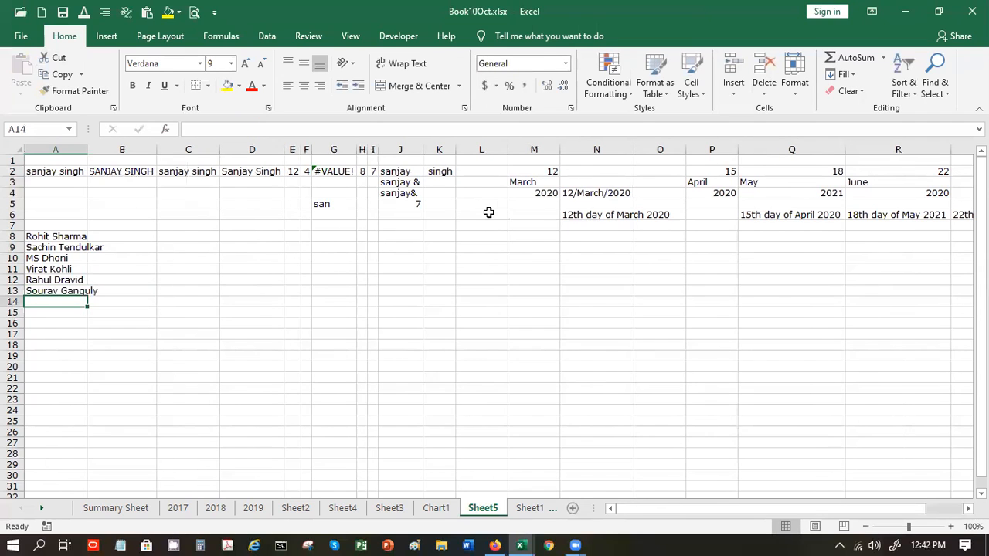
- Copy the UPPER, LOWER and PROPER formulas from B2:D2 into B8:D8
left_click(135, 175)
left_click_drag(135, 174, 252, 168)
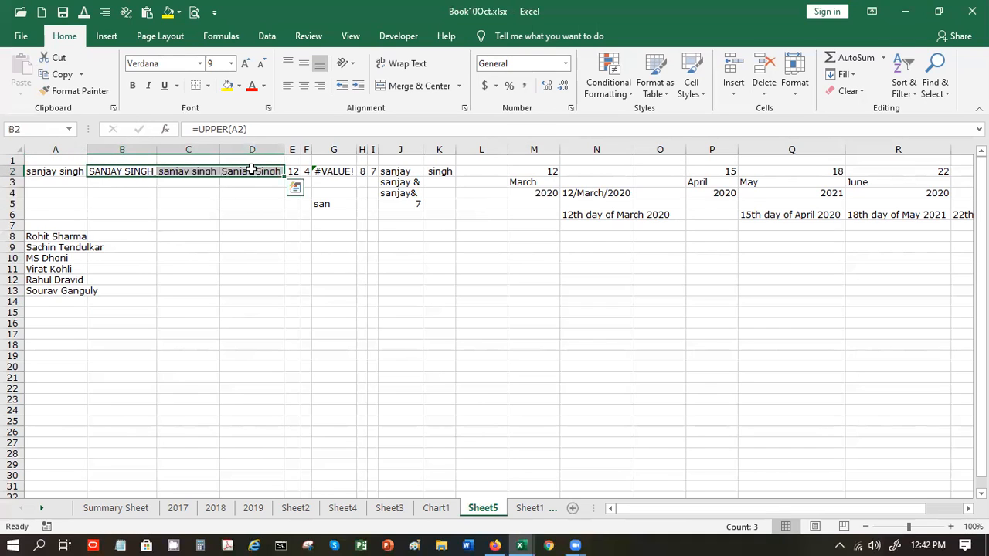
key("ctrl+c")
scroll(137, 247, "down", 1)
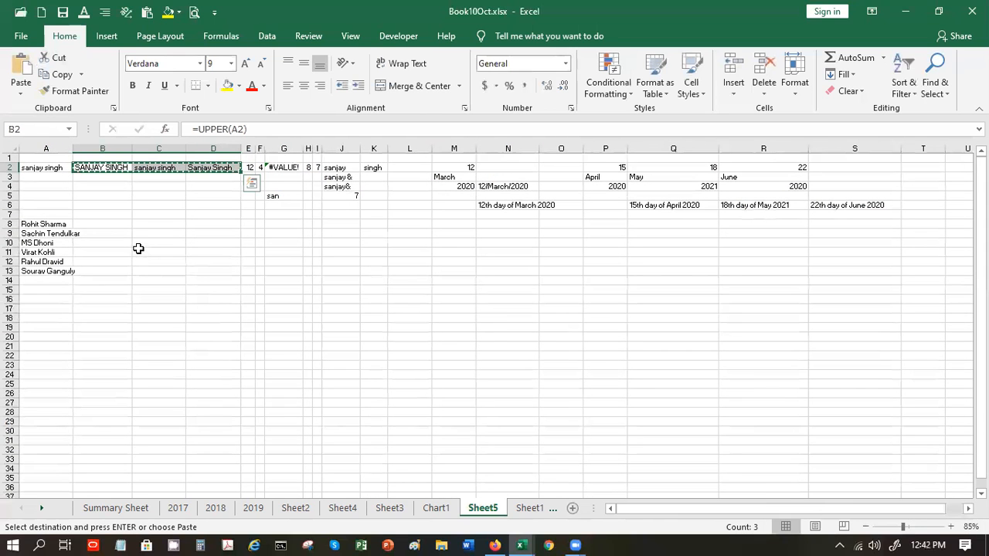
left_click(99, 224)
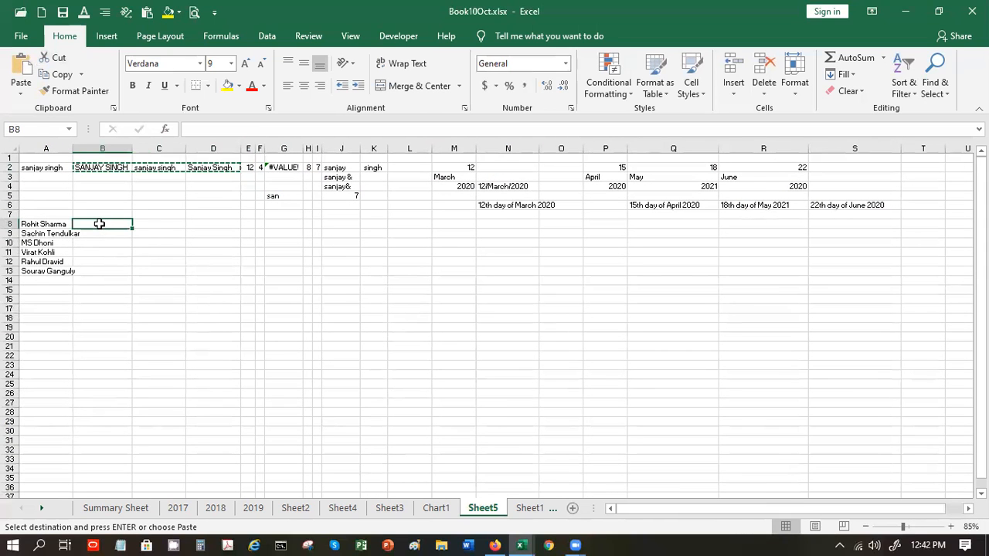
key("ctrl+v")
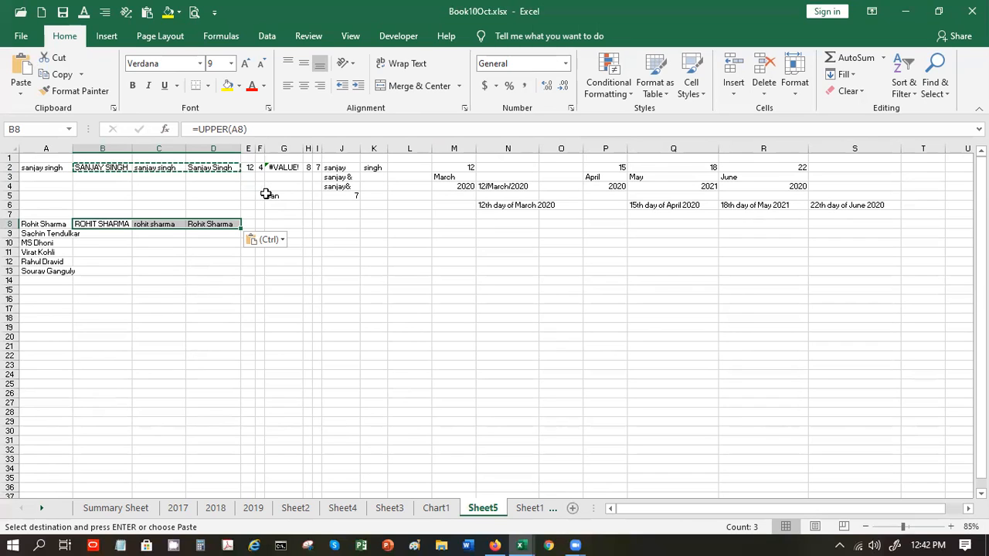
key("Escape")
- Copy the LEN and FIND formulas from E2:F2 into E8:F8 and autofit column F
left_click_drag(250, 169, 261, 171)
key("ctrl+c")
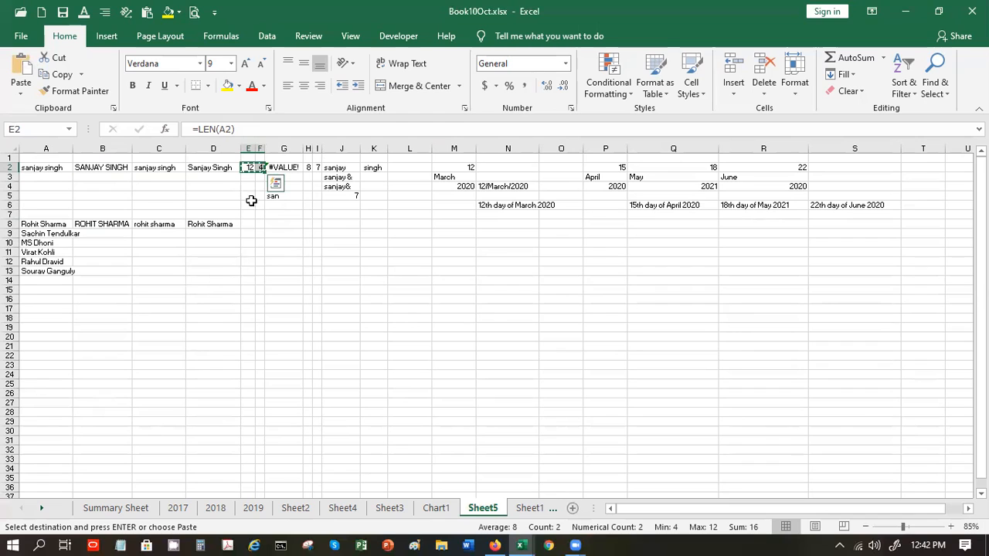
left_click(251, 223)
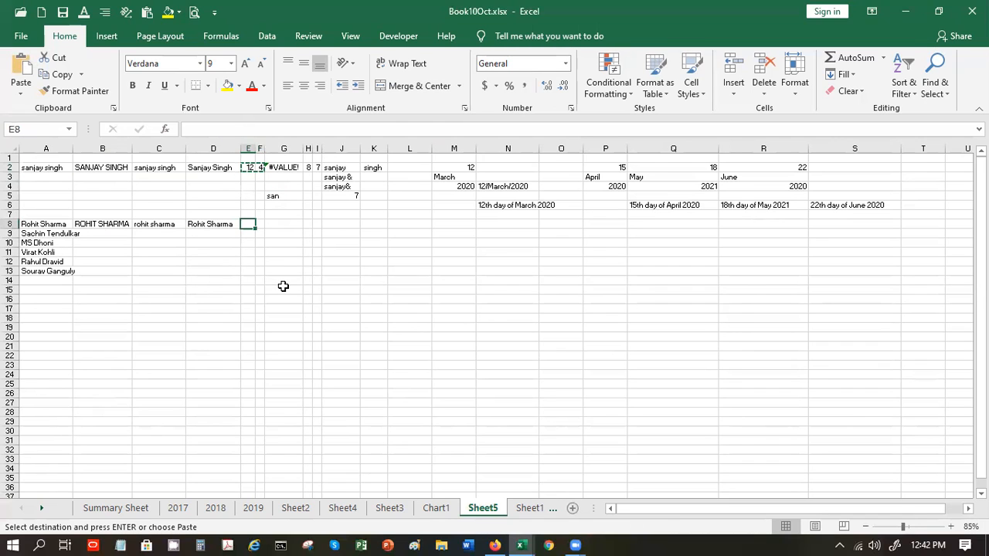
key("ctrl+v")
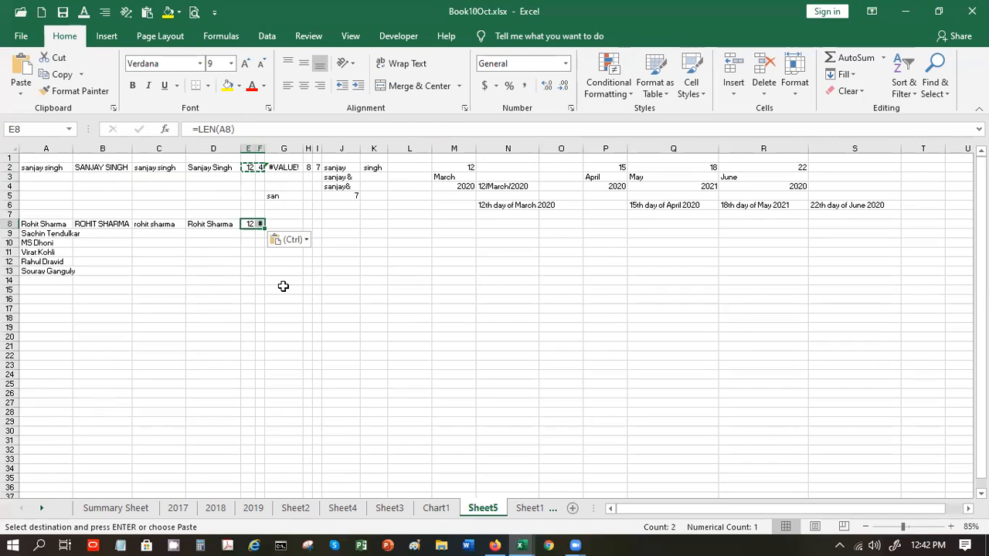
double_click(265, 145)
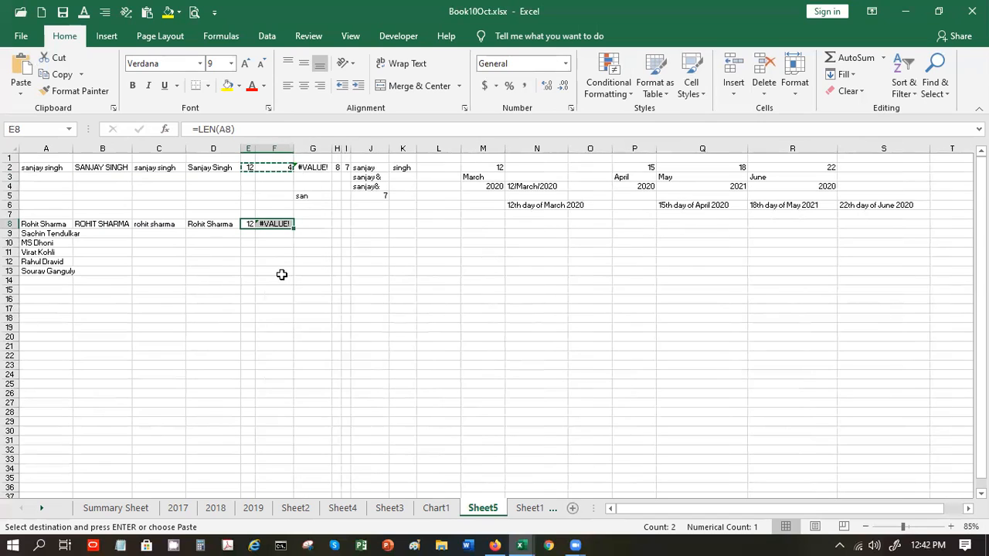
key("Escape")
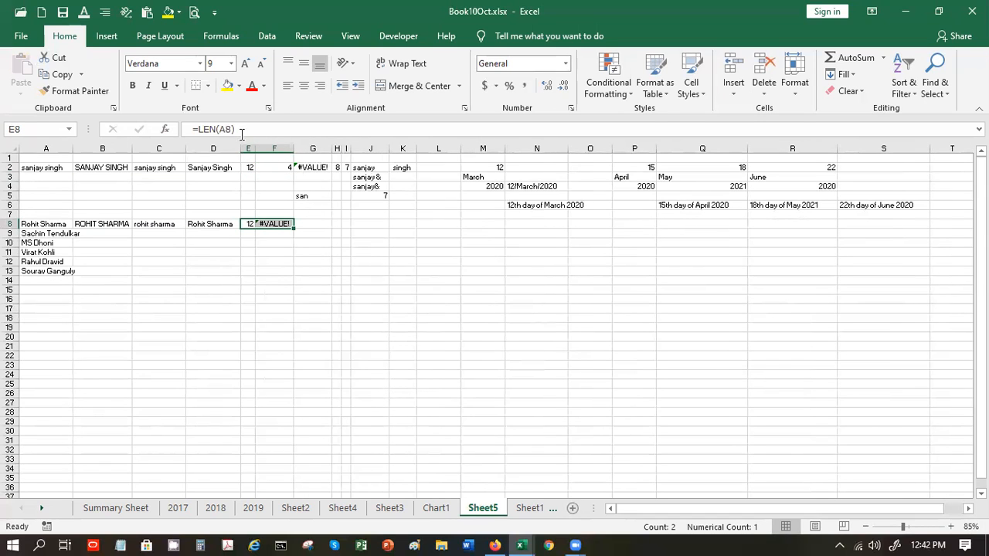
- Change F8's FIND formula to search for a space, returning 6
left_click(313, 268)
left_click(274, 223)
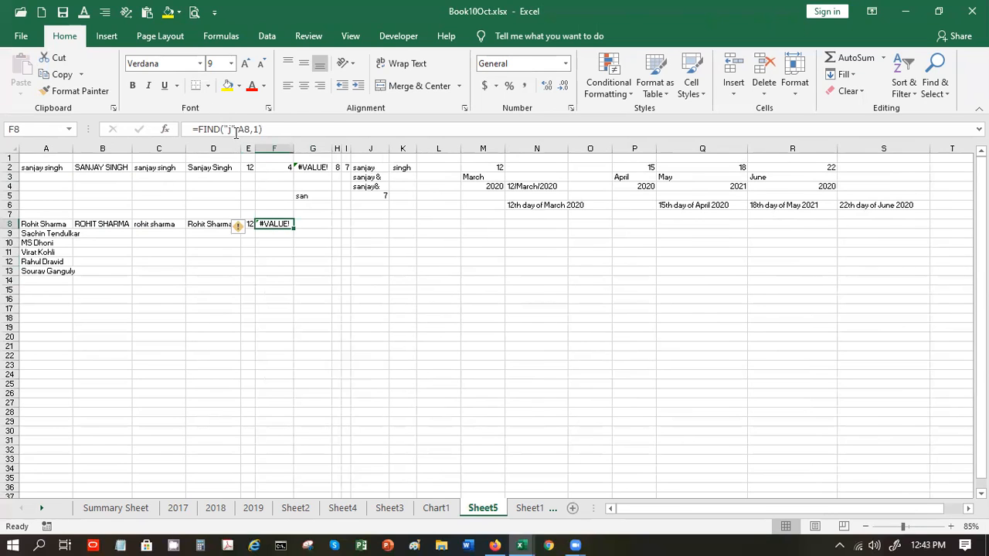
left_click(231, 129)
key("BackSpace")
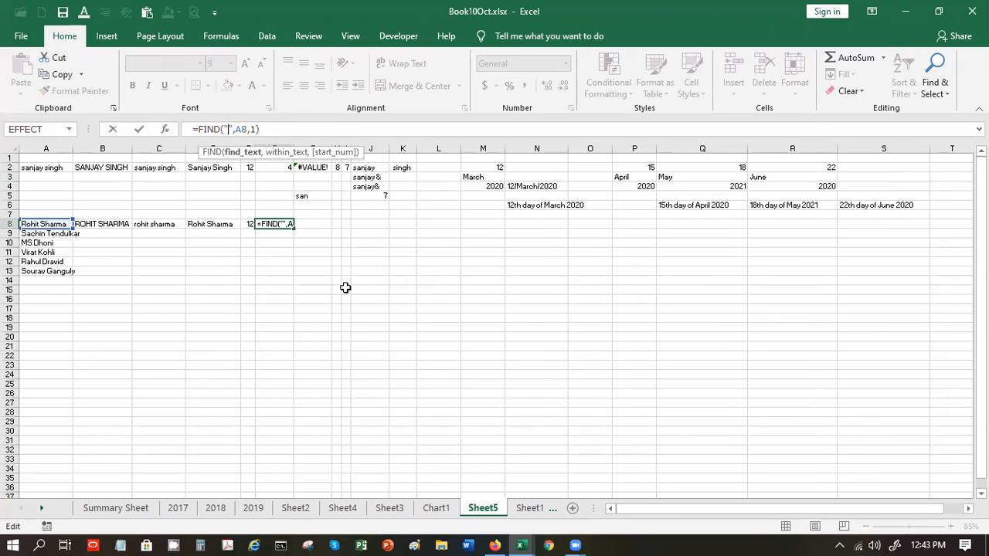
key("Return")
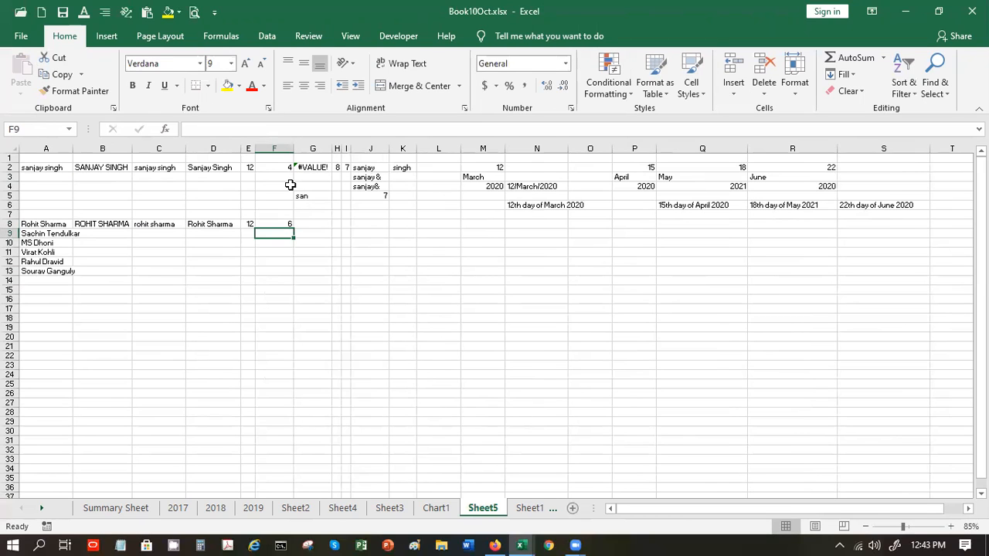
- Fill the row 8 text formulas down through B8:F13 and autofit column A
left_click_drag(108, 225, 290, 275)
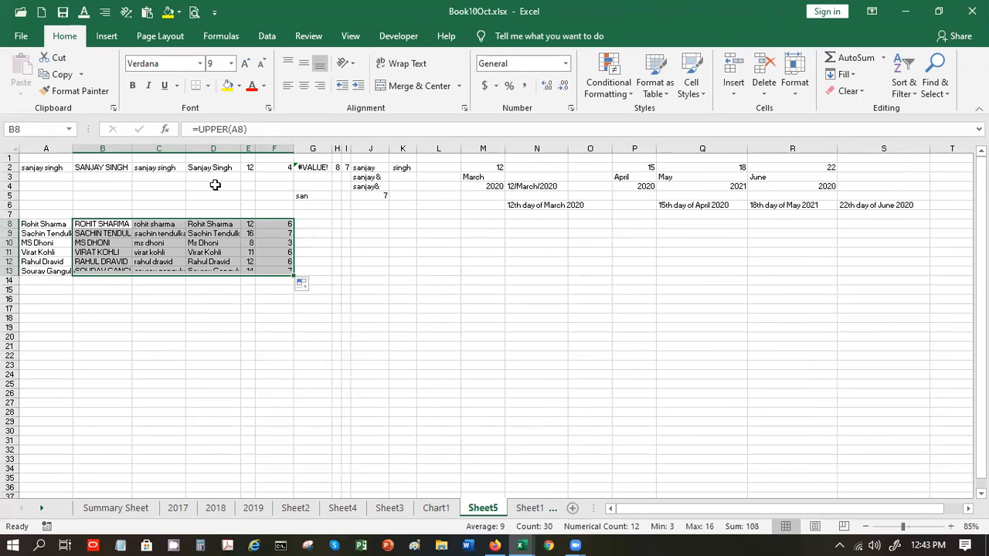
double_click(77, 145)
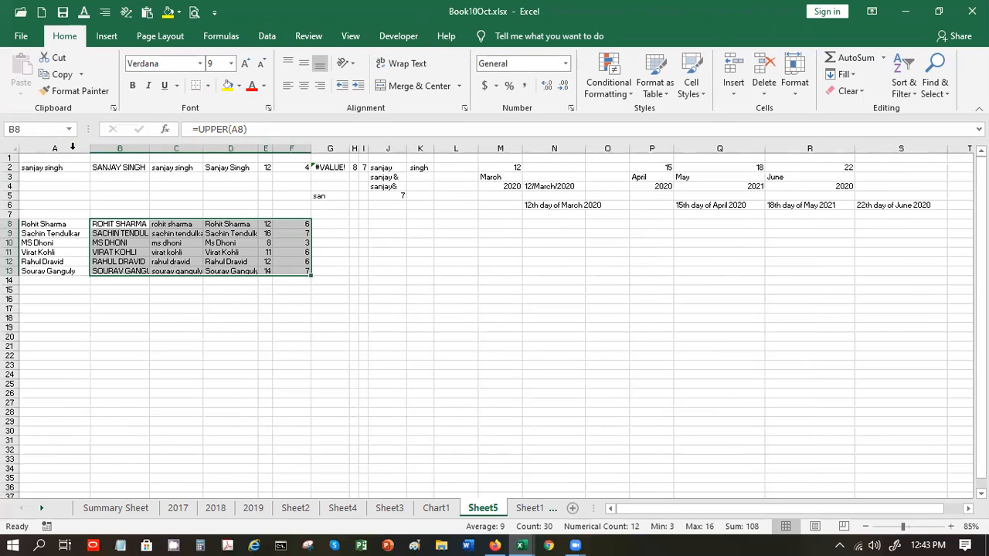
left_click(206, 249)
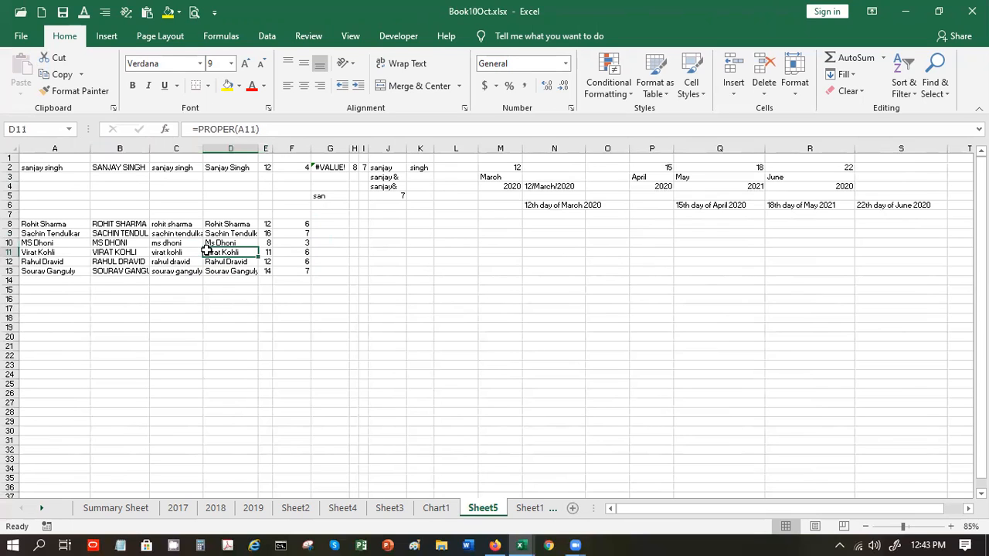
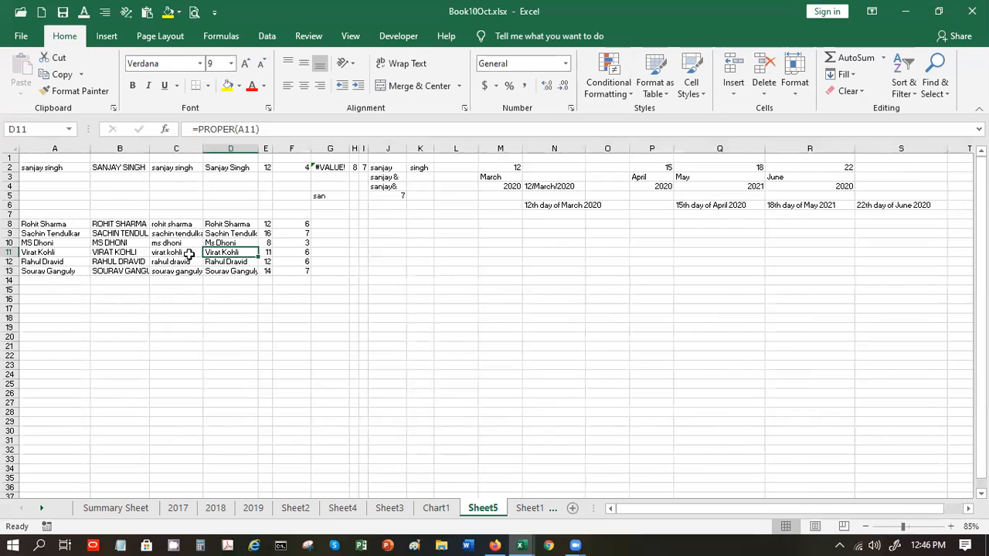
- Inspect the UPPER formula for MS Dhoni in B10
left_click(131, 241)
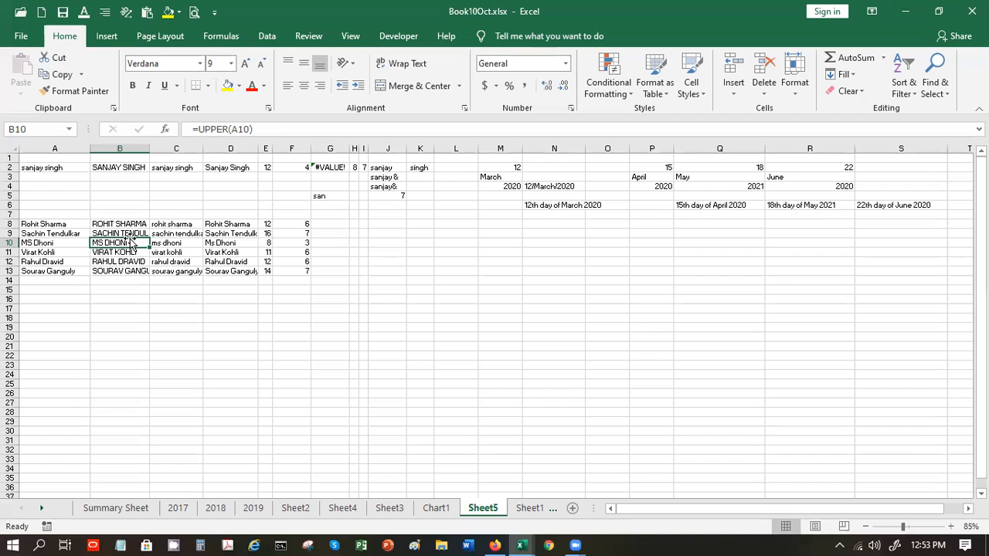
- Enter =LEFT(A8,FIND(" ",A8,1)) in G8 to extract the first name from A8
left_click(332, 226)
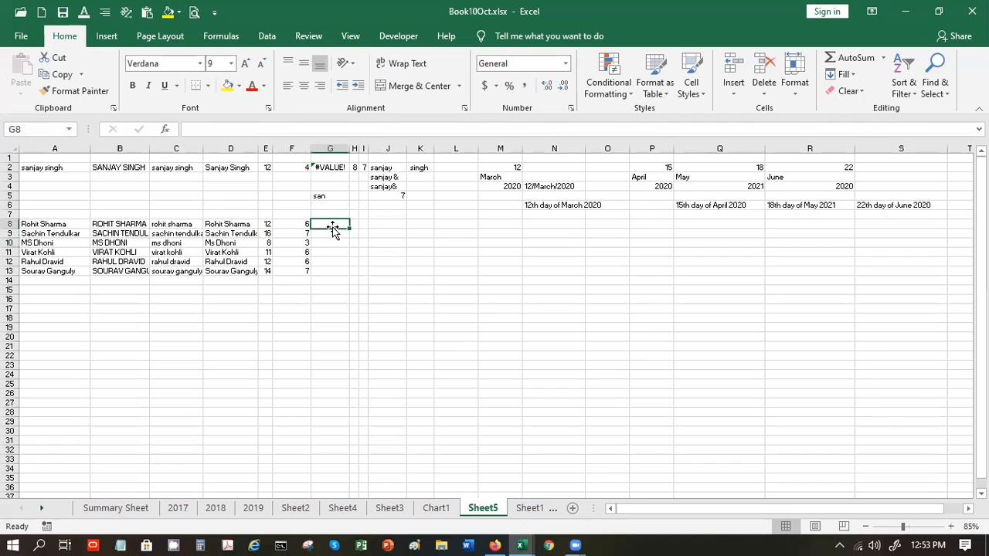
type("=oef")
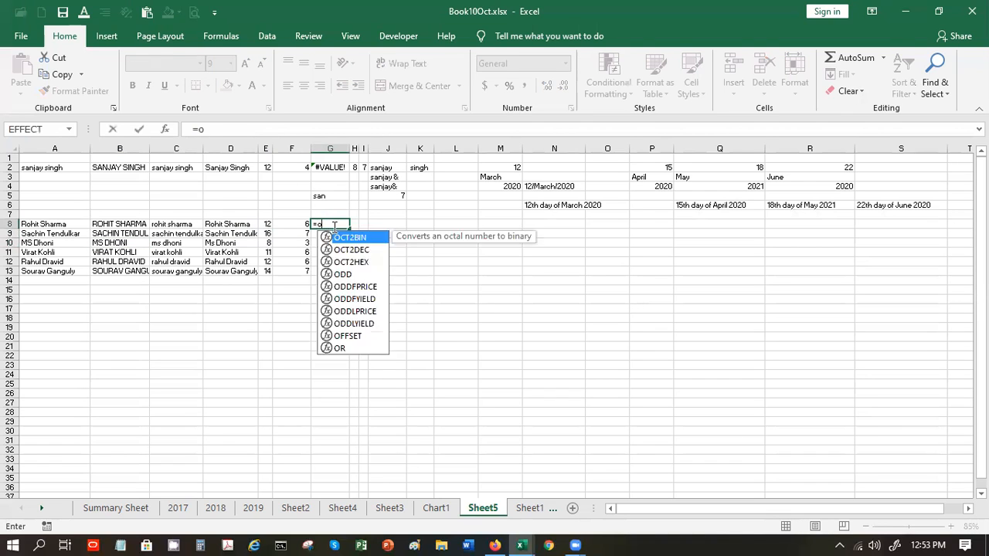
key("BackSpace")
key("BackSpace")
key("BackSpace")
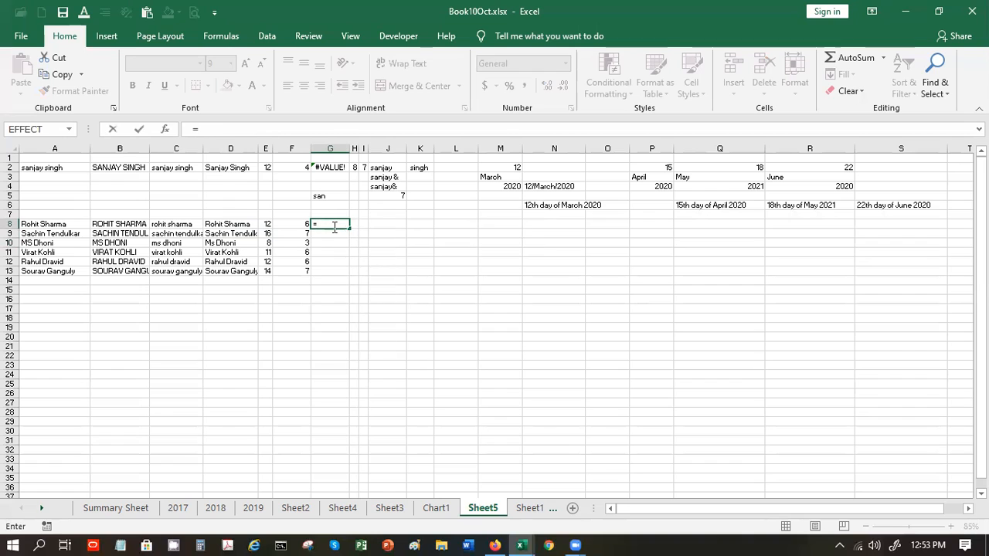
type("left")
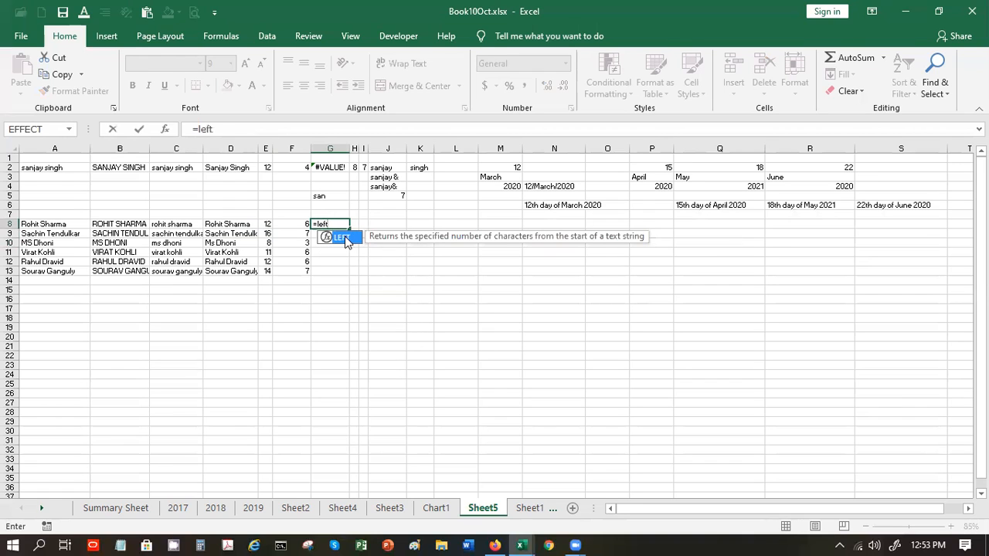
double_click(344, 240)
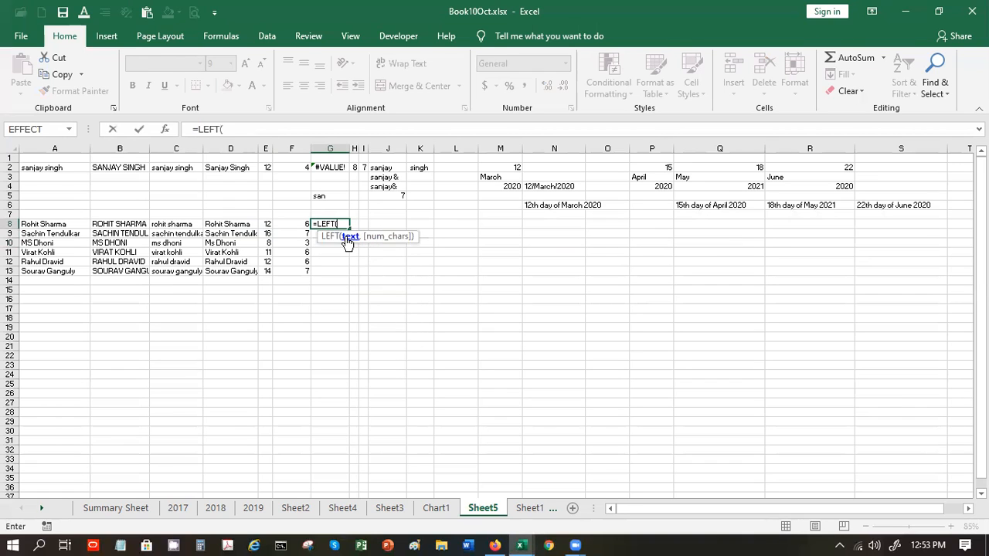
left_click(54, 220)
type(",find")
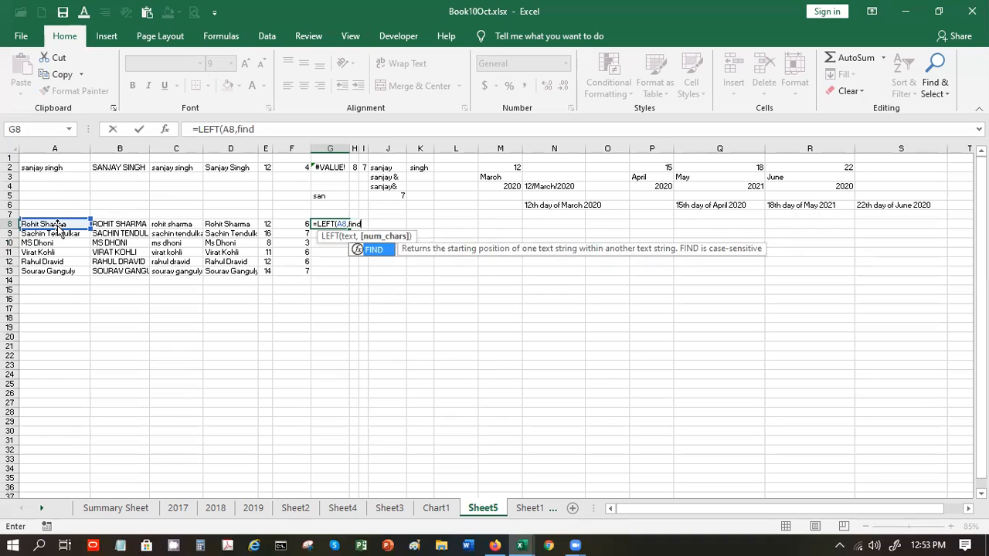
type("(\"")
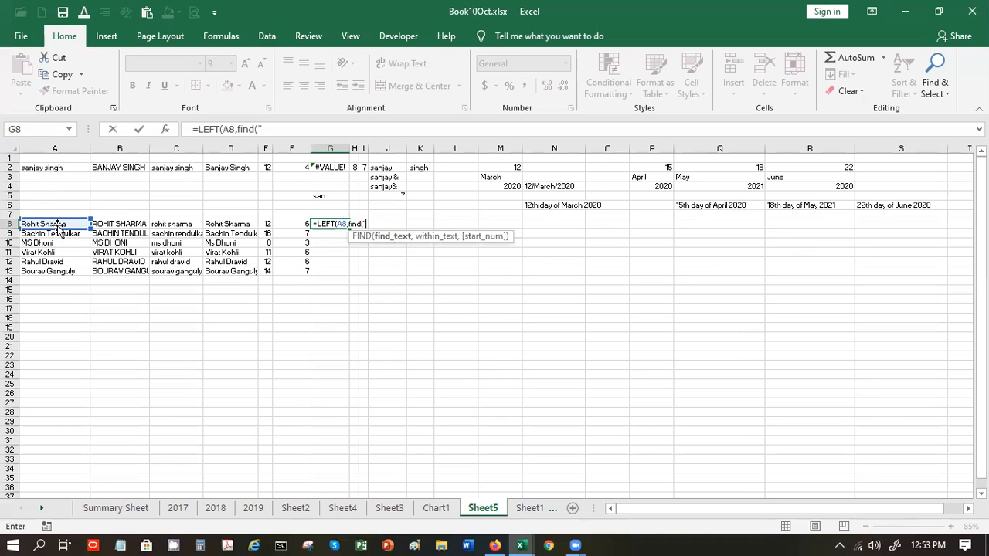
type(" \",")
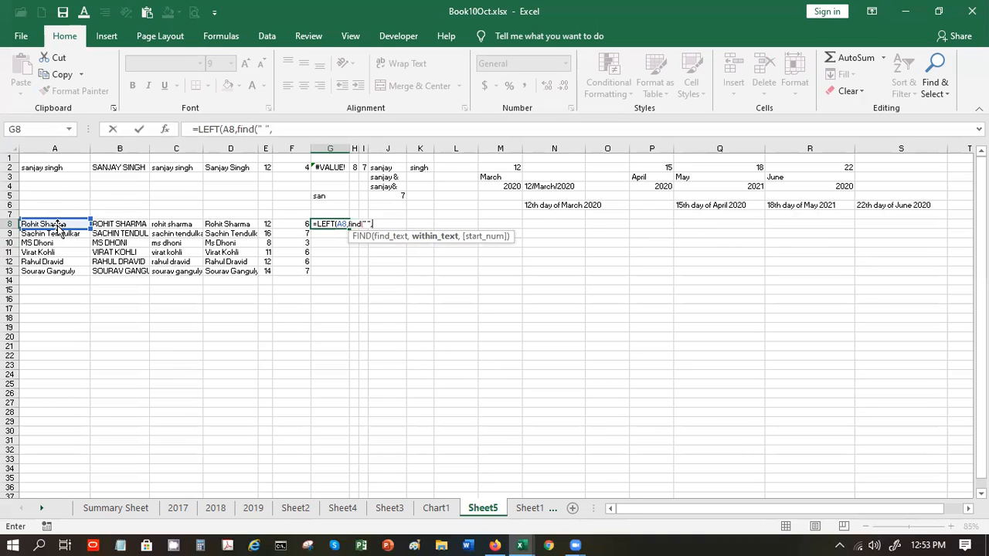
left_click(44, 224)
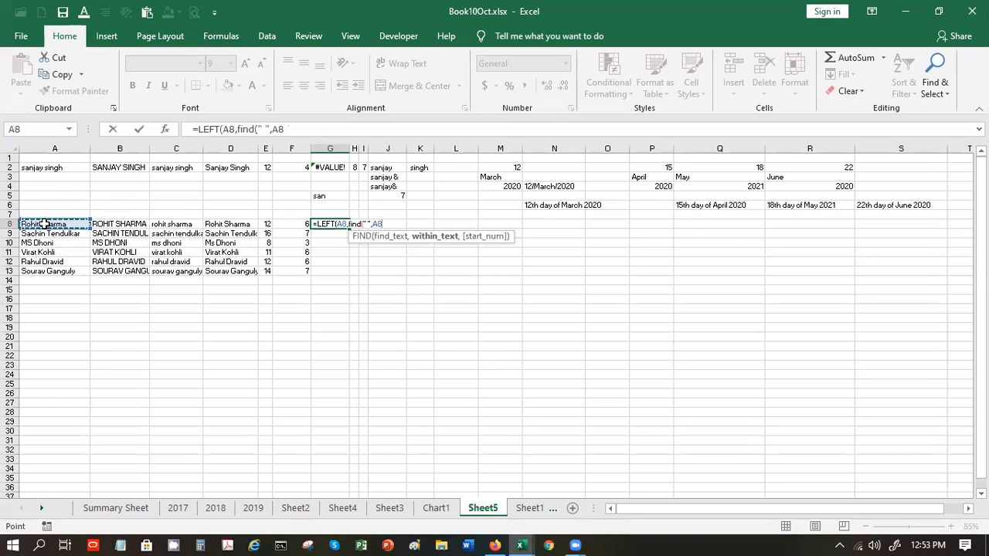
type(",1")
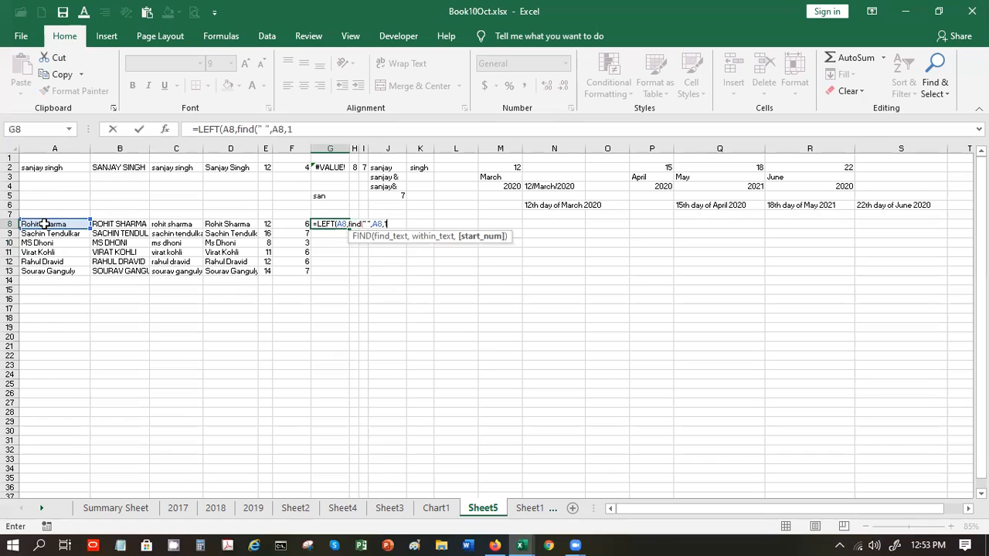
type("))")
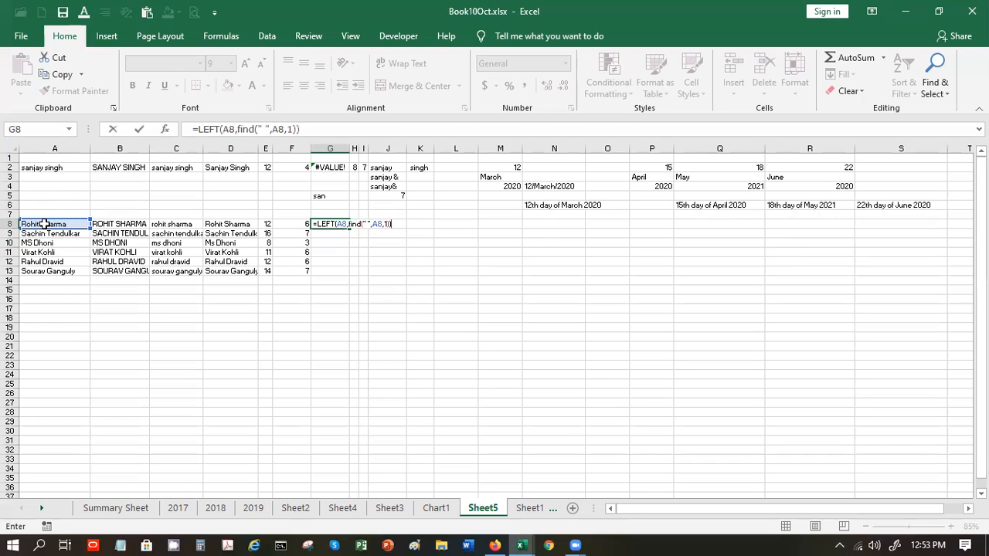
key("Return")
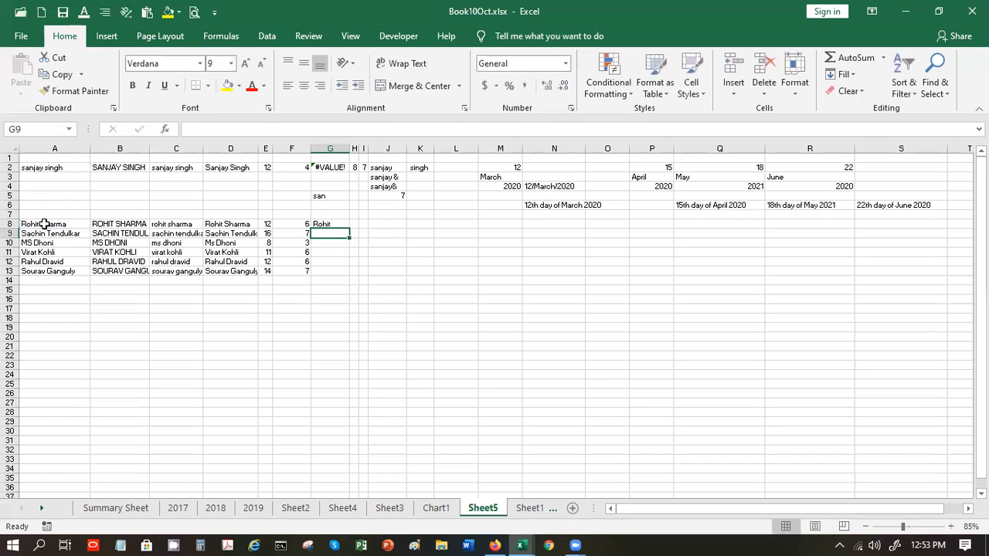
- Add -1 after FIND in G8's formula to drop the trailing space
left_click(325, 224)
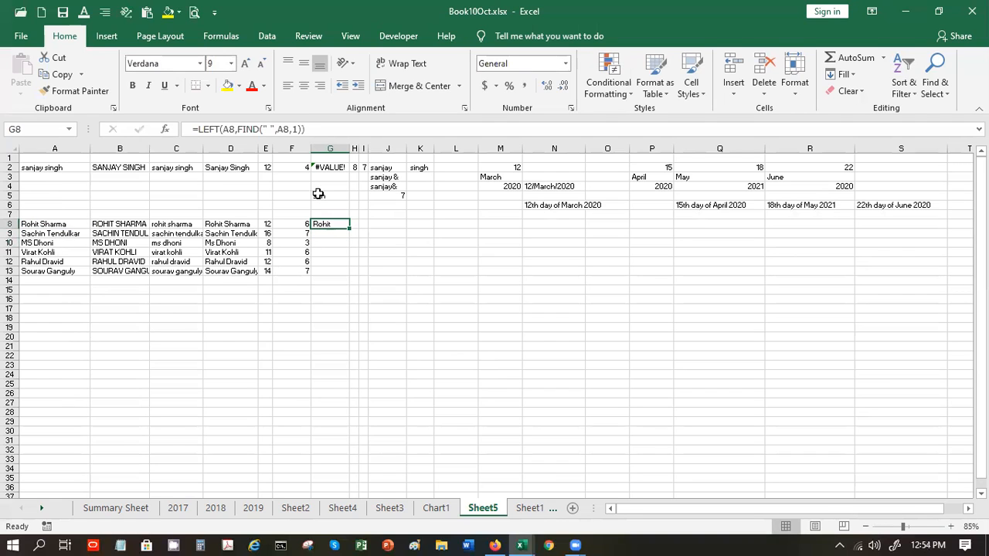
left_click(303, 129)
type("-1")
key("Return")
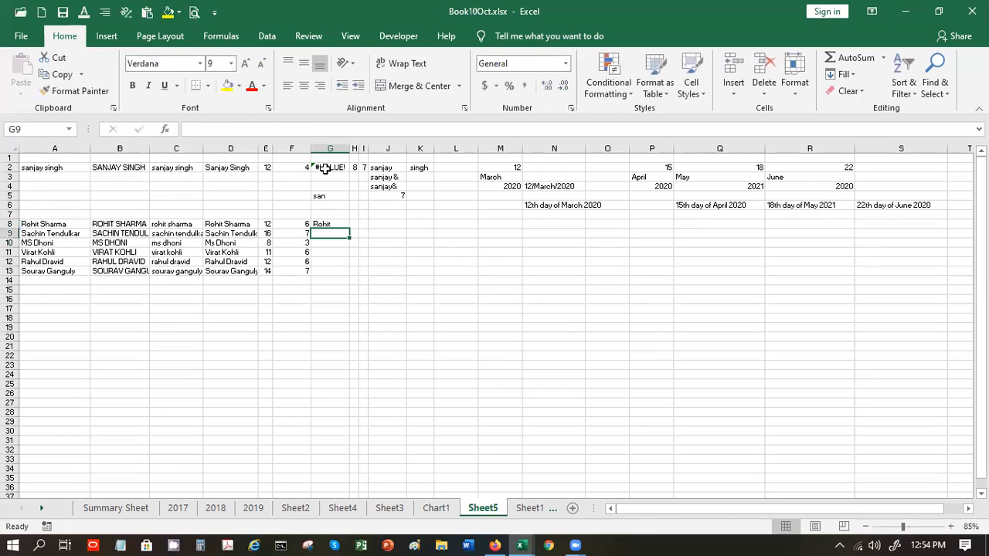
- Fill the first-name formula down through G8:G13 and check the result in G10
left_click(335, 224)
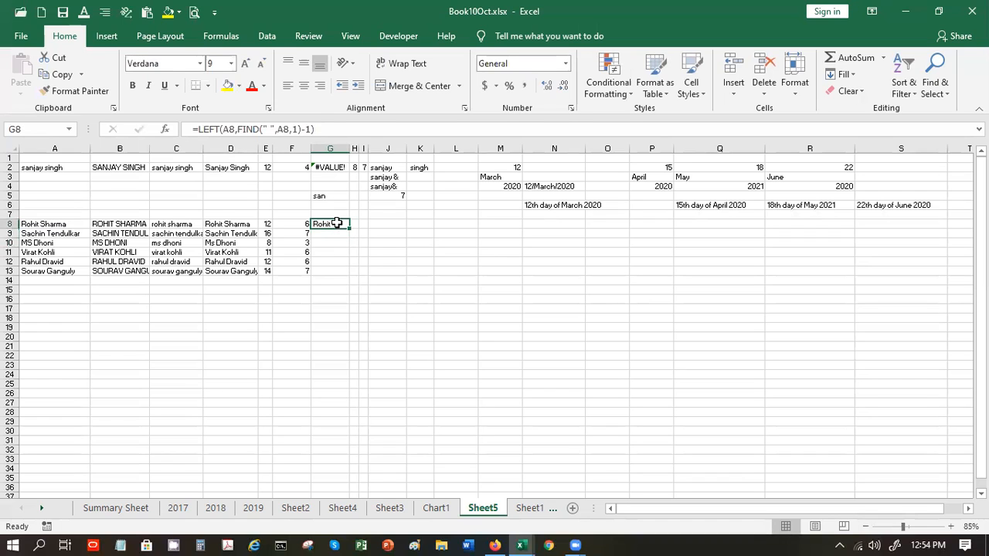
left_click_drag(347, 230, 342, 277)
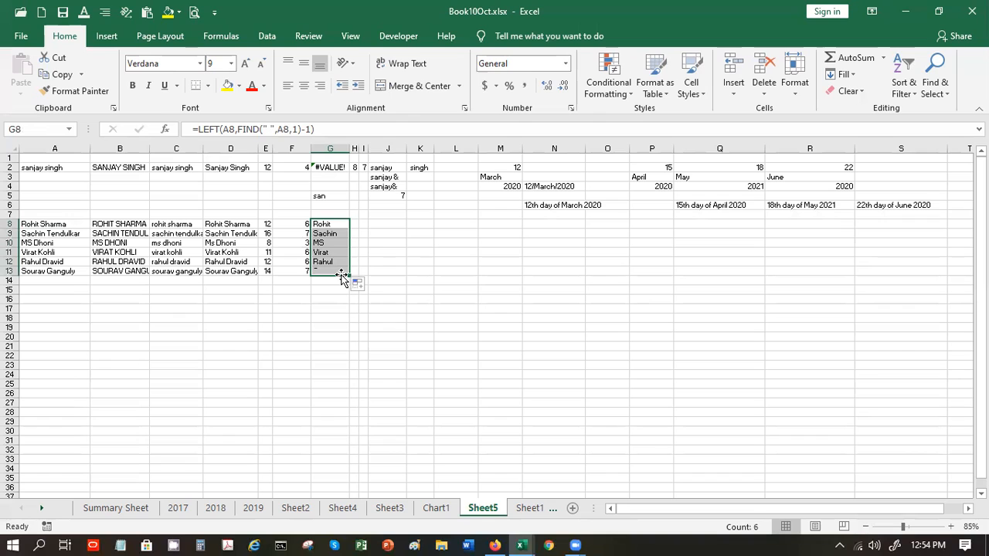
left_click(342, 302)
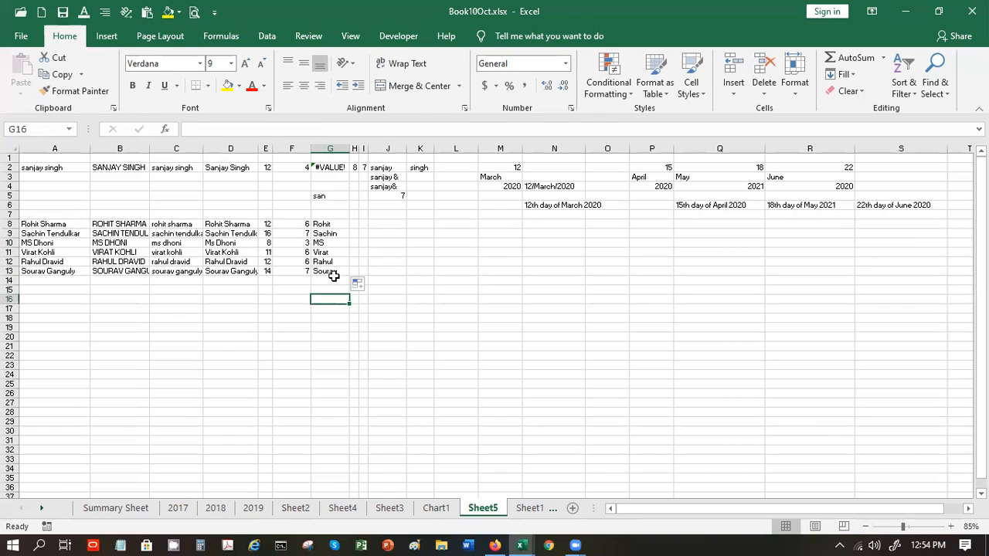
left_click(330, 241)
left_click(329, 224)
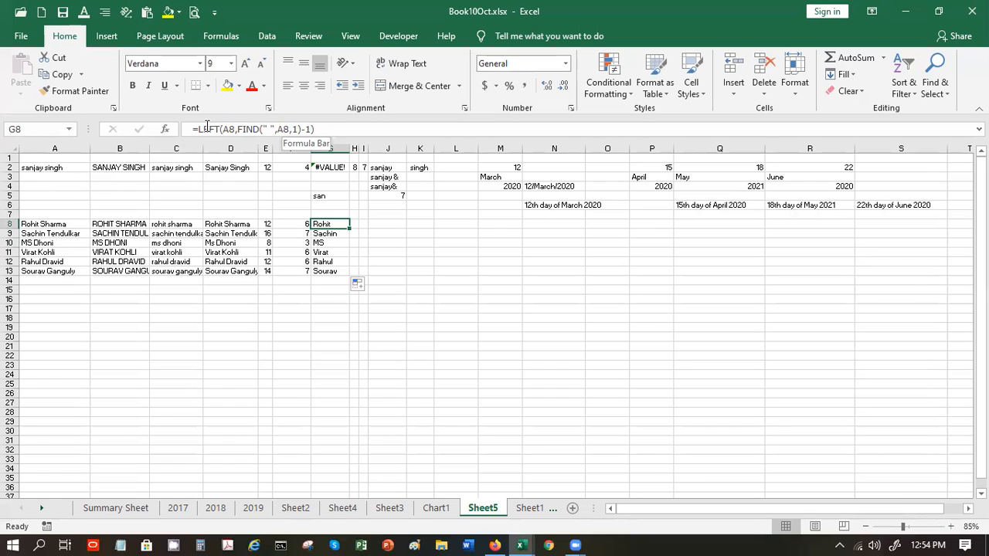
left_click(322, 232)
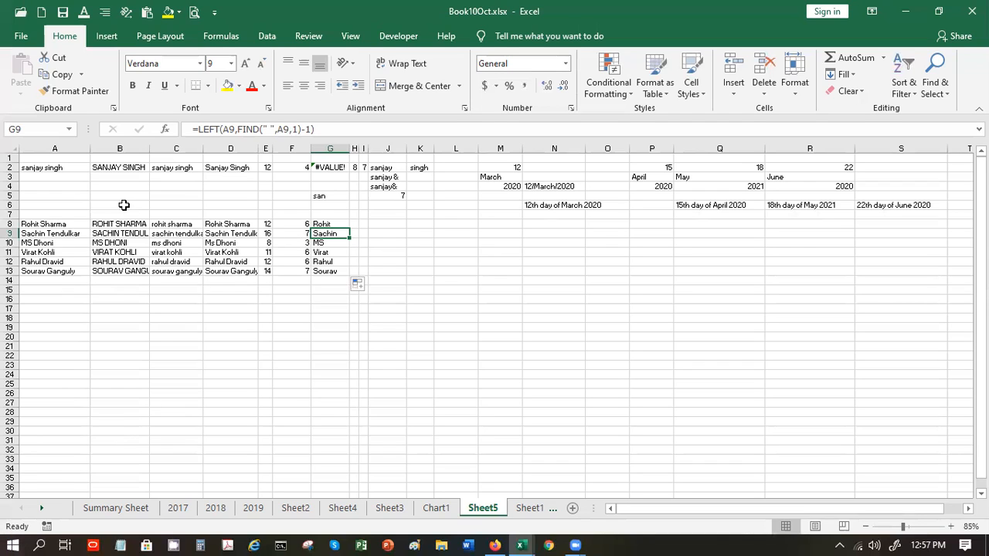
- Recommit G9's formula =LEFT(A9,FIND(" ",A9,1)-1) so it returns Sachin
left_click(193, 104)
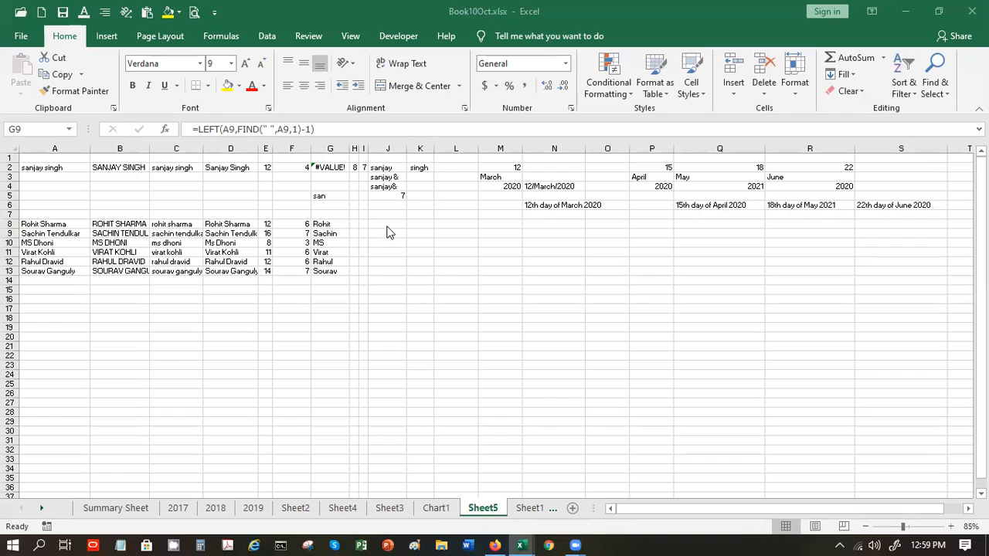
key("F2")
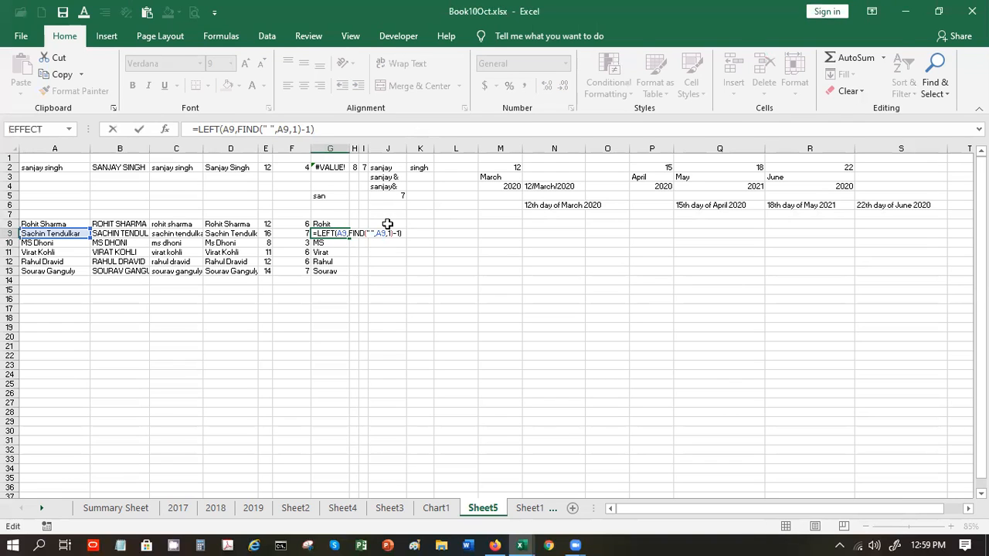
key("Return")
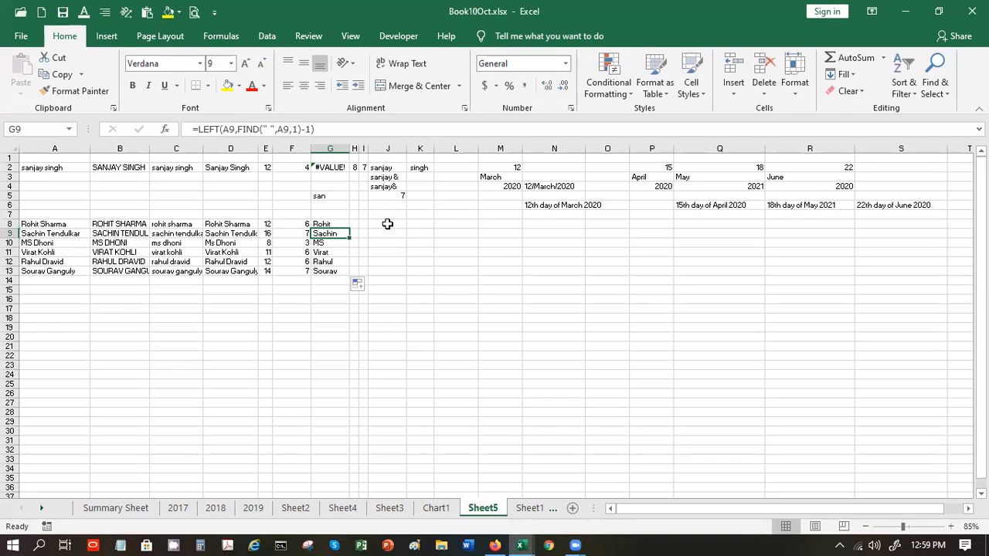
- Enter =RIGHT(A8,LEN(A8)-FIND(" ",A1:C8,1)) in J8, which returns #VALUE!
left_click(380, 222)
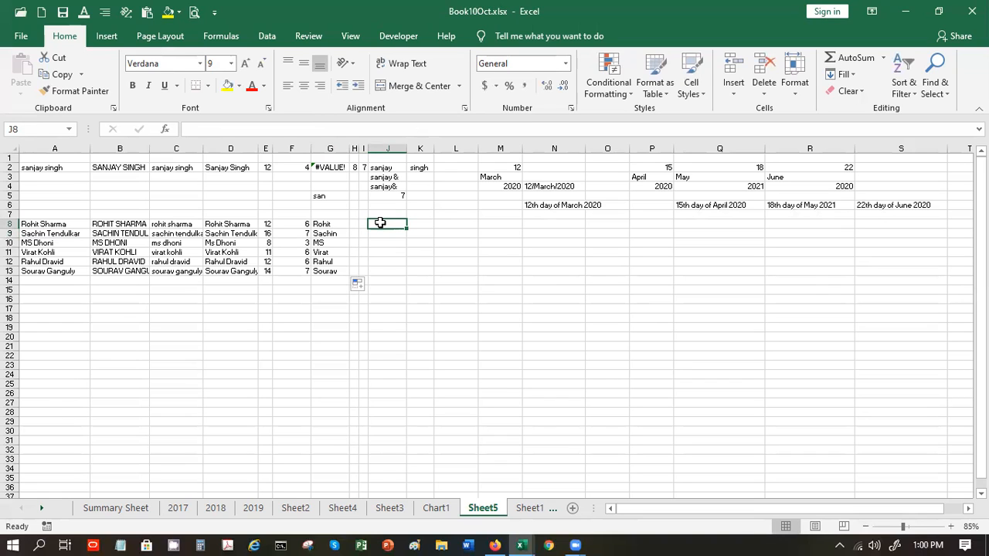
type("=right")
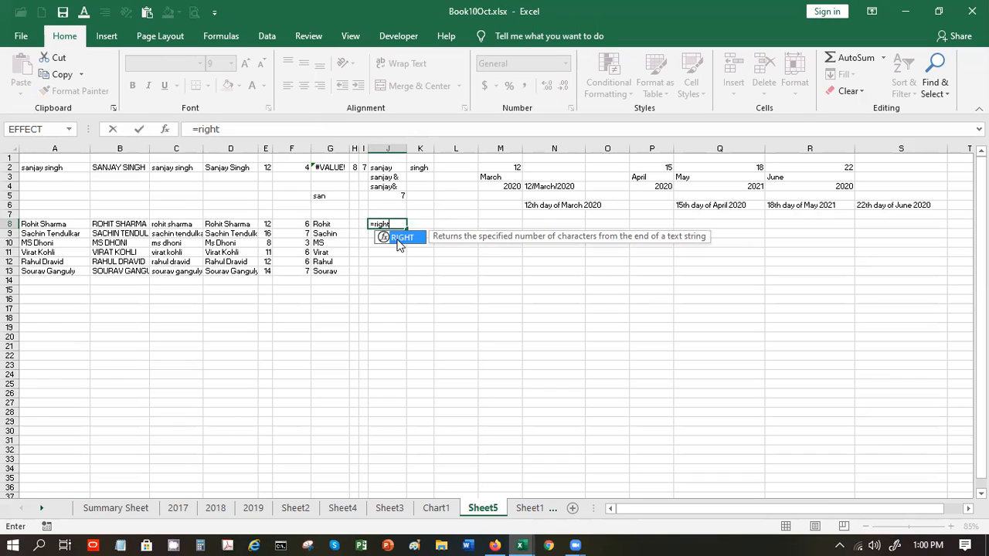
double_click(397, 238)
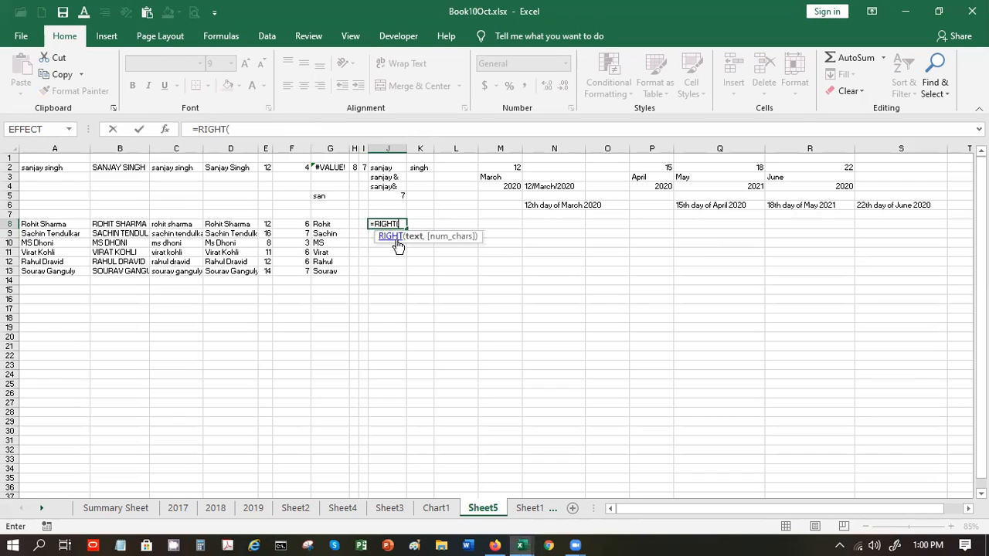
left_click(51, 223)
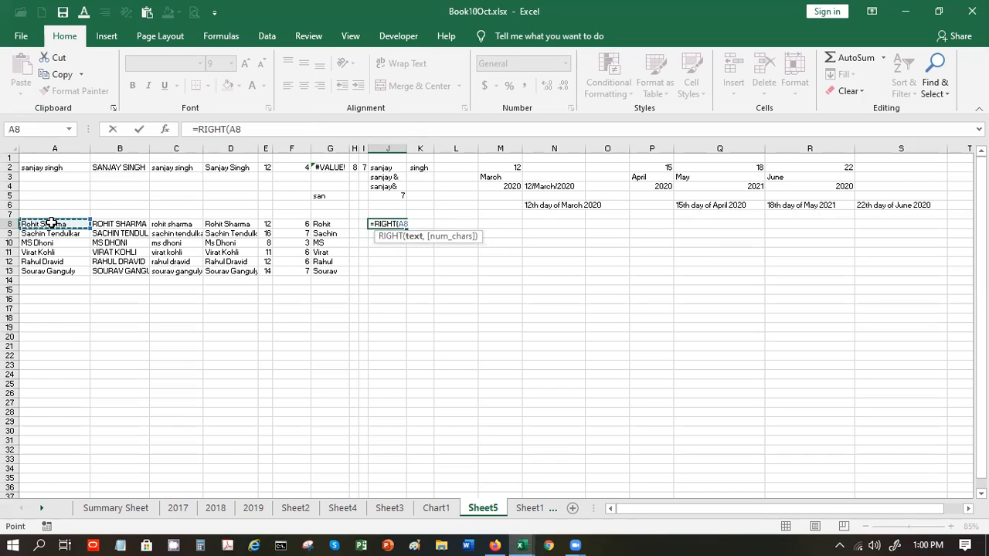
type(",len")
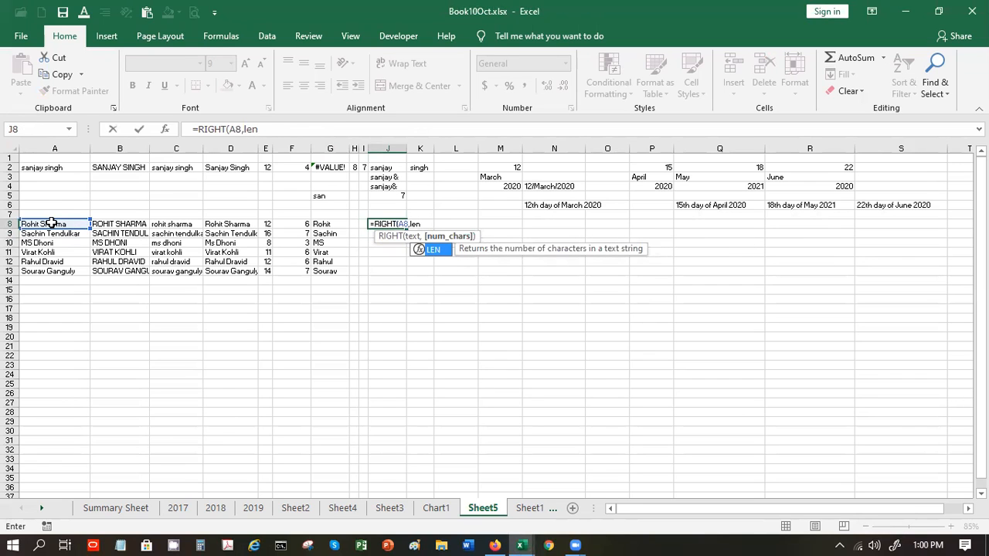
type("(")
left_click(35, 223)
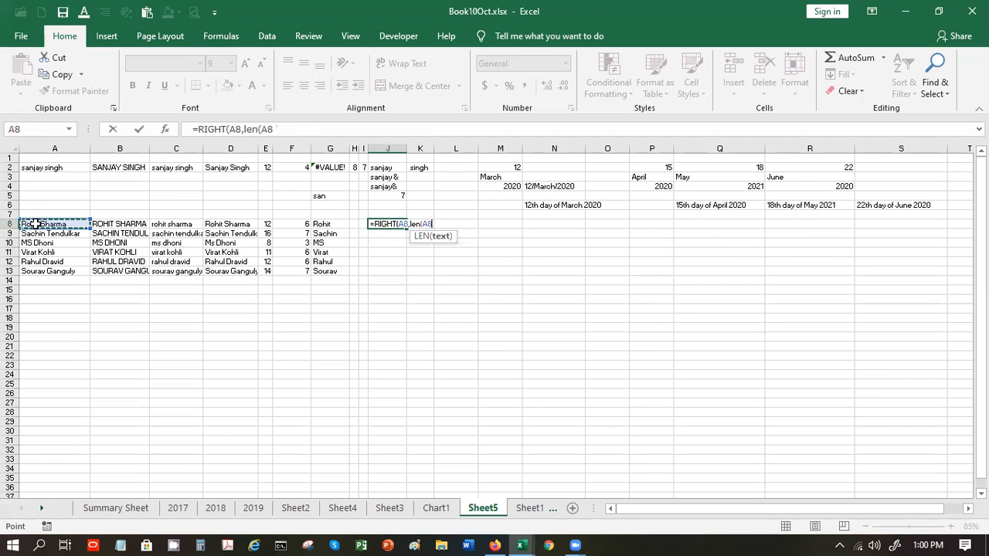
type(")-")
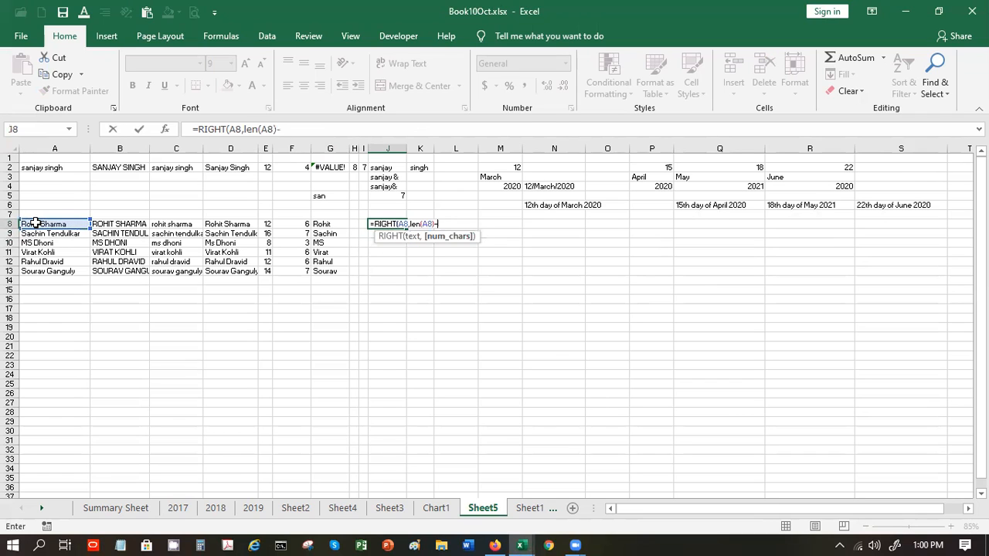
type("find")
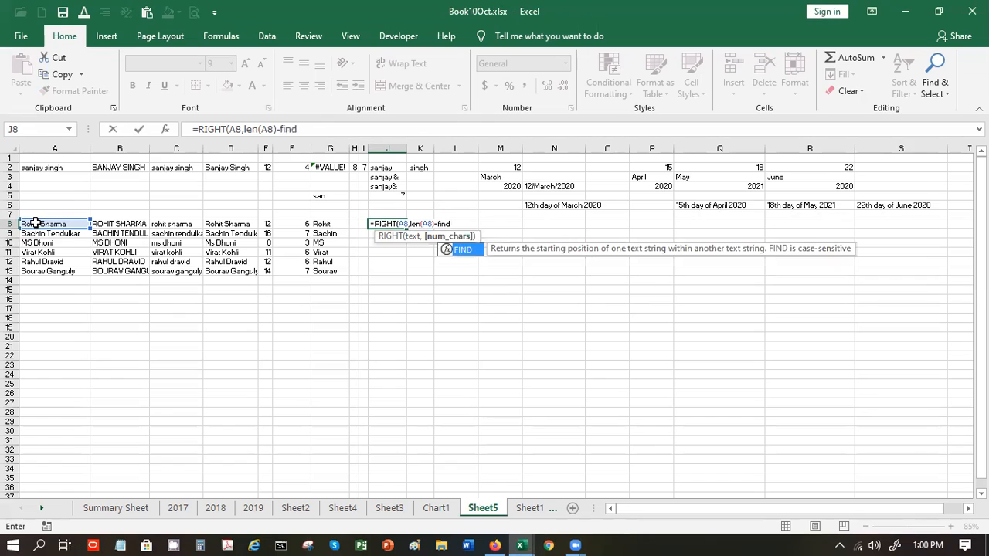
type("9")
key("BackSpace")
type("(\" :")
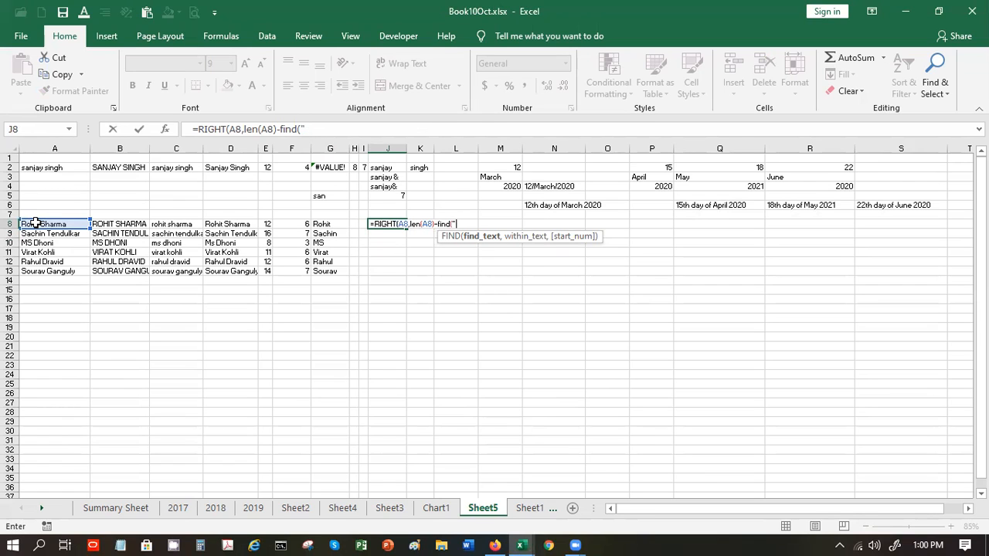
type(",")
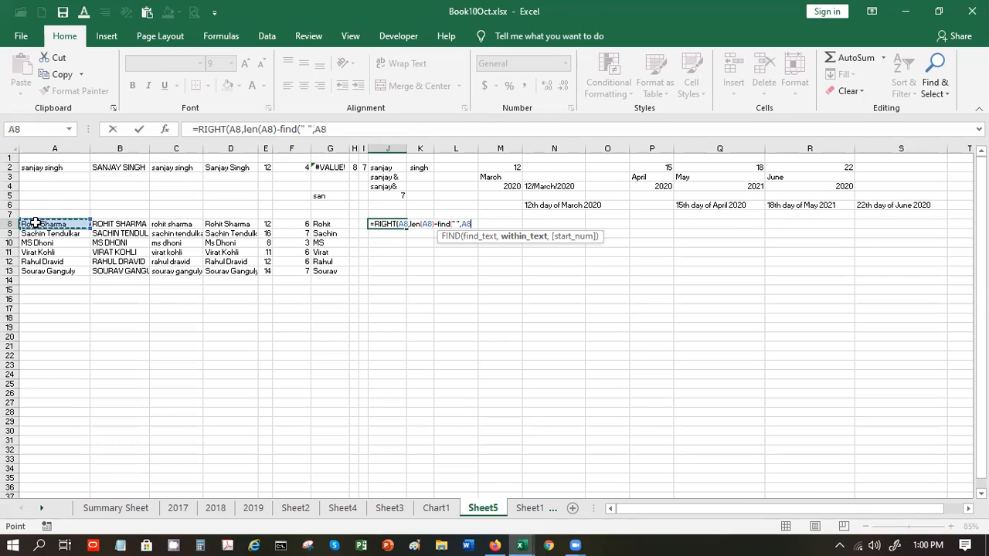
left_click_drag(36, 223, 153, 64)
type(",1")
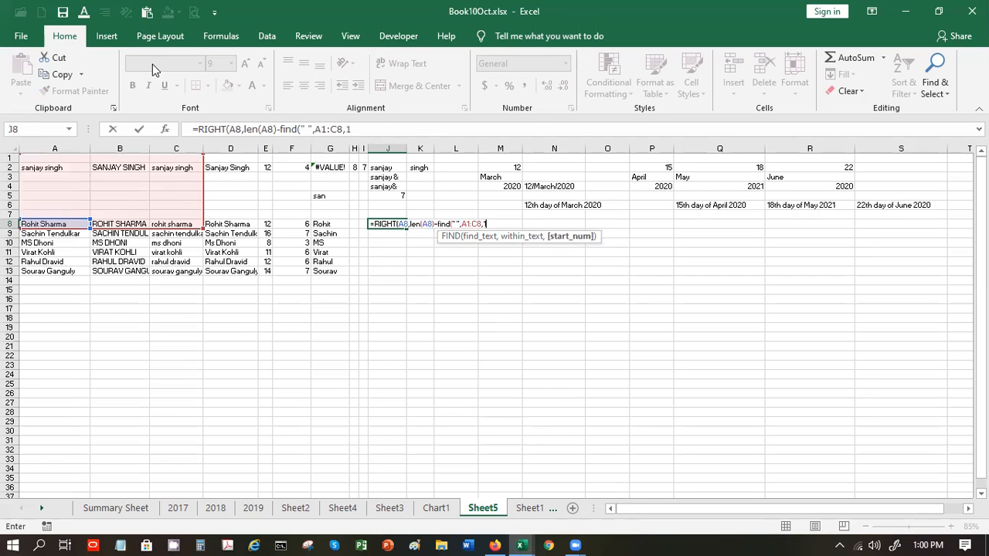
type(")")
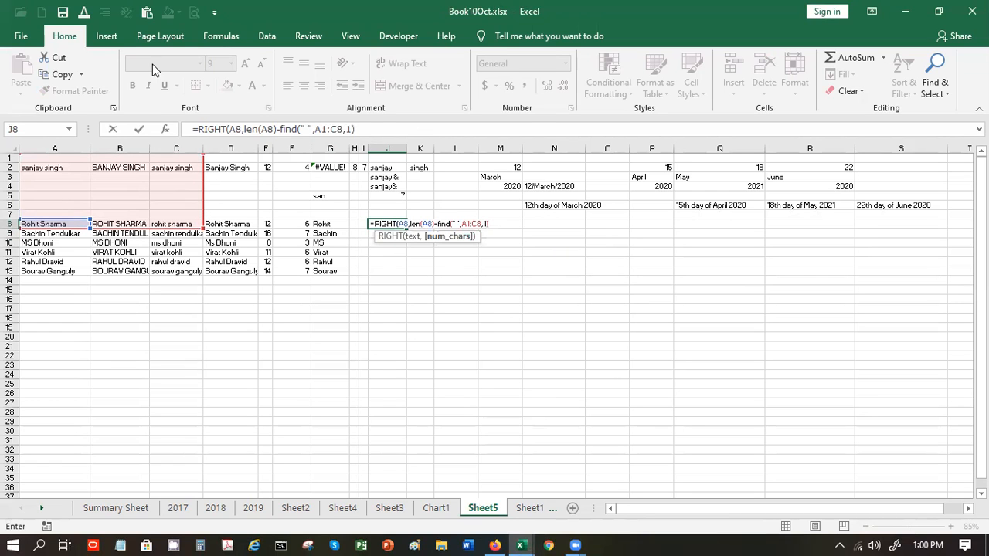
type(")")
key("Return")
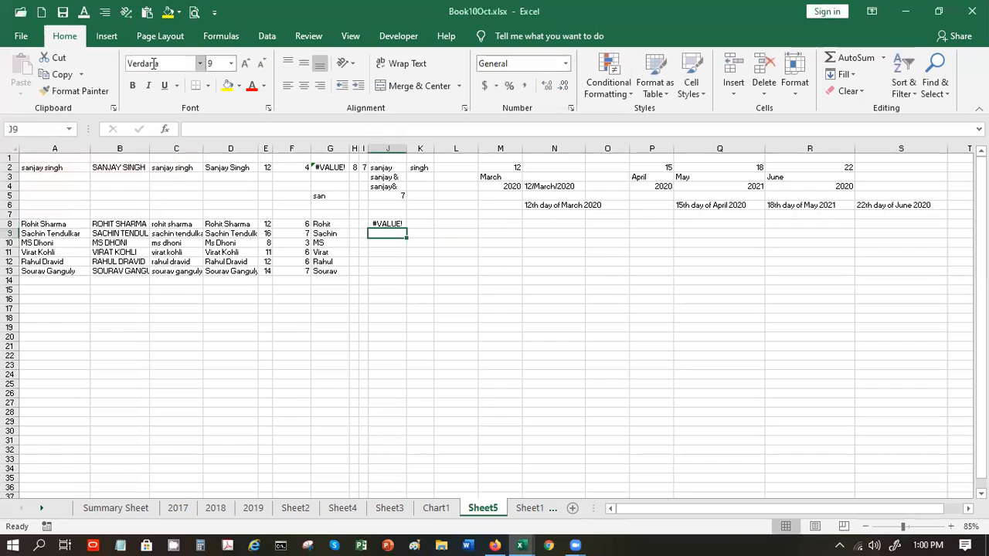
- Delete 'A1:' from J8's FIND range so the surname formula returns Sharma
left_click(396, 224)
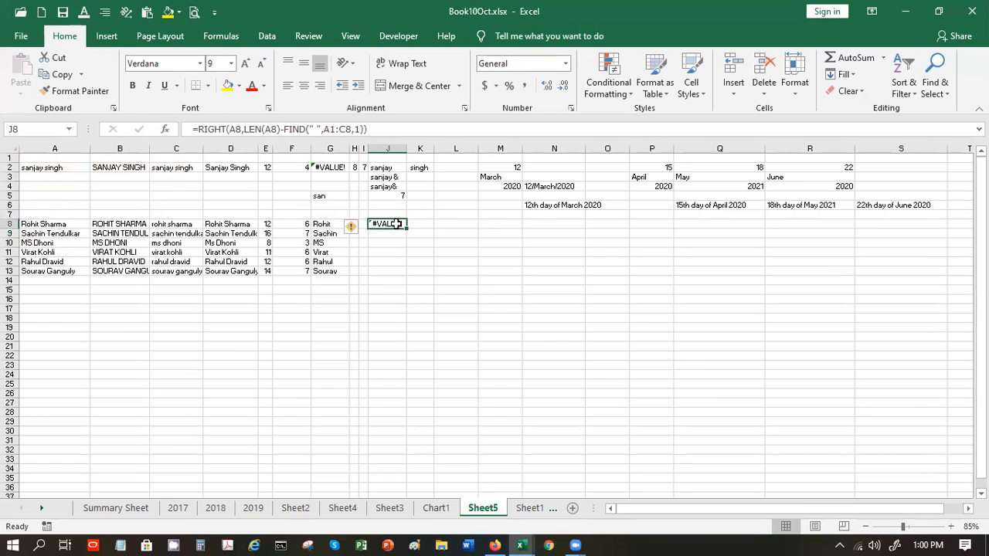
left_click(325, 129)
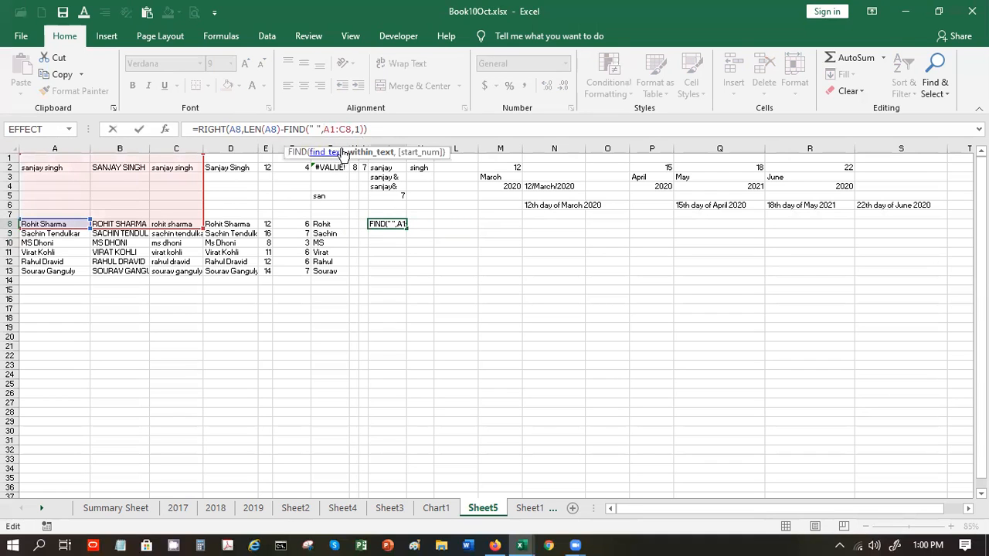
left_click(351, 129)
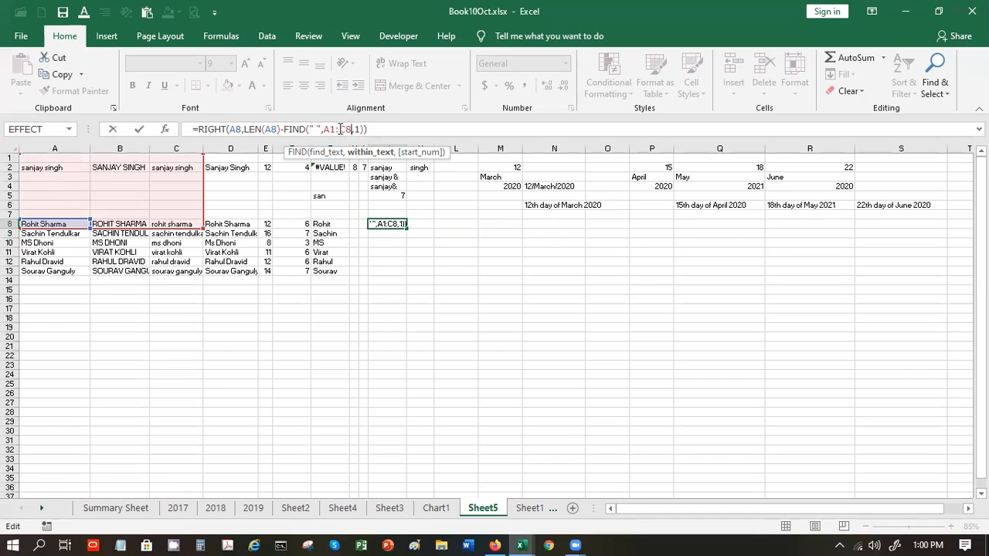
left_click(340, 129)
key("BackSpace")
key("BackSpace")
key("BackSpace")
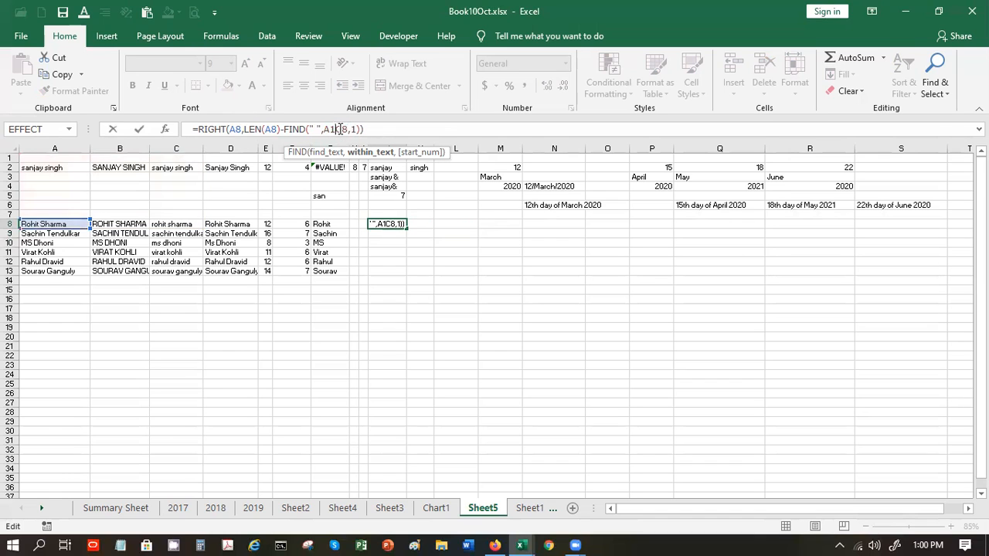
key("Return")
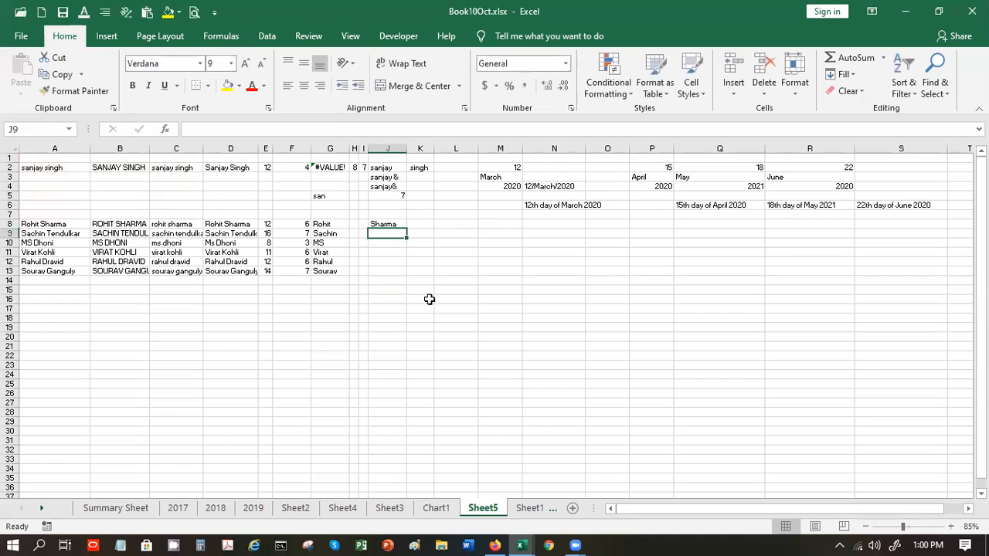
- Fill the surname formula down to J13 and autofit column J to fit Tendulkar
left_click(395, 224)
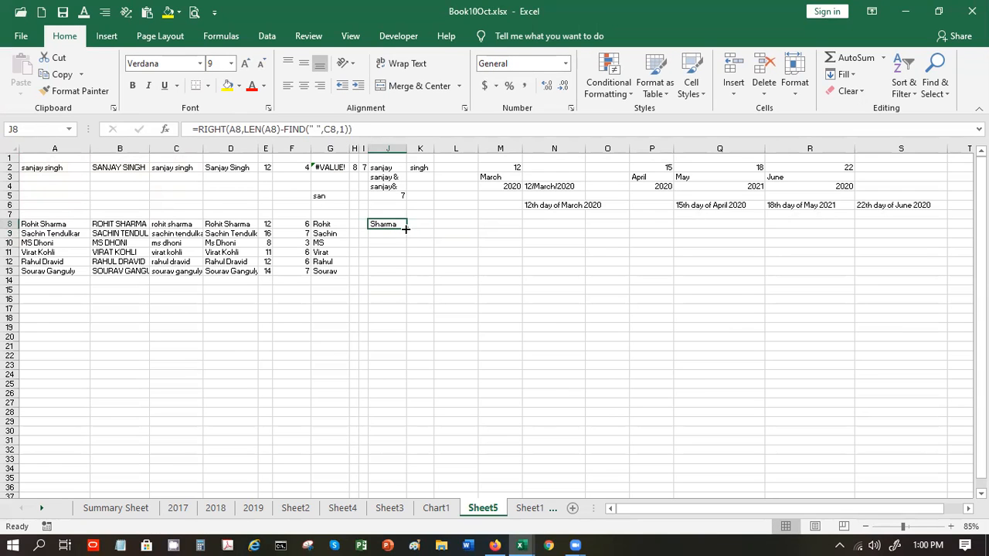
left_click(406, 229)
left_click_drag(406, 229, 407, 278)
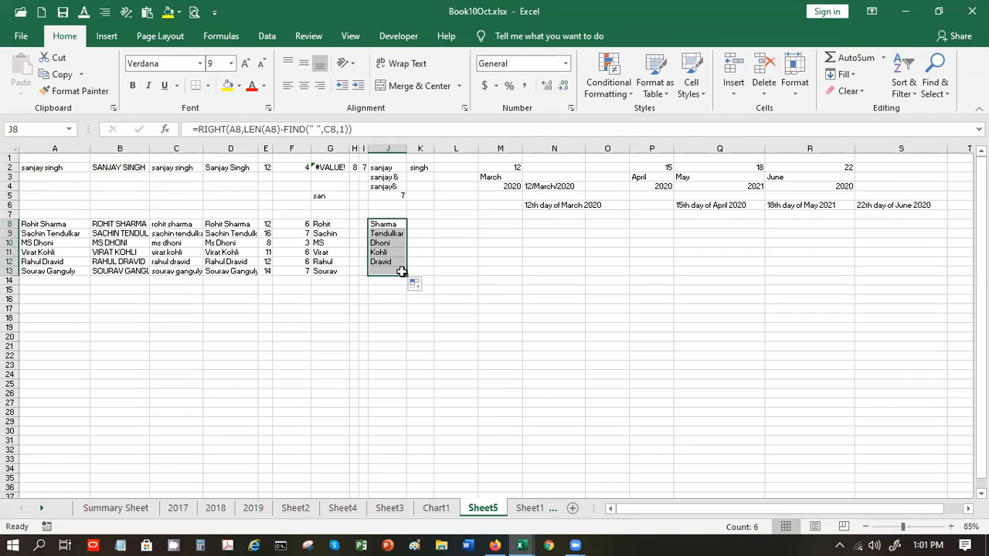
double_click(407, 148)
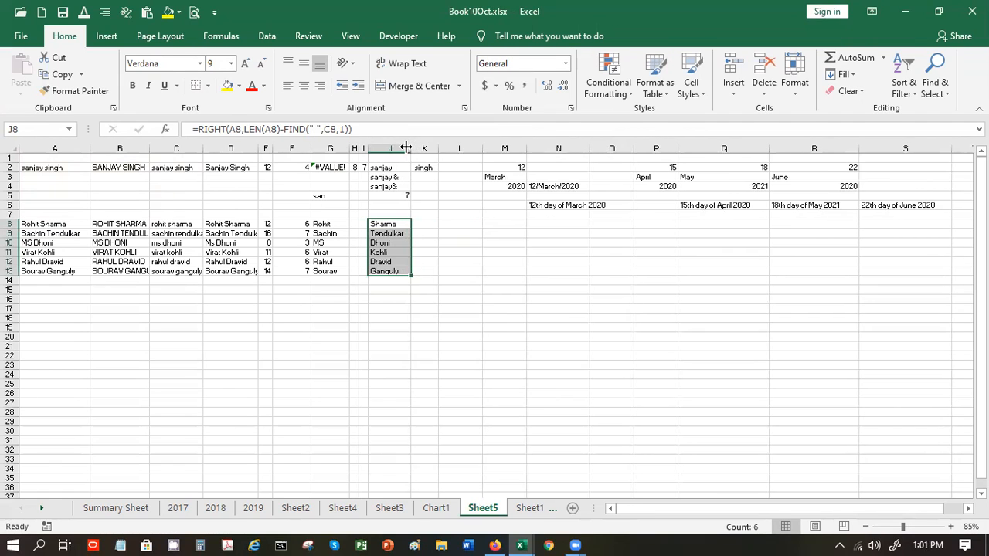
left_click(405, 297)
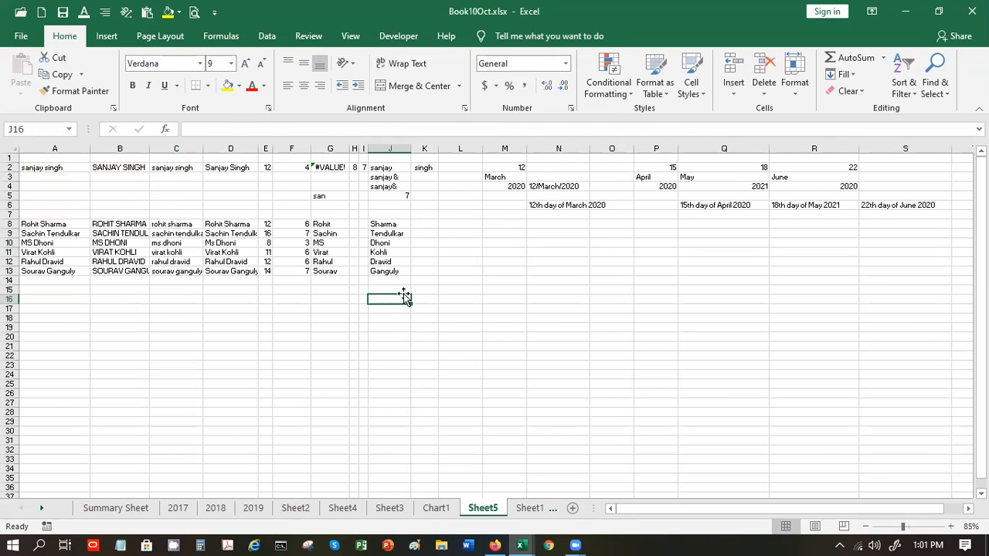
left_click(377, 224)
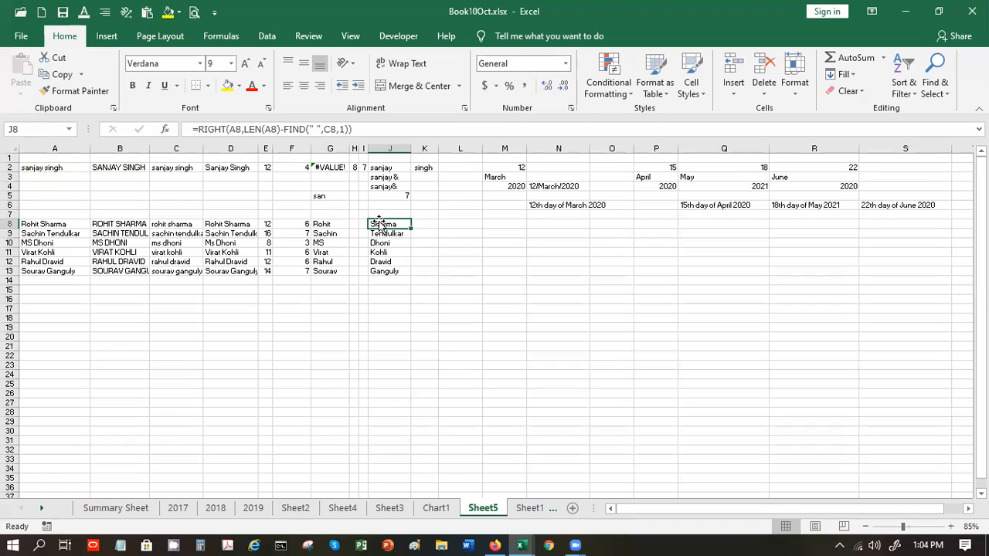
- Type the headings Debit in M8 and Credit in N8
left_click(473, 228)
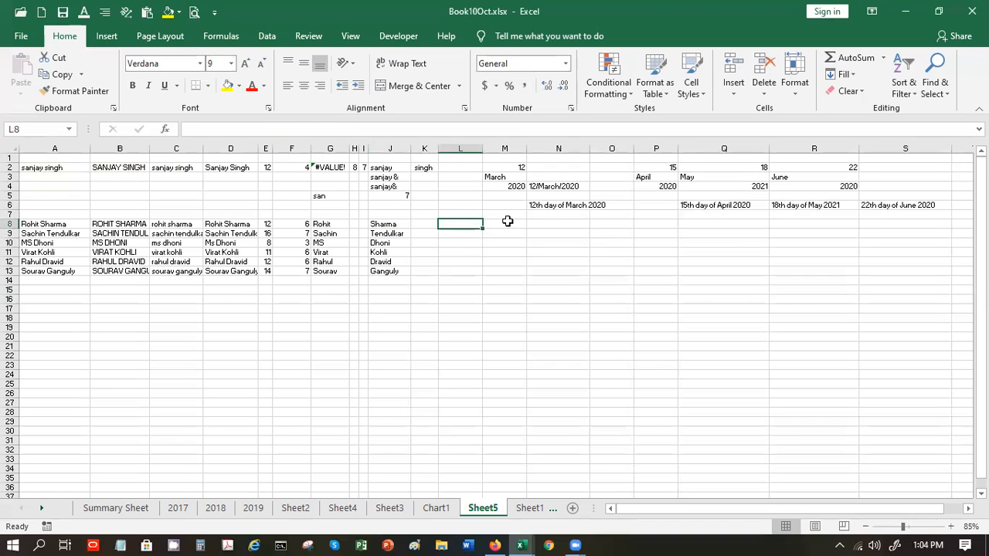
left_click(507, 222)
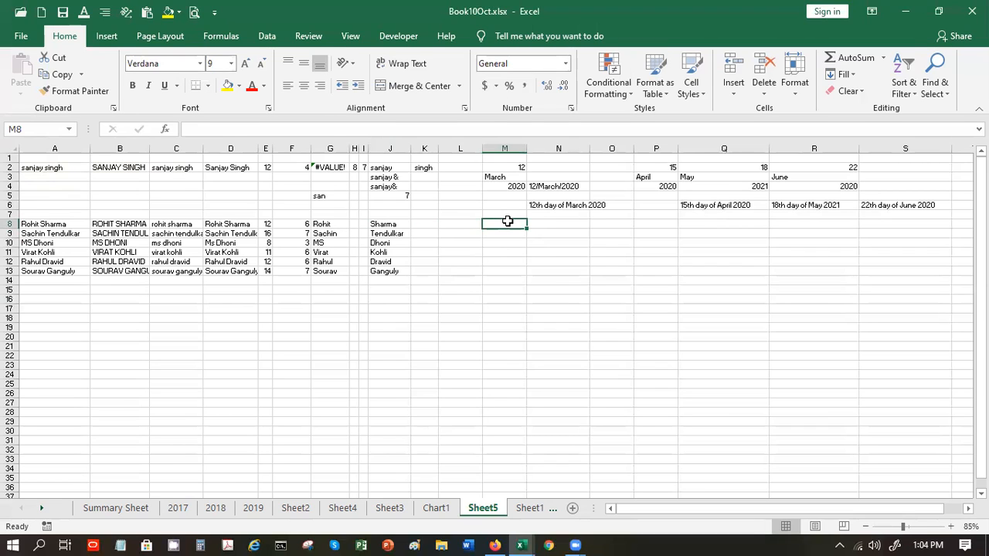
type("De")
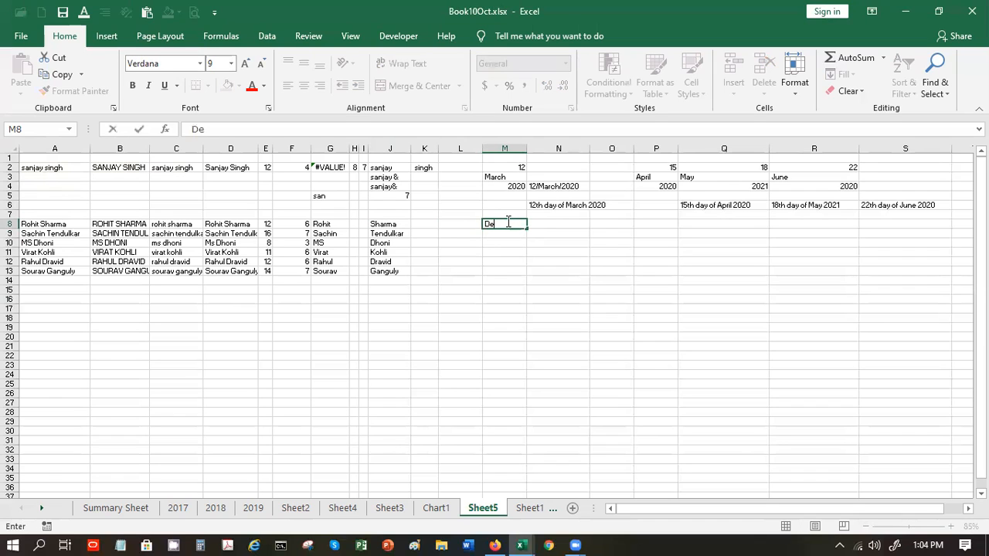
type("bit")
key("Tab")
type("Cr")
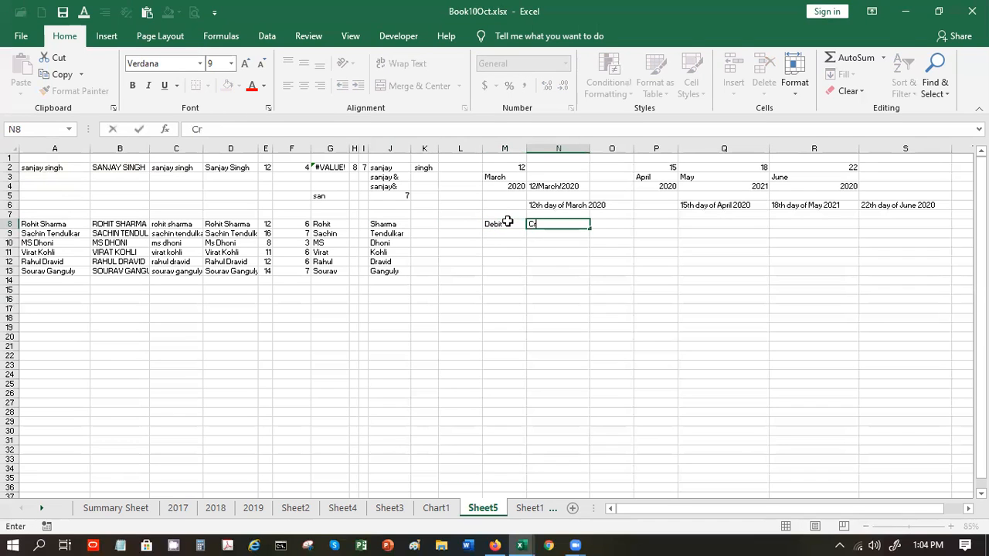
type("edit")
key("Return")
- Enter 1000 in M9 and 1400 in N9, then begin an =IF formula in O9
type("10")
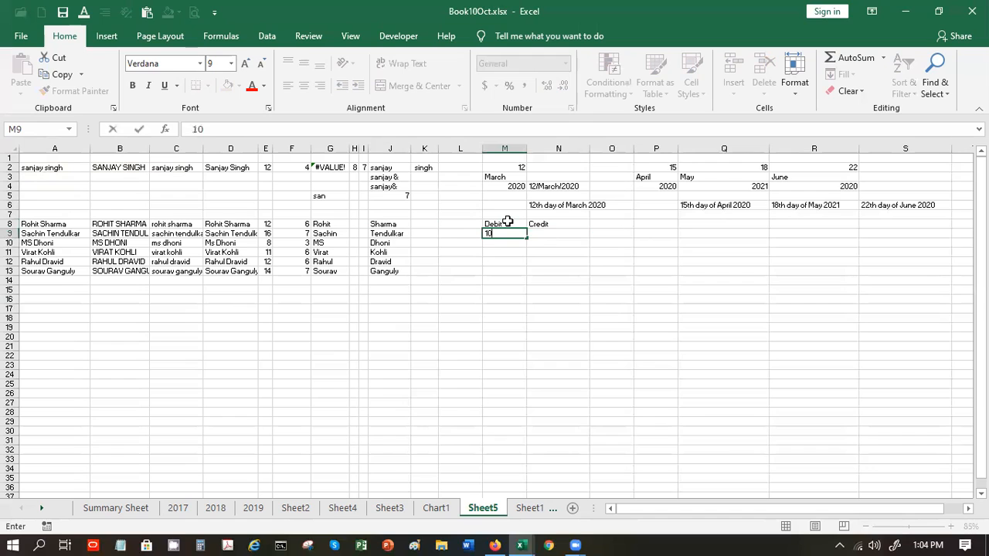
type("00")
key("Tab")
type("1")
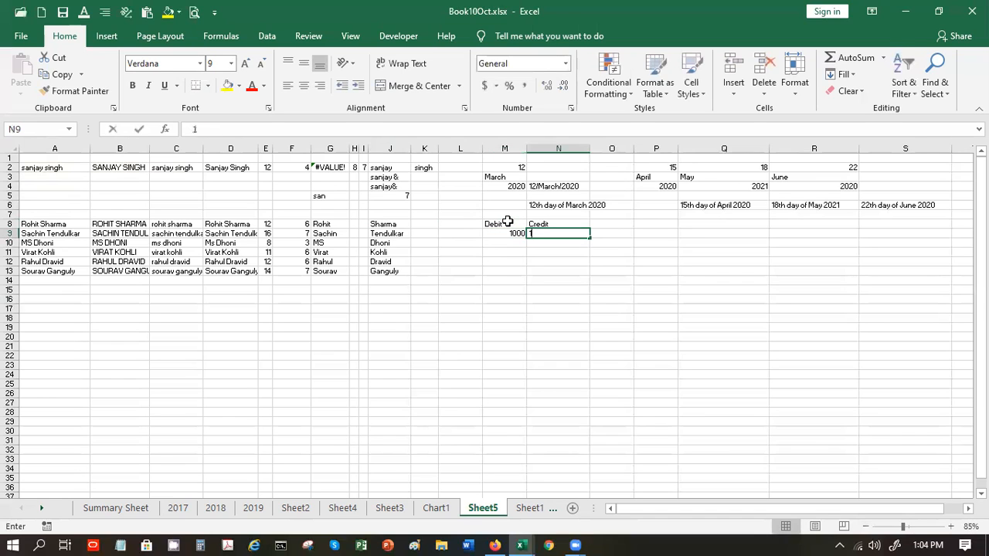
type("400")
key("Tab")
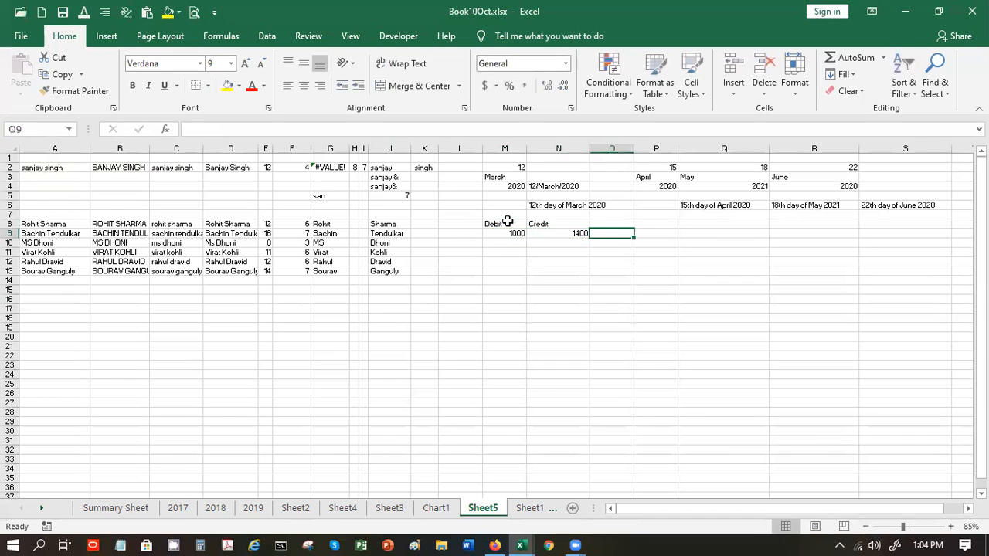
type("=if")
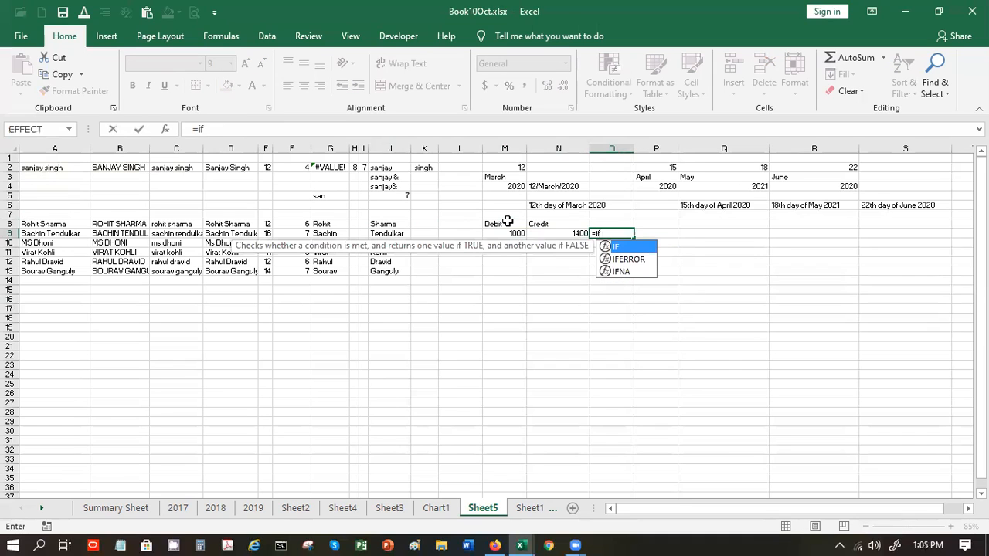
- Enter =IF(M9>N9,"Debit is more",O8) in O9 to compare debit with credit
double_click(620, 247)
left_click(516, 234)
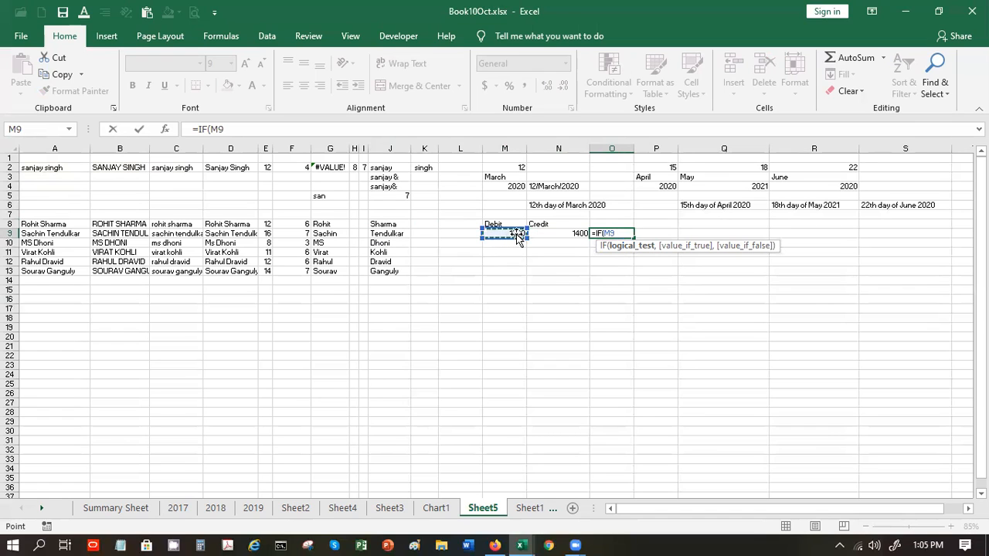
type(">")
left_click(553, 235)
type(",\"D")
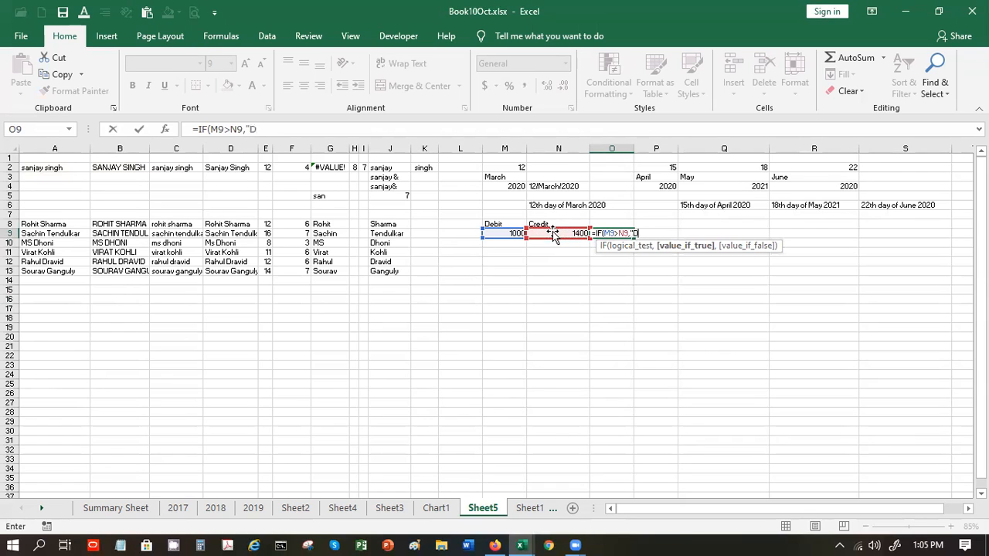
type("ebit is more")
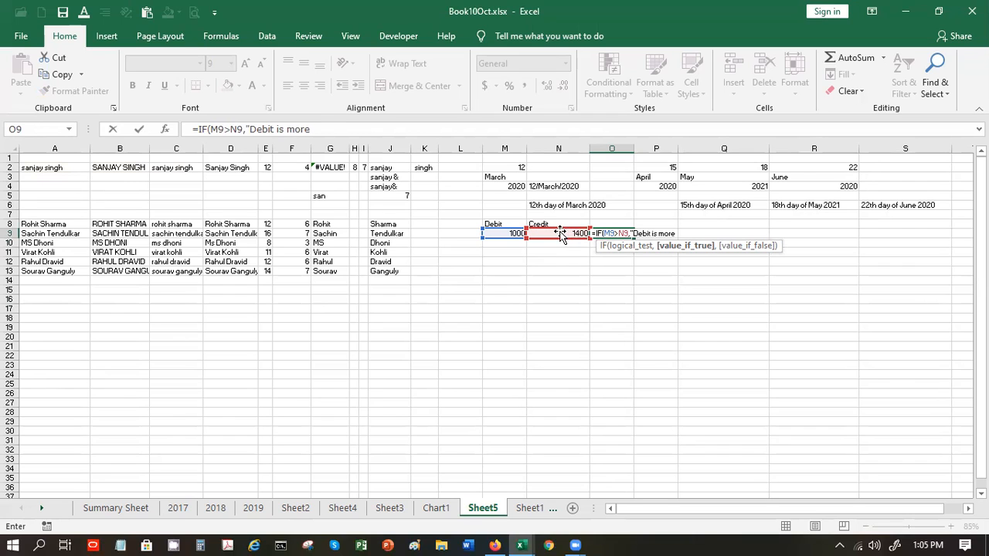
type("\"m")
key("BackSpace")
type(",")
type(",")
key("Return")
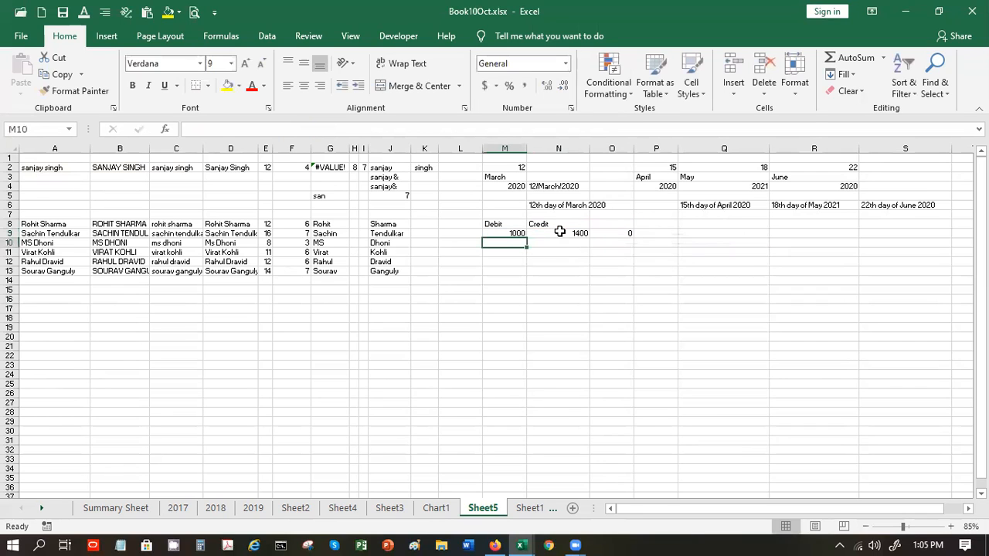
- Replace O9's false result with "credit is more" so it displays that text
left_click(612, 233)
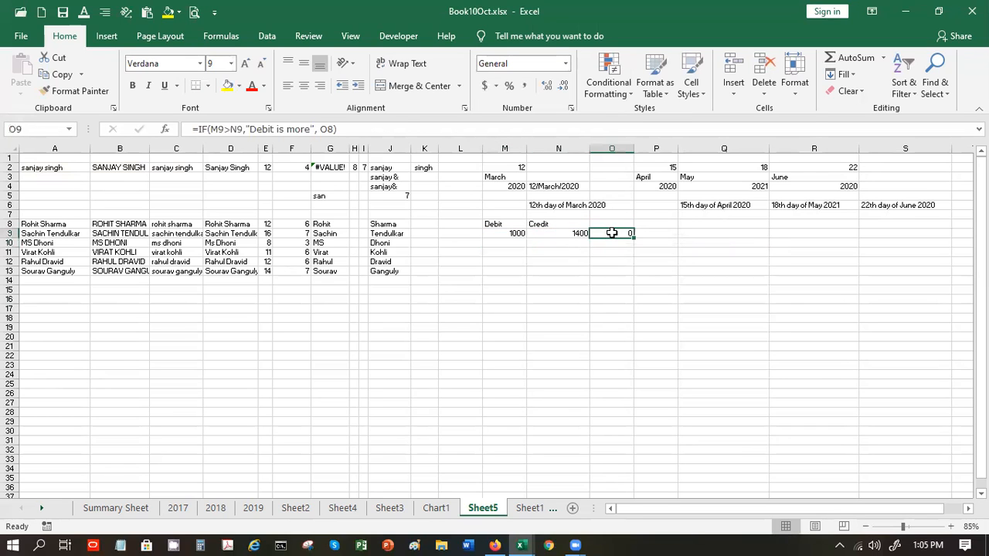
left_click(333, 129)
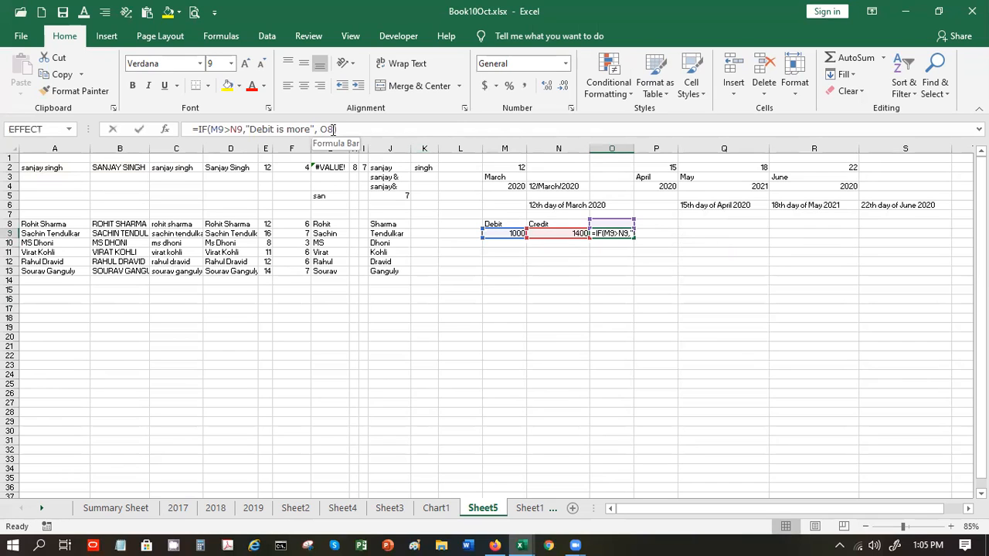
key("BackSpace")
key("BackSpace")
type("\"\"")
type("edit is m")
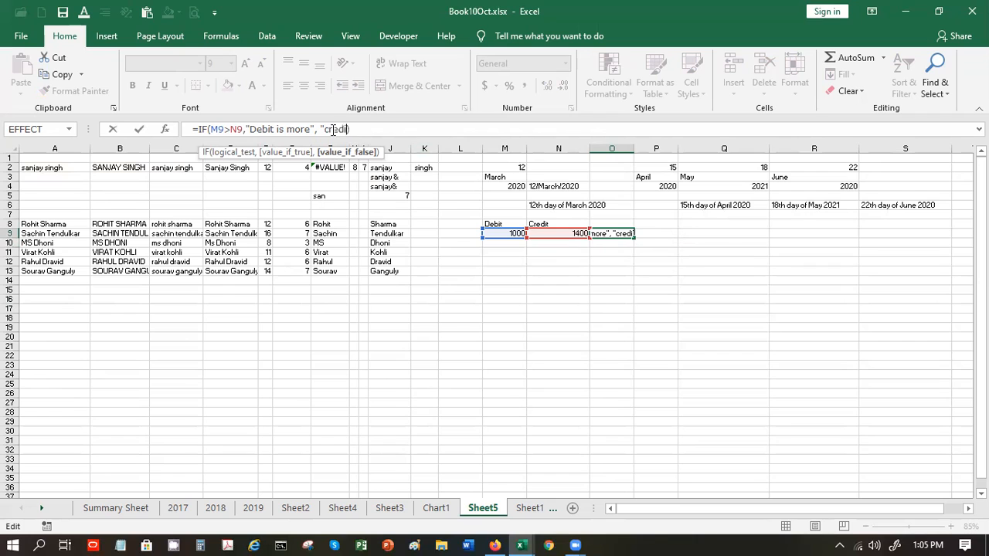
type("ore\"")
key("Return")
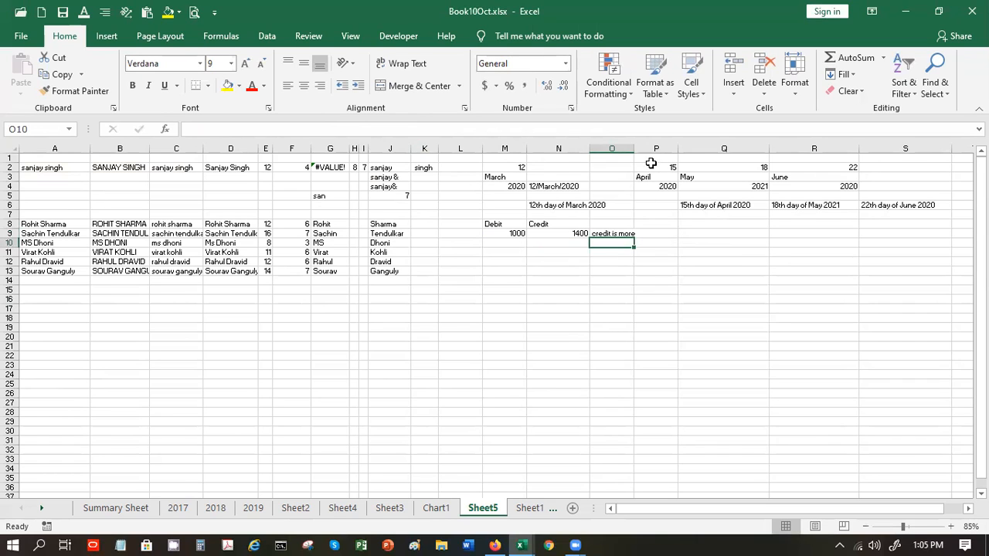
- Widen column O and change the N9 credit to 800, making O9 show Debit is more
left_click_drag(633, 148, 646, 149)
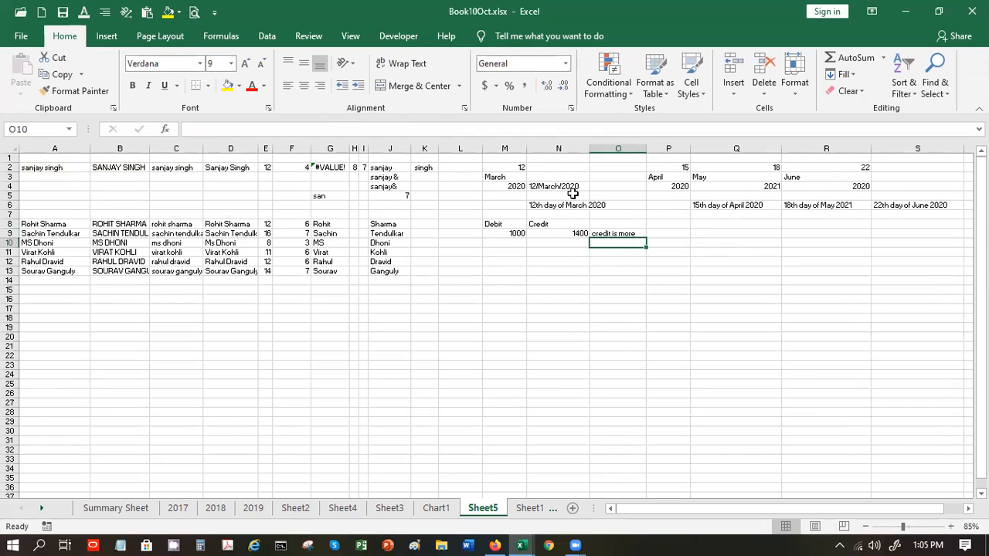
left_click(561, 231)
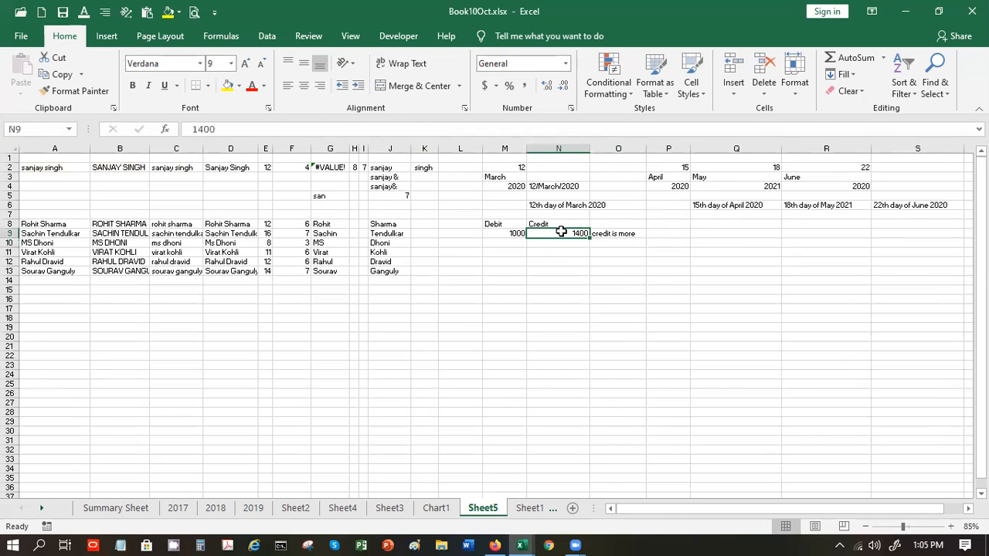
type("800")
key("Return")
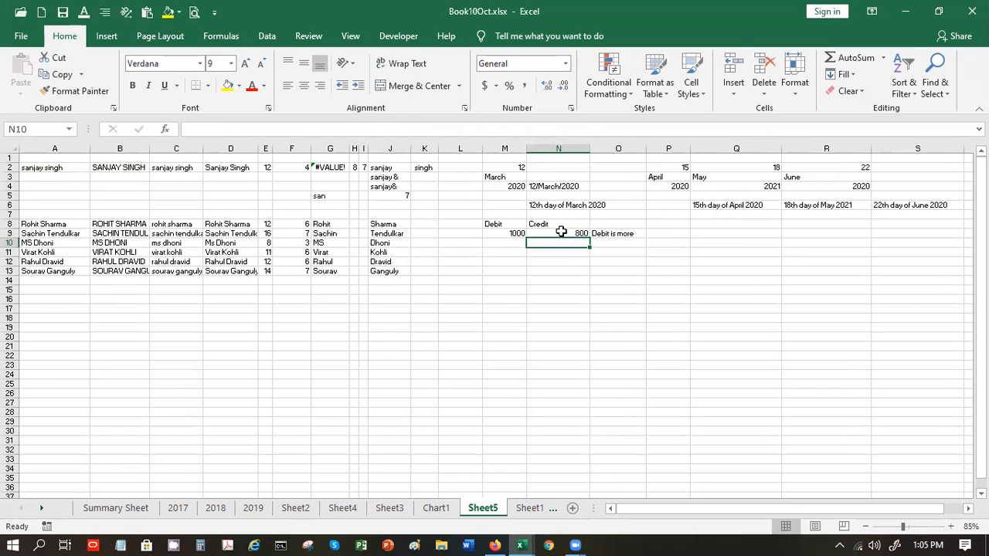
left_click(607, 236)
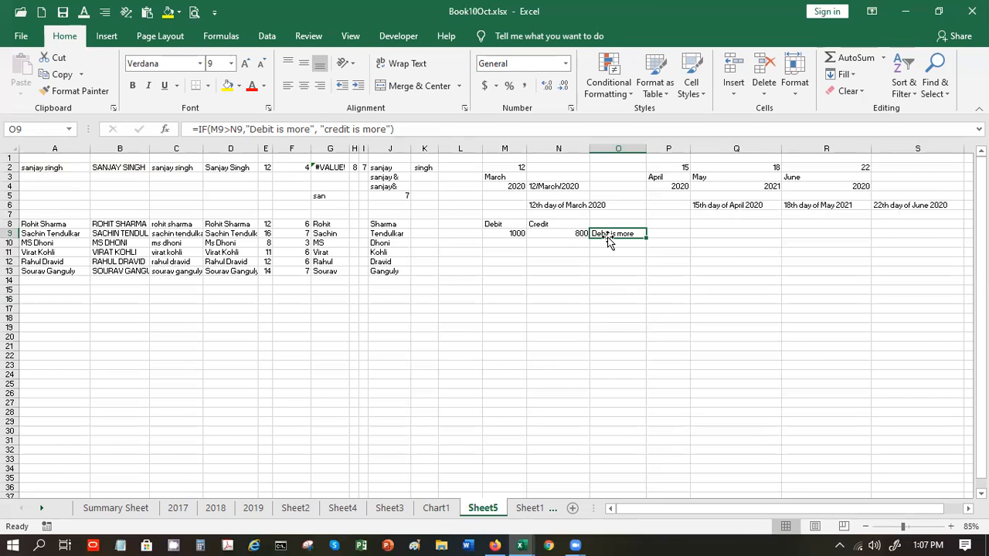
- Select cell M12 to begin the score table below the Debit/Credit figures
left_click(490, 261)
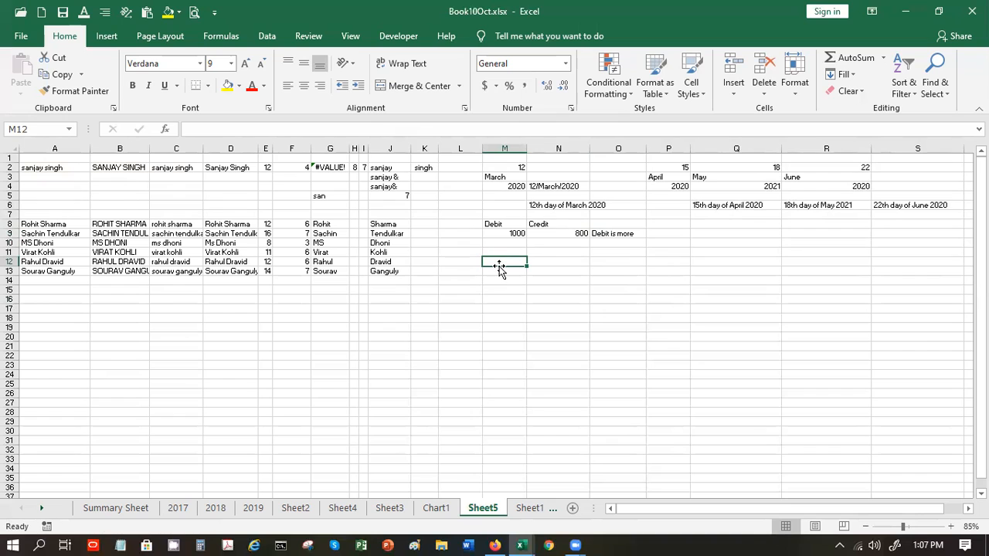
- Enter the table headings in M12:N12, with Grade in N12
type("Sourav")
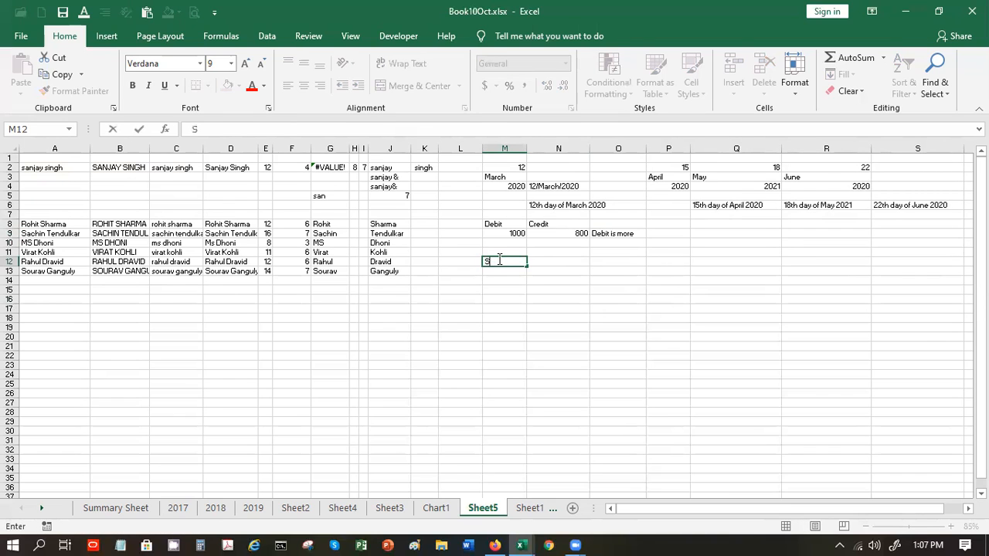
key("Tab")
type("Grade")
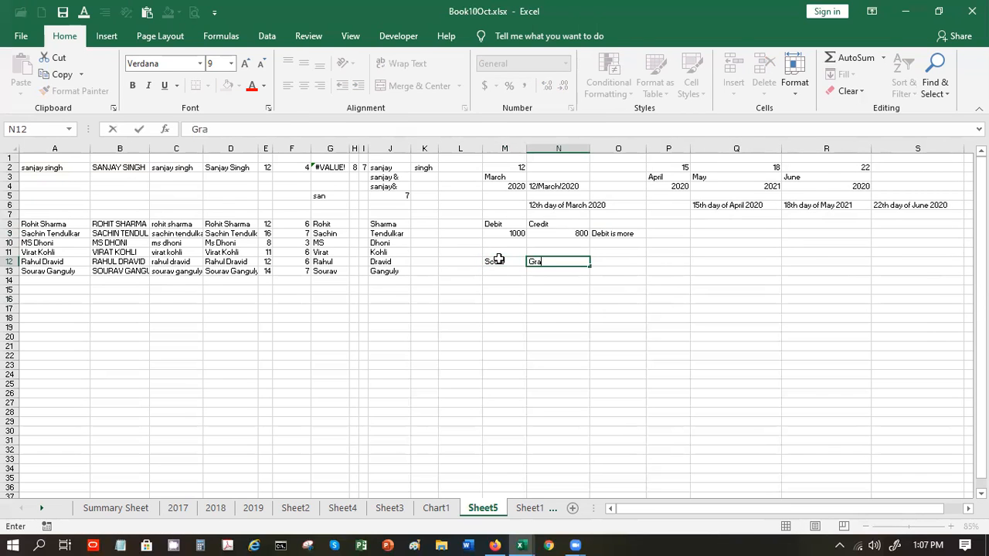
key("Return")
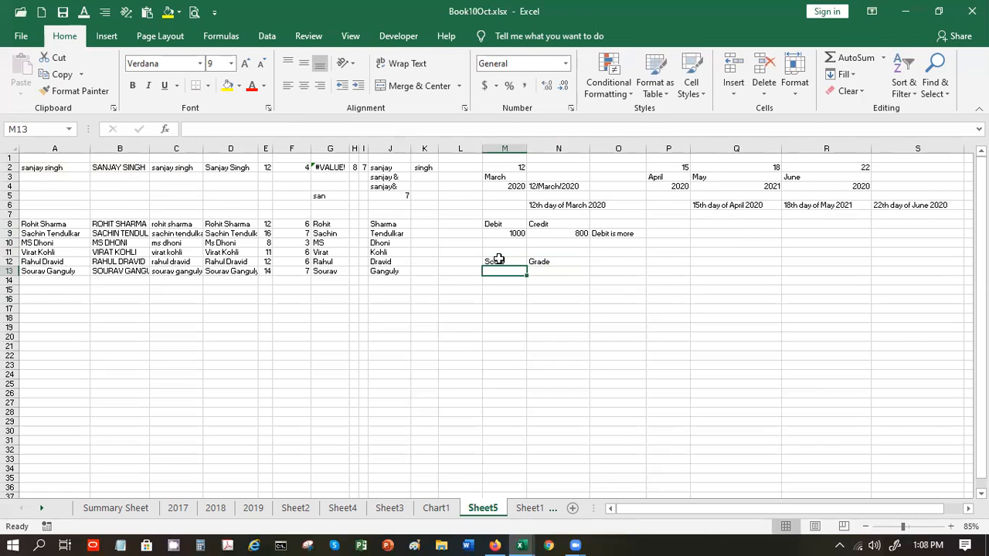
left_click(501, 251)
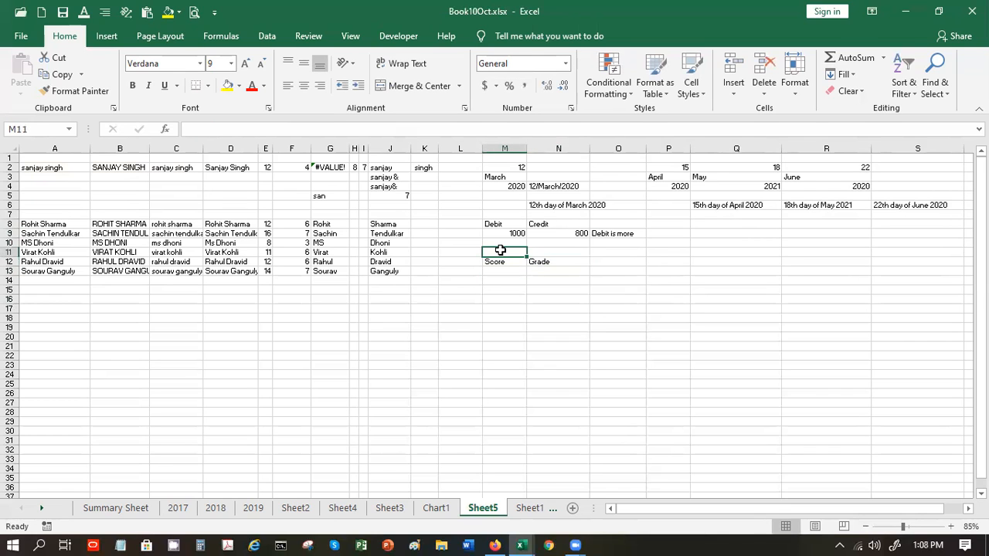
type(">")
key("BackSpace")
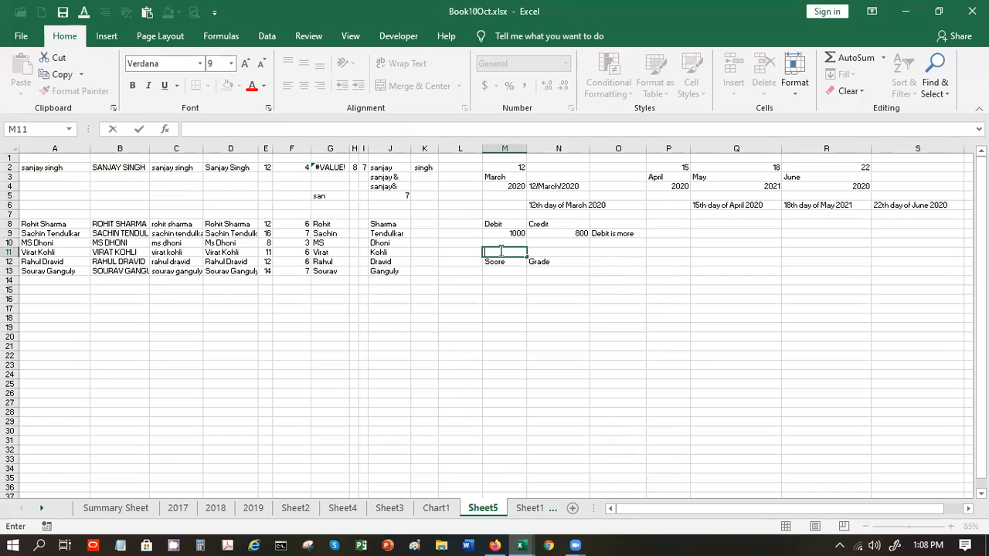
key("Return")
key("Return")
type(">")
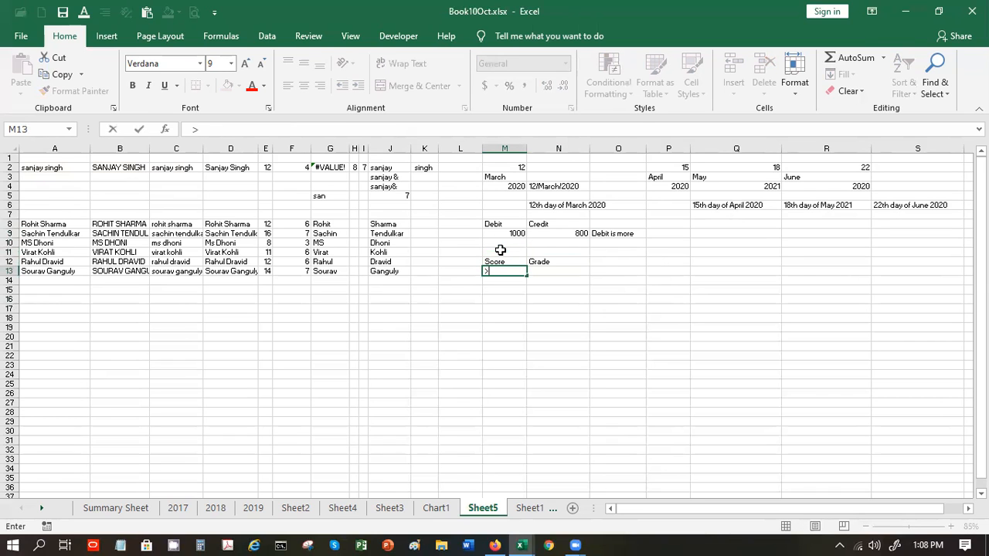
left_click(500, 249)
type("0")
key("Tab")
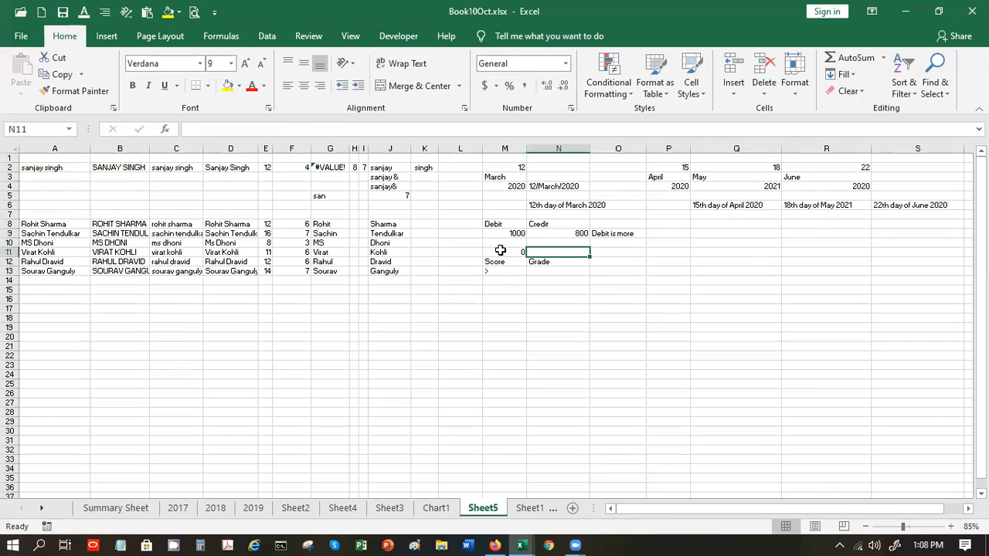
- Enter thresholds >90 with grade A and >70 with grade B in rows 13–14
left_click(503, 271)
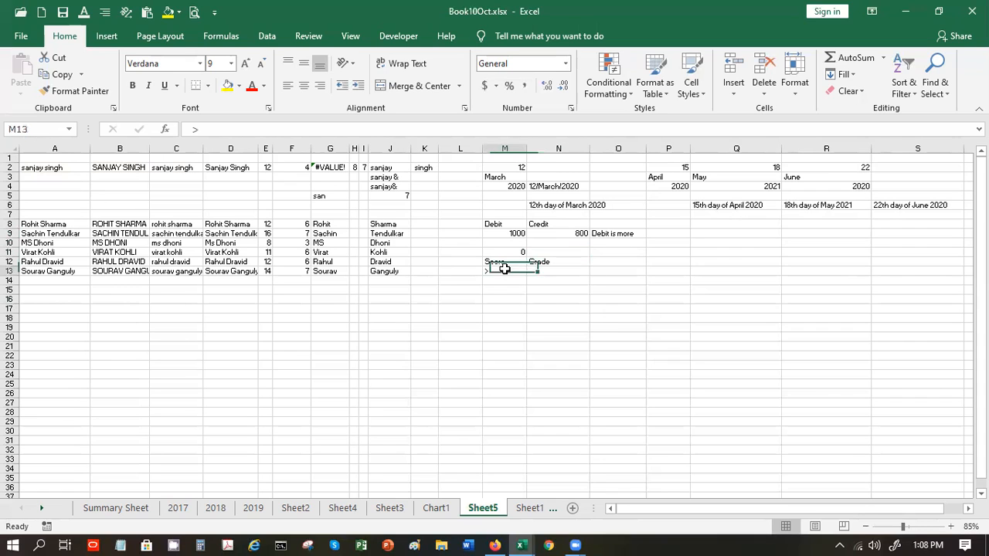
left_click(327, 127)
type("90")
key("Tab")
type("A")
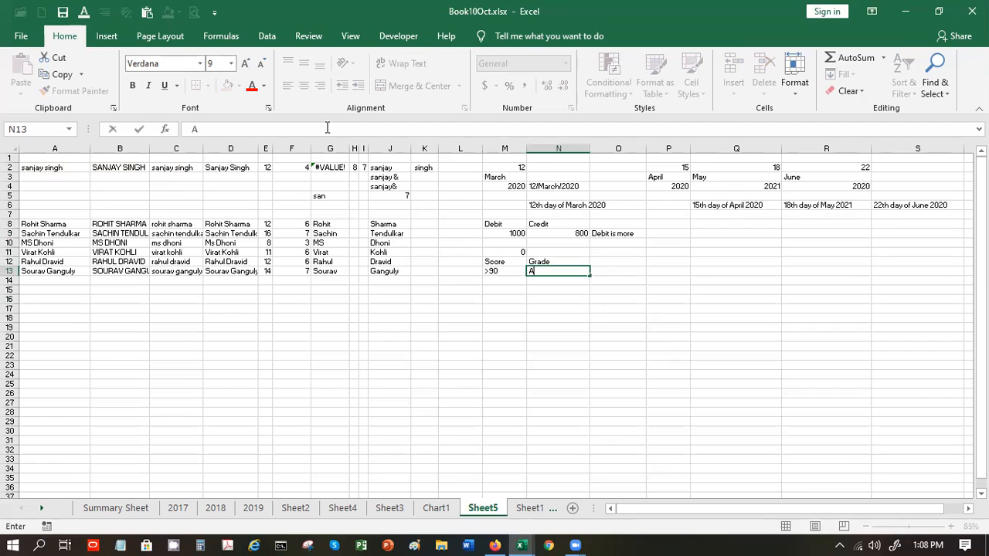
key("Return")
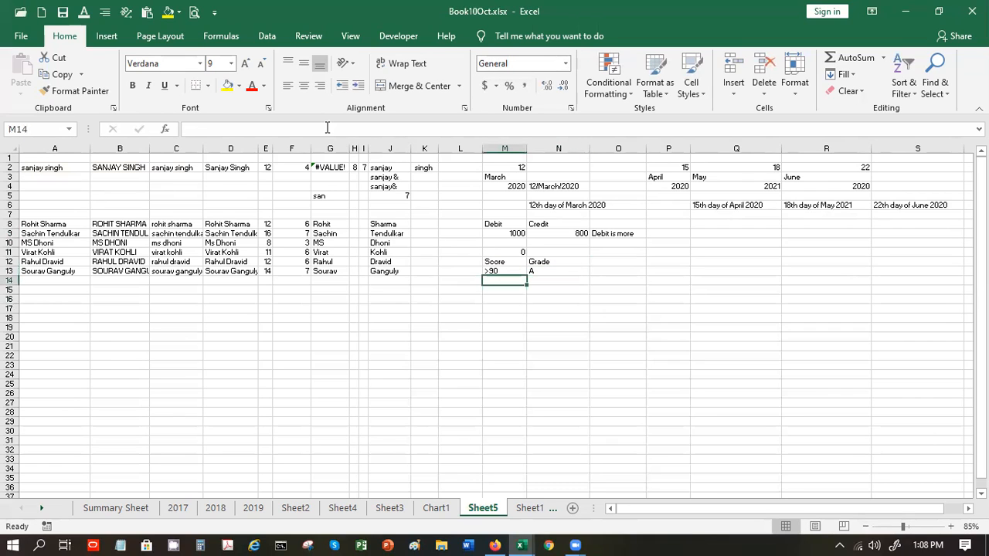
type(">70")
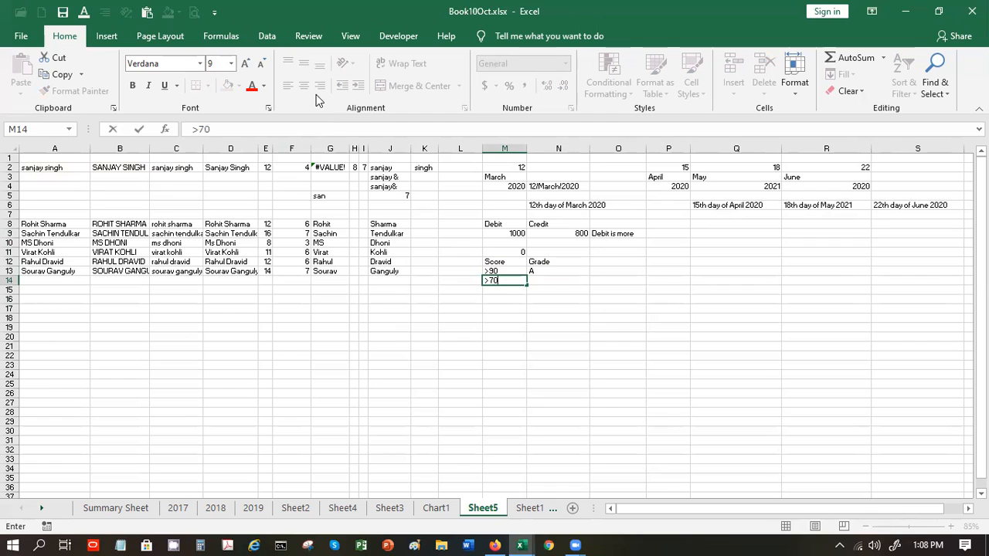
key("Tab")
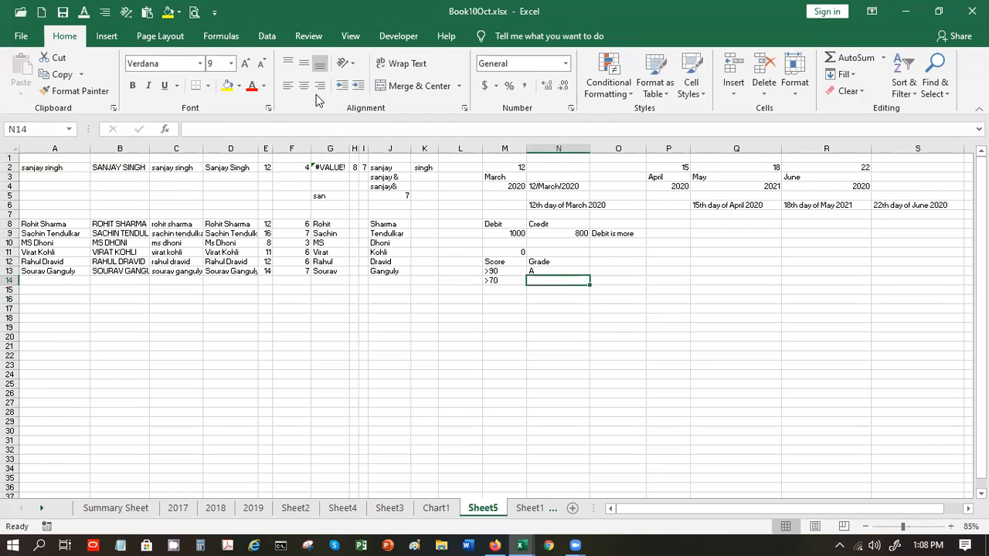
type("V")
key("BackSpace")
type("B")
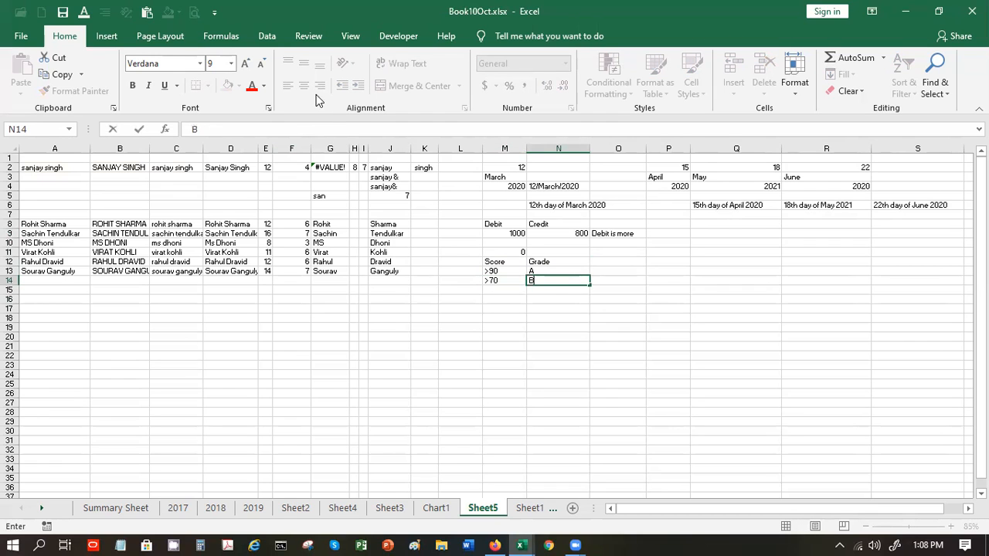
key("Return")
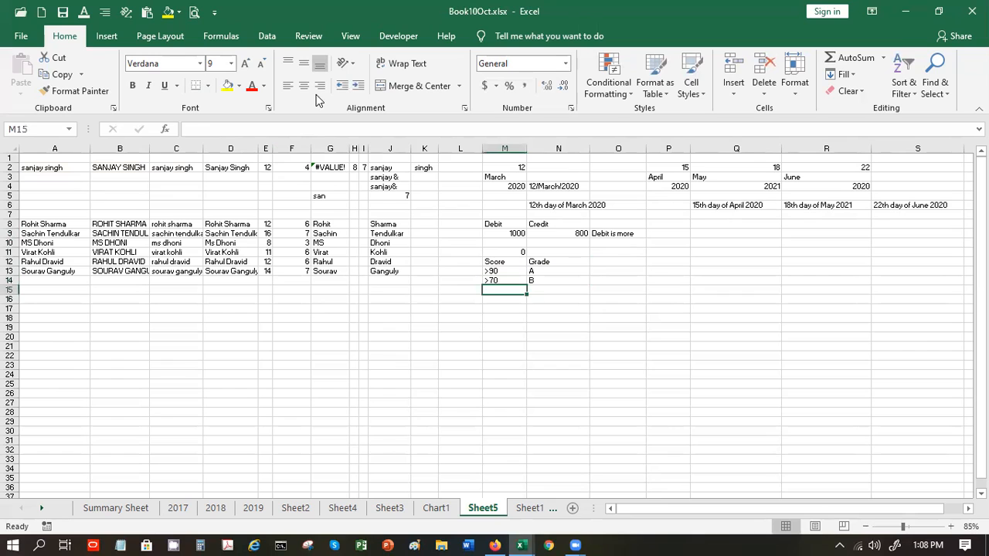
- Add >50 with grade C and the final grade D, then zoom the sheet to about 96%
type(".")
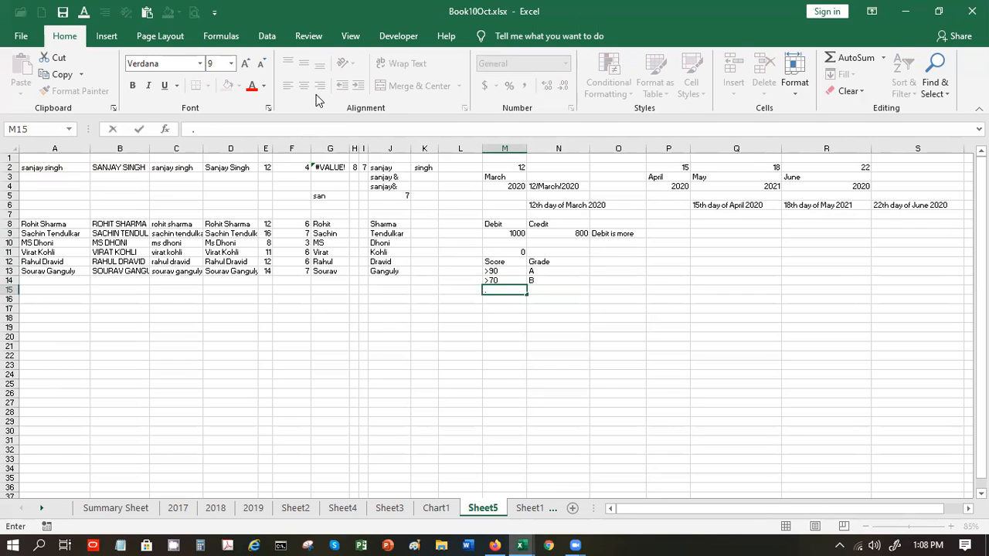
key("shift")
key("shift")
key("shift")
key("shift")
key("shift")
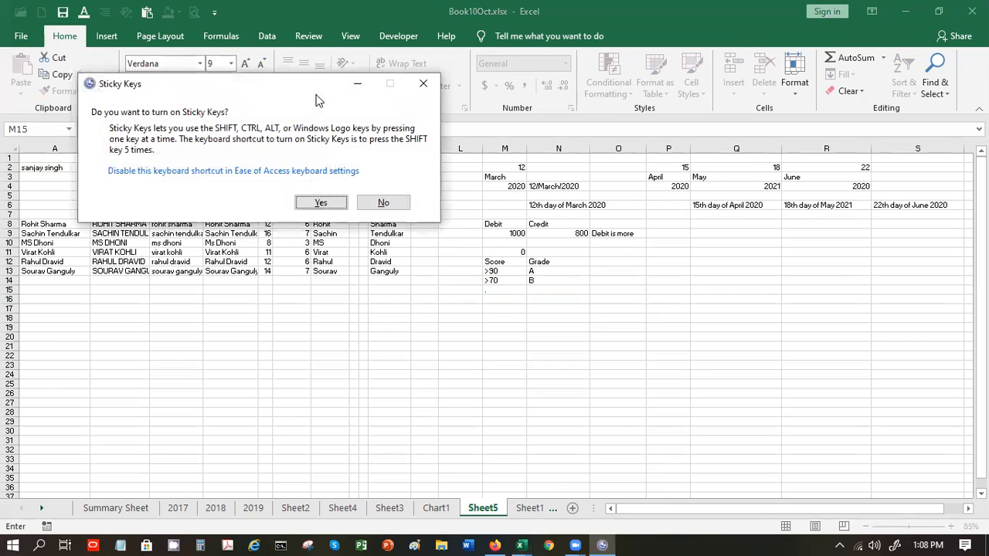
key("Escape")
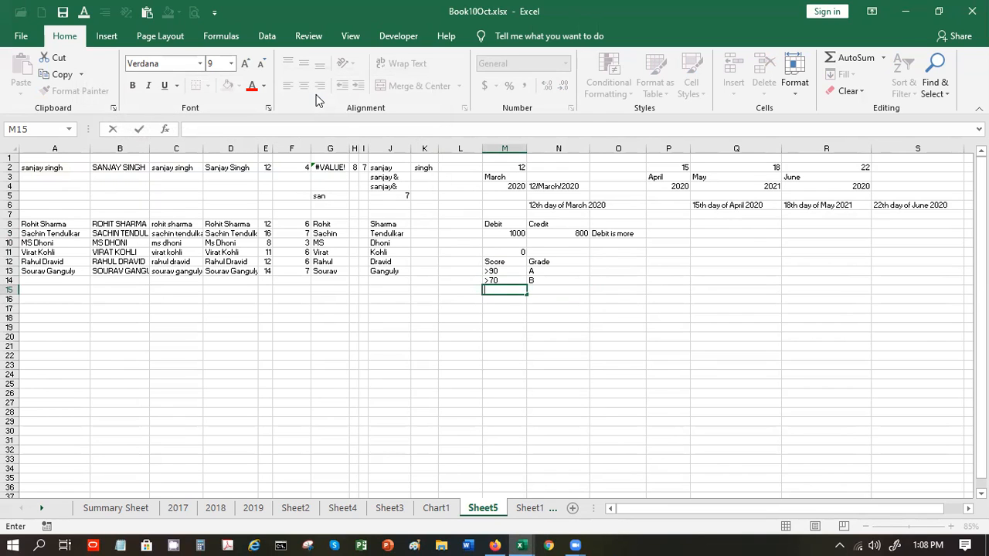
type(">50")
key("Tab")
type("C")
key("Return")
key("Tab")
type("D")
key("Return")
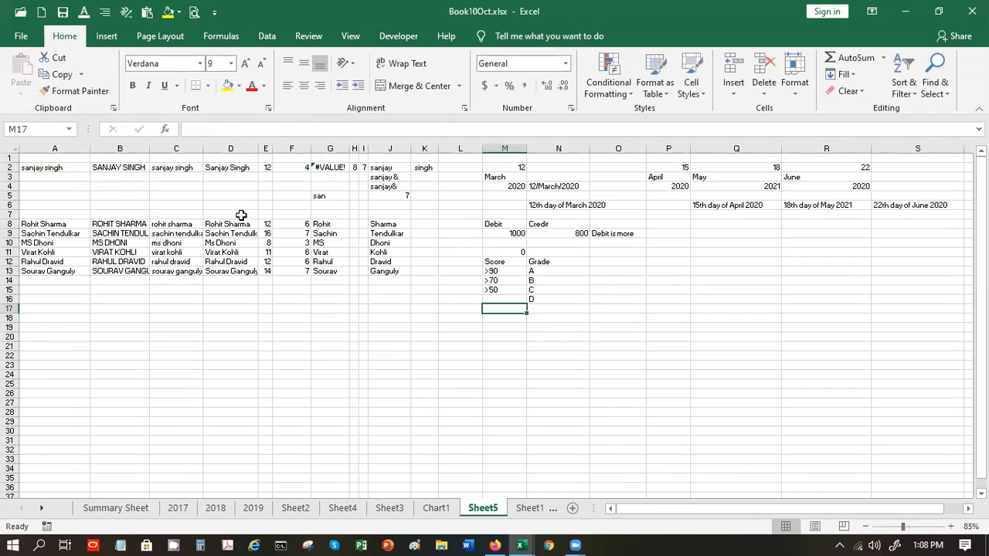
scroll(539, 326, "down", 2)
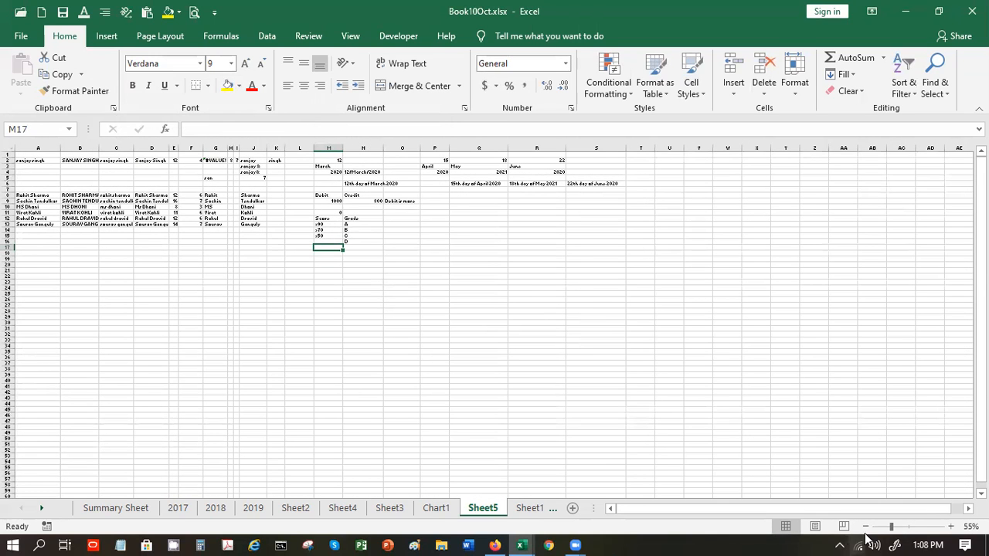
left_click(909, 527)
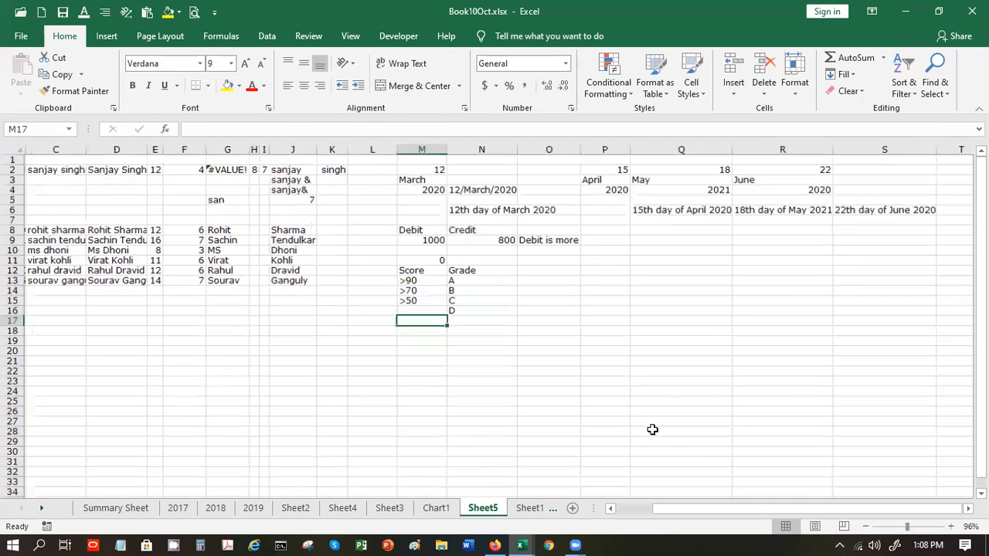
key("Down")
key("Down")
key("Down")
- Type the headings Student Name, Score and Grade across M20:O20
type("Stud")
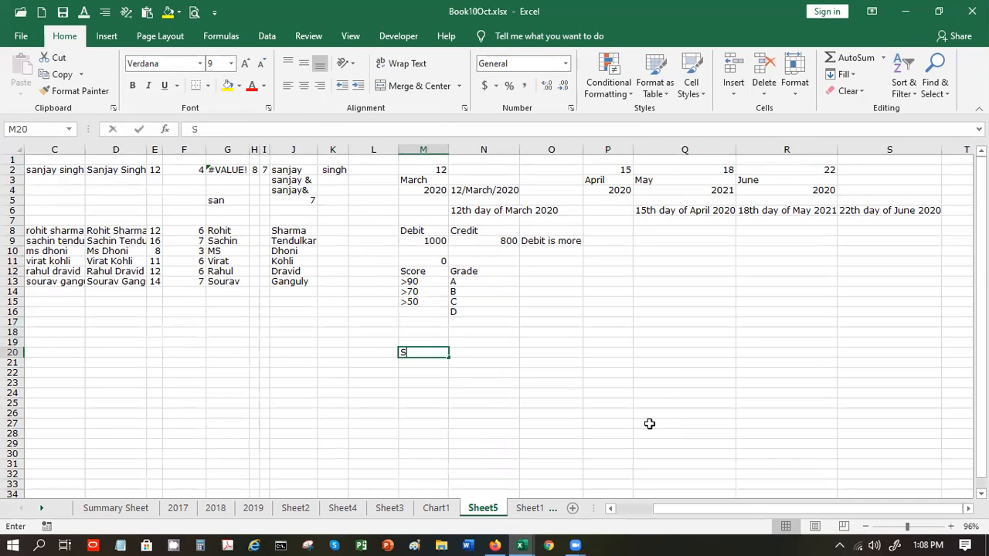
type("Name")
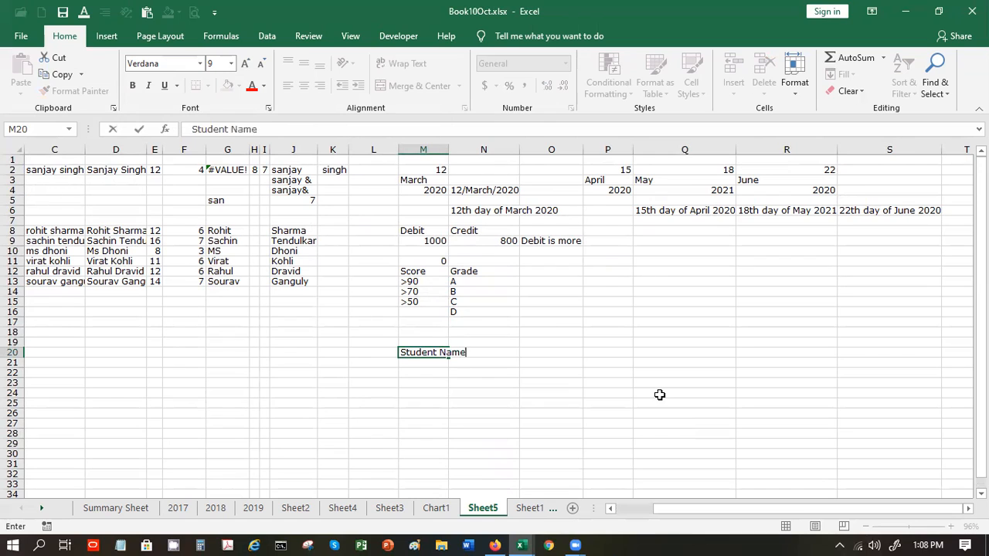
key("Tab")
type("Score")
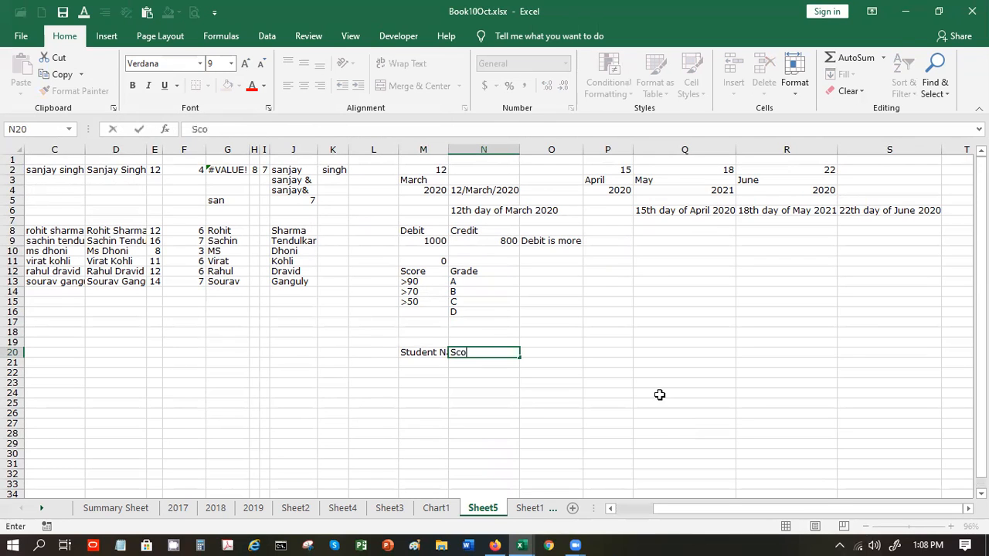
key("Tab")
type("Grade")
key("Return")
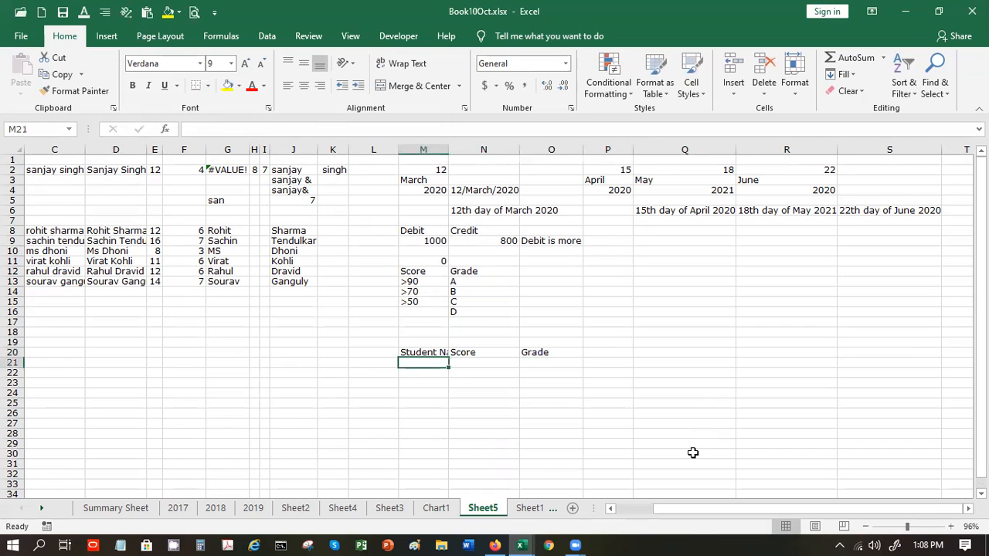
- Enter the first two students' names with scores 95 (A) and 78 (B)
type("Aja")
type("uy")
key("BackSpace")
key("BackSpace")
type("y")
key("Tab")
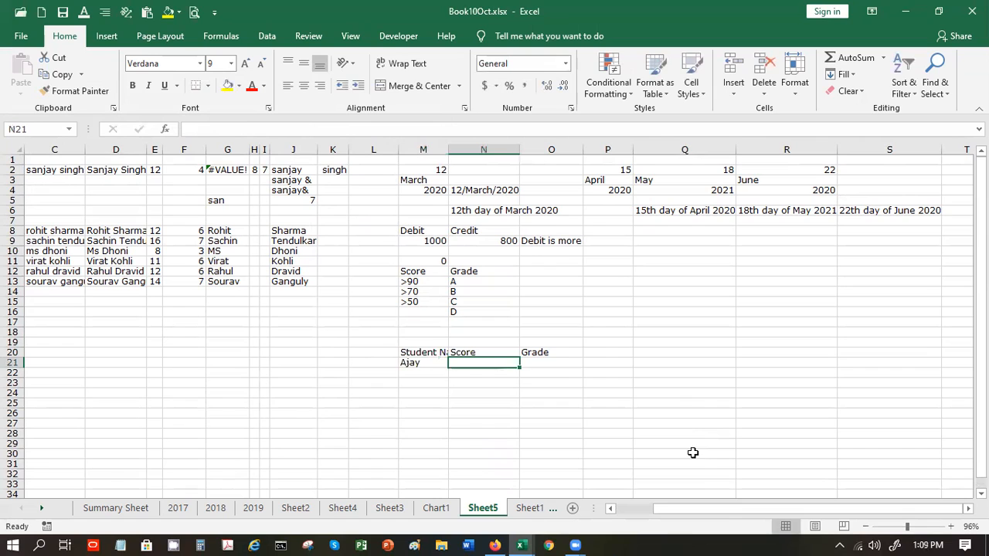
type("95")
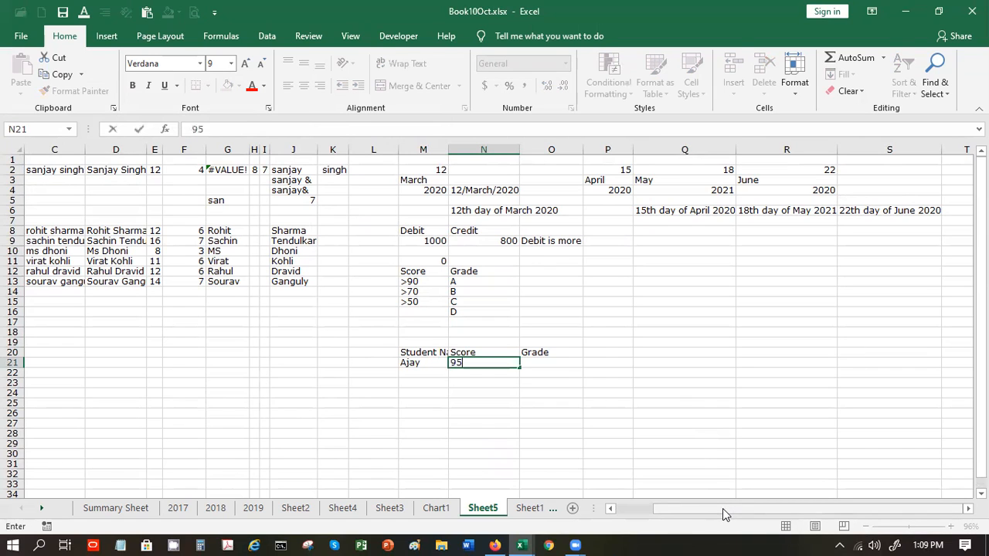
key("Tab")
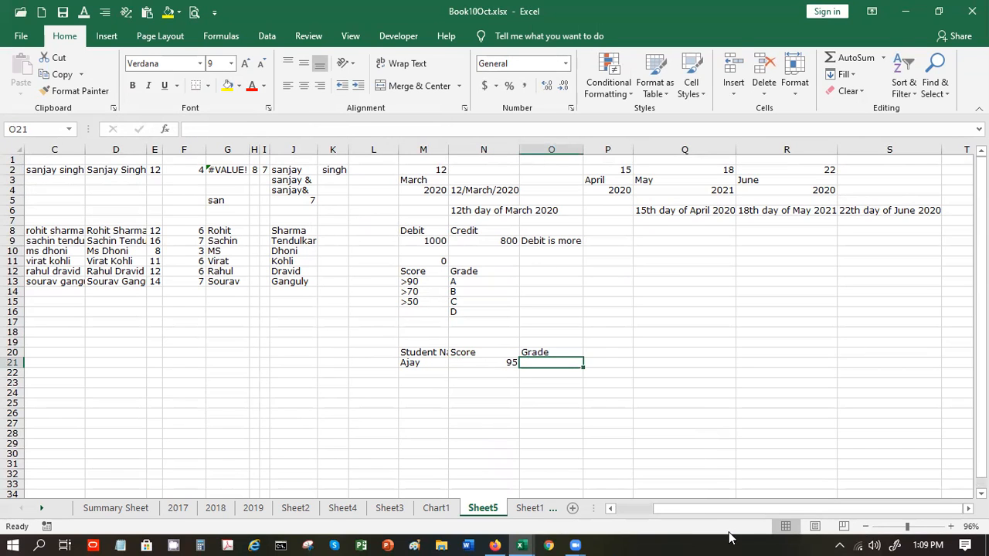
type("A")
key("Return")
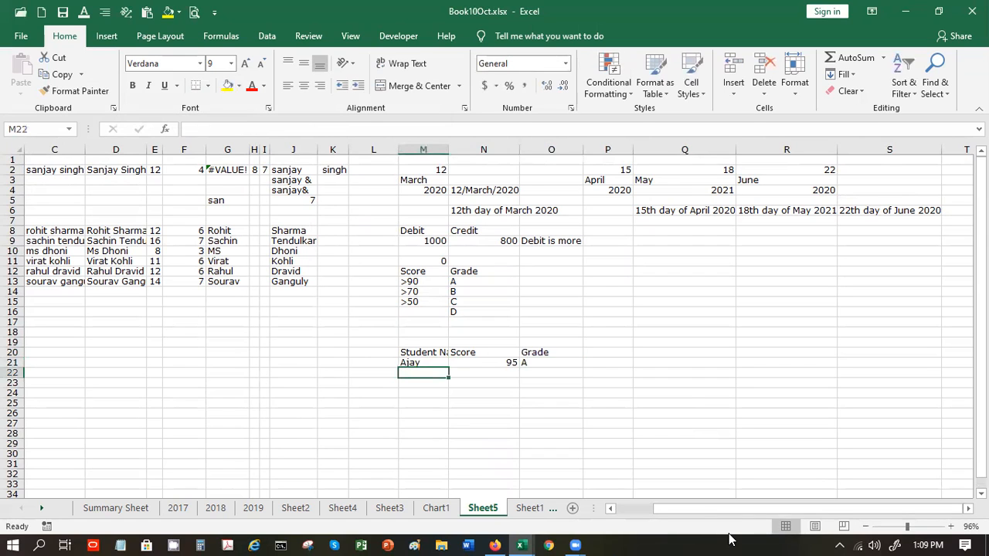
type("S")
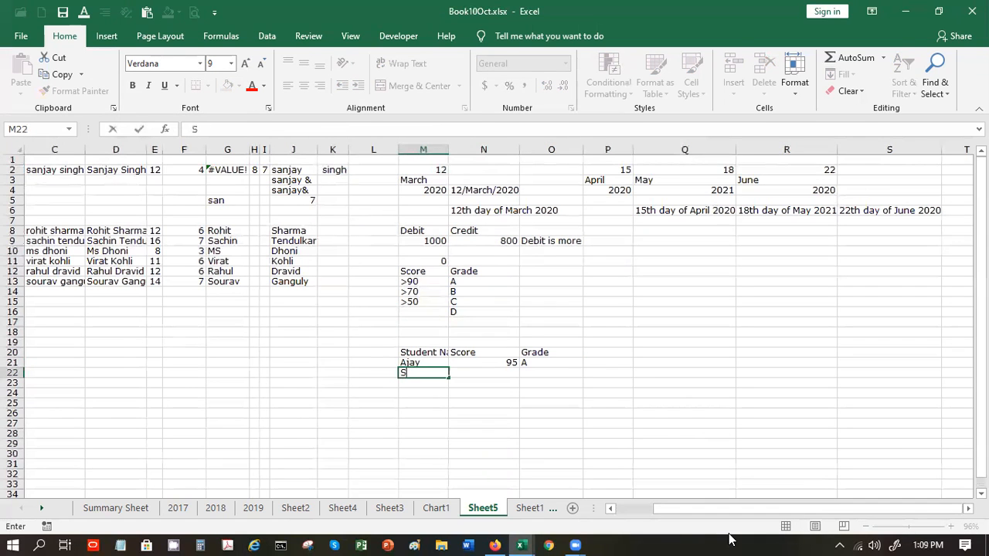
type("apna")
key("Tab")
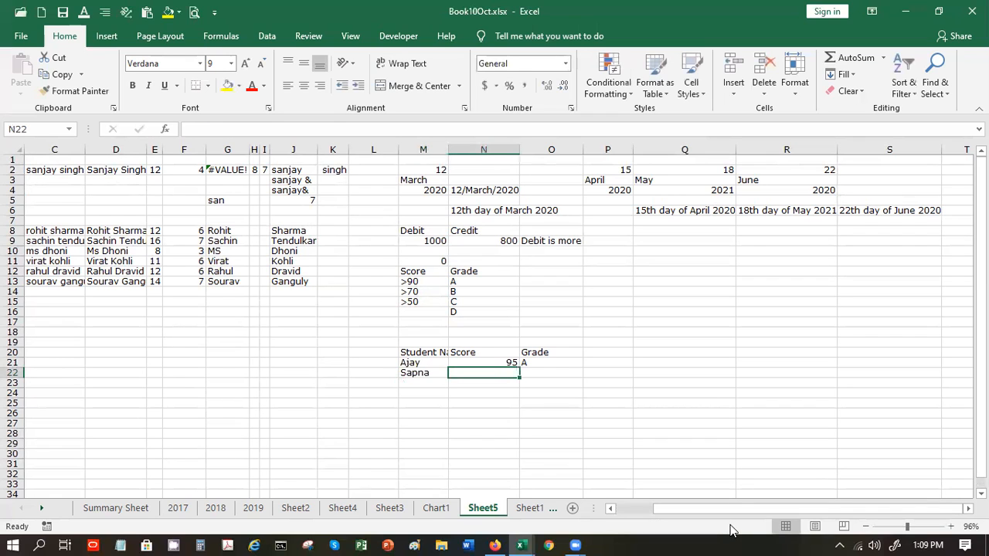
type("78")
key("Tab")
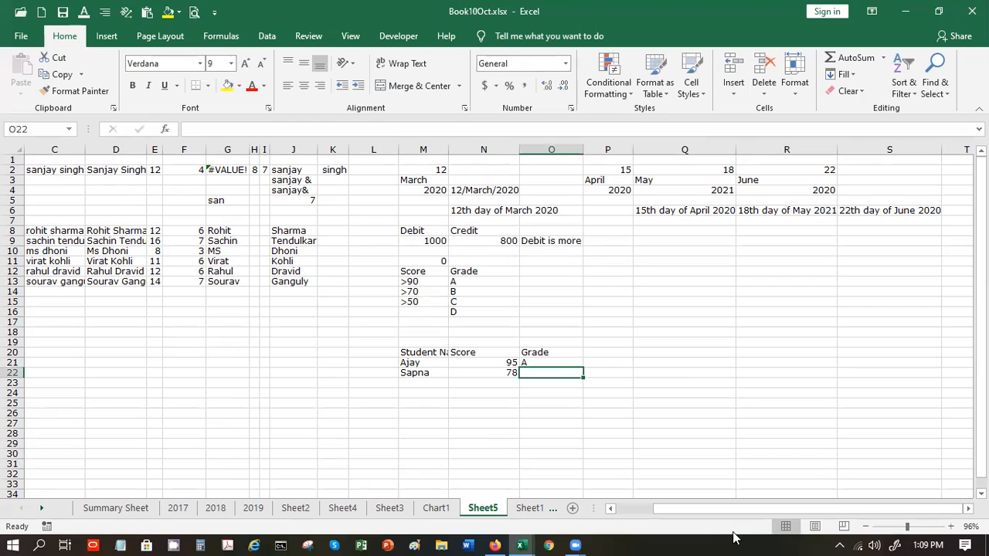
type("B")
key("Return")
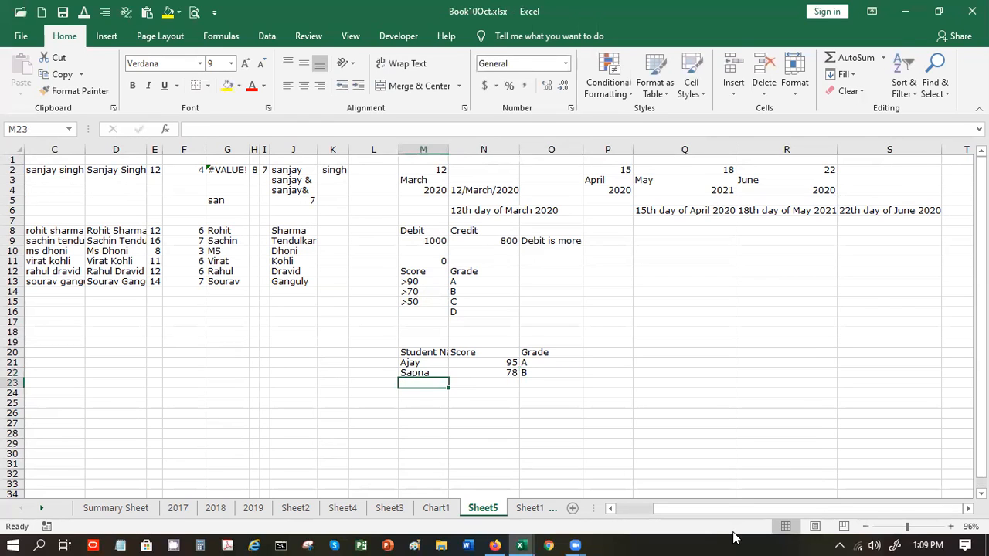
- Enter the next two students' names with scores 35 (D) and 55 (C)
type("Su")
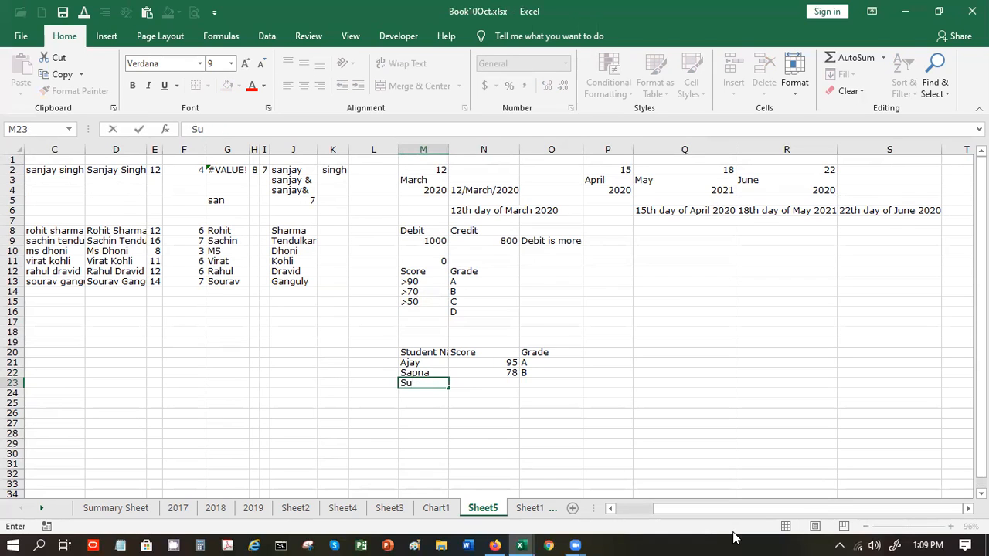
type("dhir")
key("Tab")
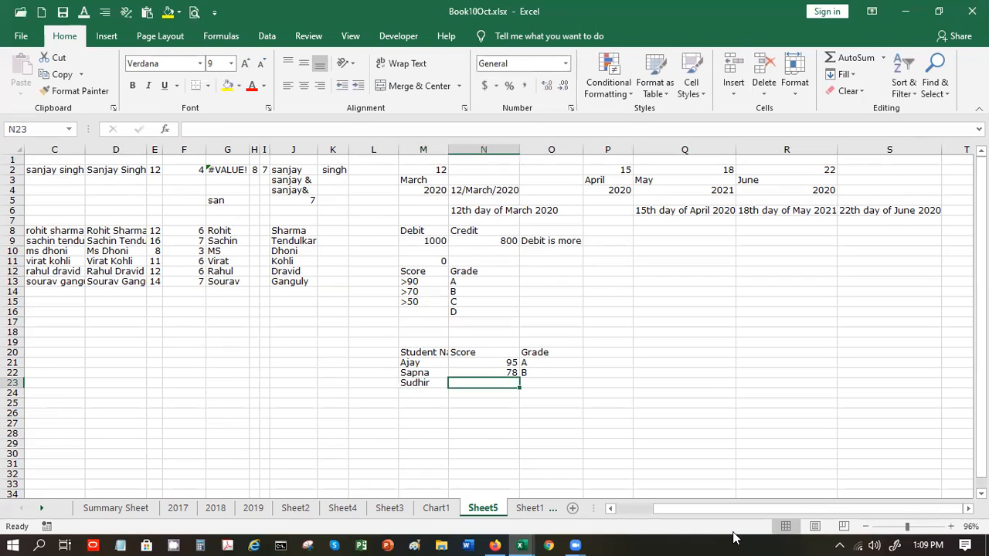
type("35")
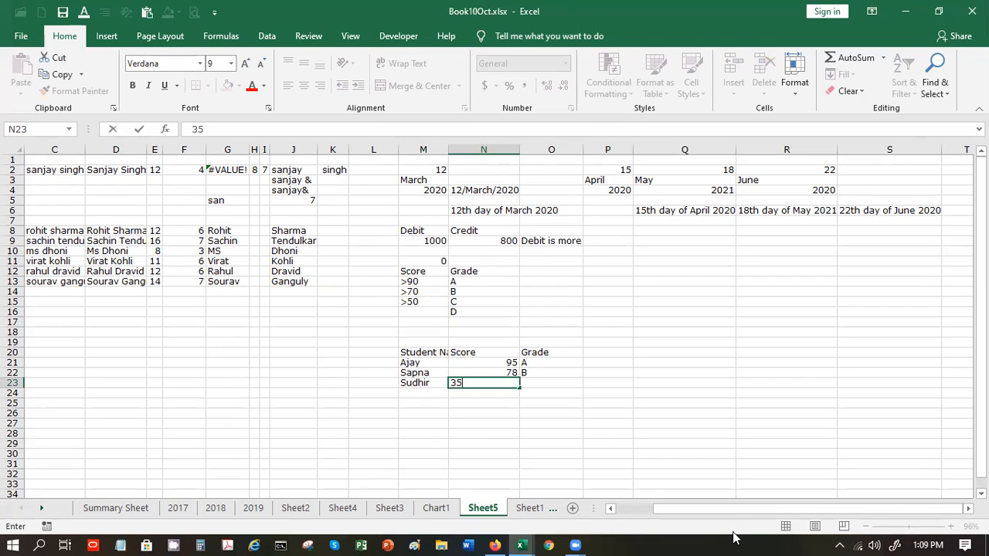
key("Tab")
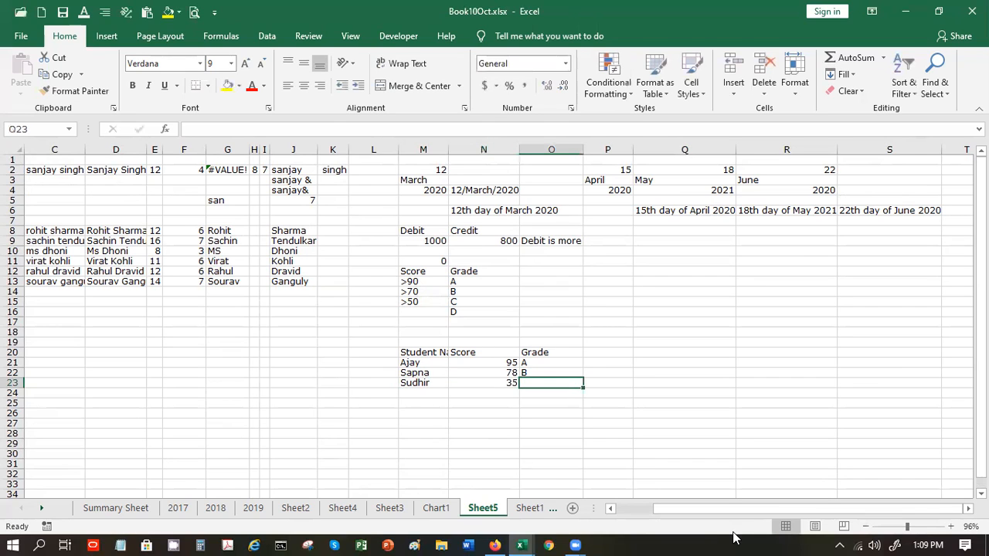
type("D")
key("Return")
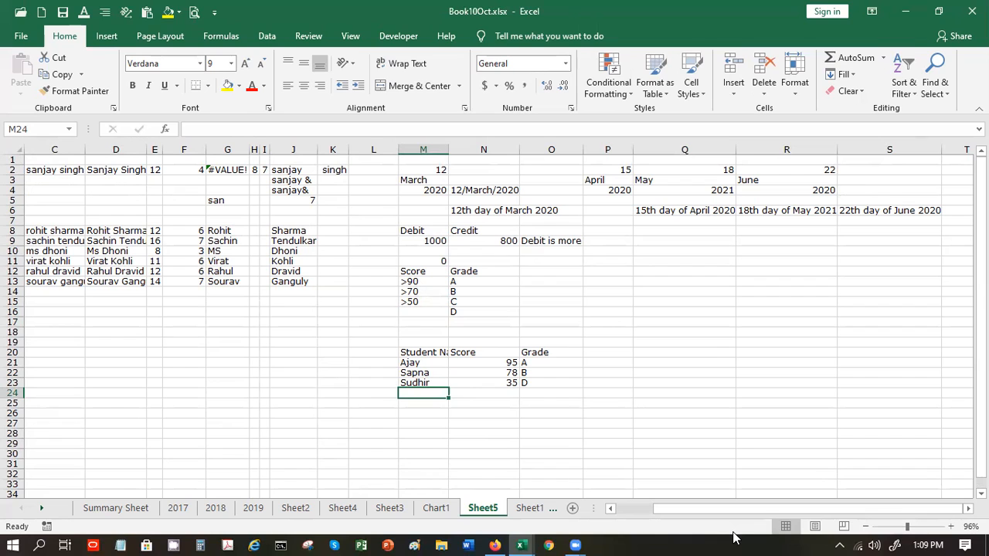
type("Manish")
key("Tab")
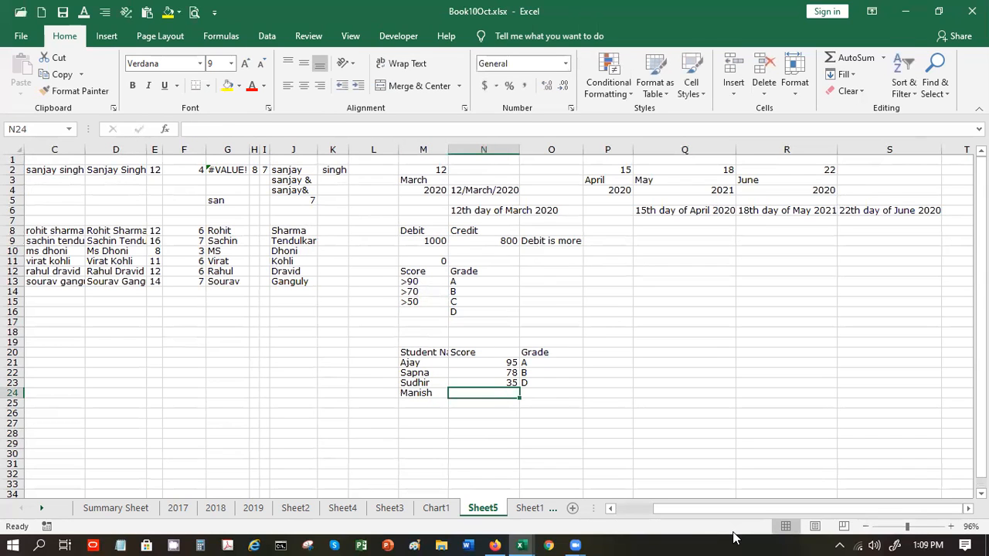
type("55")
key("Tab")
key("Tab")
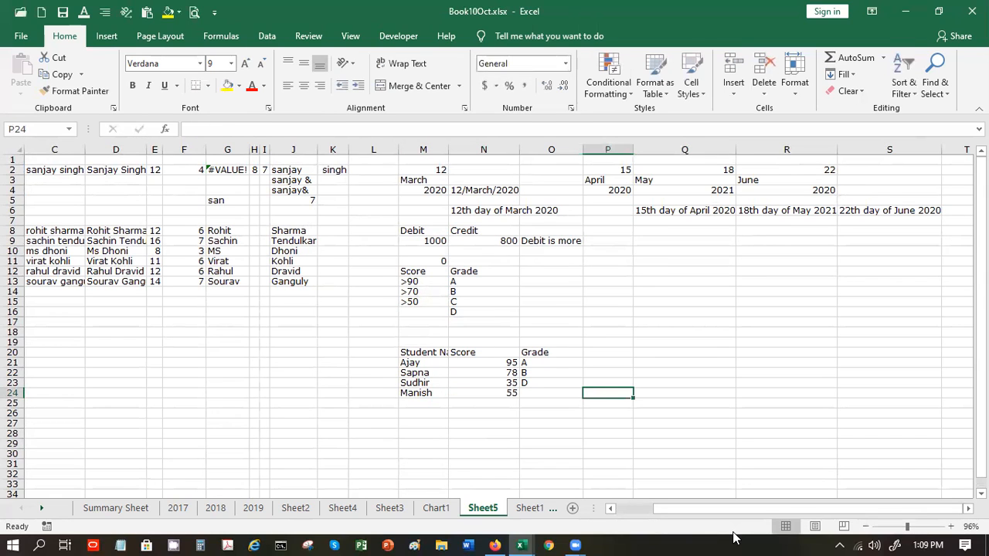
key("shift+Tab")
type("C")
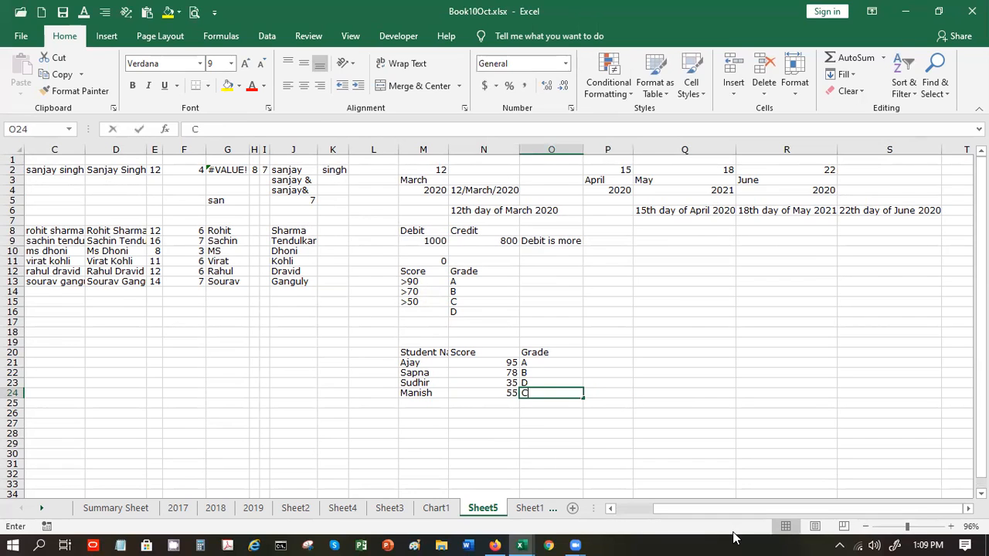
key("Return")
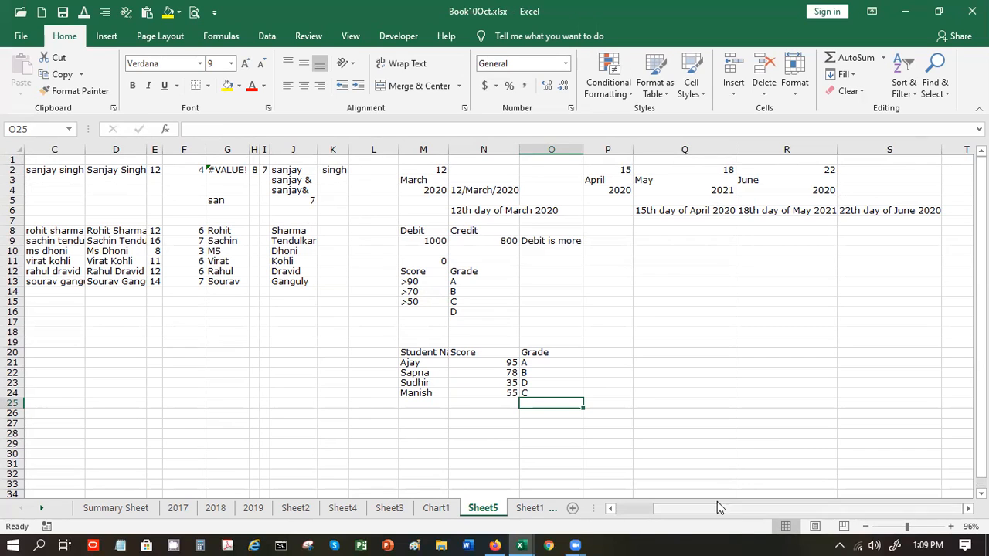
left_click(424, 284)
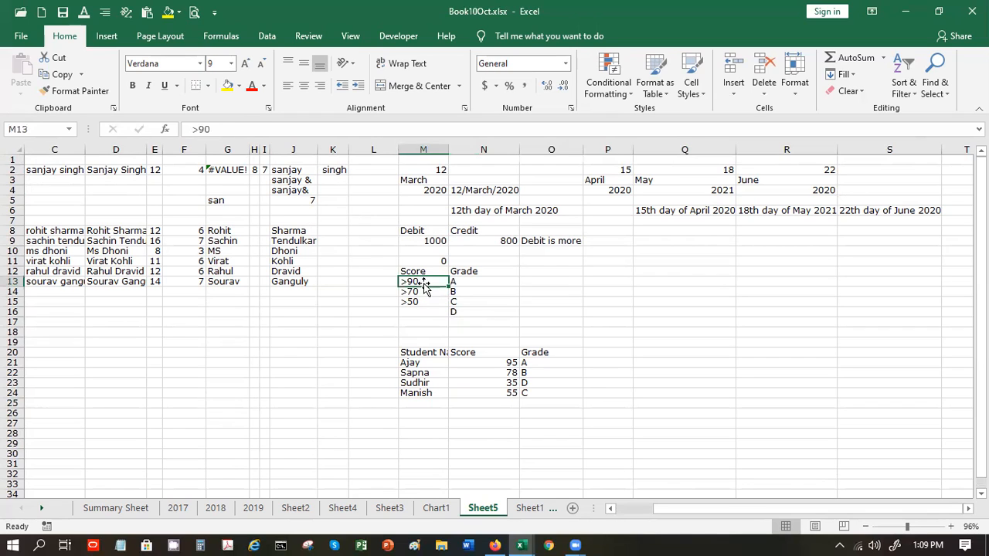
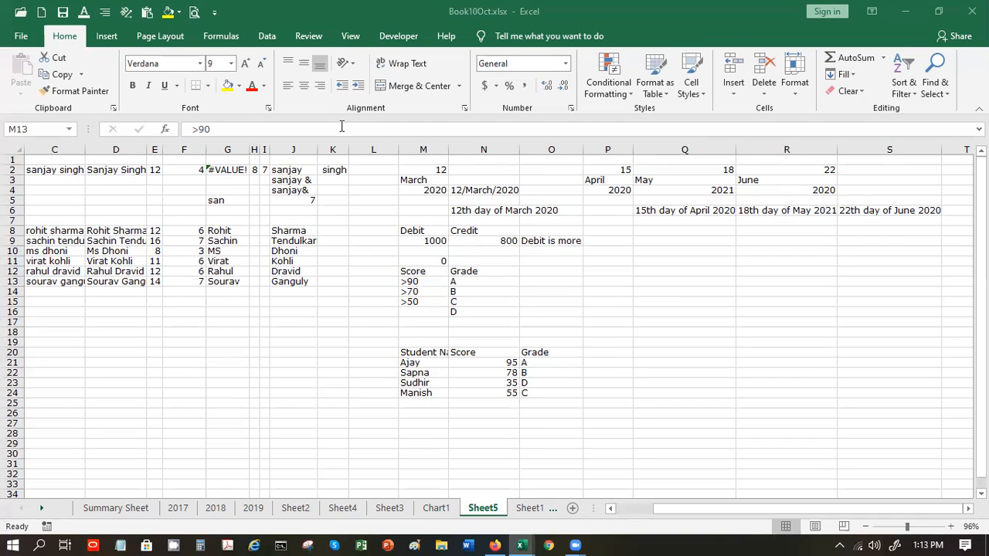
- Start an IF formula in grade cell O21 with =if(
left_click(254, 263)
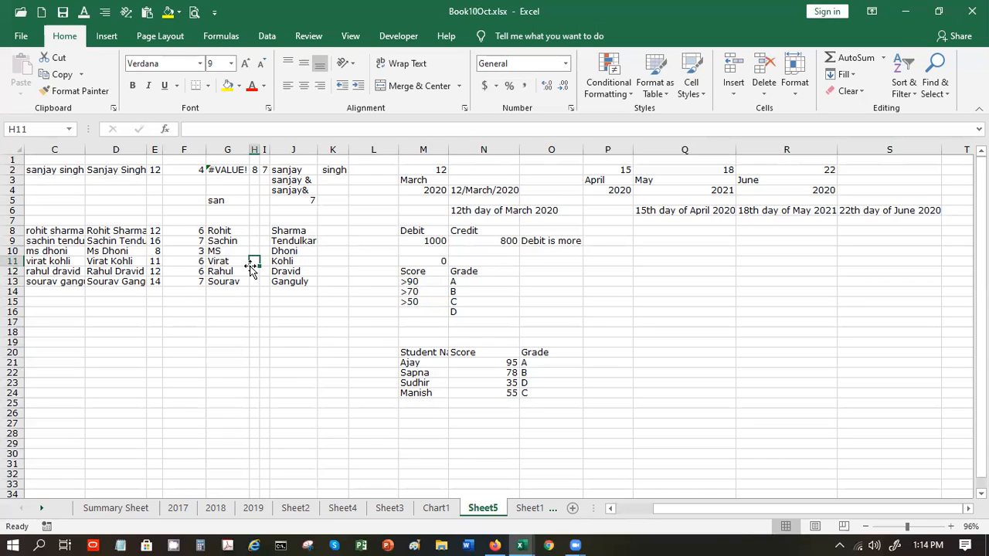
left_click(526, 364)
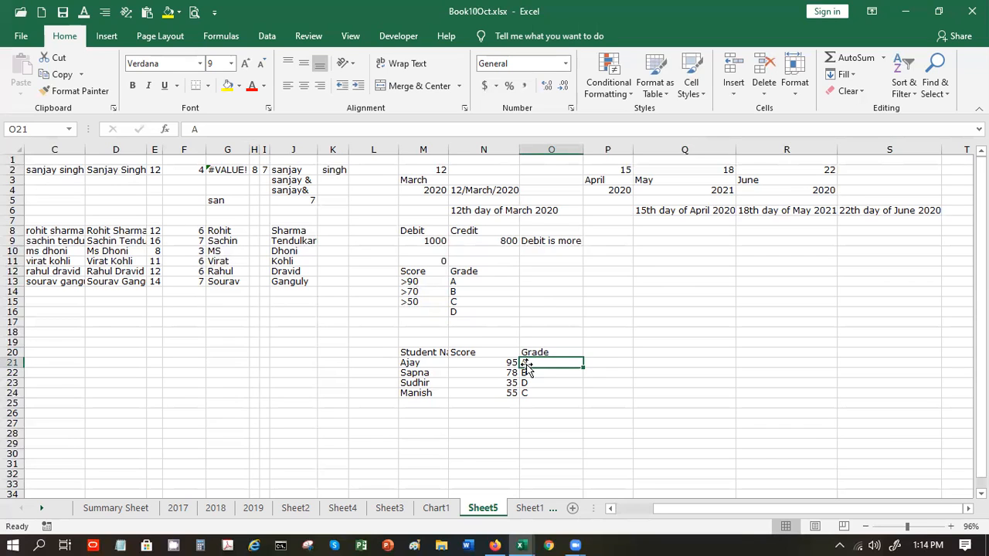
type("=")
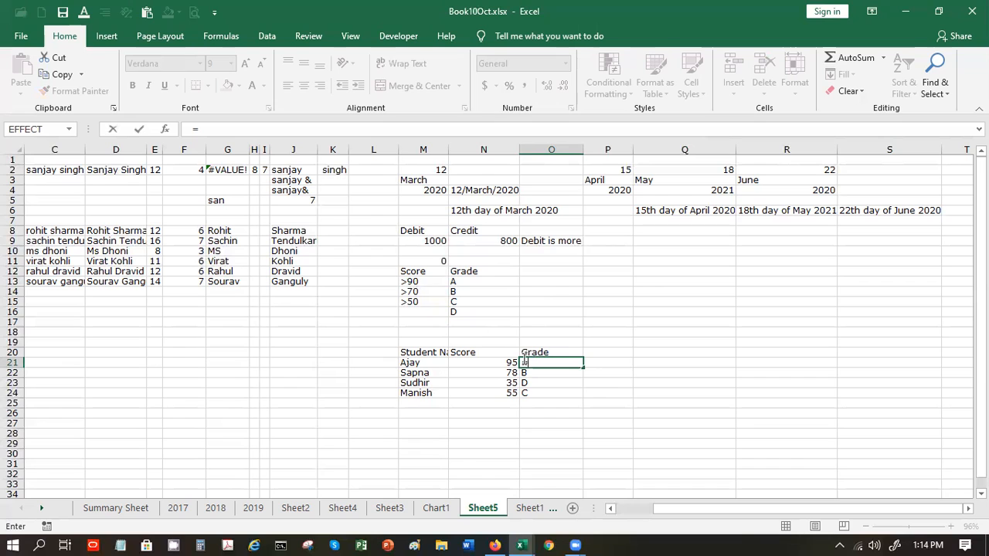
type("if")
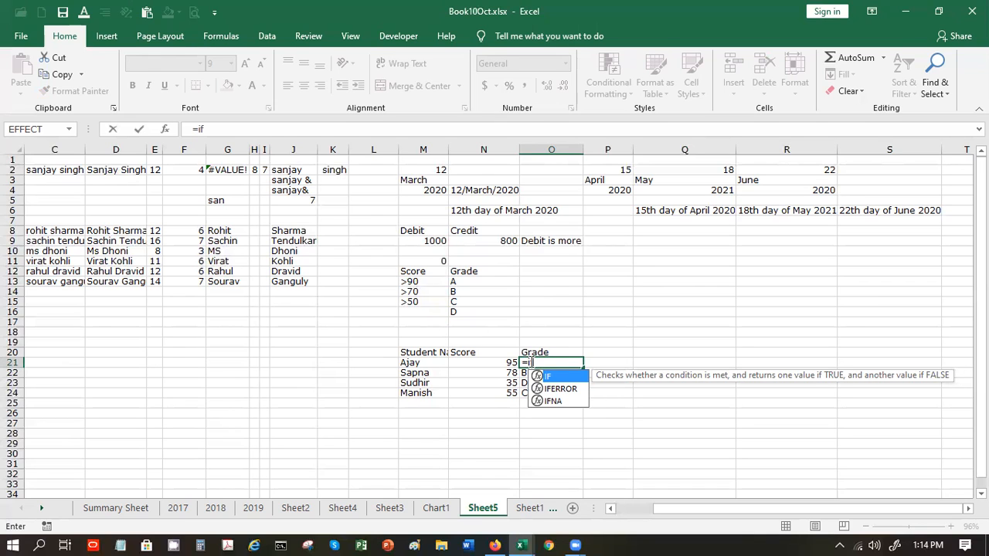
type("9")
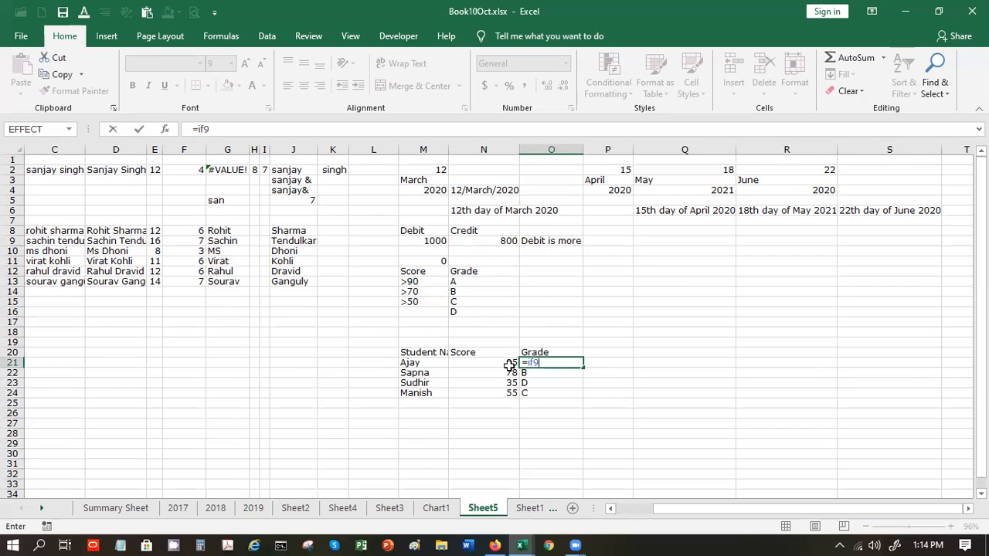
key("BackSpace")
type("(")
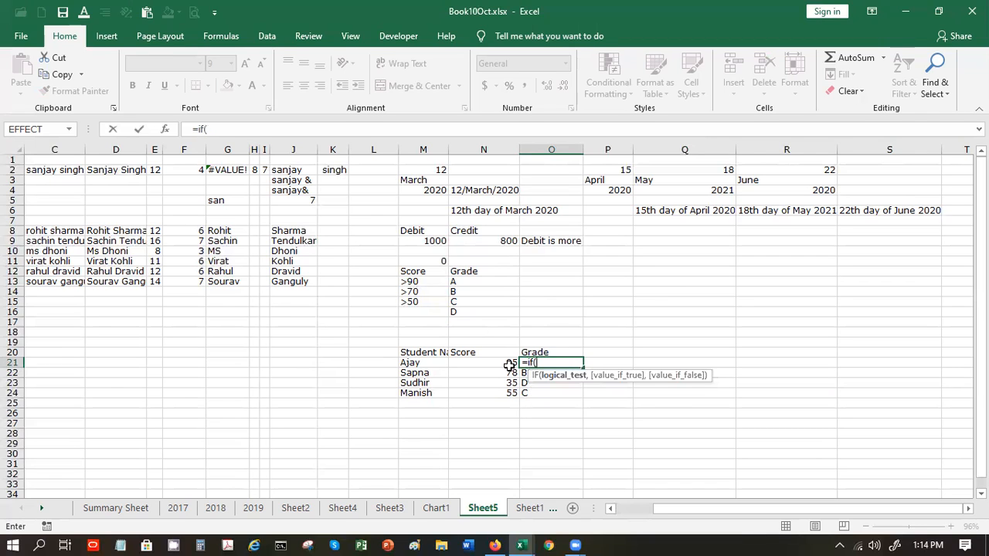
- Add the test N21>M13 returning N13's grade, then begin a nested if
left_click(471, 362)
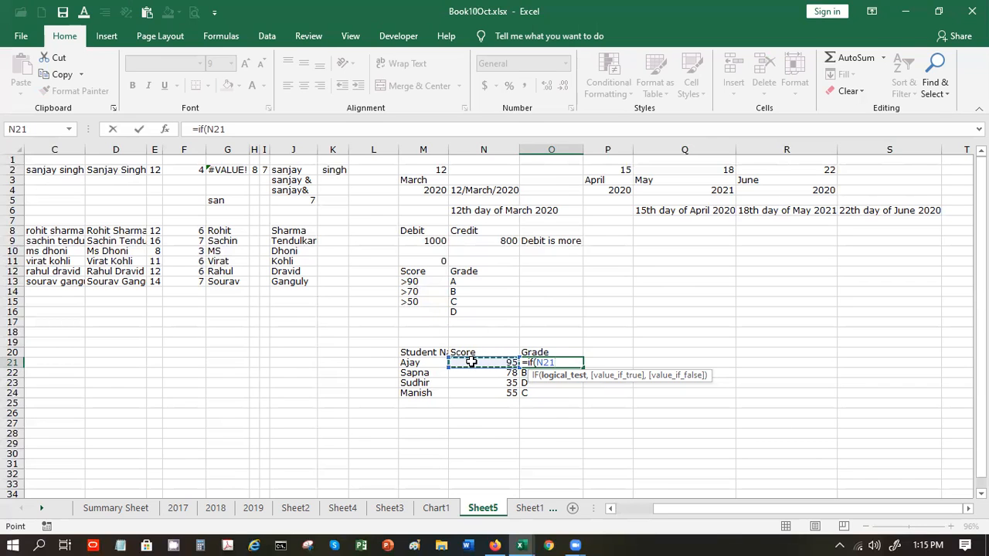
left_click(425, 282)
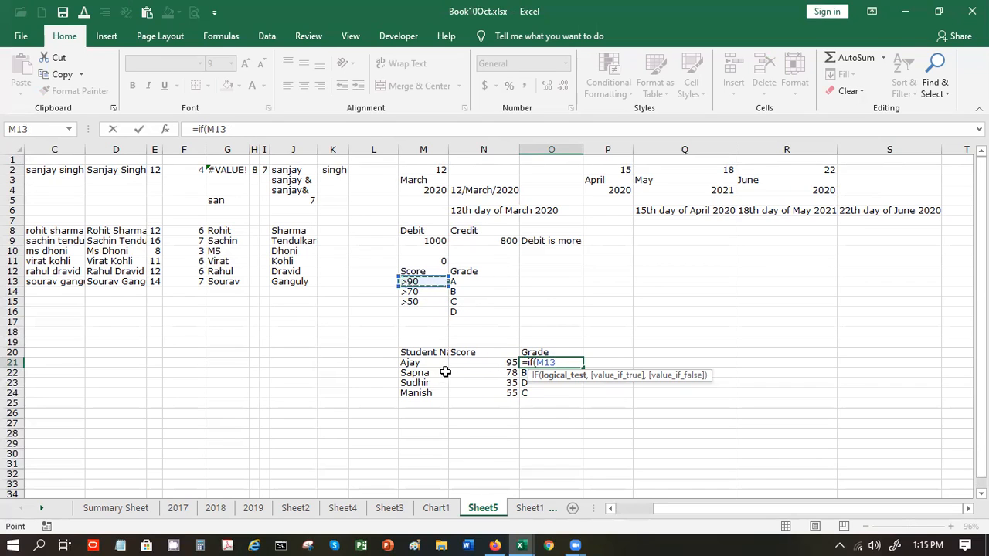
left_click(480, 363)
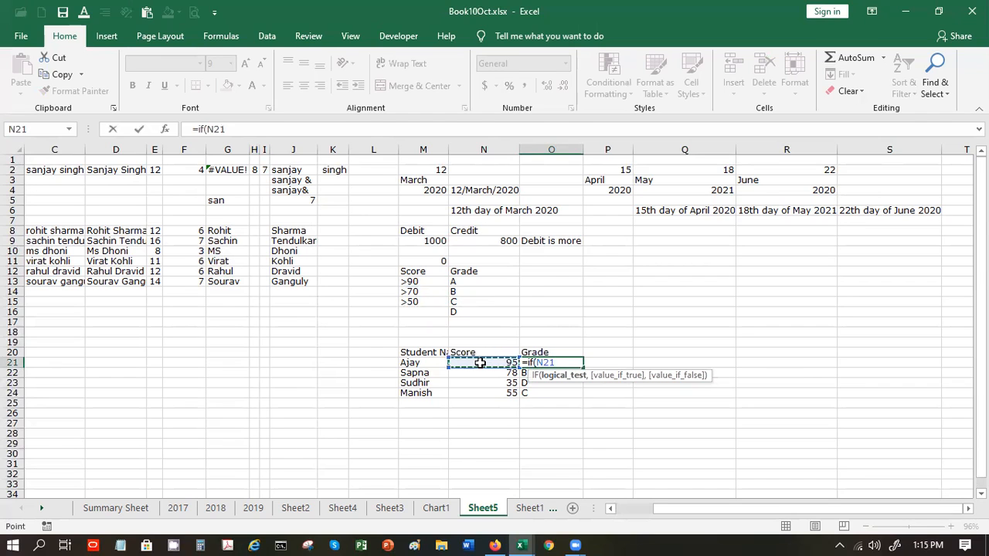
type(">")
left_click(426, 283)
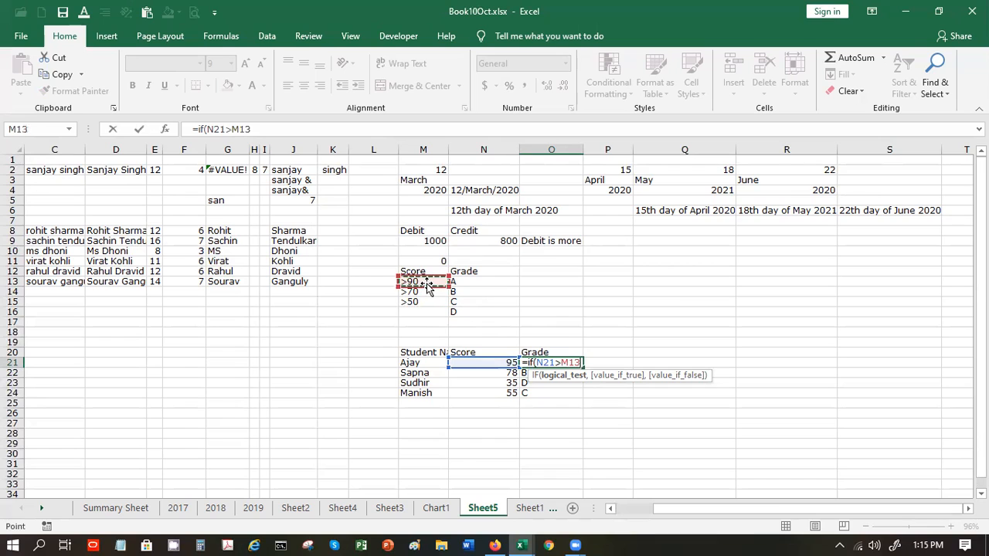
type(",")
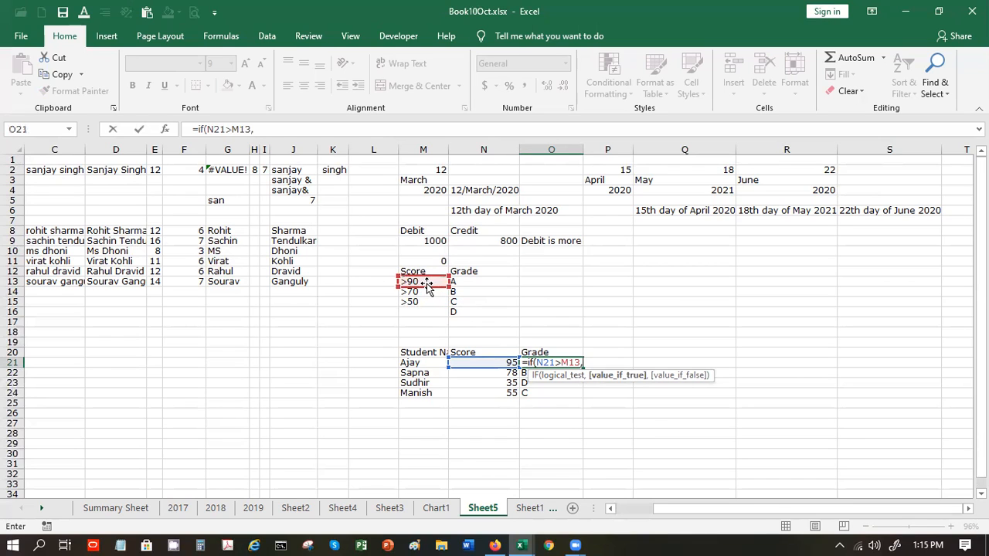
left_click(462, 282)
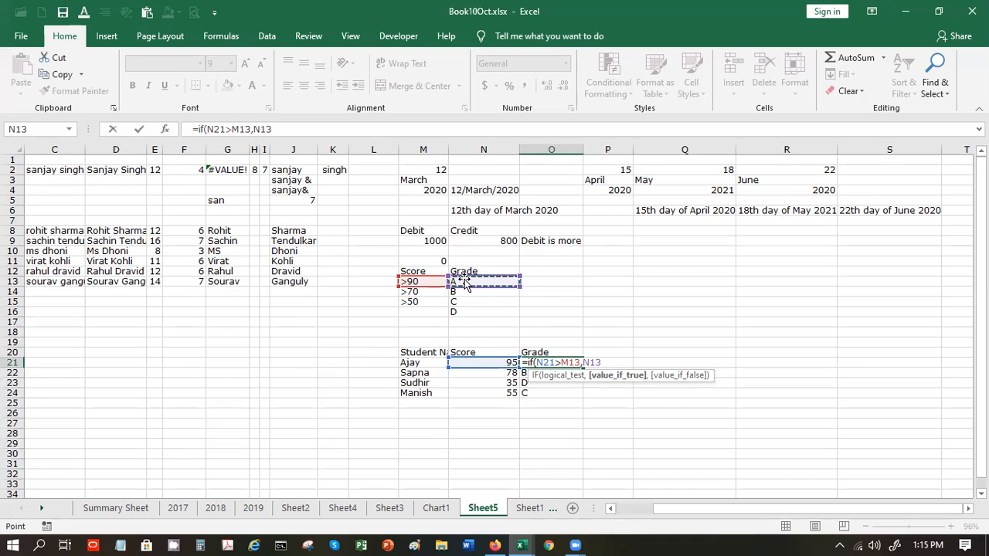
type(",")
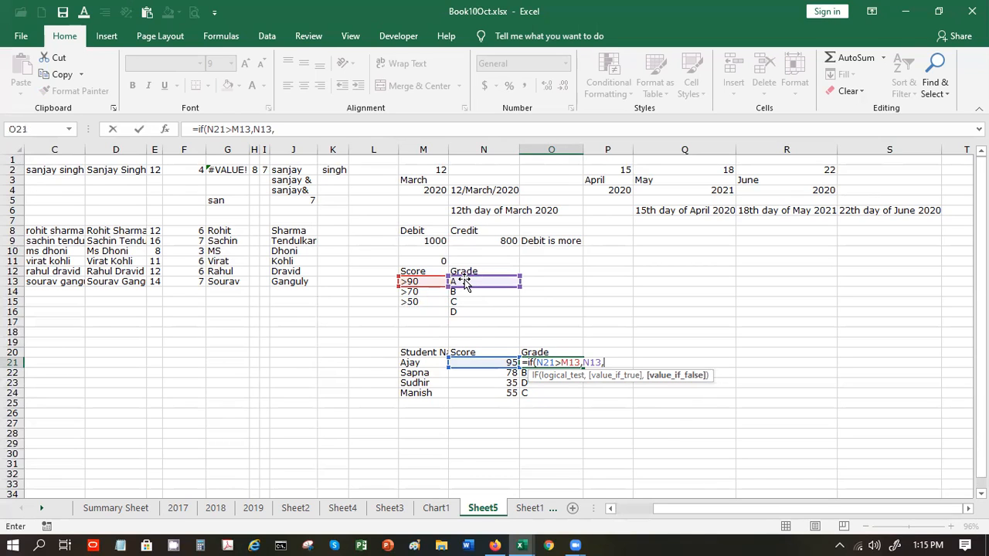
type("if(")
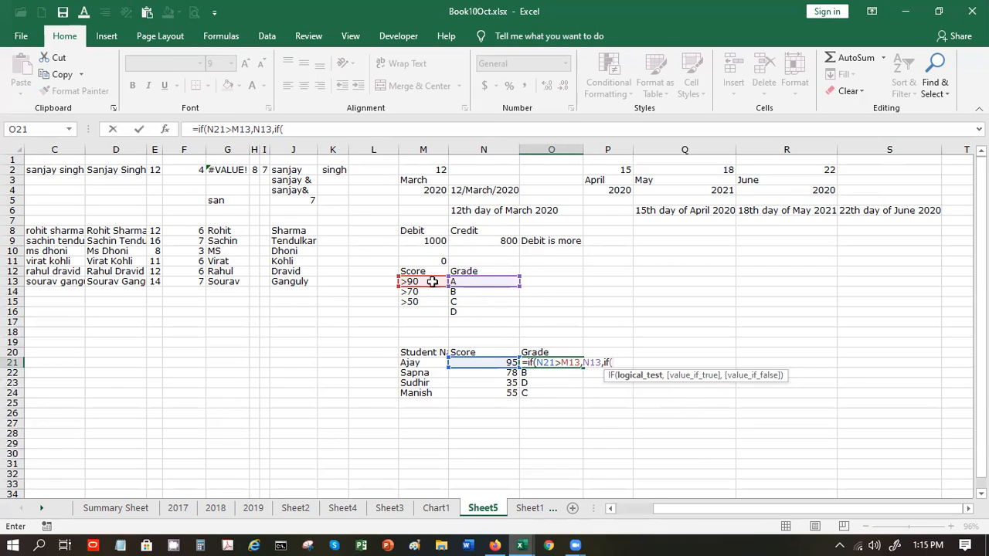
- Add the second level N21>M14 returning N14's grade B, opening a third If
left_click(471, 362)
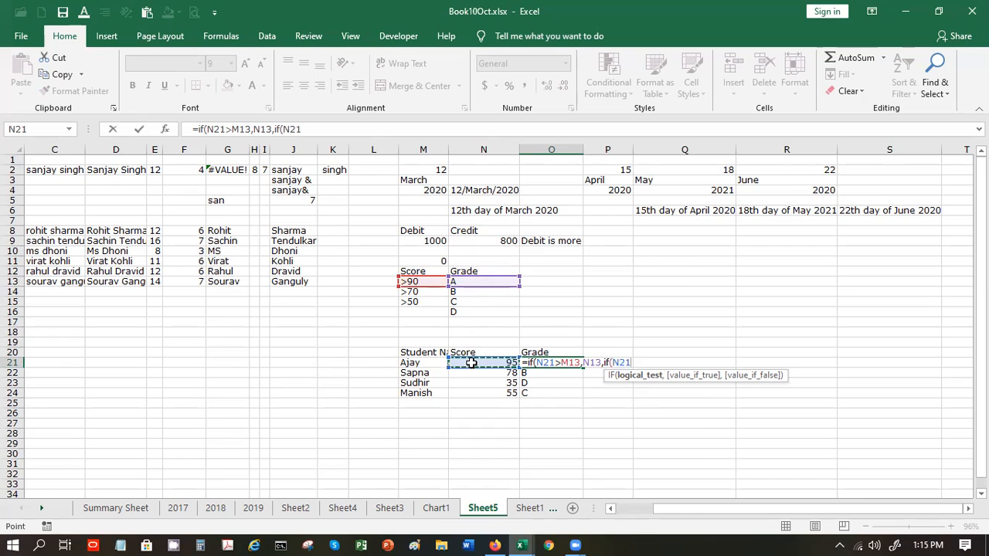
type(">")
left_click(432, 292)
type(",")
left_click(459, 295)
type(",If")
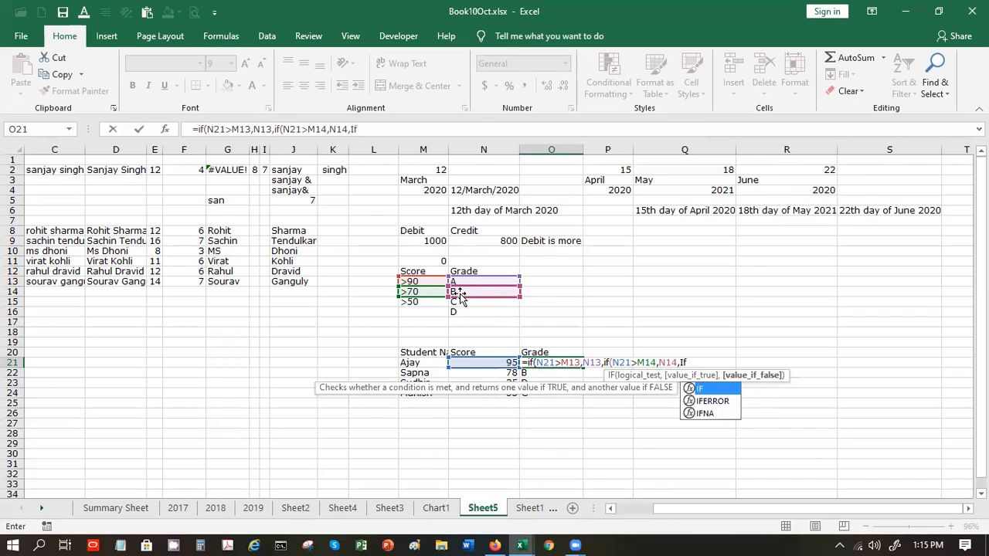
type("(")
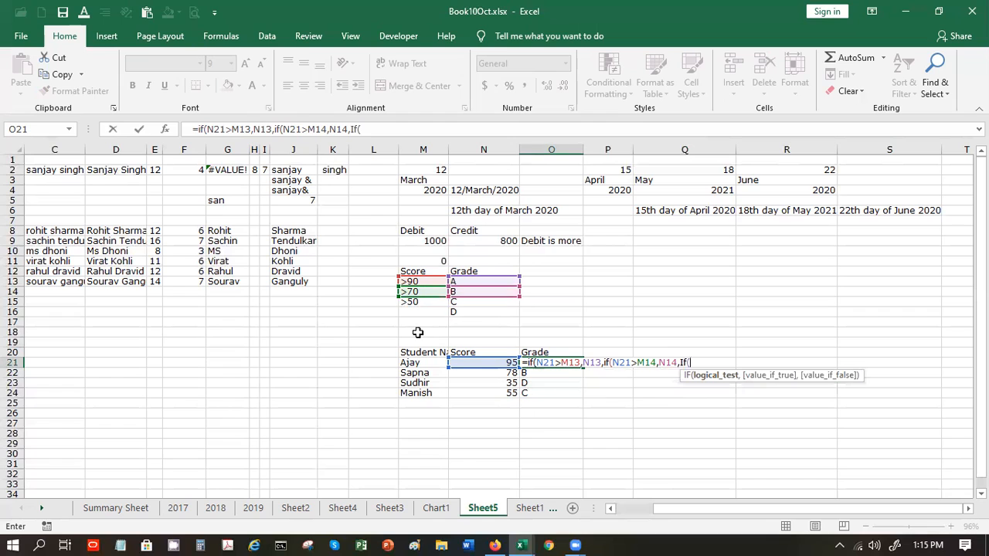
- Finish with N21>M15 returning N15, N16 as fallback, and accept Excel's bracket correction
left_click(476, 363)
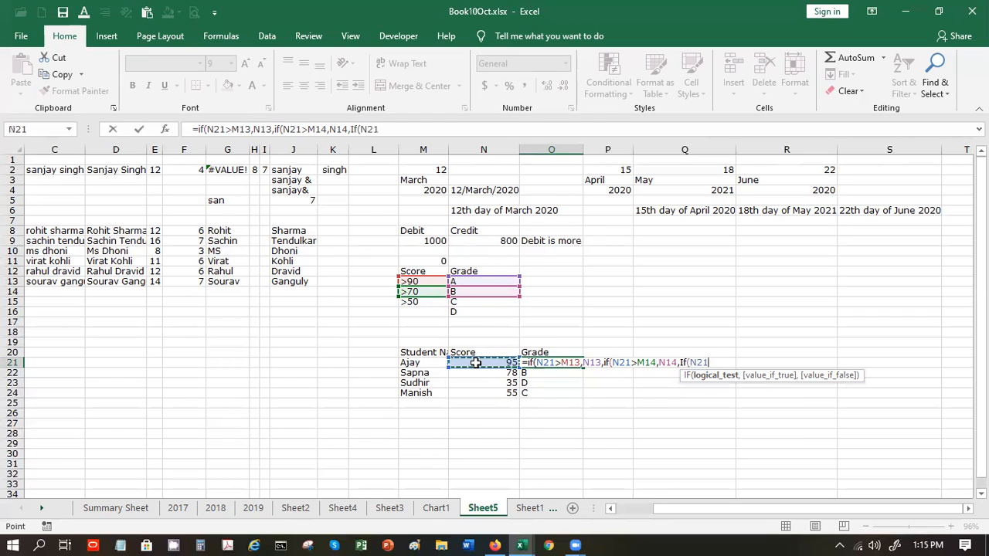
type(">")
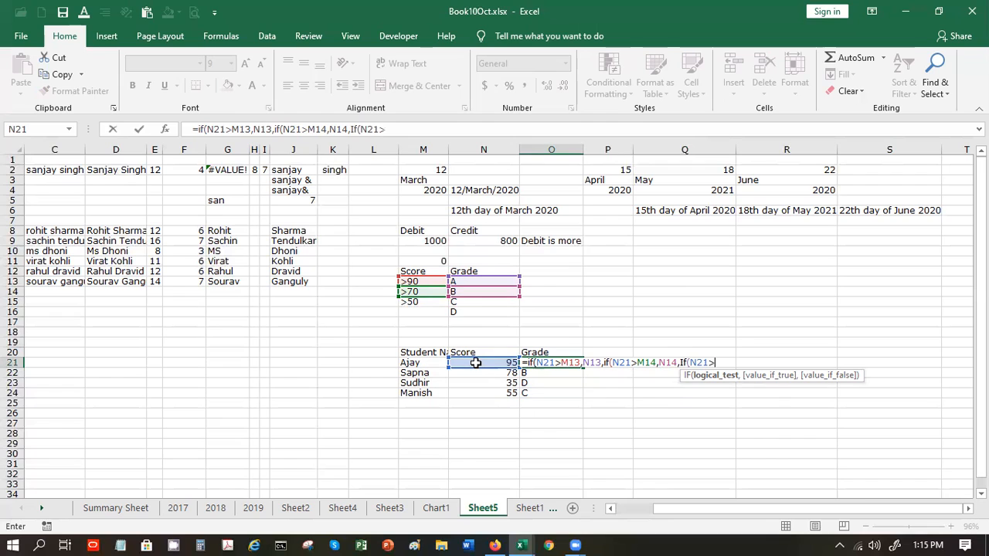
left_click(430, 304)
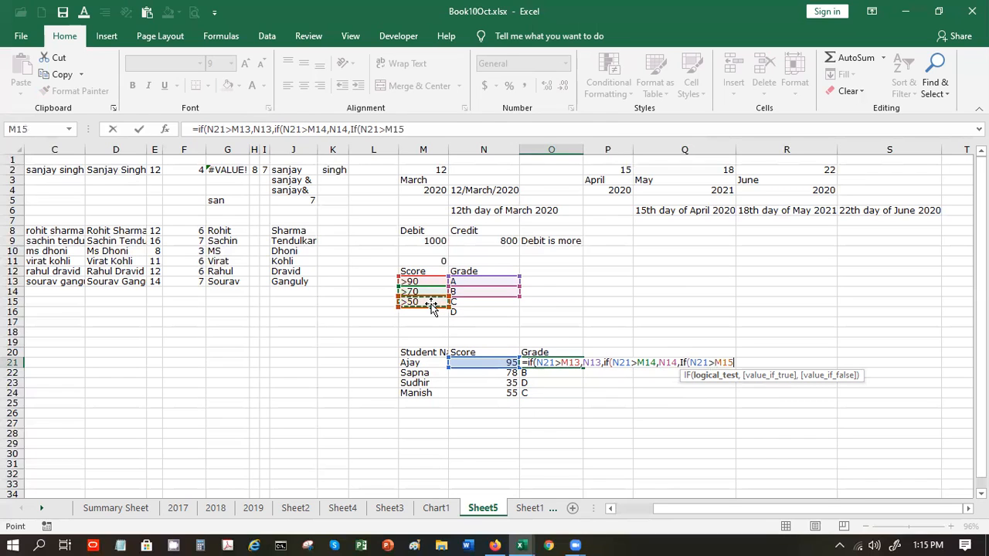
type(",")
left_click(453, 302)
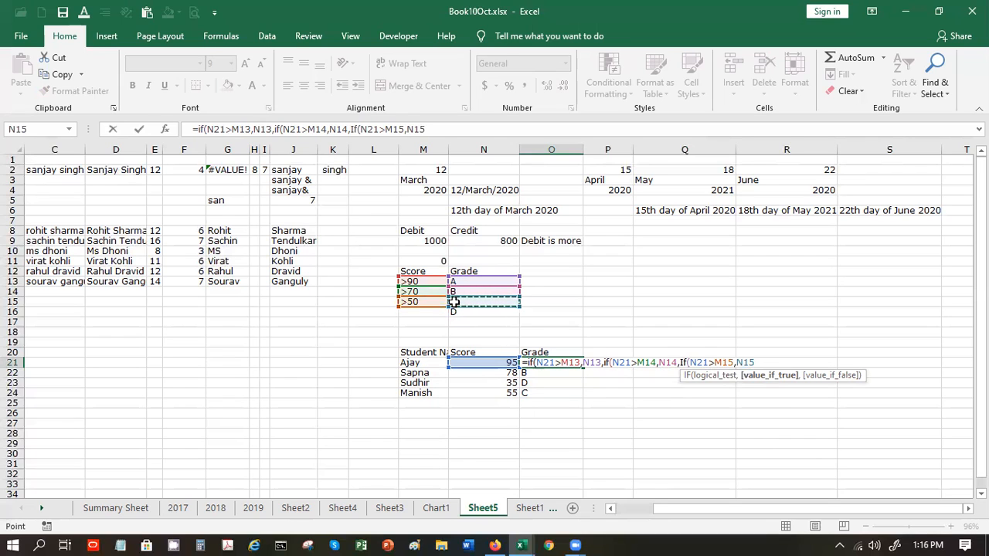
type(",")
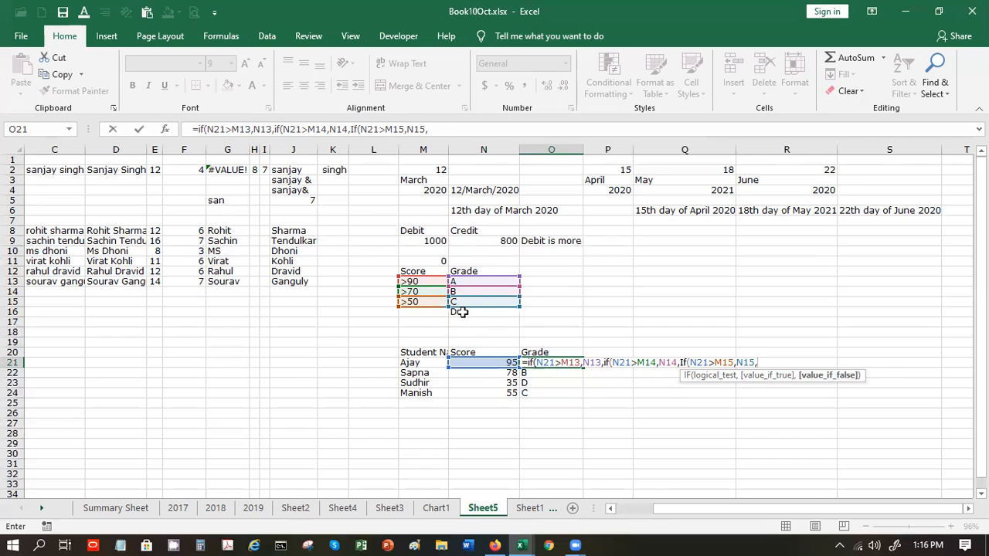
left_click(459, 311)
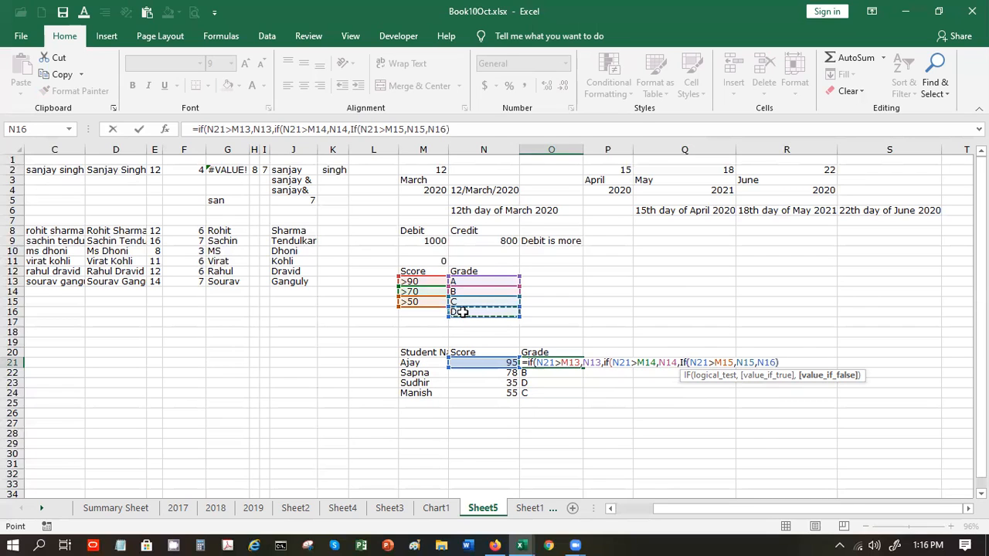
type(")")
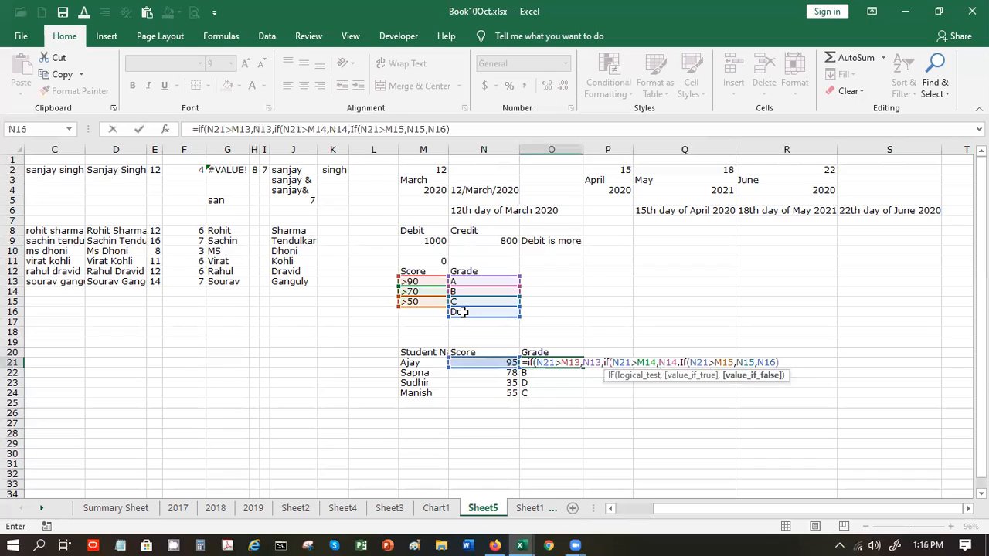
type(")")
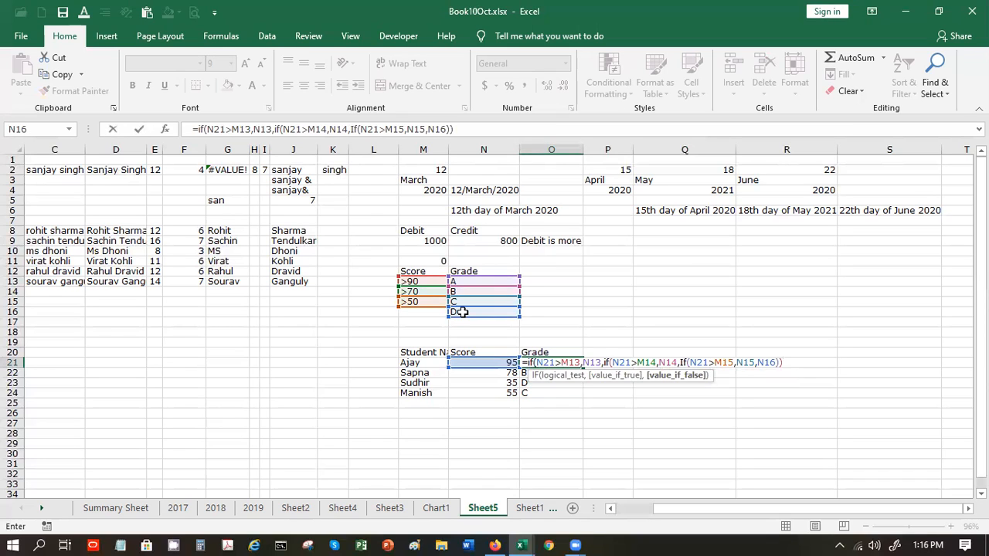
type("))")
key("Return")
left_click(466, 320)
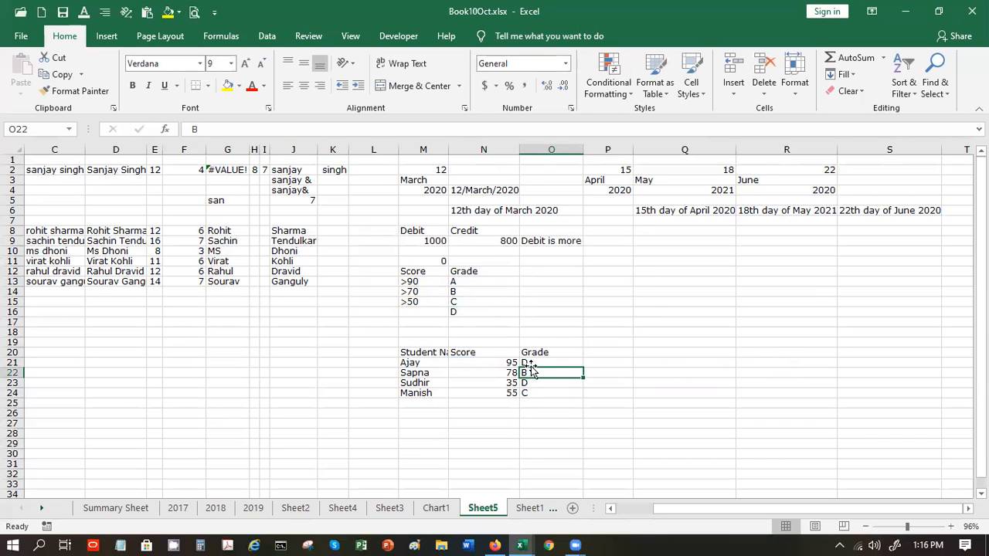
- Remove the > signs so thresholds M13:M15 read 90, 70 and 50
left_click(528, 362)
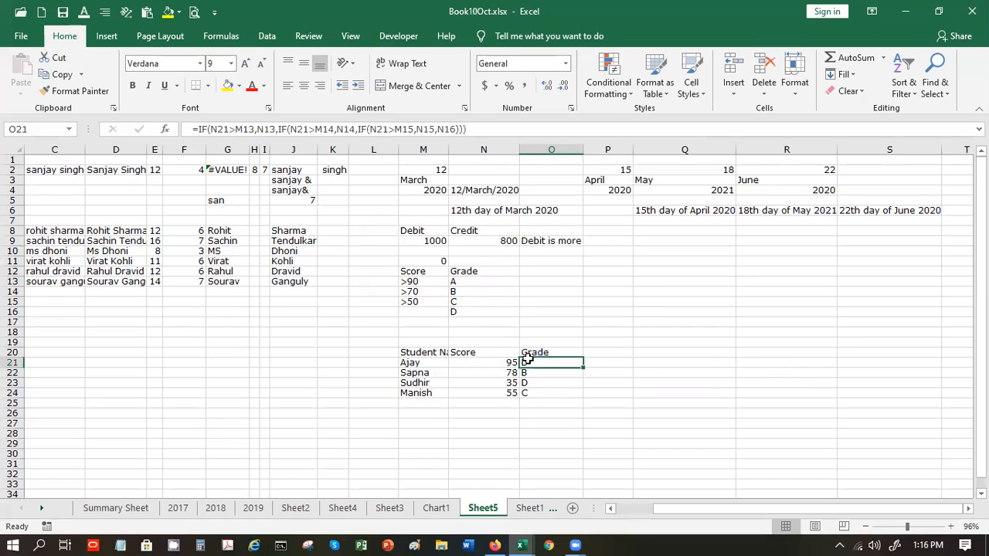
left_click(425, 282)
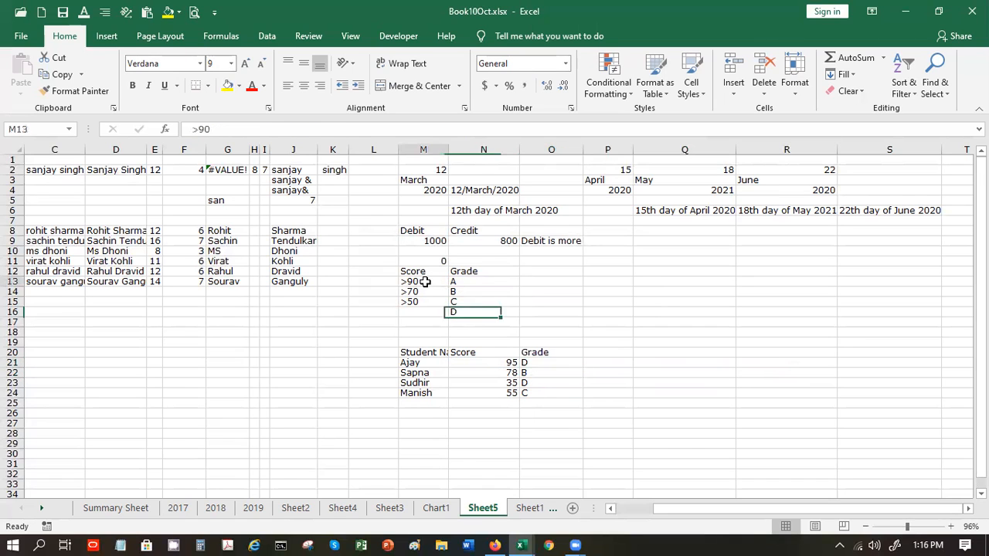
left_click(198, 129)
key("BackSpace")
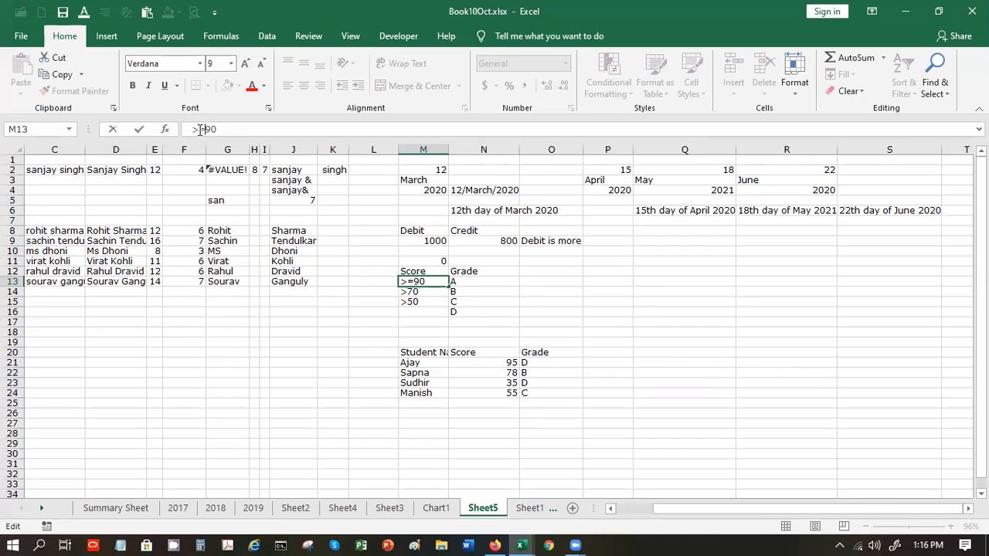
key("Return")
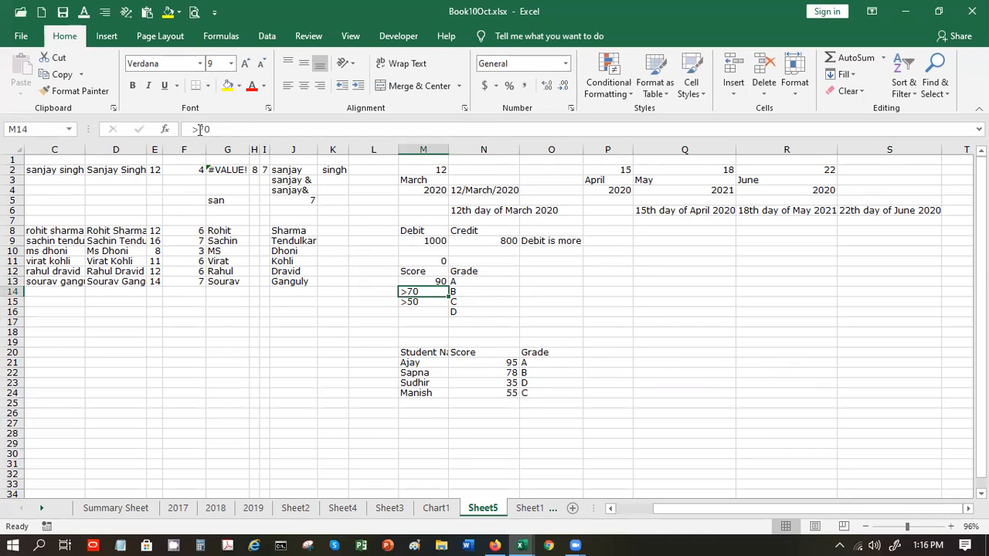
left_click(200, 129)
type("===")
key("BackSpace")
key("BackSpace")
key("BackSpace")
key("BackSpace")
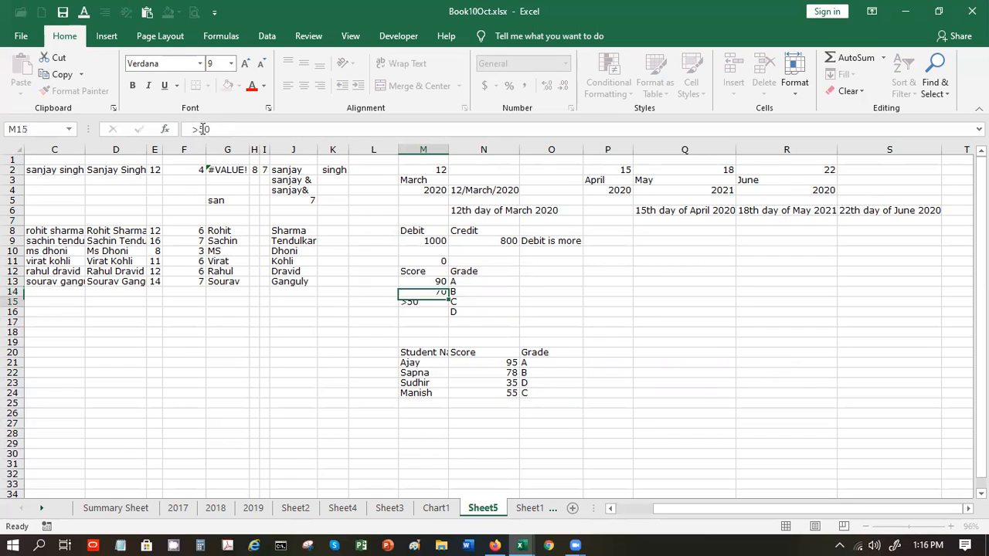
key("Return")
left_click(200, 129)
key("BackSpace")
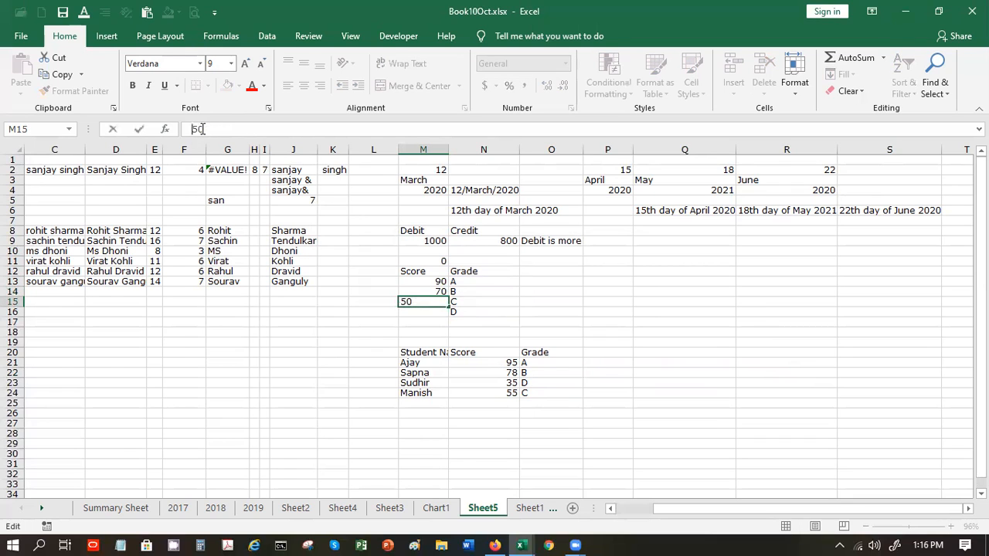
key("Return")
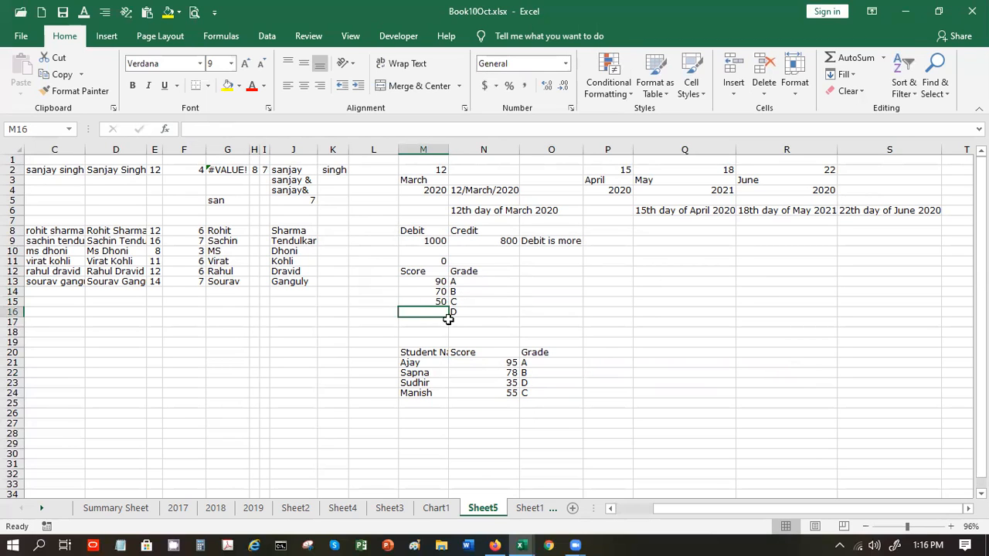
- Test N21 with scores 75 and 35, ending at 55, then check O21's grade
left_click(485, 361)
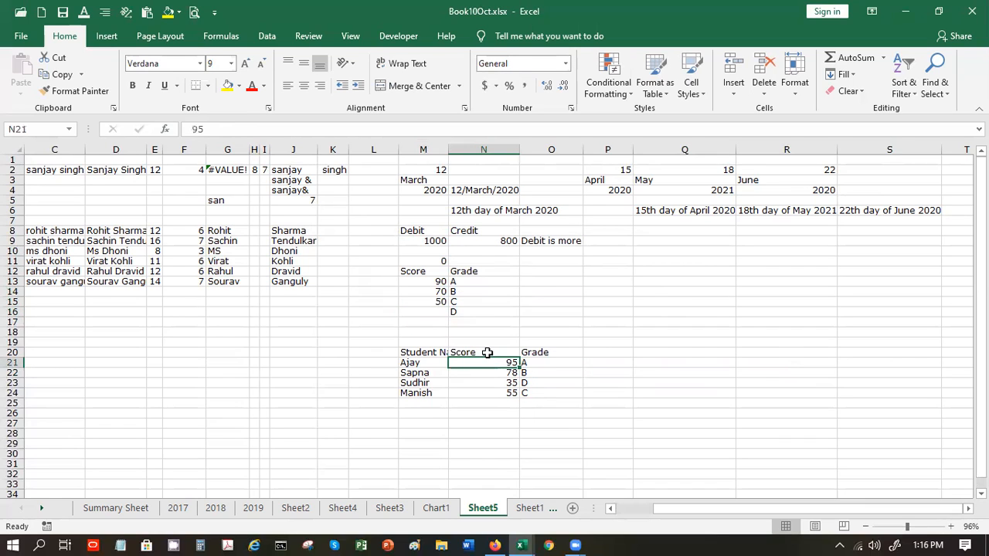
type("7")
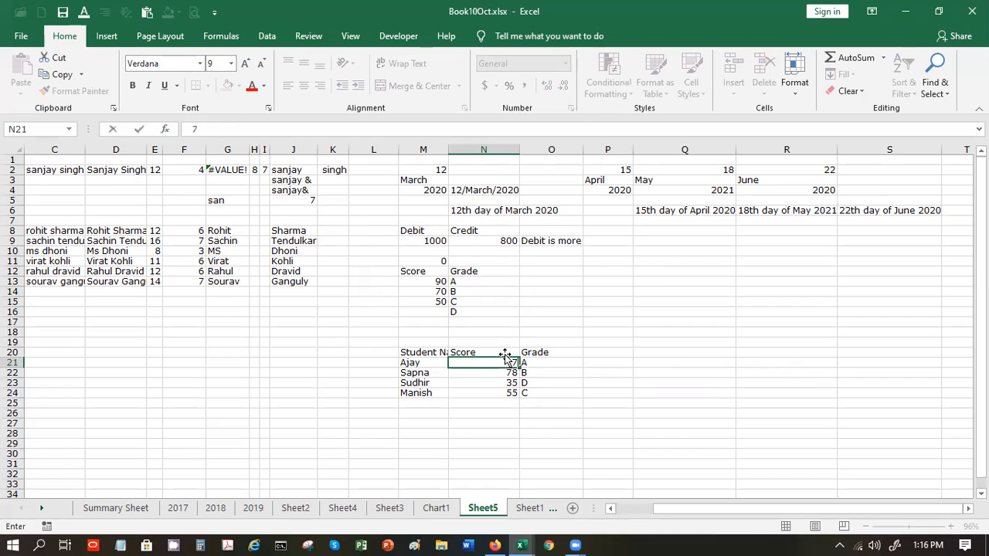
type("5")
key("Return")
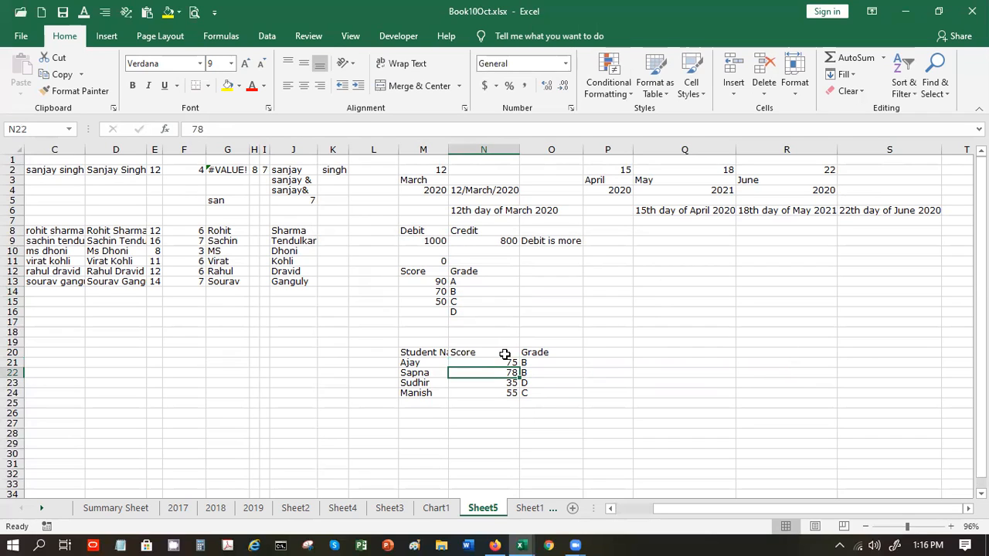
key("Up")
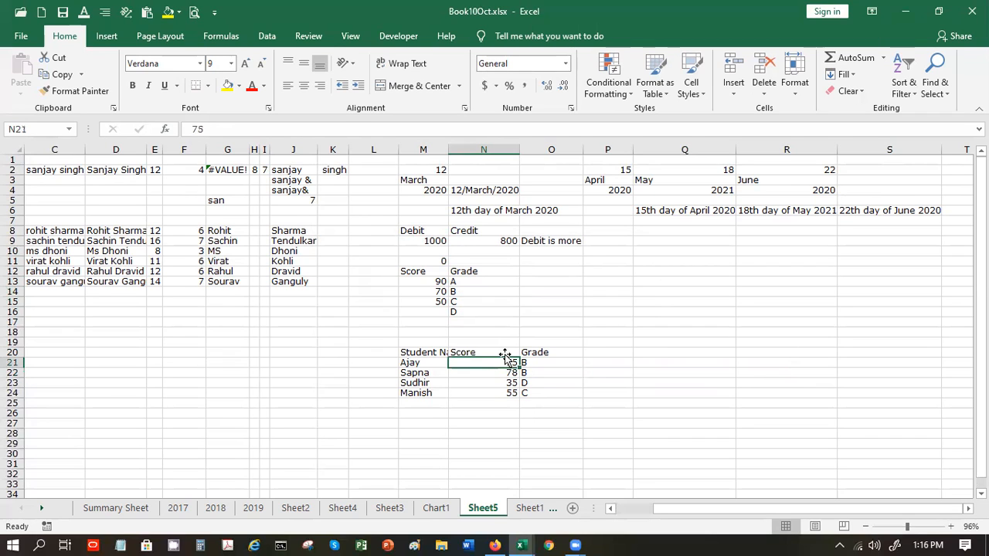
type("35")
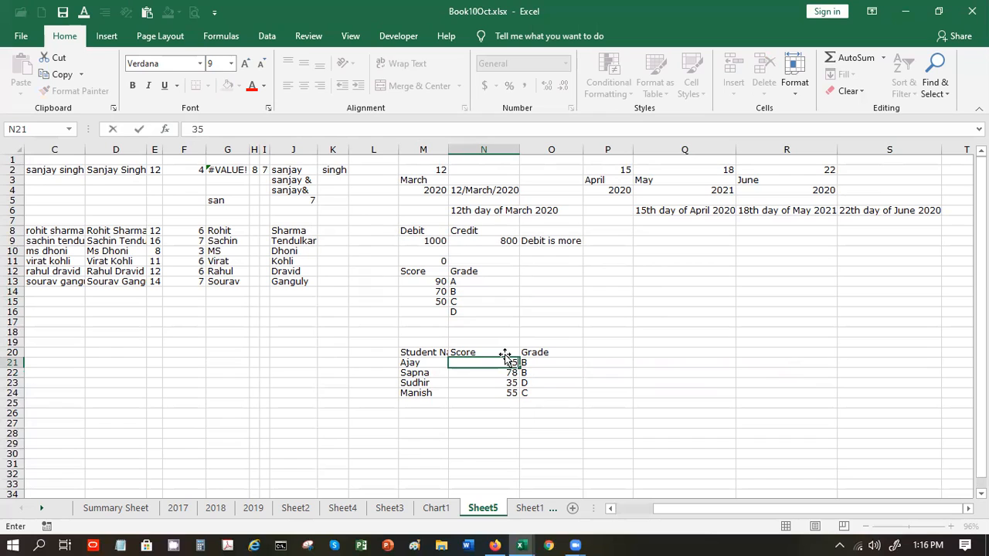
key("Return")
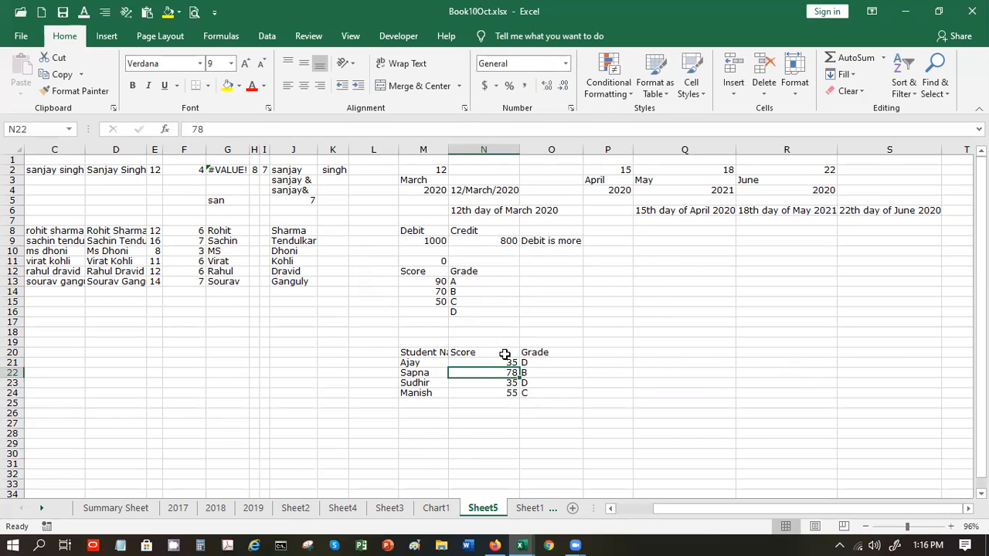
left_click(506, 360)
type("55")
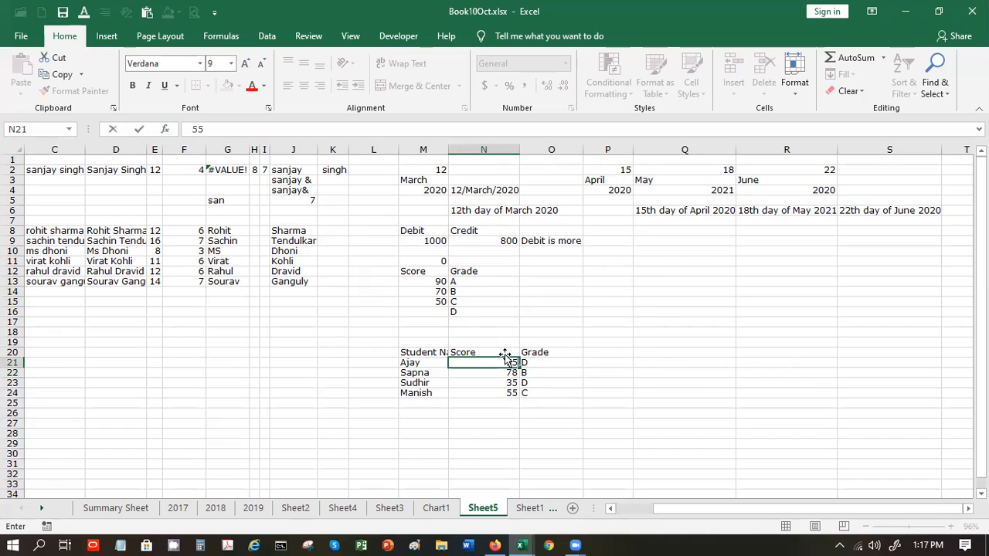
key("Return")
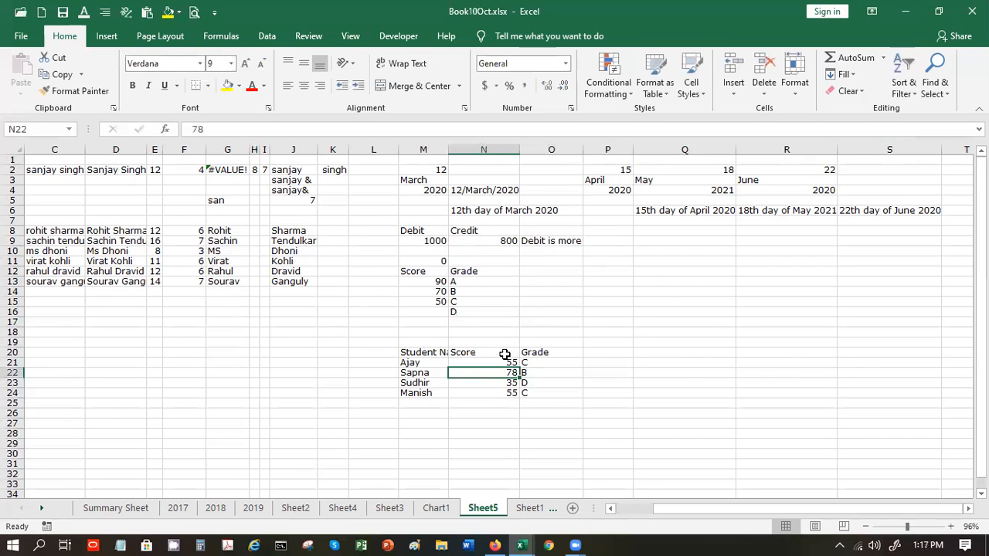
left_click(546, 362)
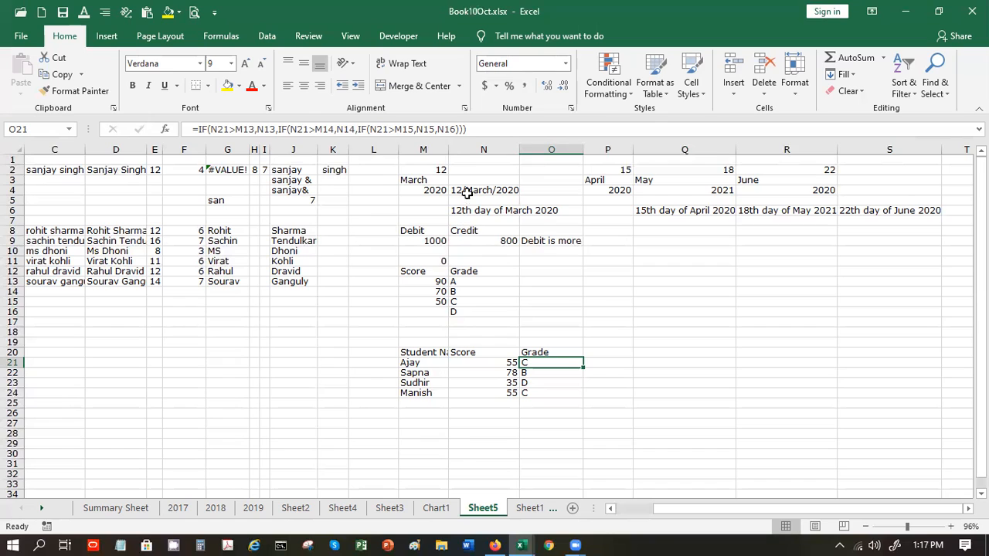
left_click(445, 129)
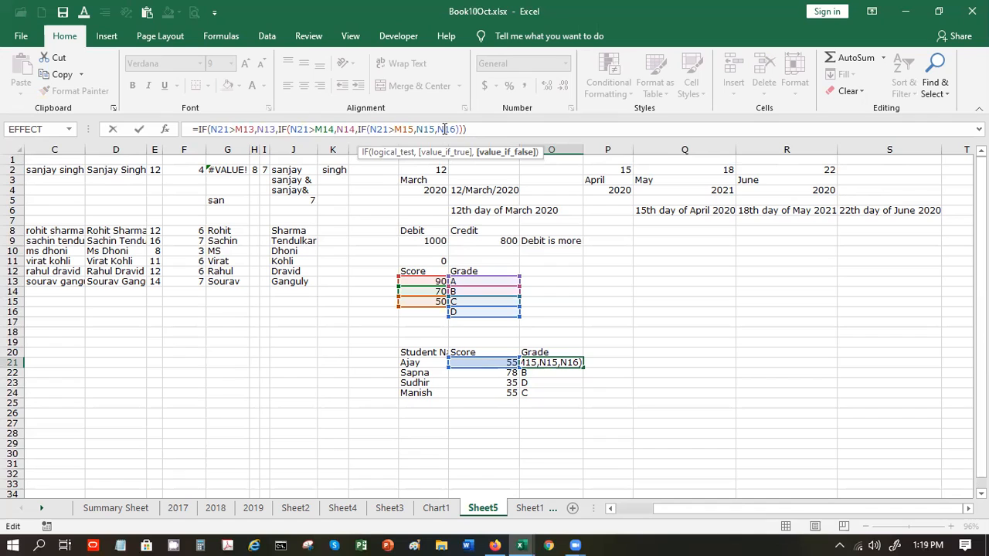
key("Return")
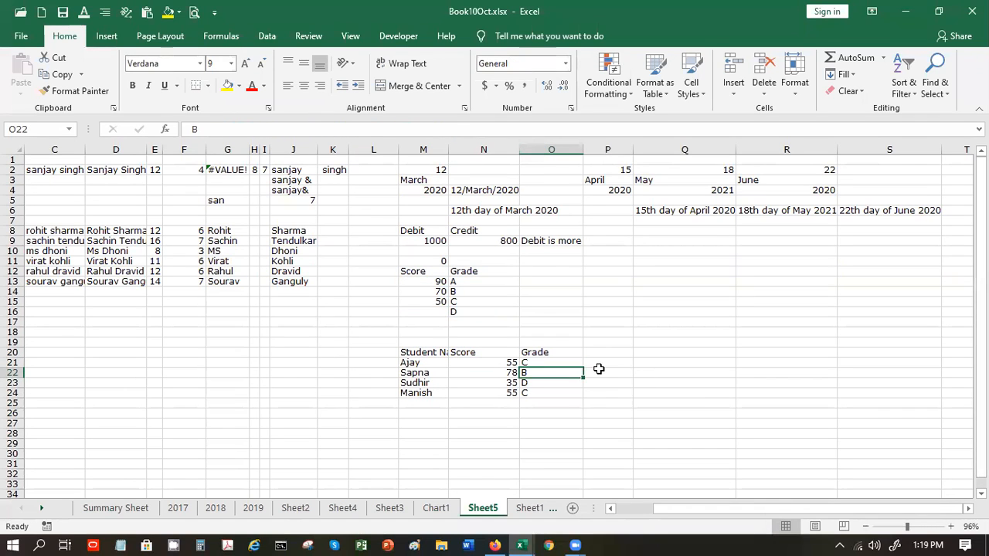
left_click(526, 362)
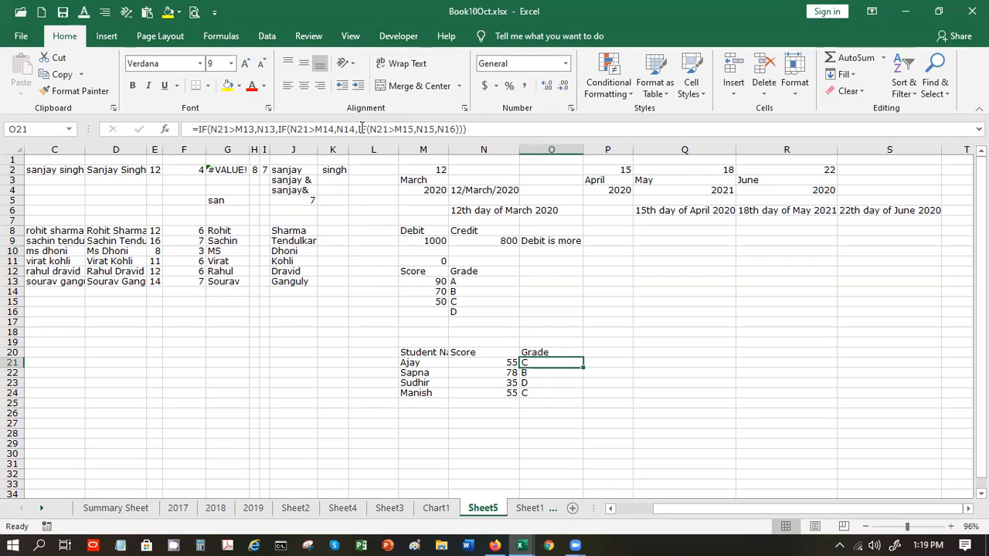
left_click(599, 359)
type("=i")
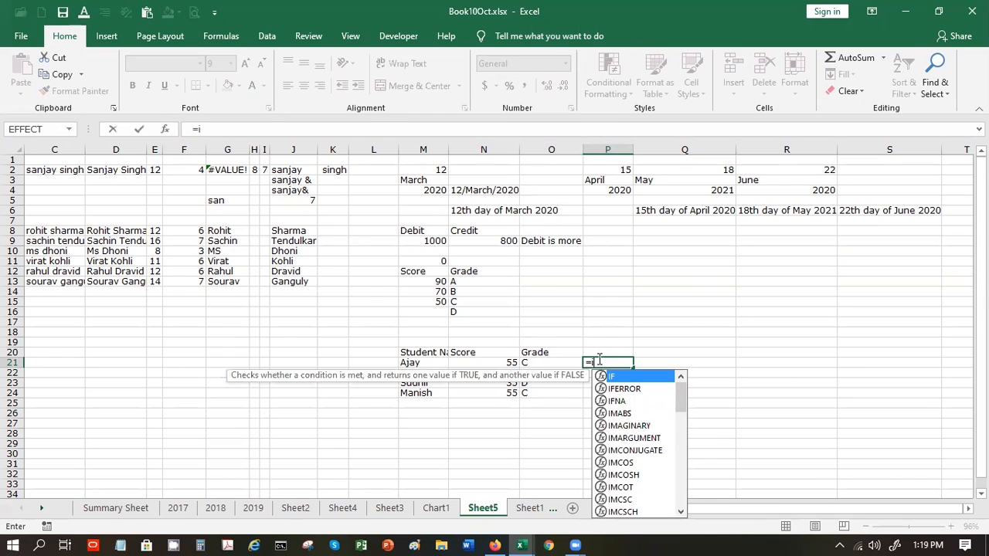
type("f")
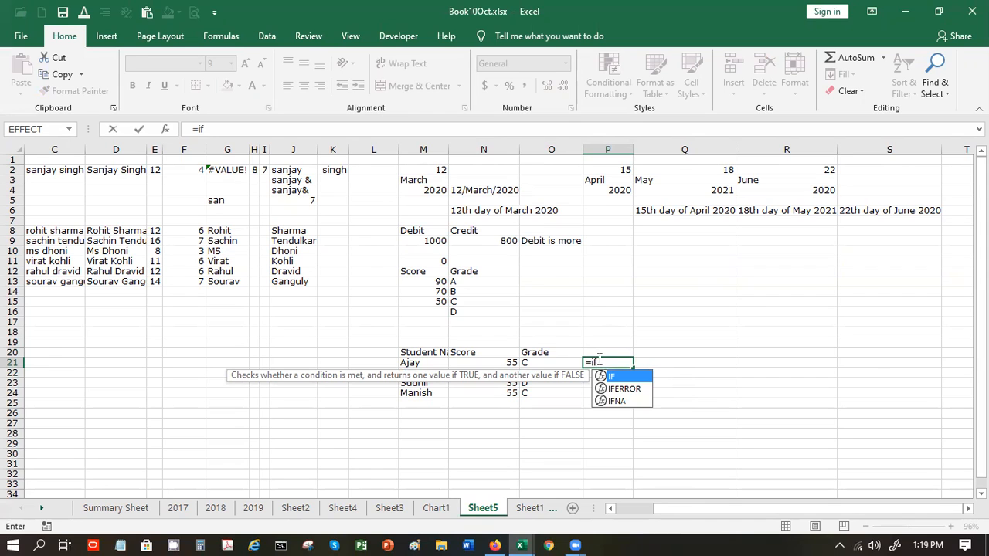
type("(")
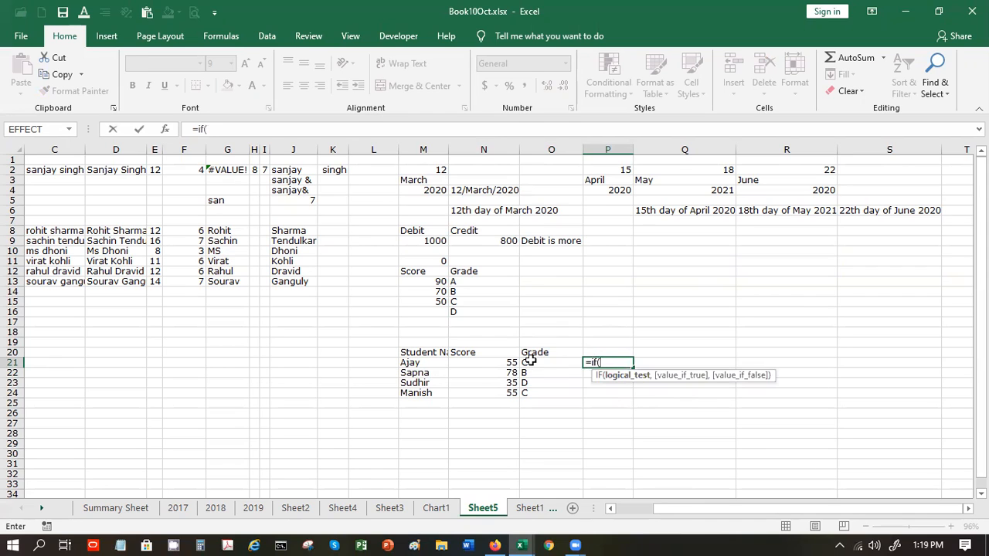
- Complete P21 as =IF(N21>M15,N15,N16), grading against the 50 threshold
left_click(494, 362)
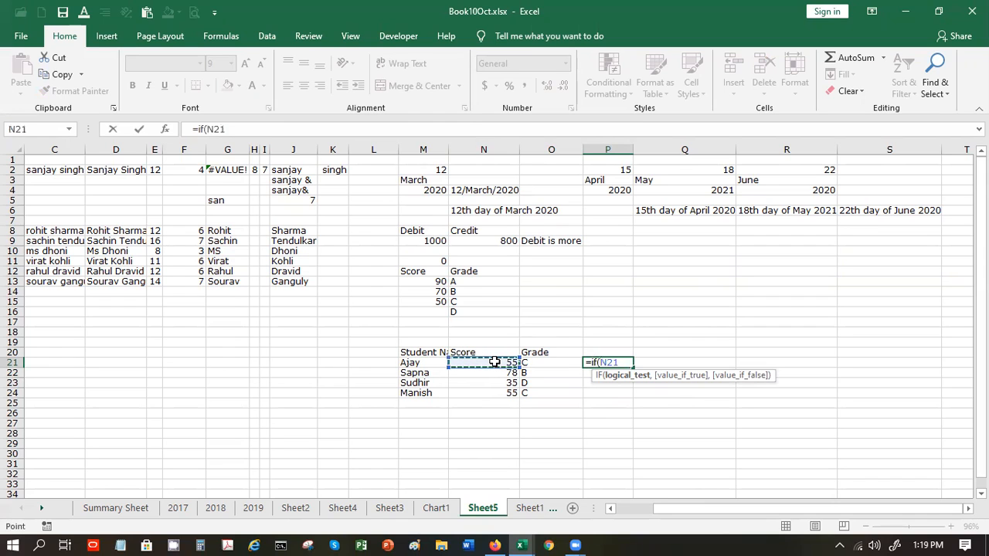
type(">")
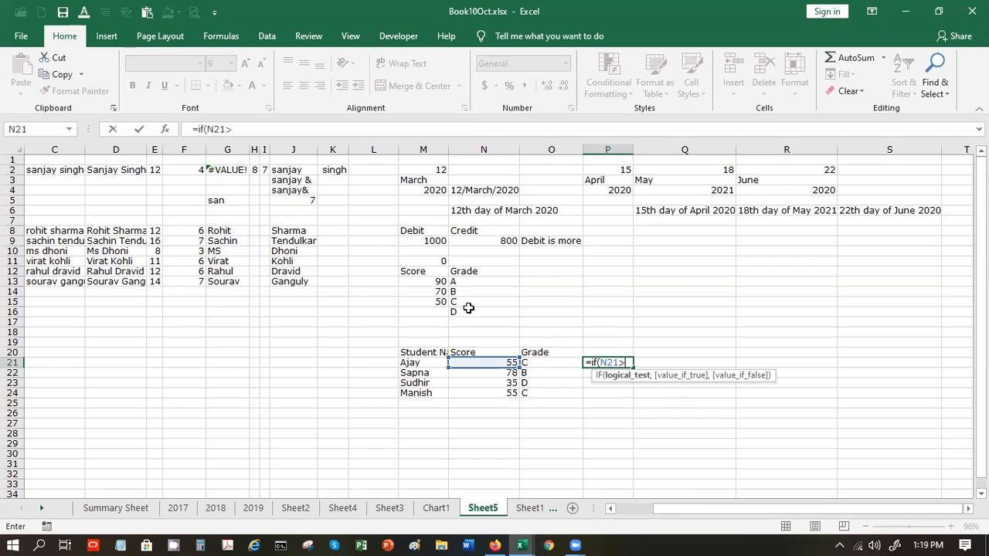
left_click(432, 301)
type(",")
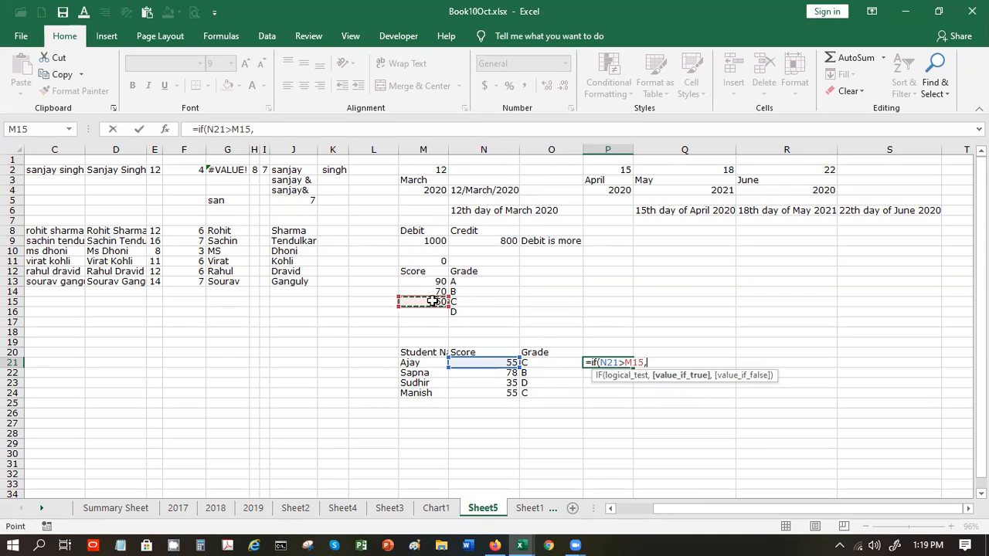
left_click(481, 302)
type(",")
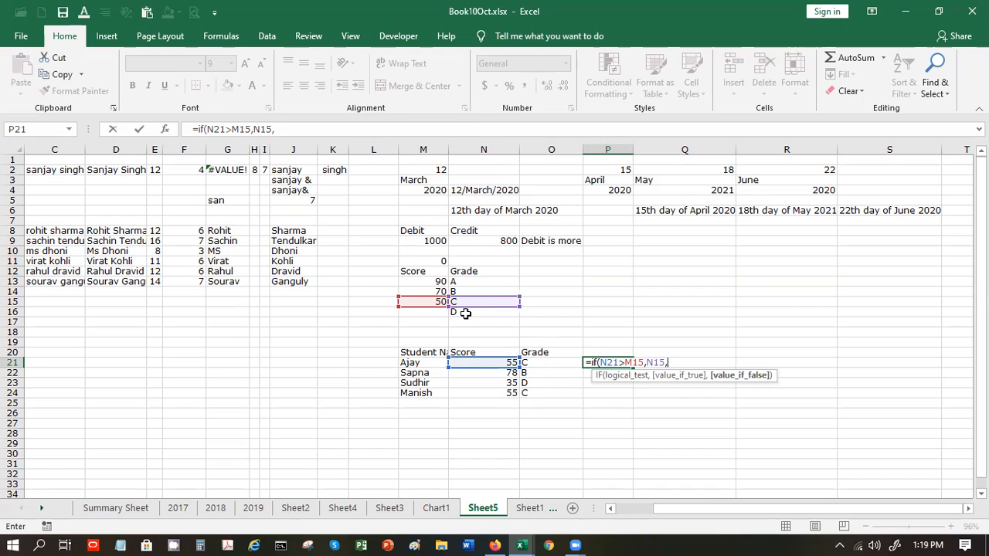
left_click(465, 313)
type(")")
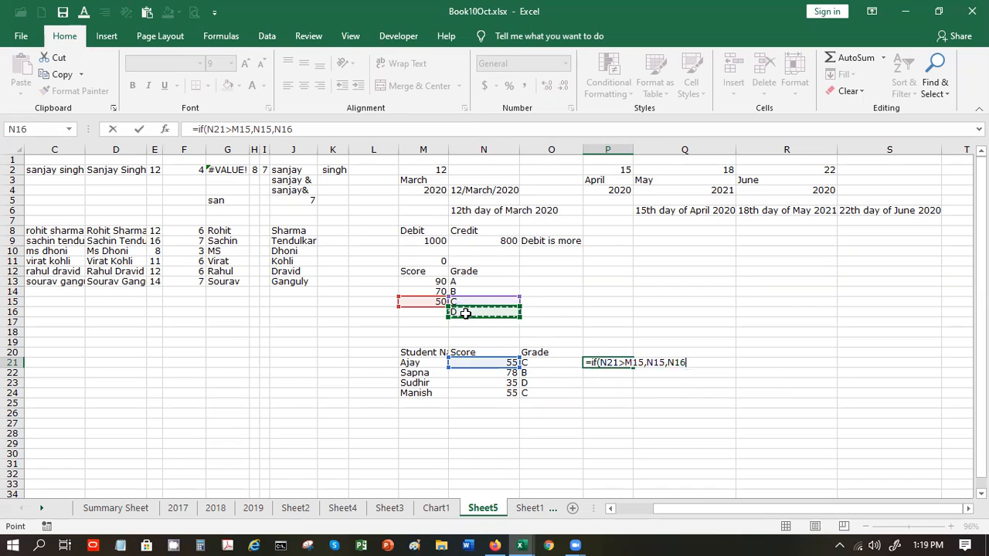
key("Return")
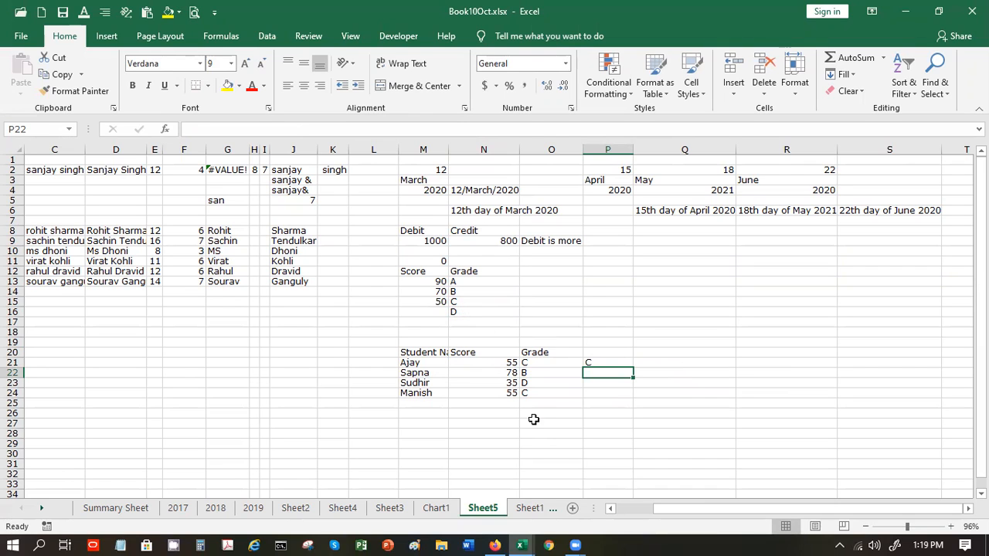
- Enter 45 as the first student's score in N21 and return to P21
left_click(486, 360)
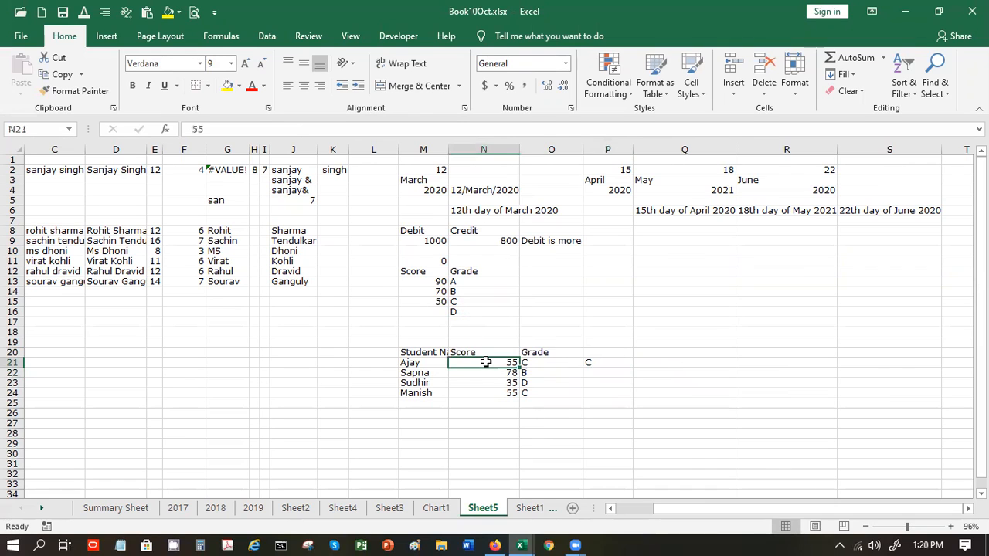
type("45")
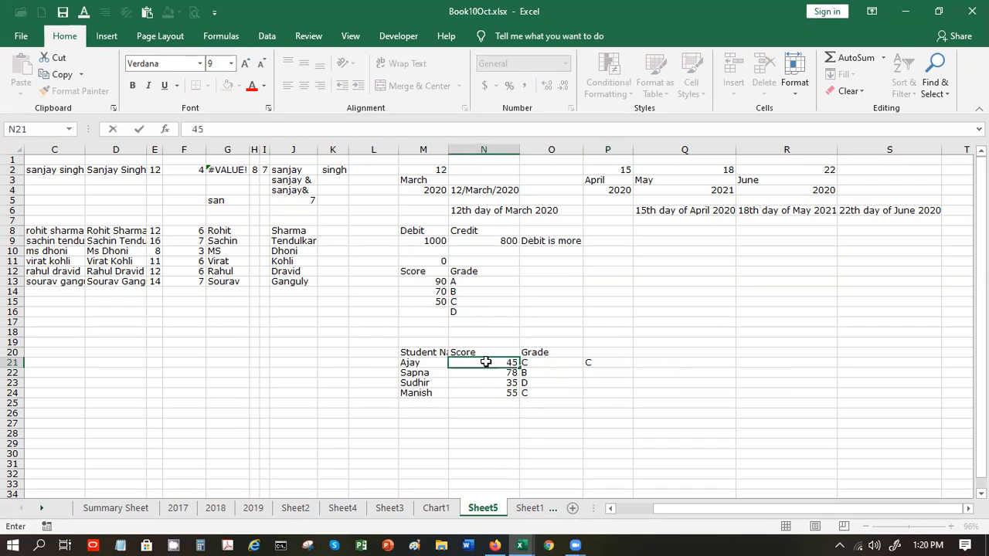
key("Return")
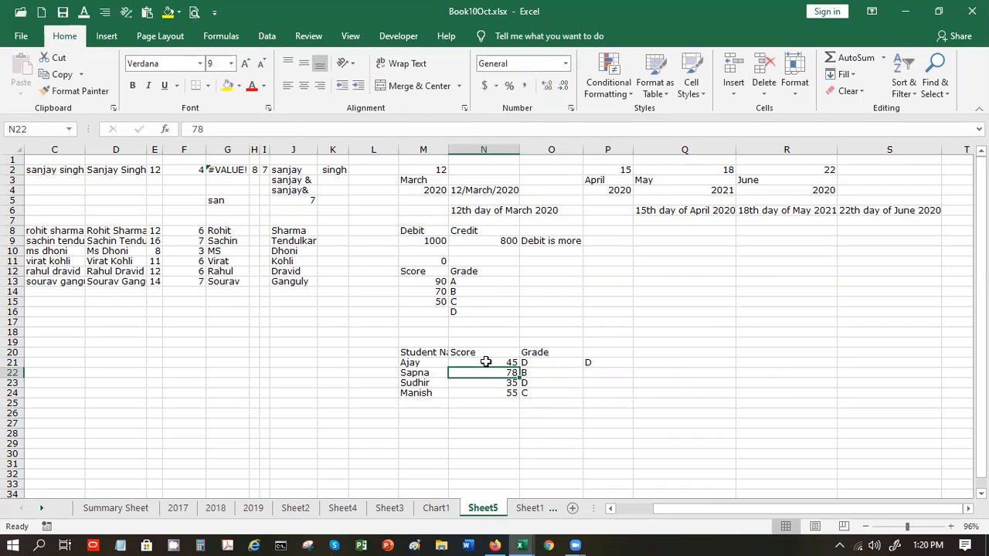
key("Up")
key("Right")
key("Right")
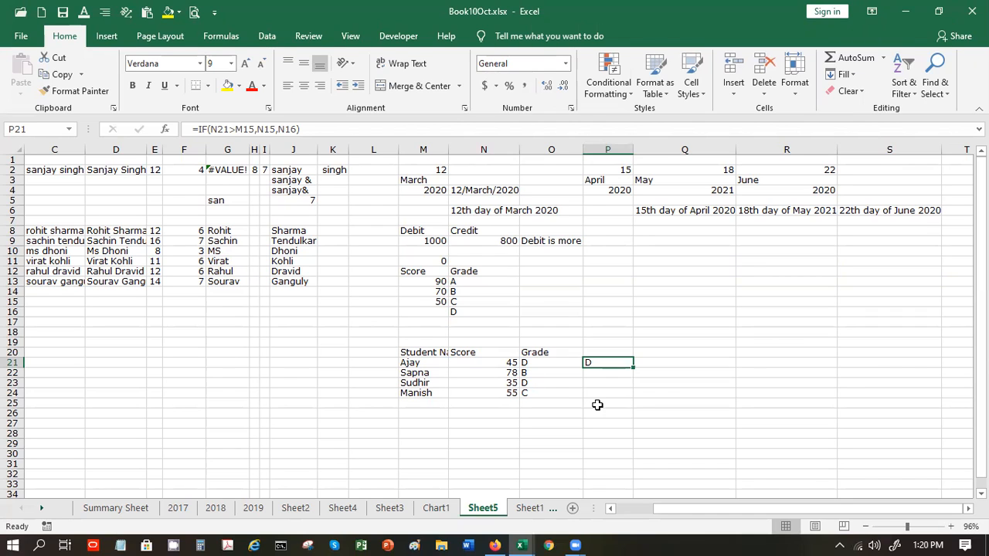
- Swap P21's threshold reference from M15 to the 90 in M13
left_click(241, 129)
double_click(241, 130)
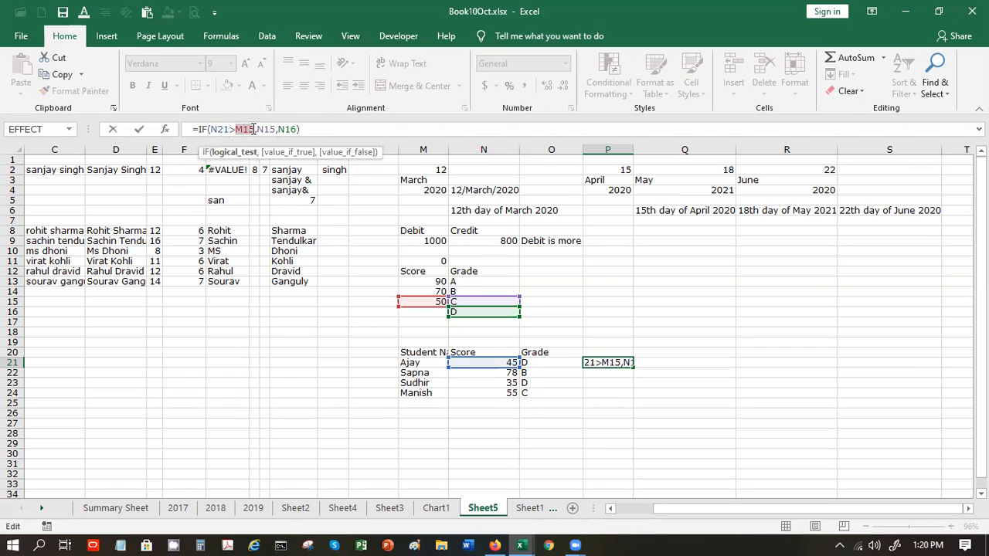
left_click(432, 282)
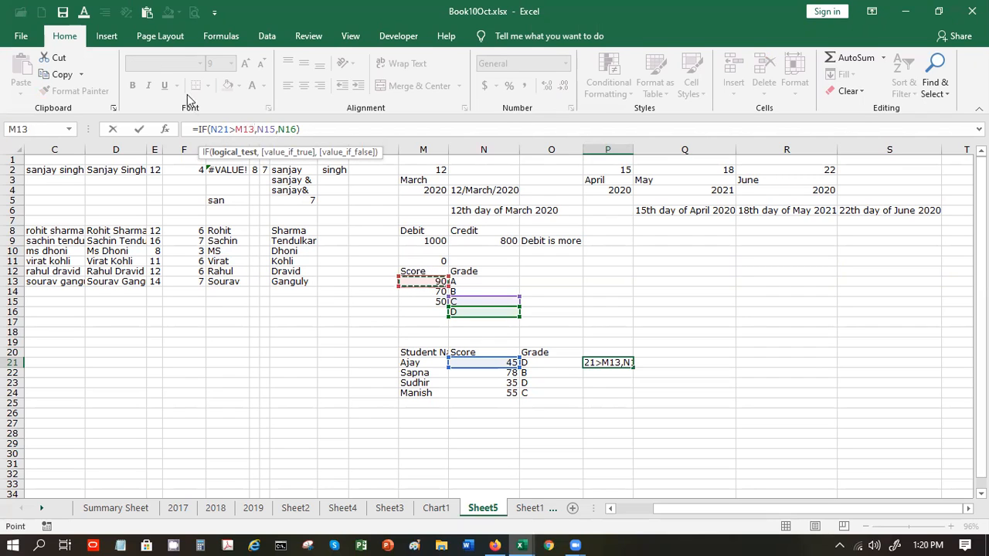
left_click(265, 130)
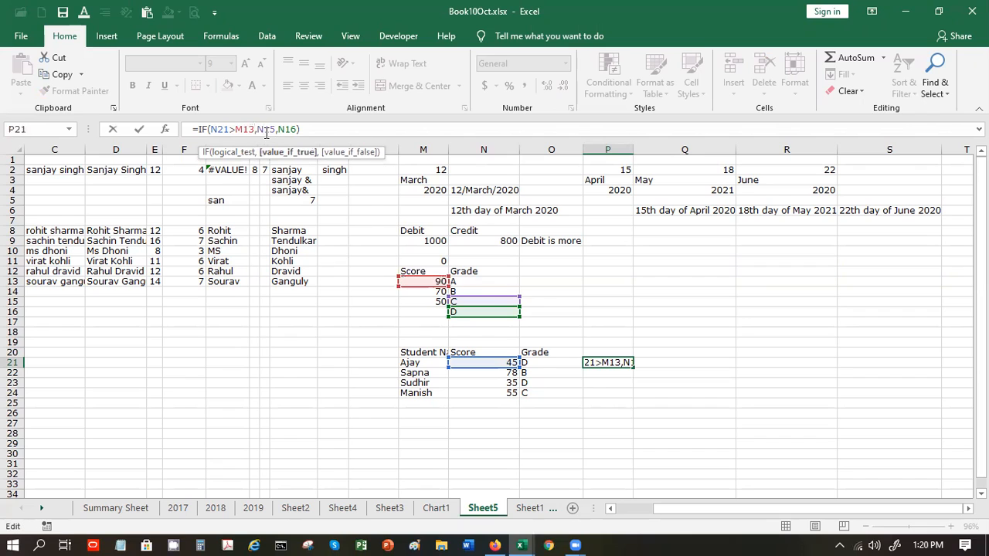
left_click(468, 280)
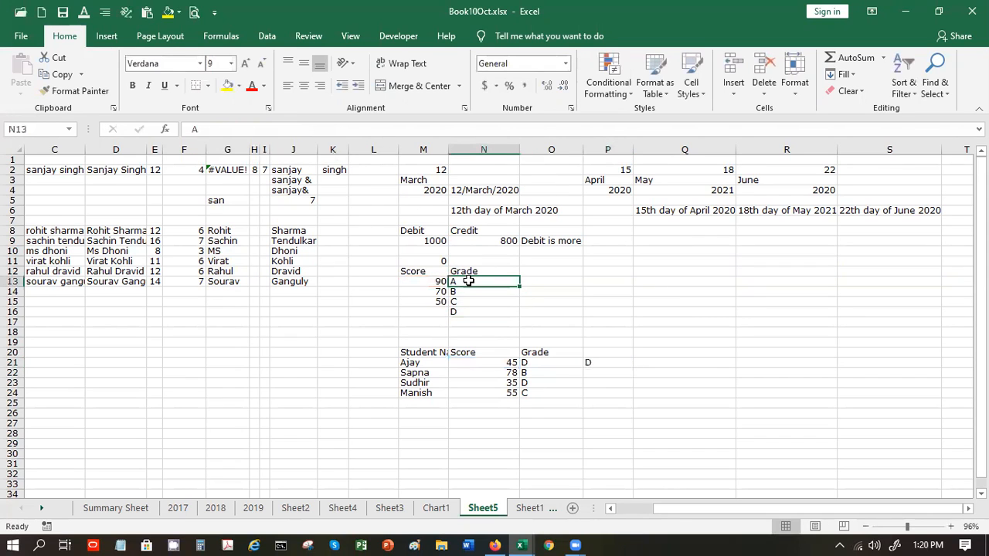
left_click(588, 361)
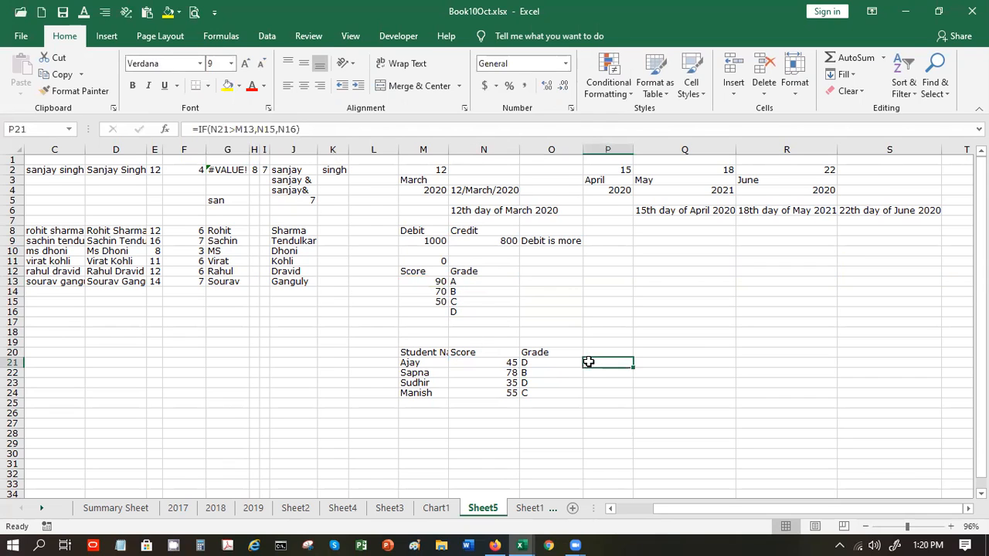
- Change the true result to N13 and fix the N163 typo back to N16
left_click(275, 129)
key("BackSpace")
type("3")
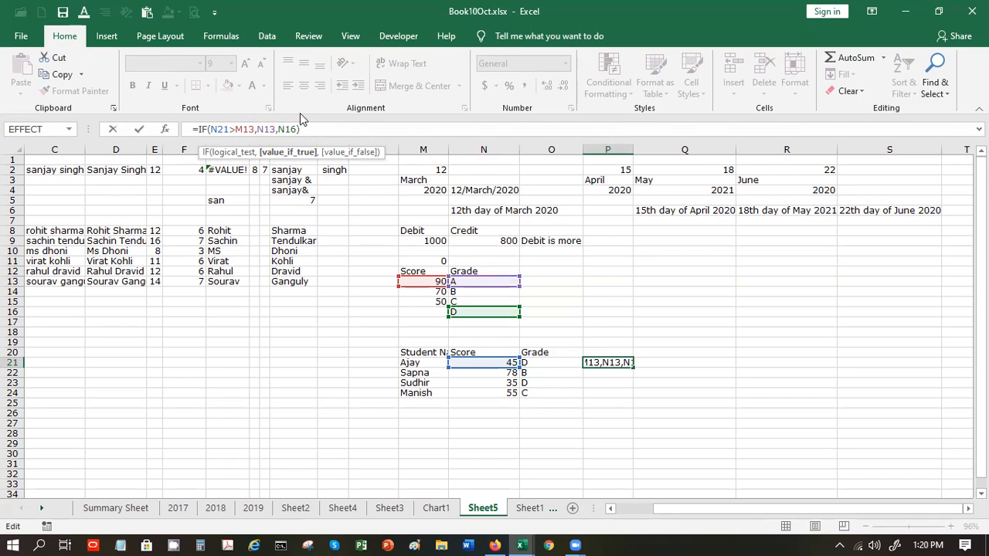
left_click(296, 129)
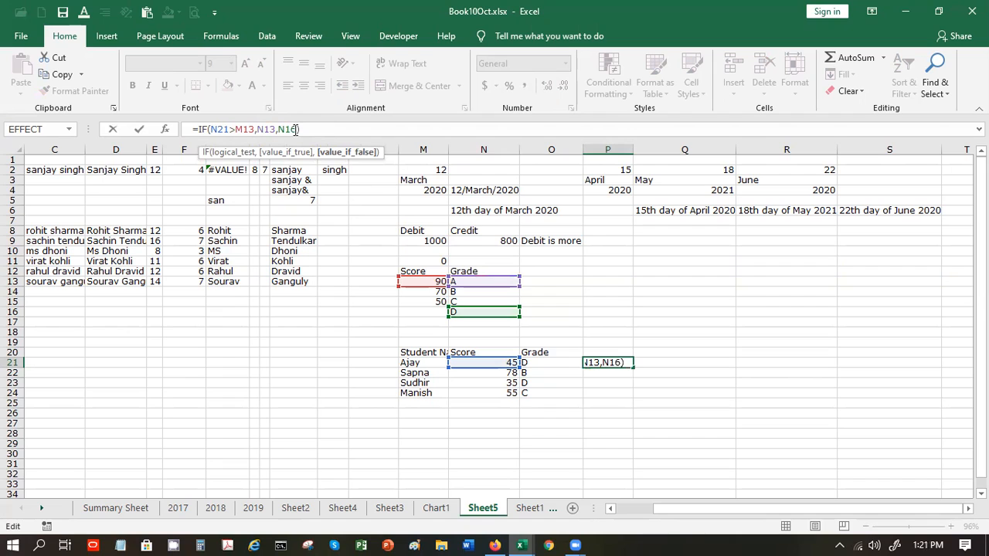
type("3")
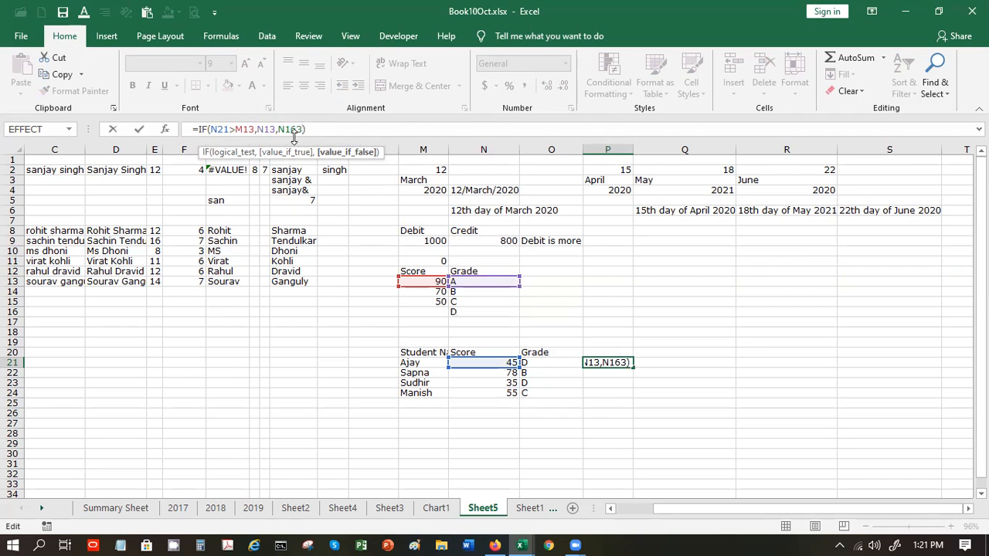
key("ctrl+Return")
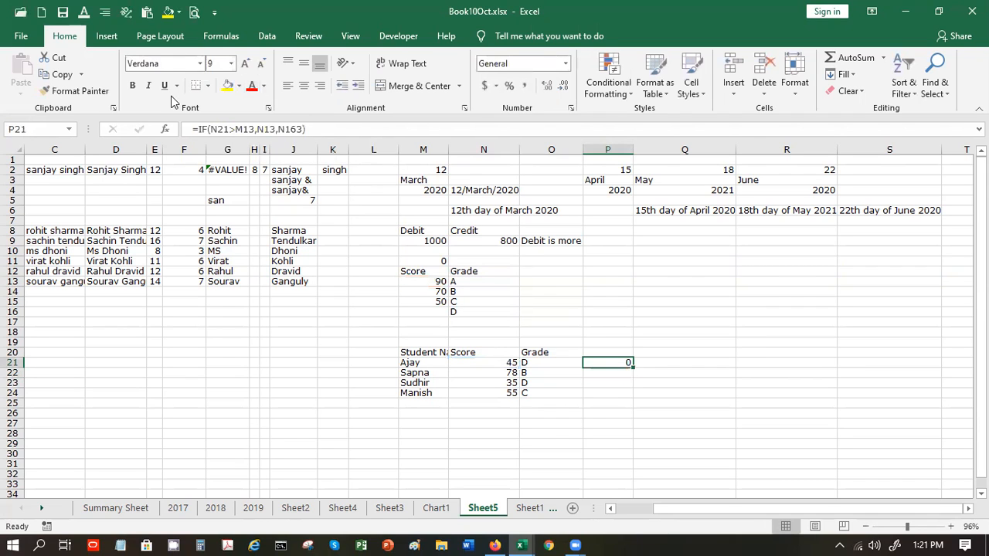
left_click(302, 130)
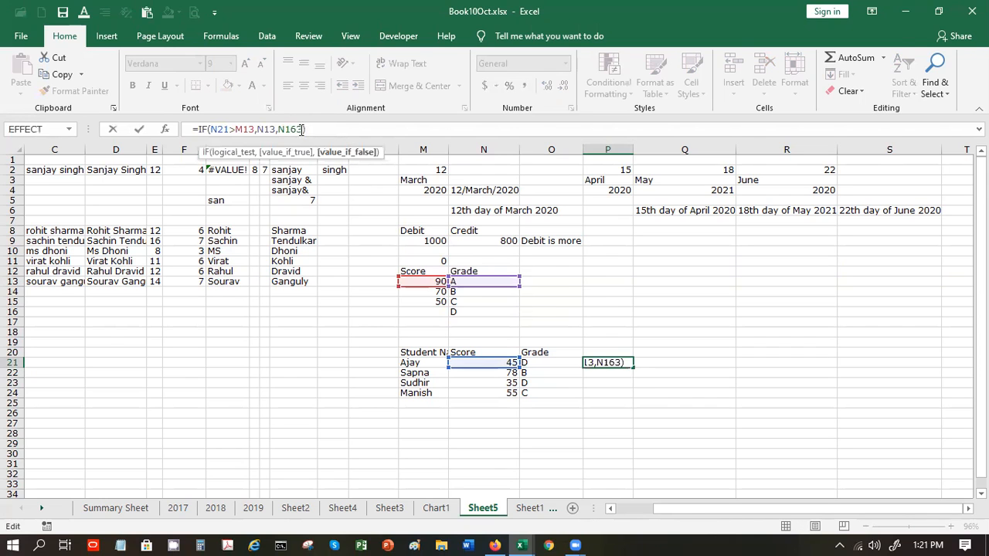
key("BackSpace")
key("Return")
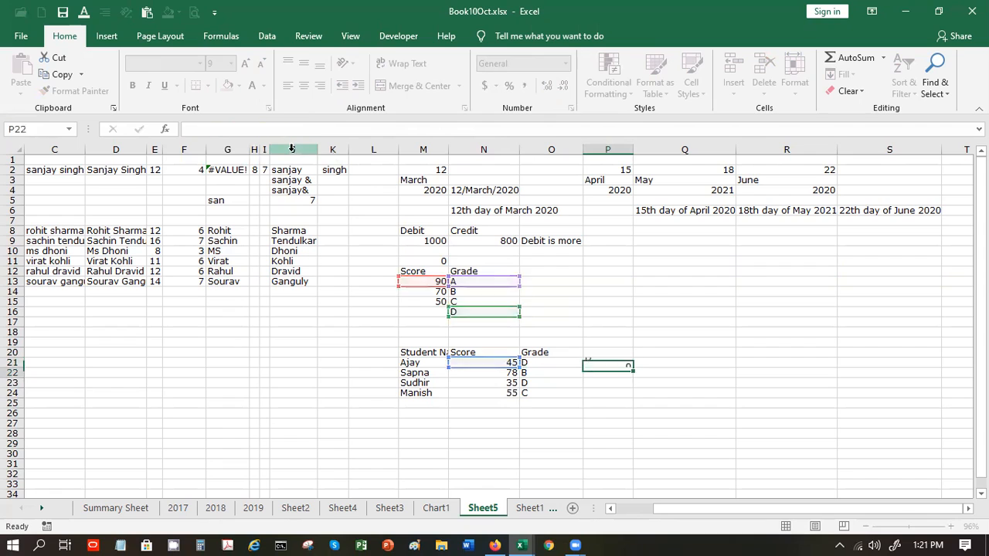
left_click(599, 363)
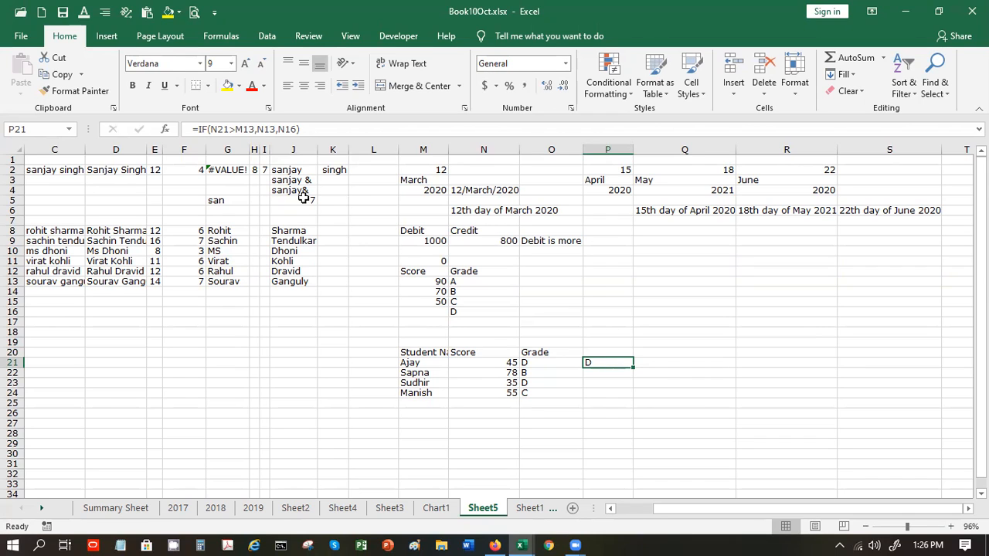
- Copy IF(N21>M13,N13,N16) and paste it over N16 in Value_if_false
left_click(203, 130)
left_click_drag(198, 129, 314, 131)
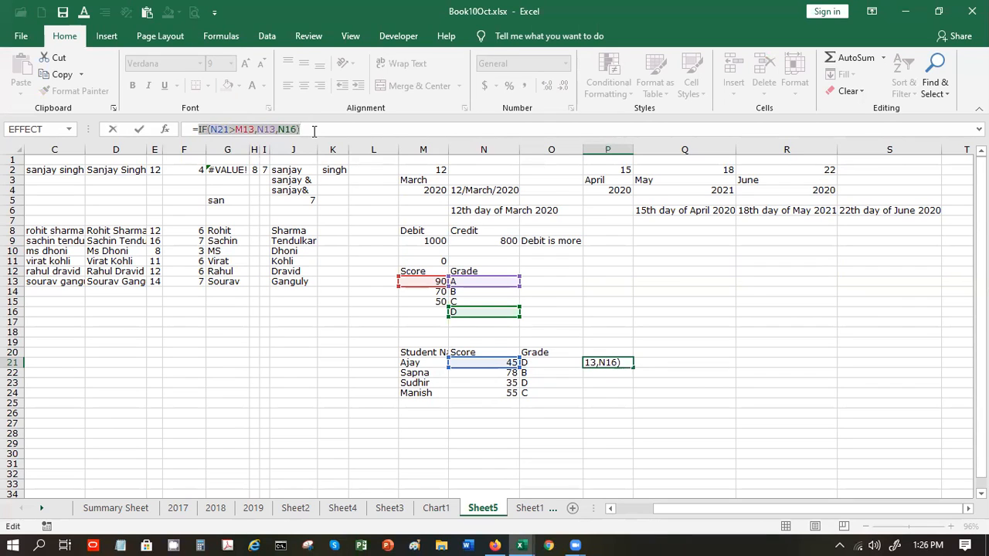
key("ctrl+c")
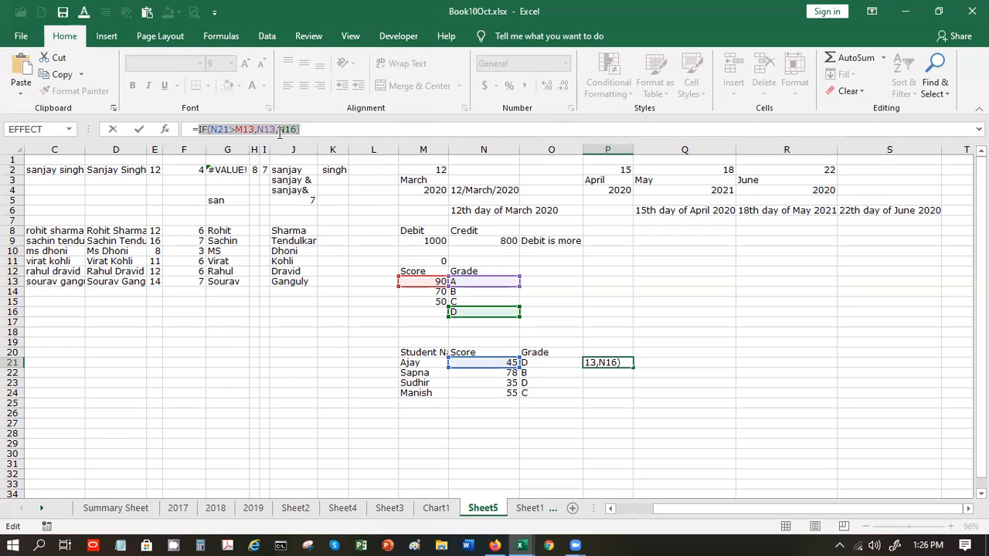
left_click(278, 130)
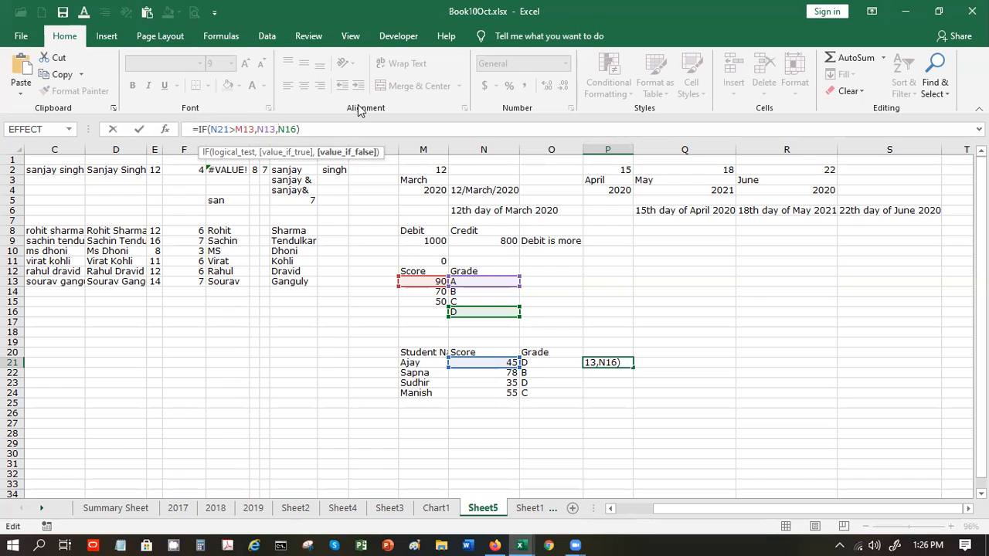
left_click(164, 129)
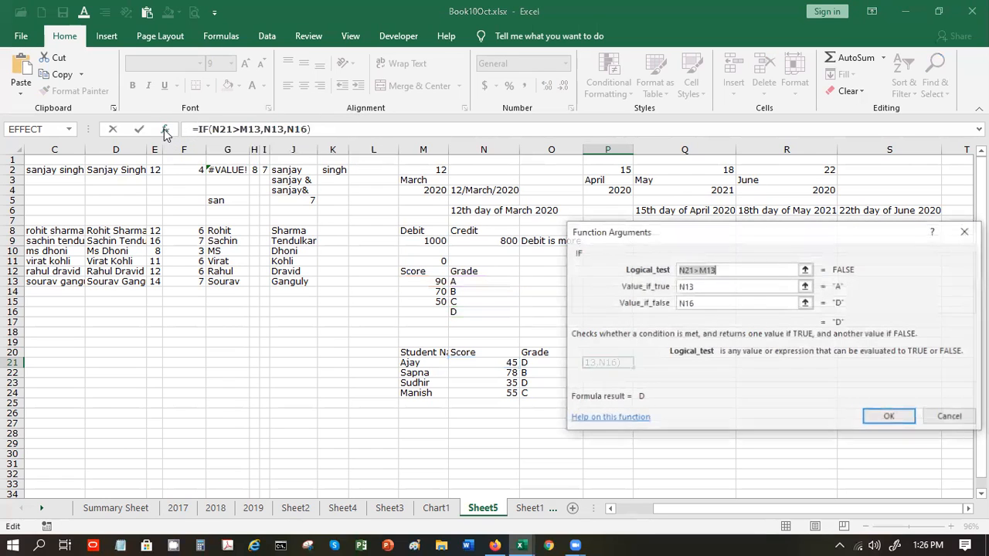
left_click_drag(706, 303, 666, 309)
key("ctrl+v")
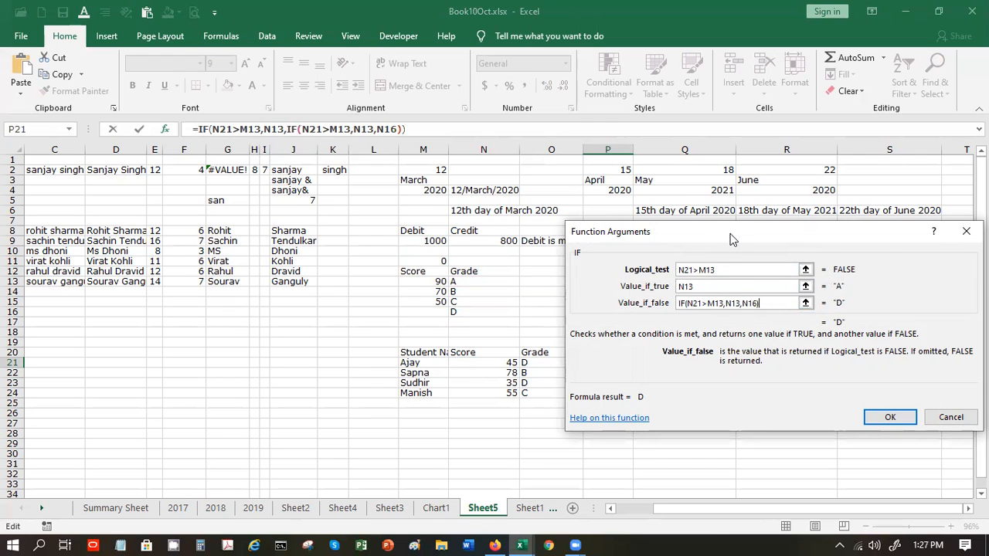
- Change the nested IF's M13 and N13 to M14 and N14, and confirm
left_click_drag(732, 240, 767, 244)
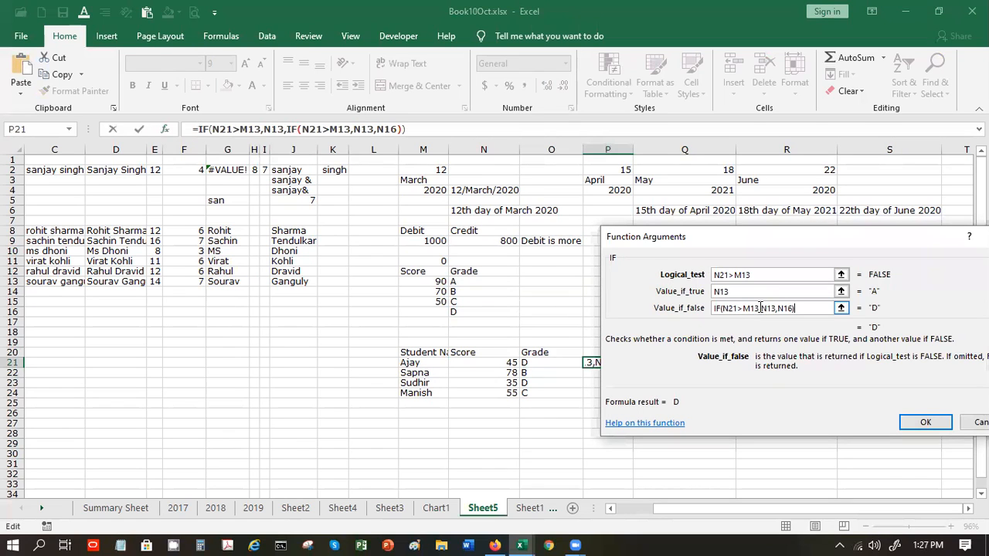
left_click(758, 308)
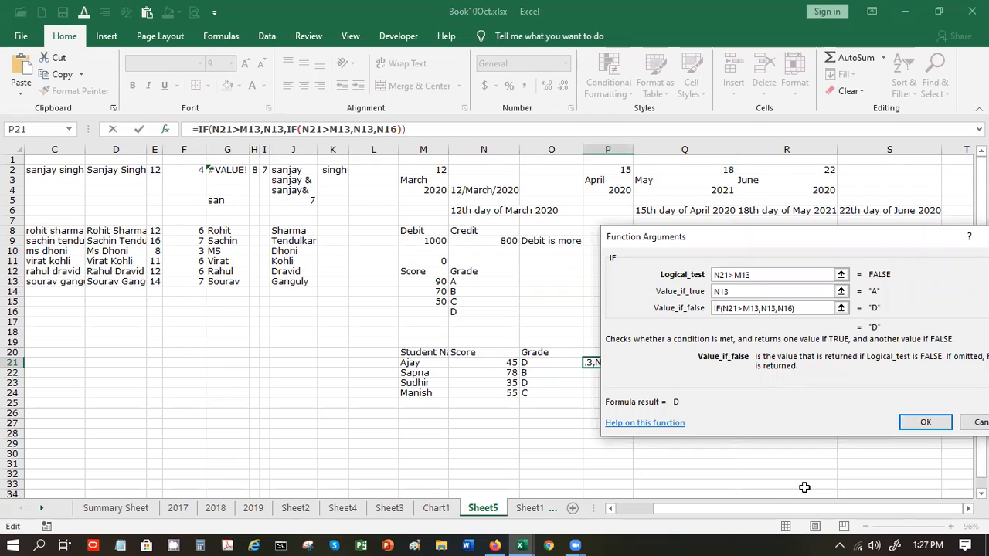
key("BackSpace")
type("4")
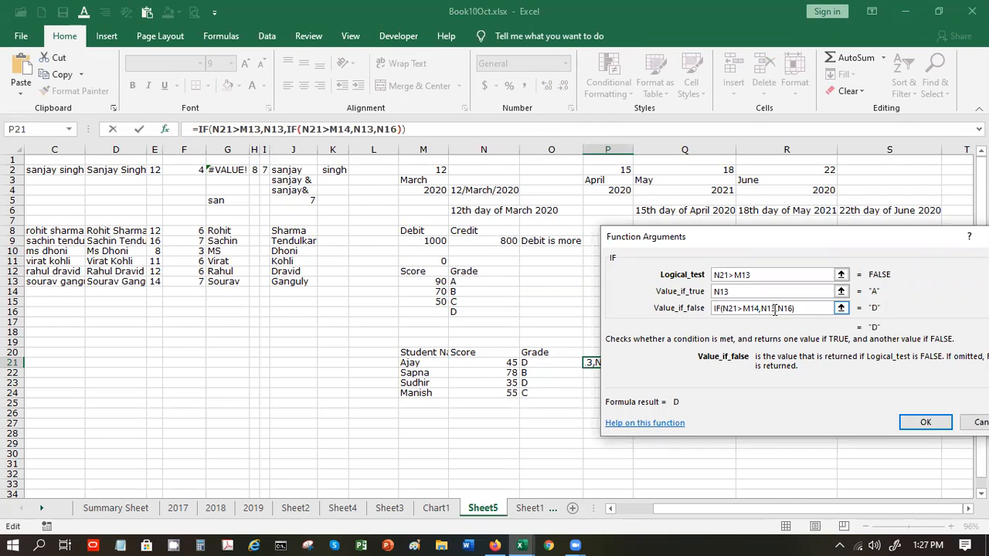
left_click(774, 309)
key("BackSpace")
type("4")
key("Return")
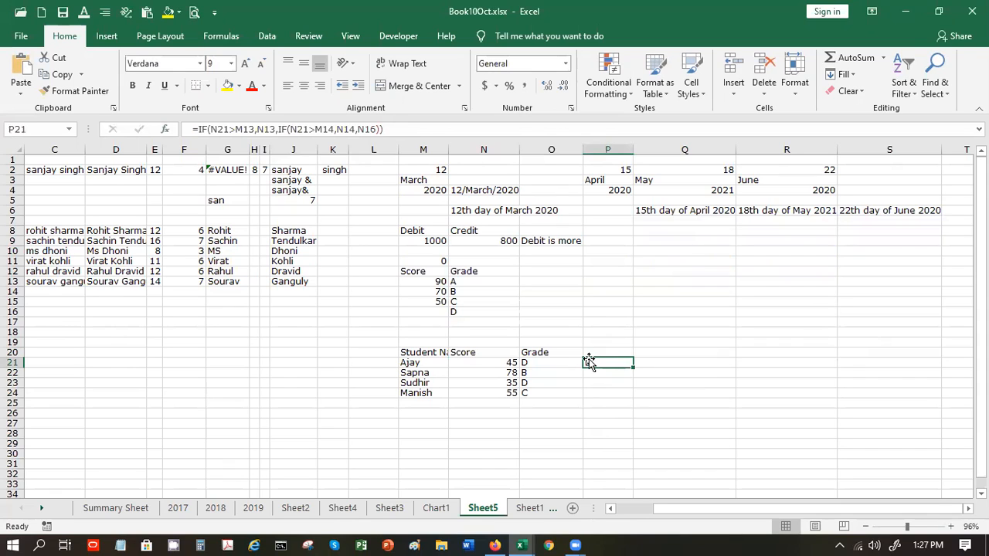
- Try N21 scores of 75, 95 and 4, finishing at 44 to get grade D
key("Left")
key("Left")
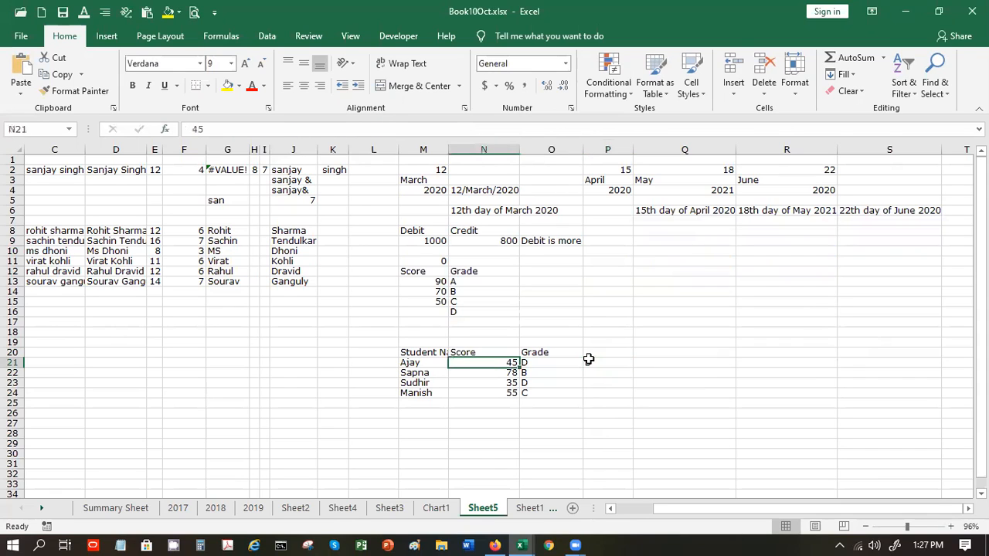
type("75")
key("Return")
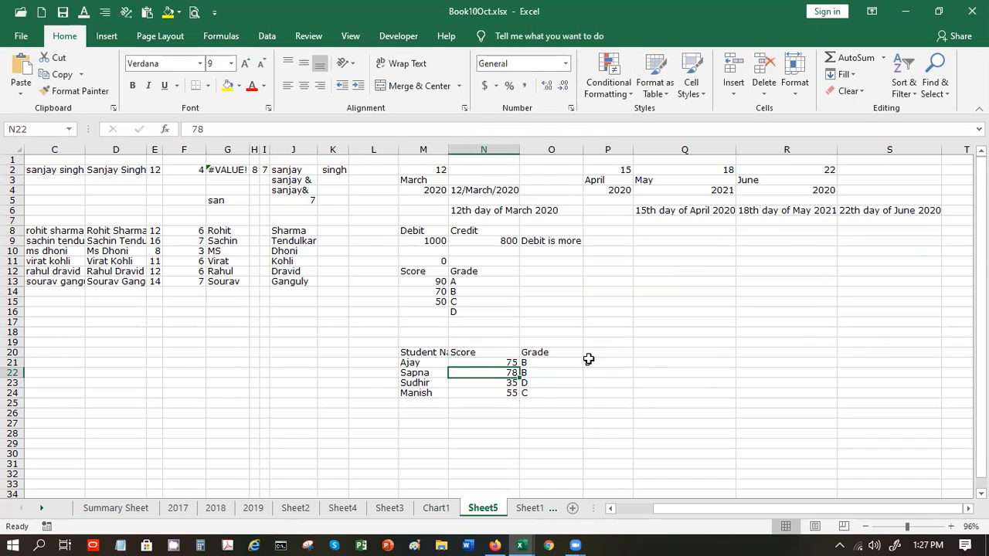
key("Up")
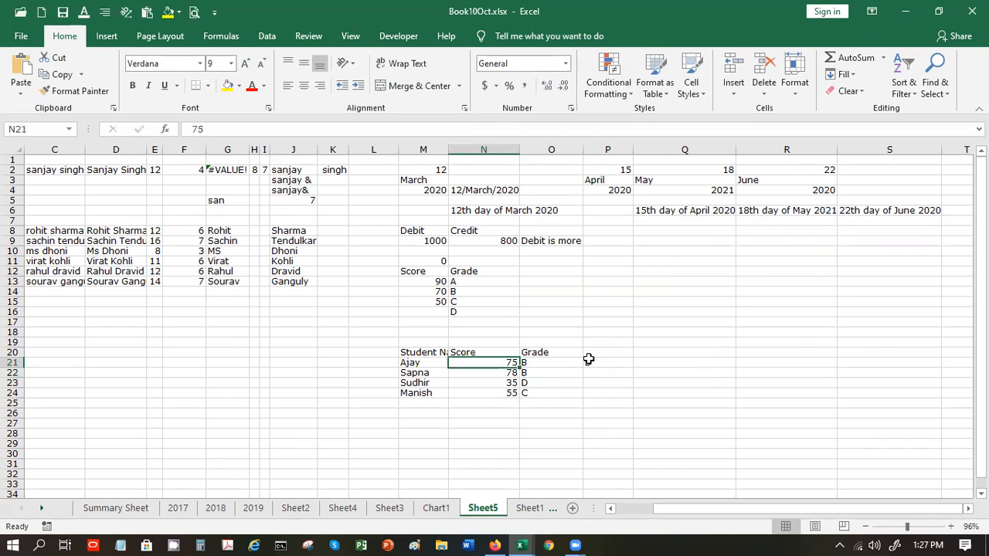
type("95")
key("Tab")
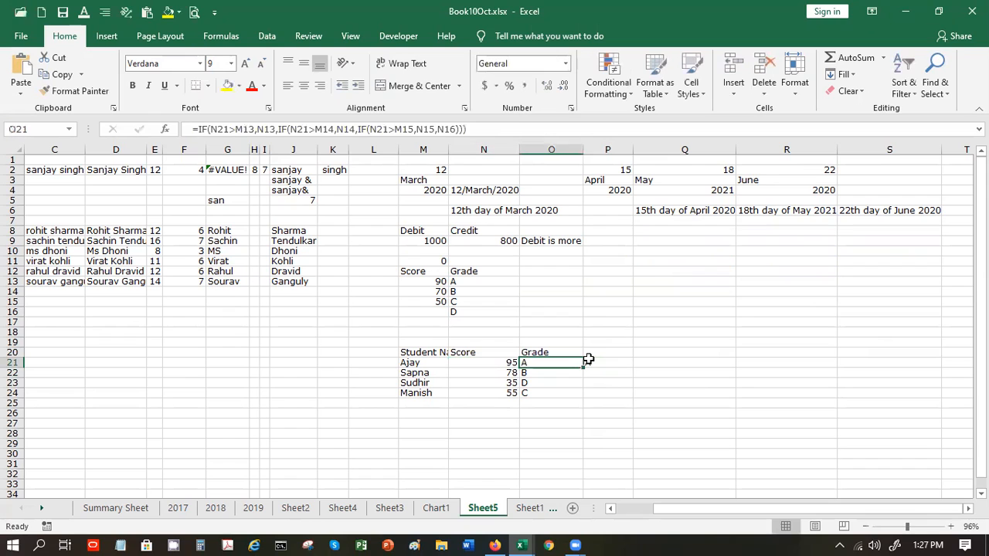
key("Left")
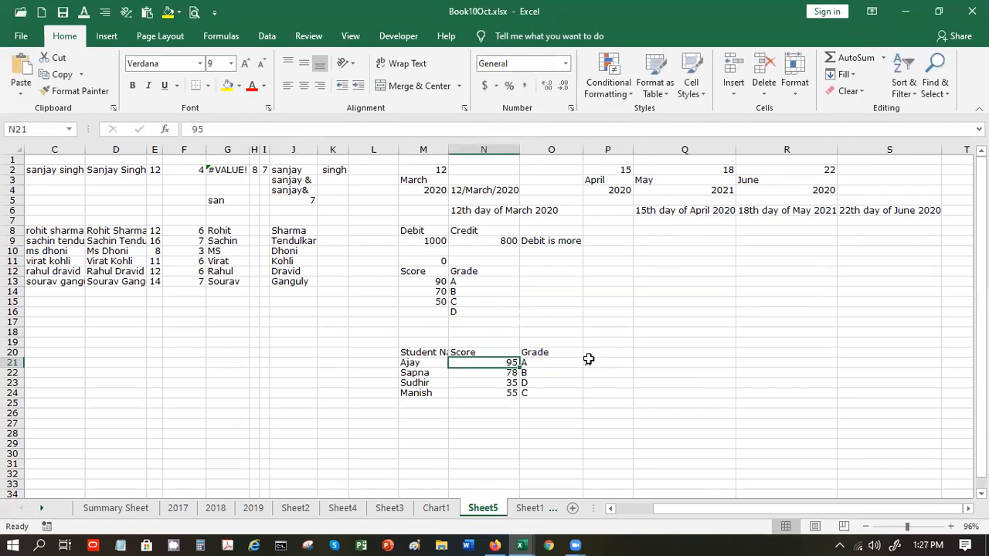
type("4")
key("Tab")
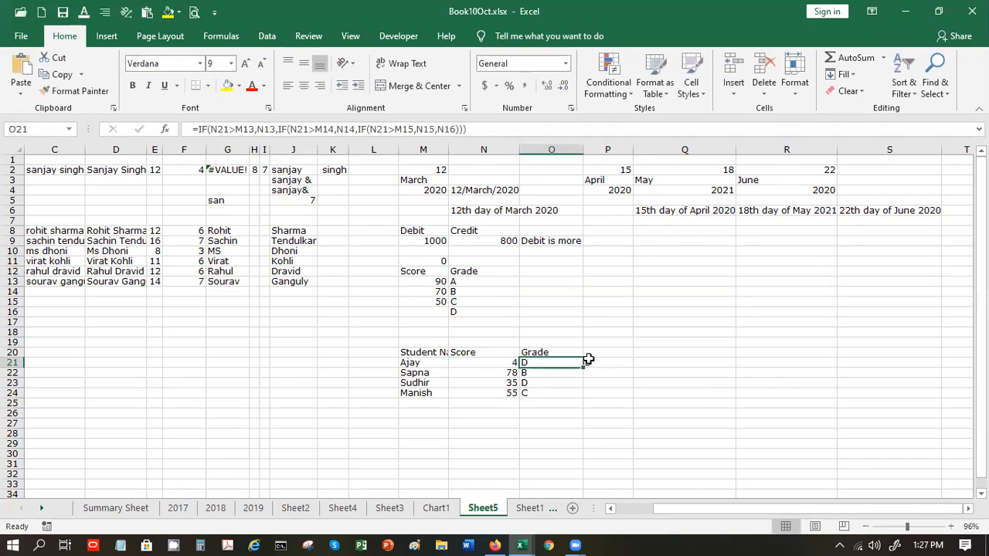
key("Left")
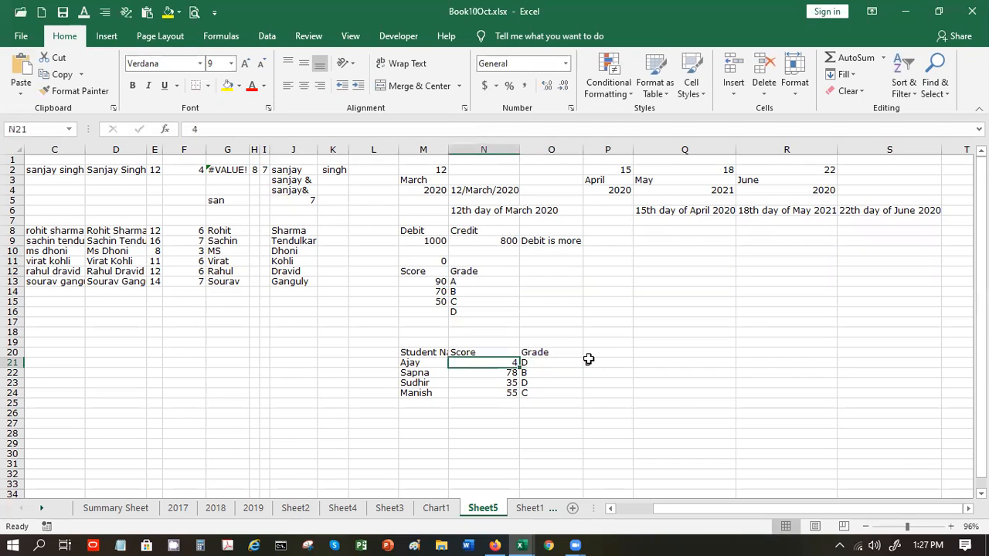
type("44`")
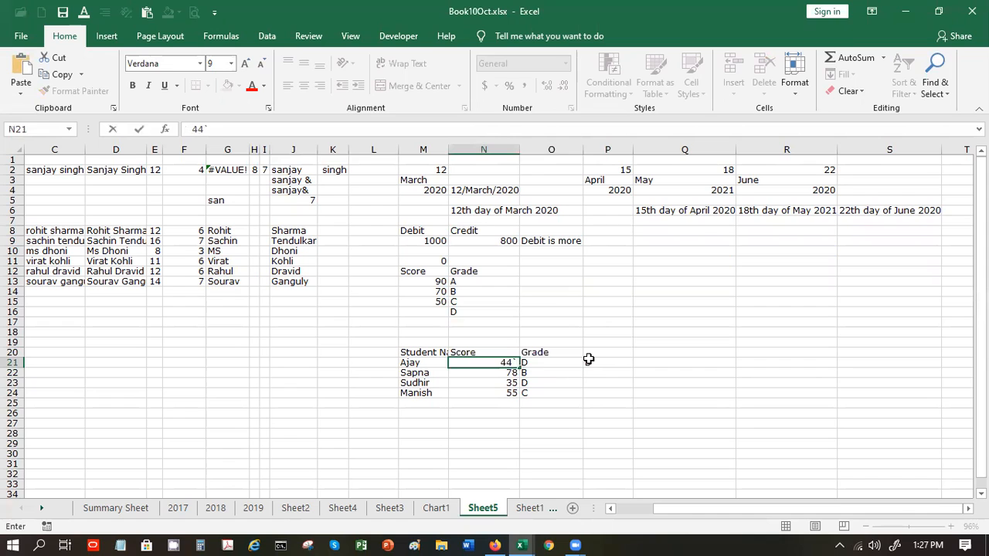
key("BackSpace")
key("Tab")
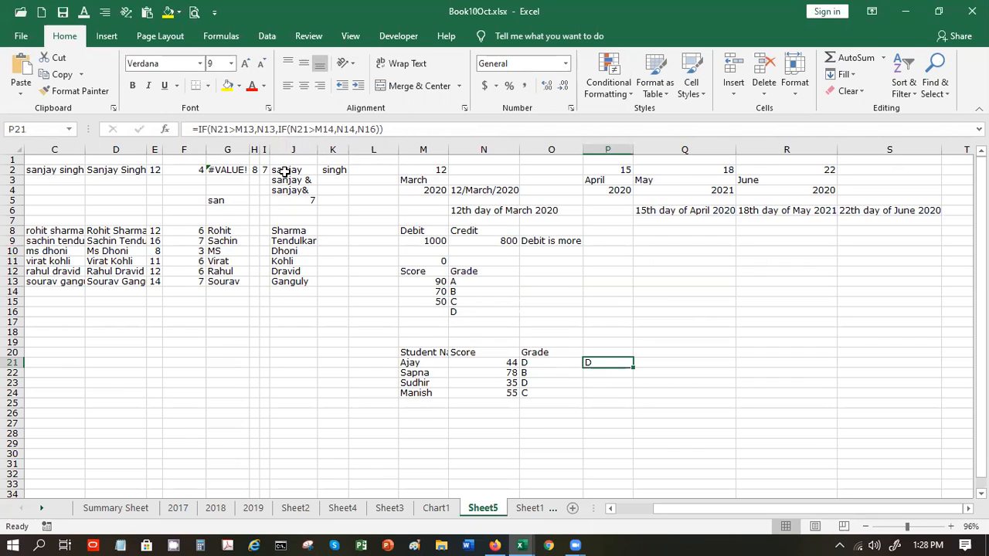
- Show P21's IF arguments, with N21>M13 evaluating FALSE and the nested IF returning D
left_click(165, 129)
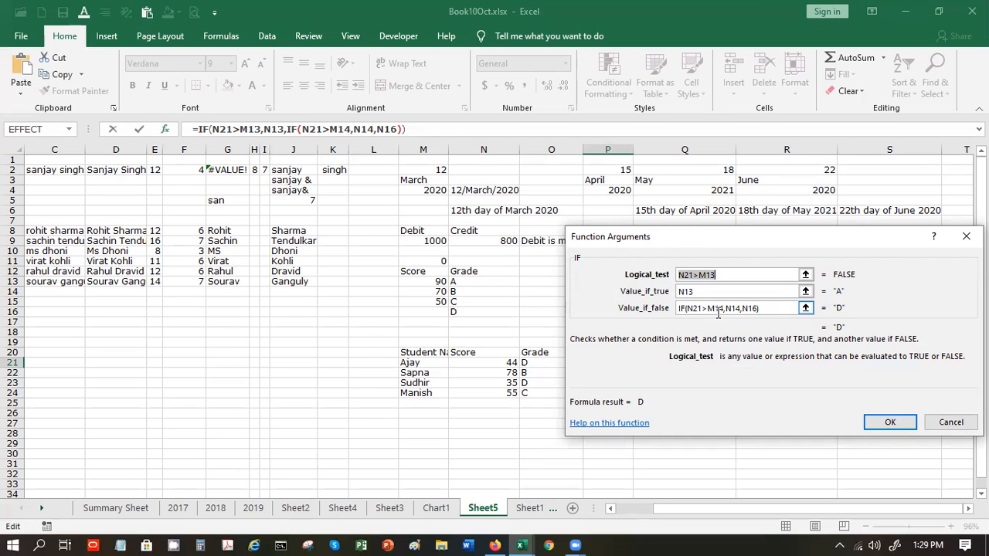
- Switch to the Book1 workbook's Sheet2 with the Name/Score/Grade table
left_click(675, 52)
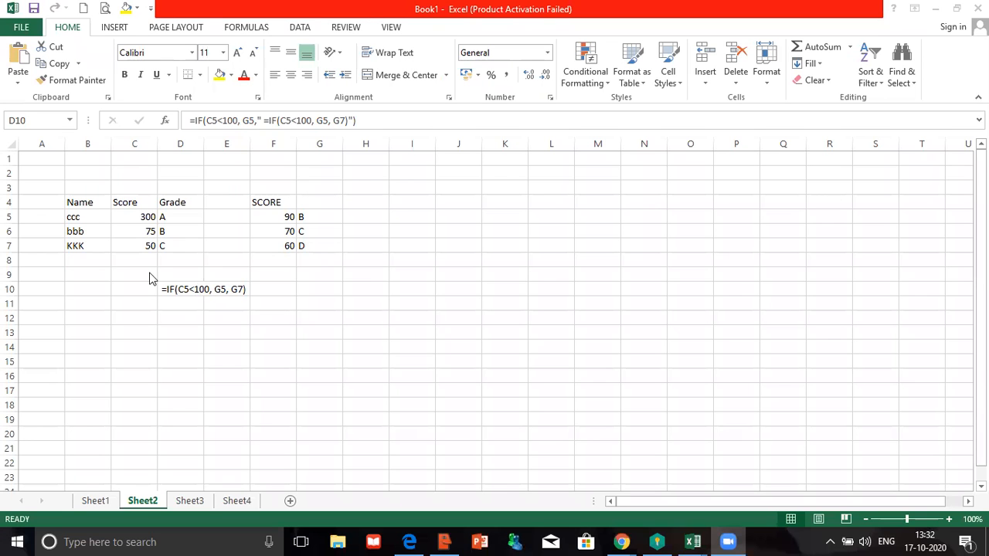
- Undo twice to bring back D10's working IF formula
left_click(140, 218)
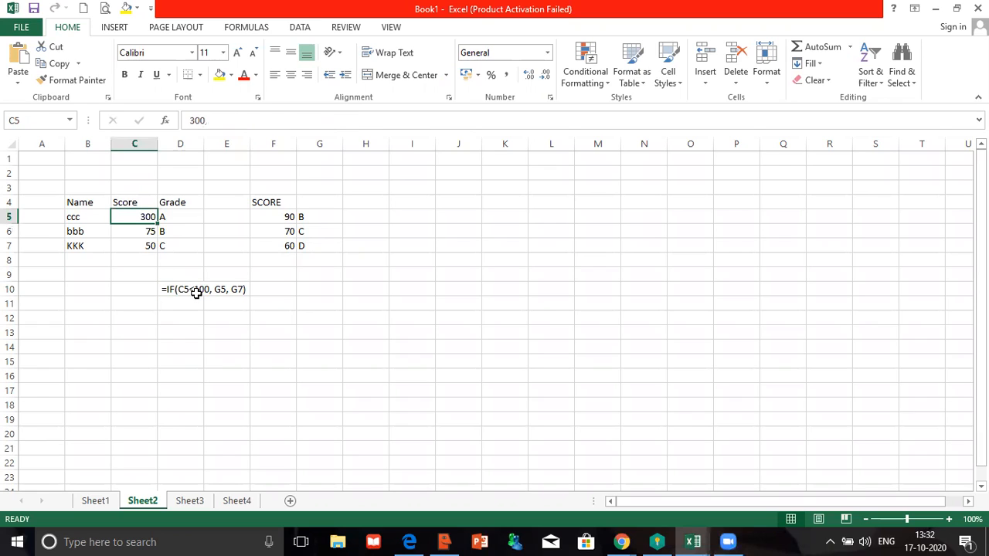
left_click(197, 295)
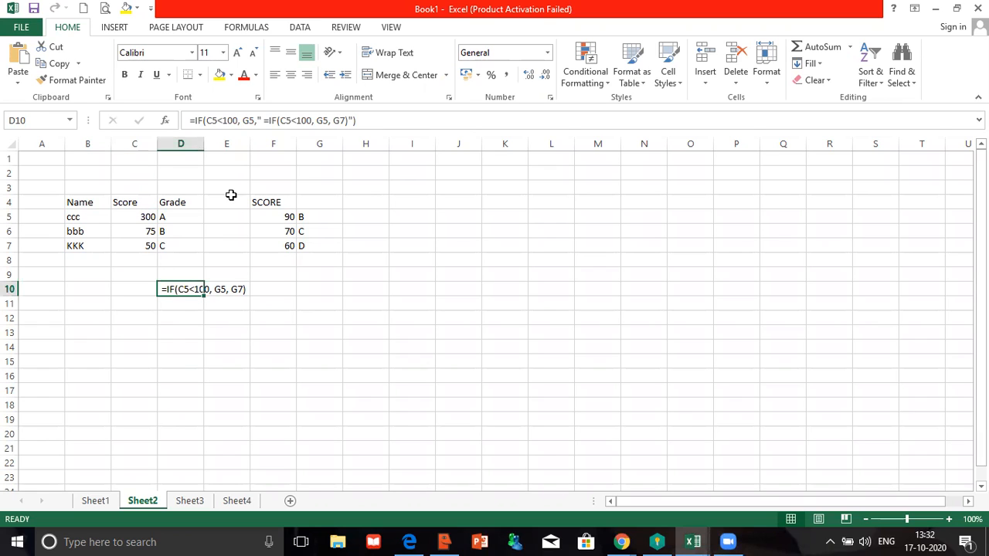
double_click(180, 316)
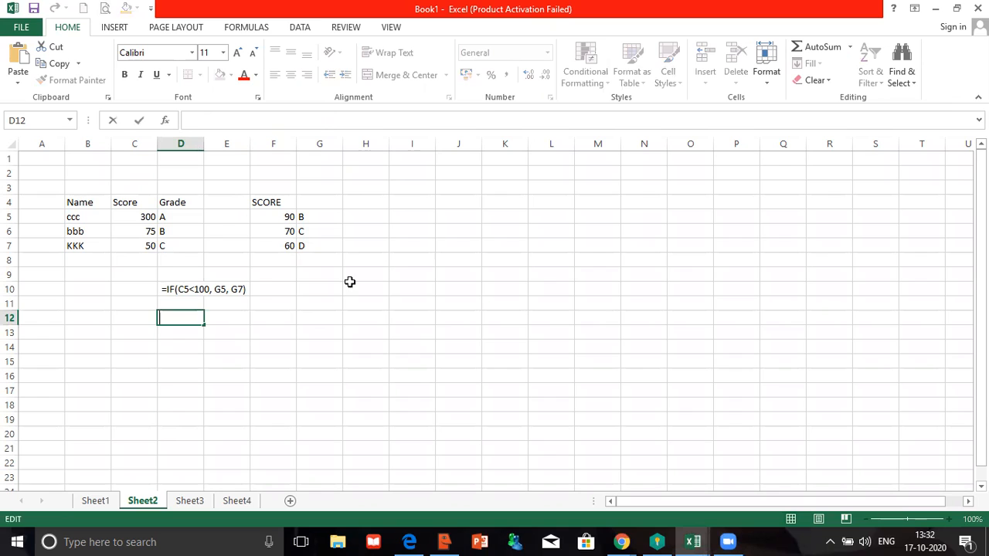
left_click(199, 289)
key("ctrl+z")
key("ctrl+z")
key("ctrl+z")
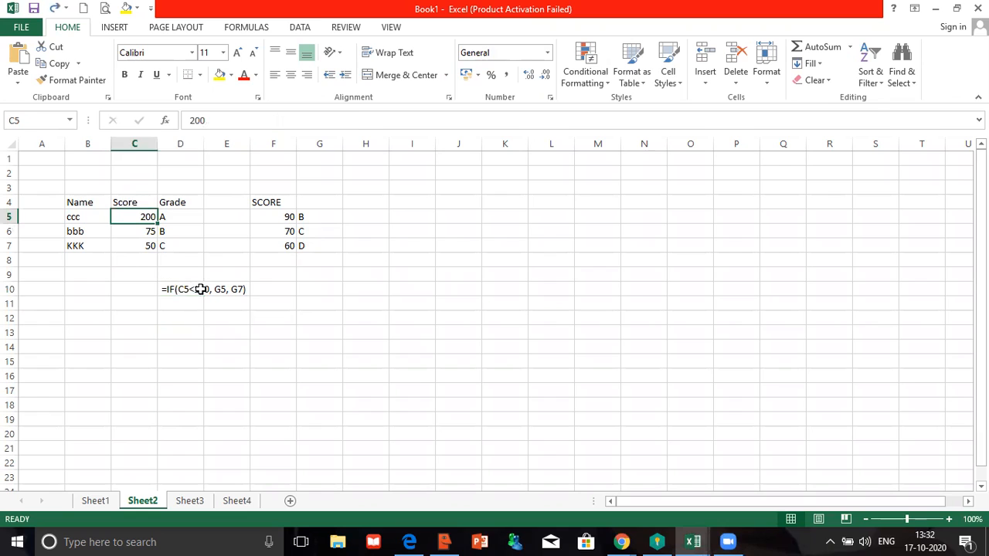
key("ctrl+z")
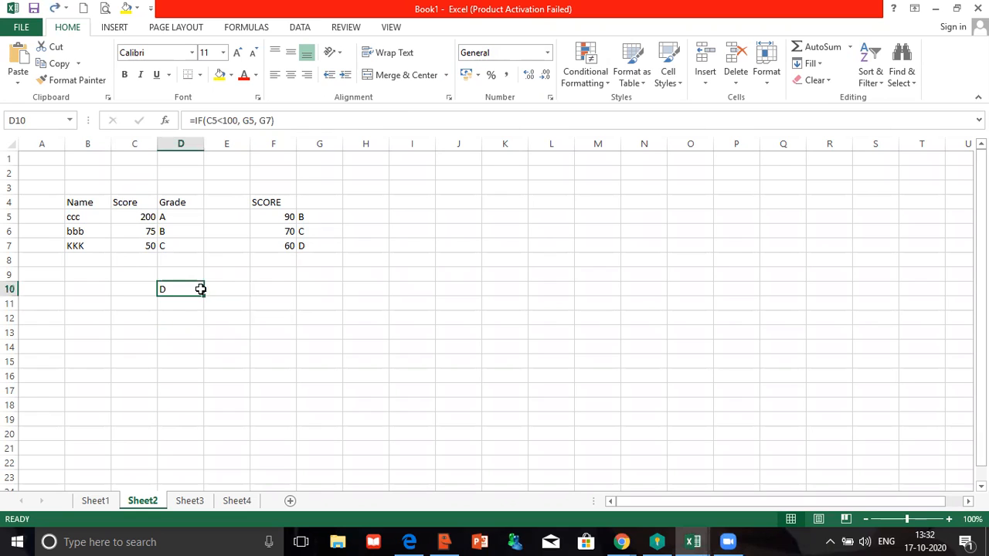
- Enter 300, then 80 as the C5 score, and inspect D10's formula text
left_click(132, 216)
type("300")
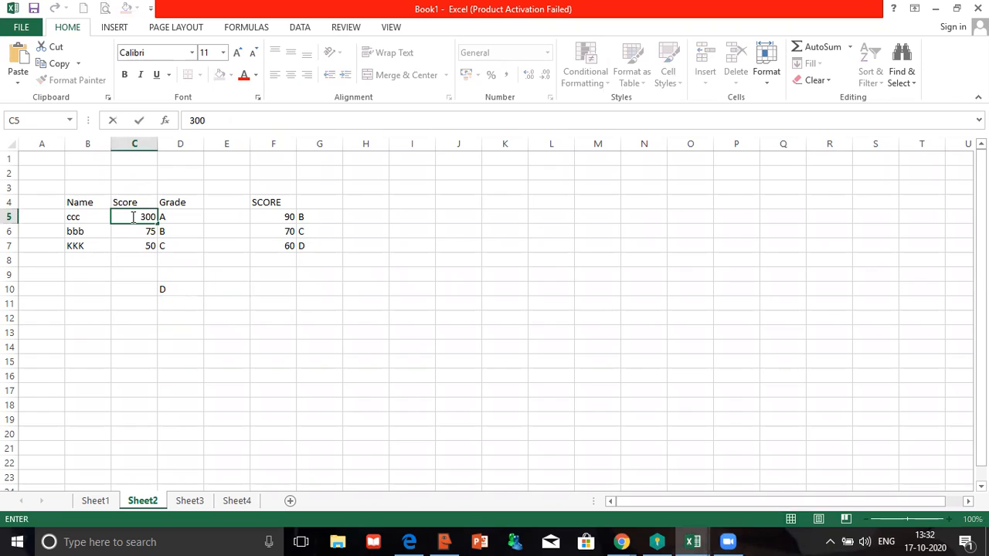
key("Return")
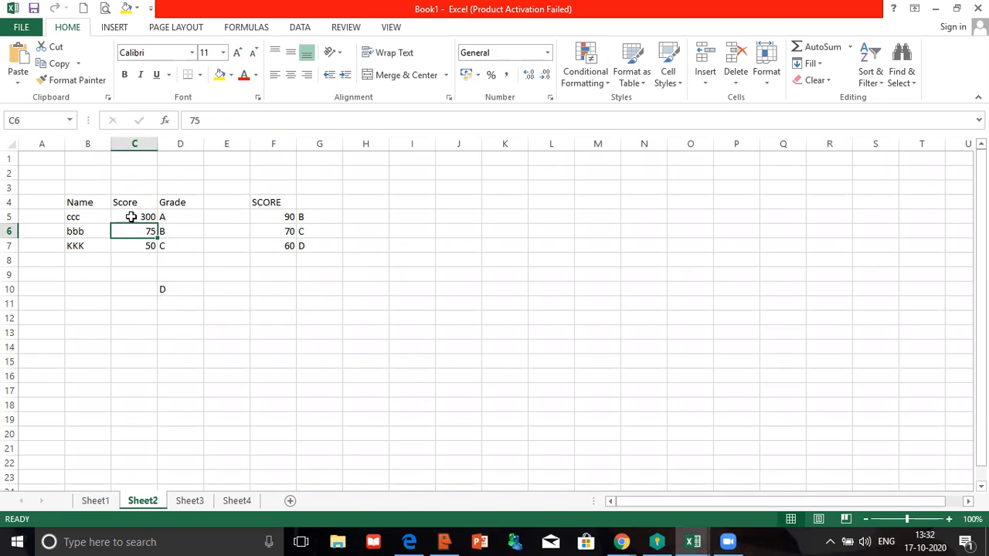
left_click(132, 217)
type("80")
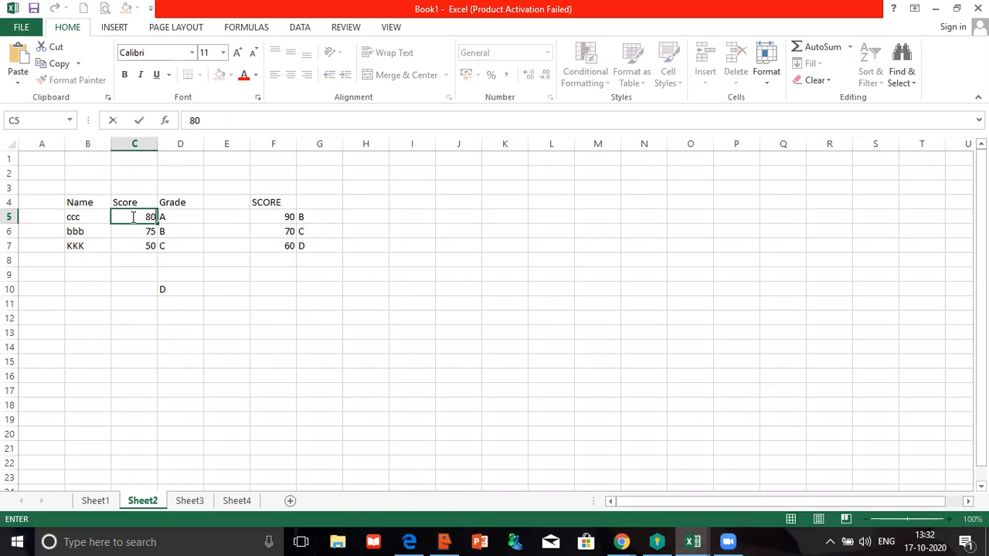
key("Return")
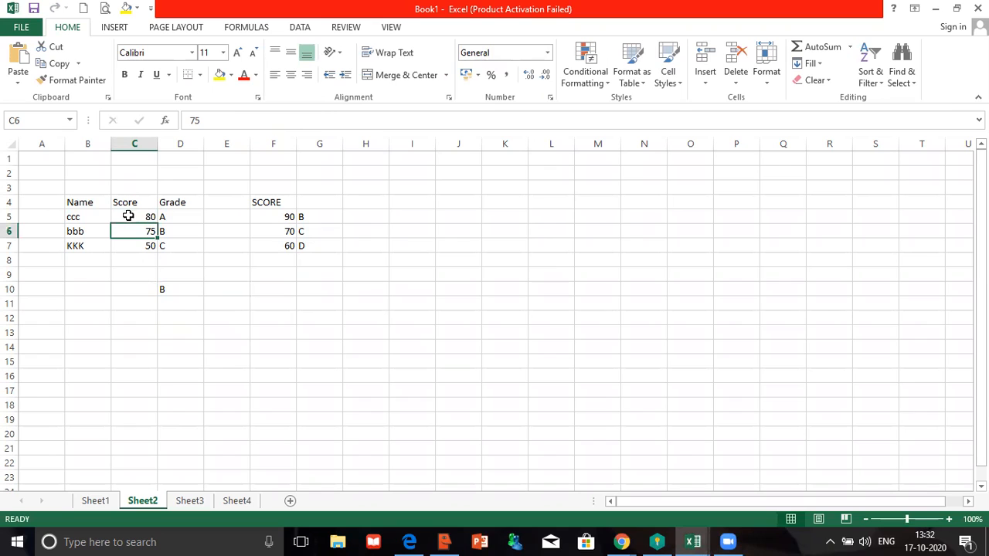
left_click(131, 217)
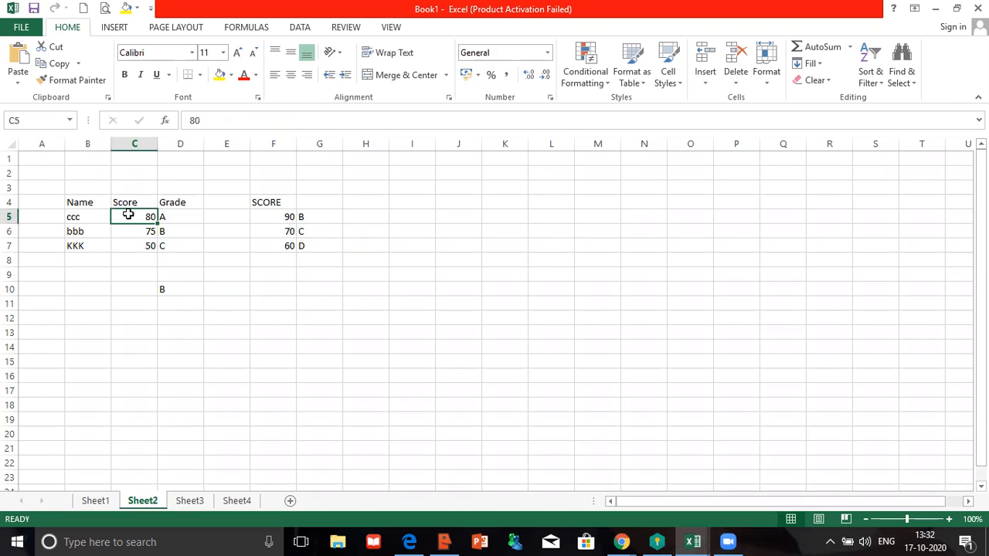
left_click(175, 286)
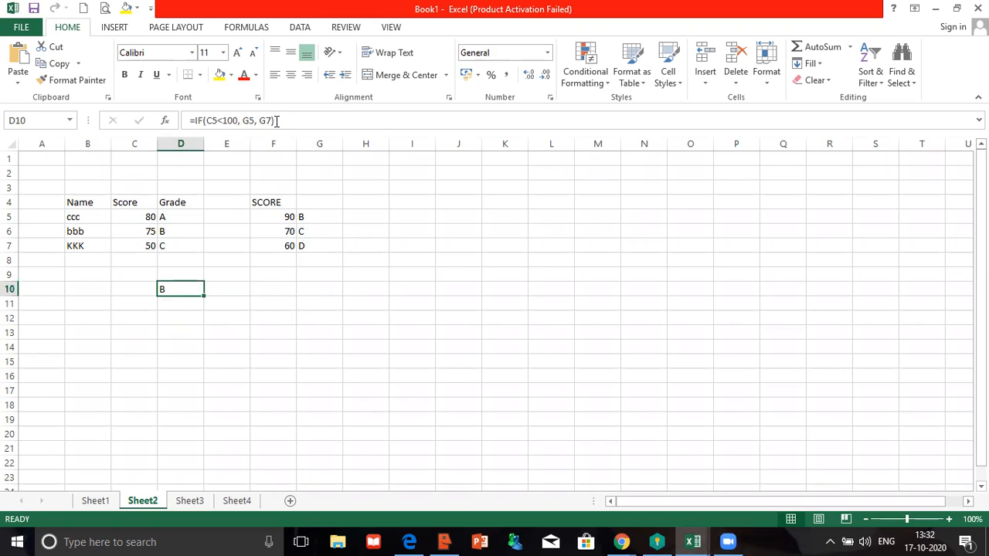
left_click_drag(277, 121, 186, 124)
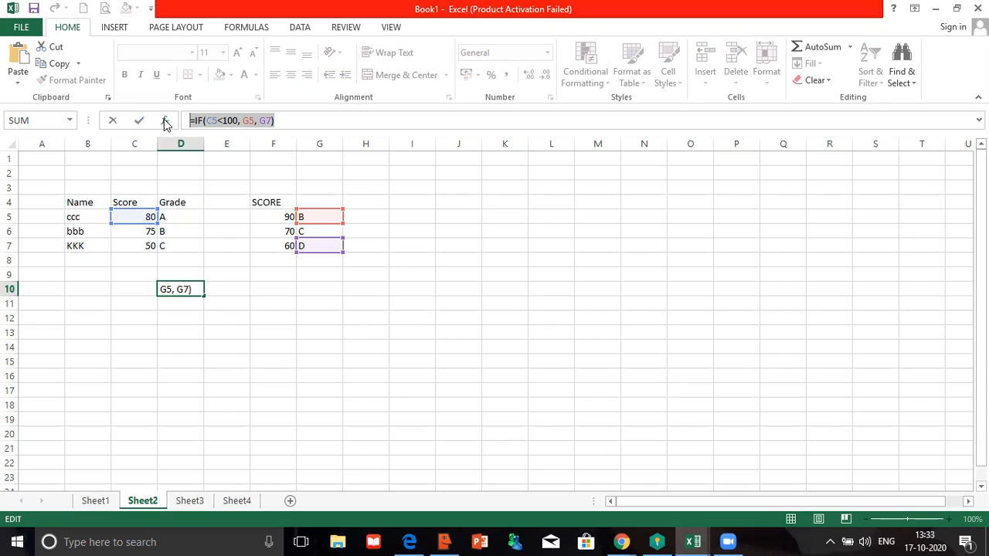
left_click(165, 122)
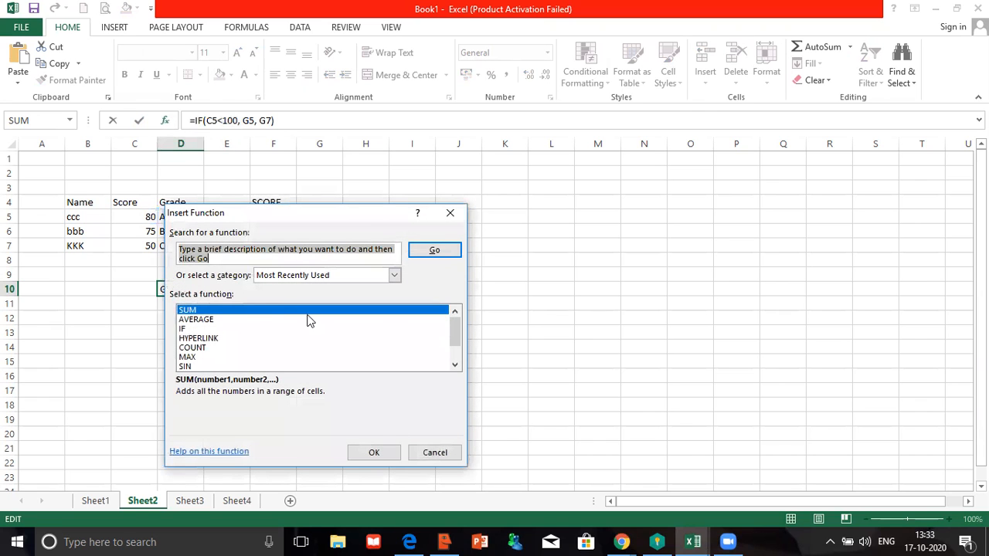
left_click(450, 212)
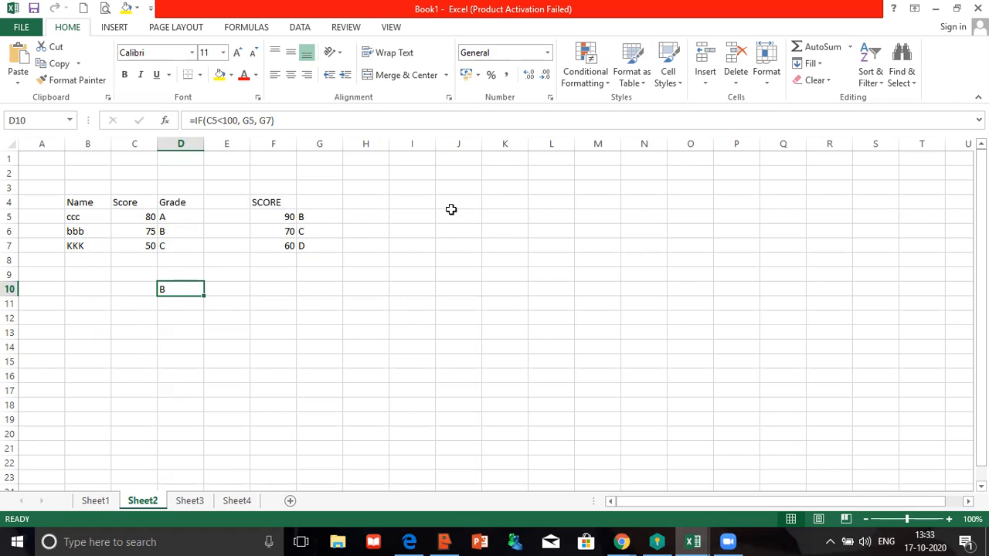
left_click(131, 218)
- Enter 40 in C5, then set grade letters A, B and C in G5:G7
type("40")
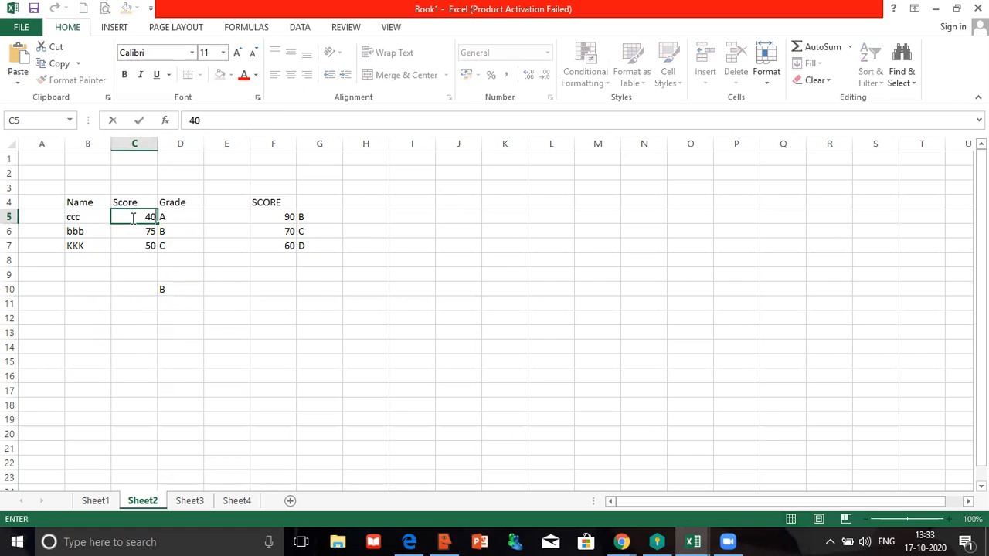
key("Return")
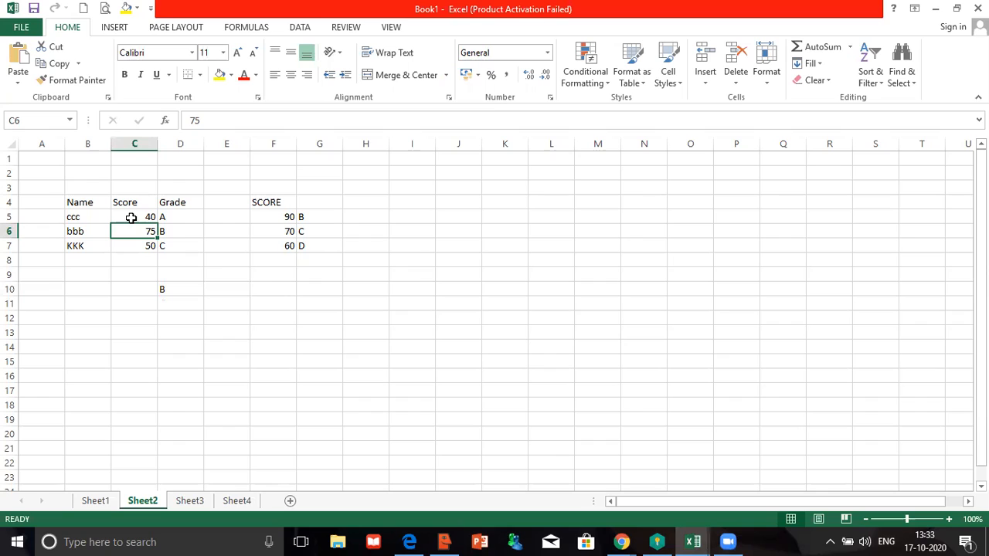
left_click(171, 288)
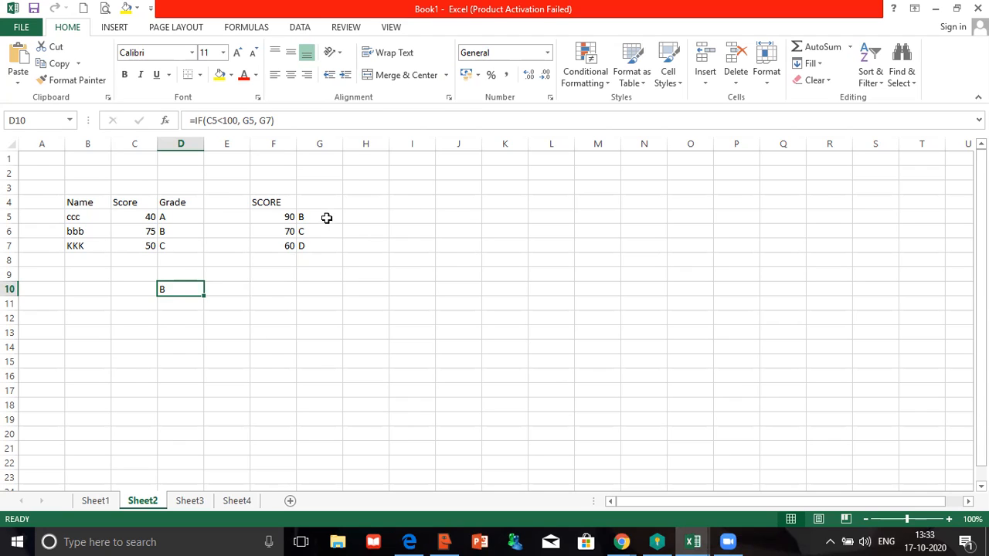
left_click(288, 220)
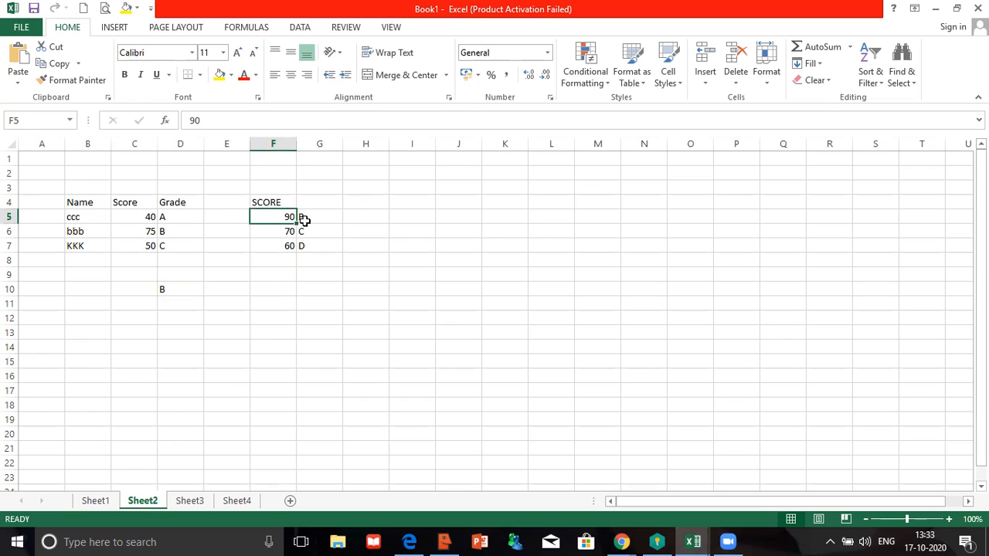
left_click(305, 222)
type("A")
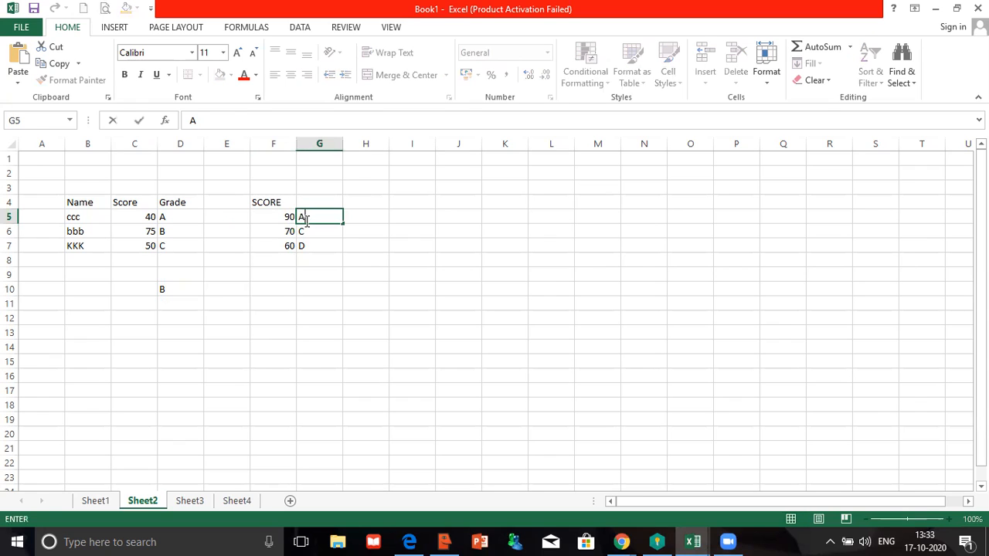
left_click(307, 237)
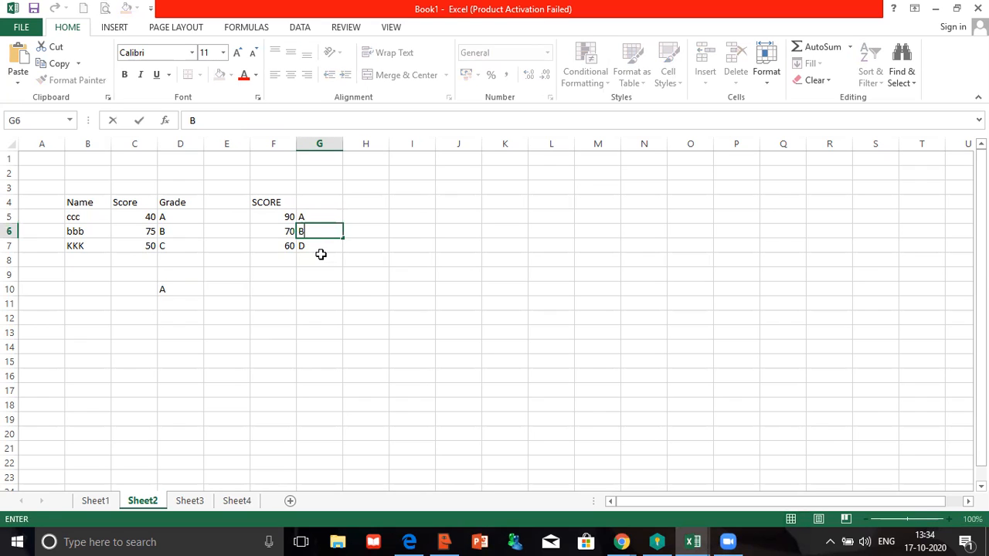
left_click(319, 245)
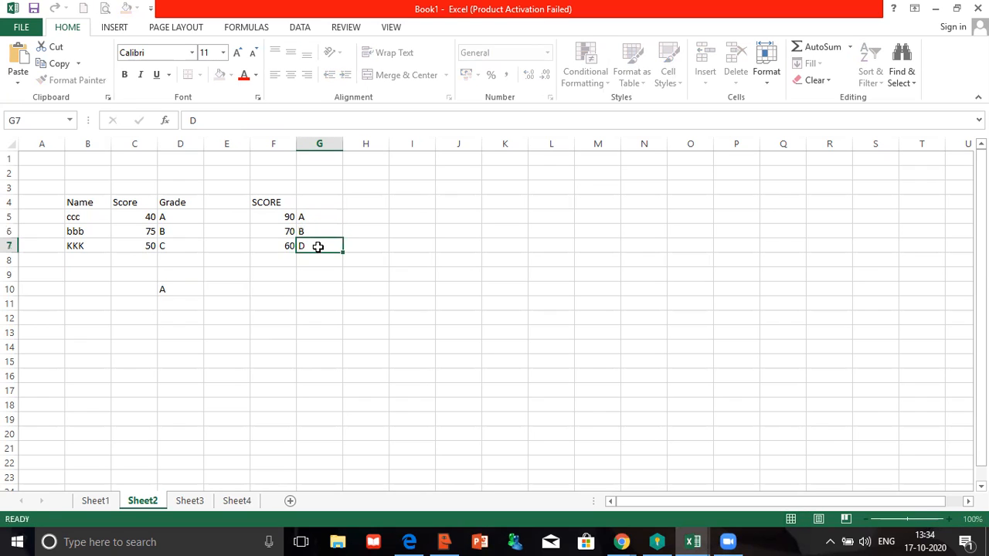
type("C")
left_click(160, 315)
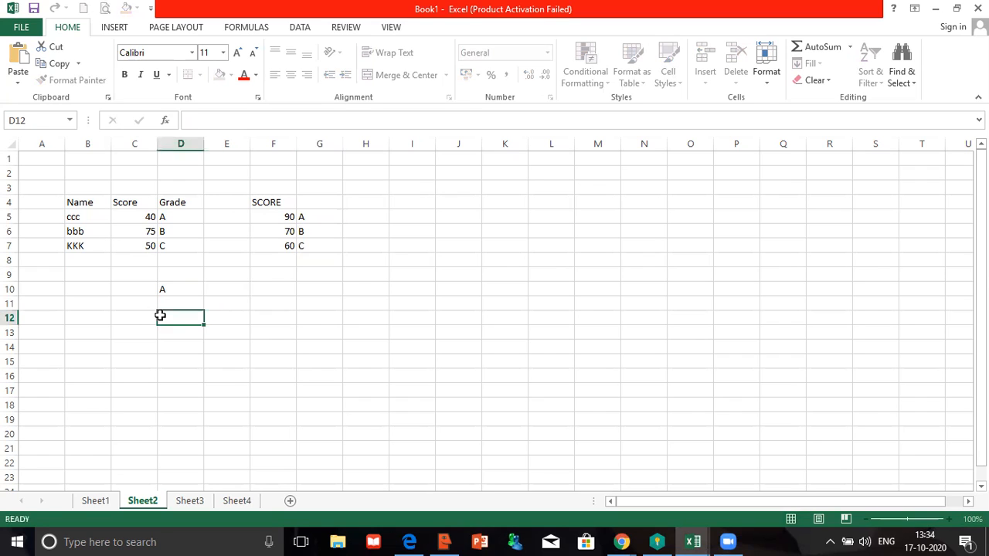
- Clear the stray 50 from F8 and enter D as the G8 grade letter
left_click(287, 258)
type("50")
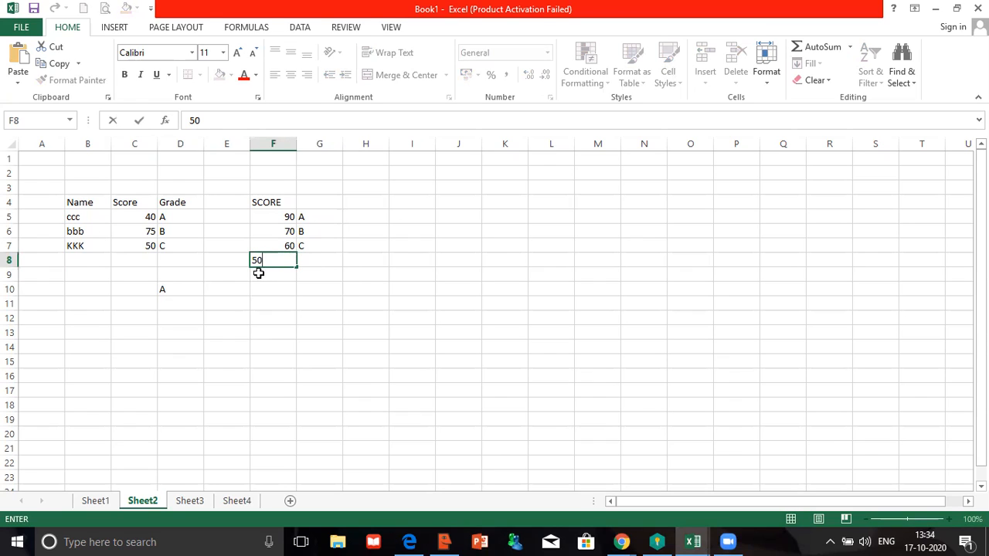
key("BackSpace")
key("BackSpace")
left_click(312, 260)
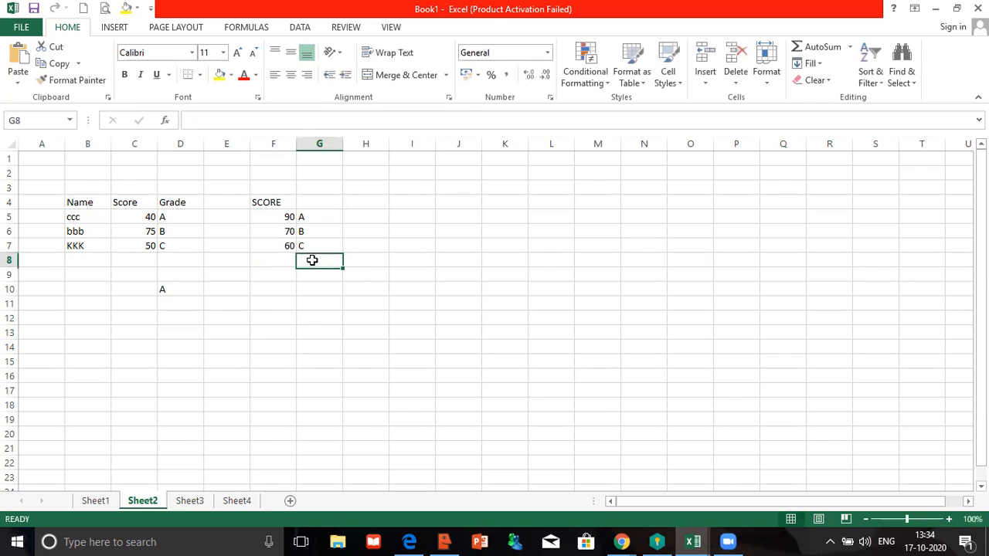
type("D")
key("Return")
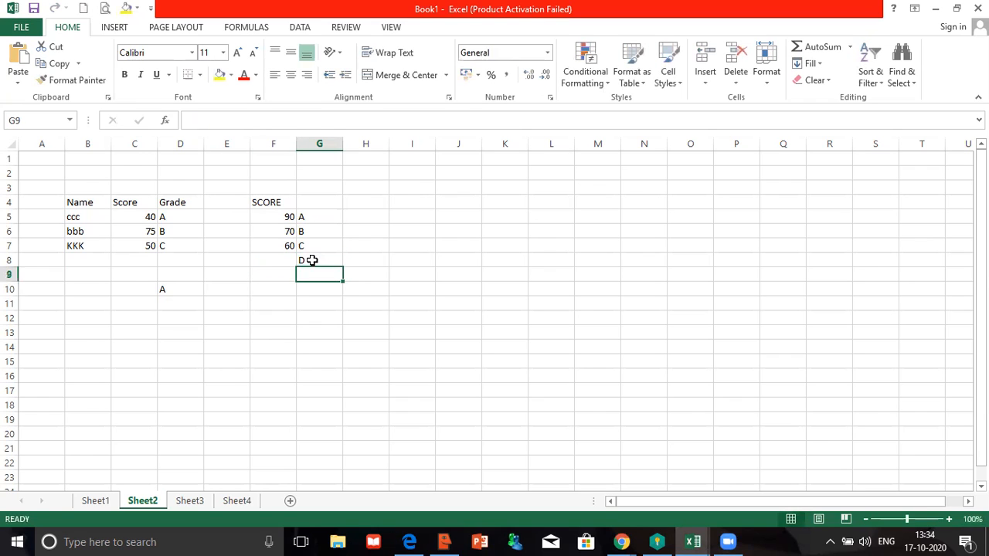
left_click(165, 288)
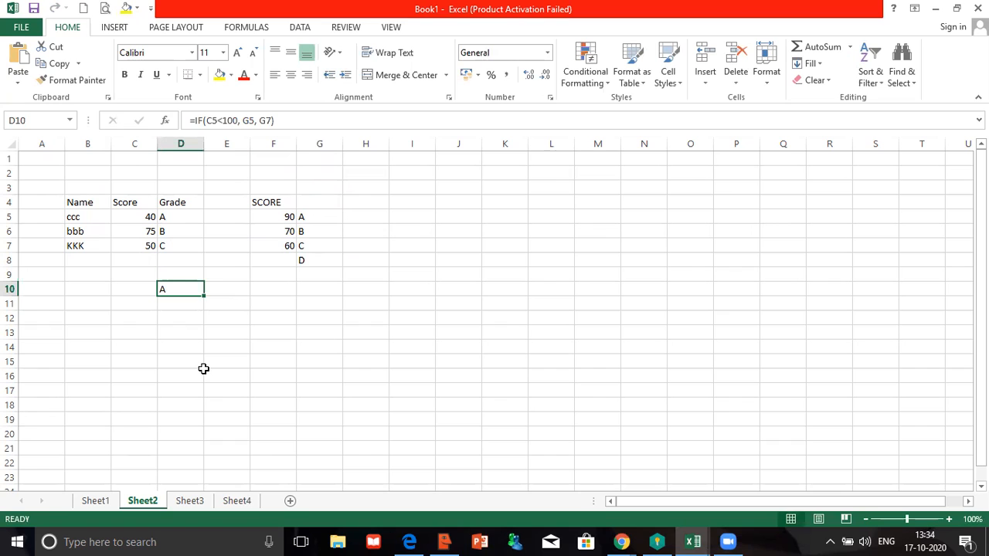
- Change D10's IF logical test from C5<100 to C5>90 in Function Arguments
left_click(166, 121)
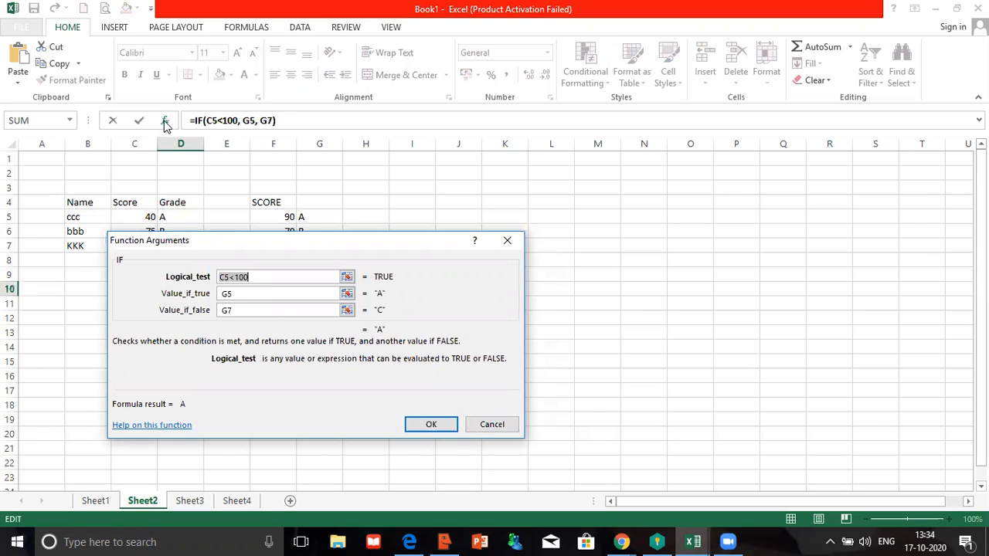
left_click(265, 277)
left_click_drag(278, 274, 217, 284)
key("shift+Right")
key("shift+Right")
key("shift+Right")
key("shift+Left")
type(">")
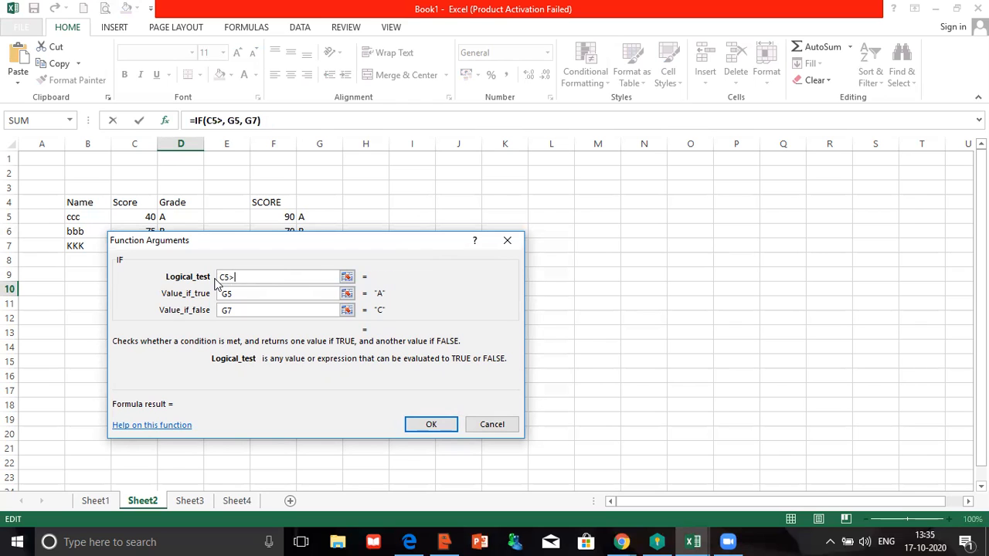
type("90")
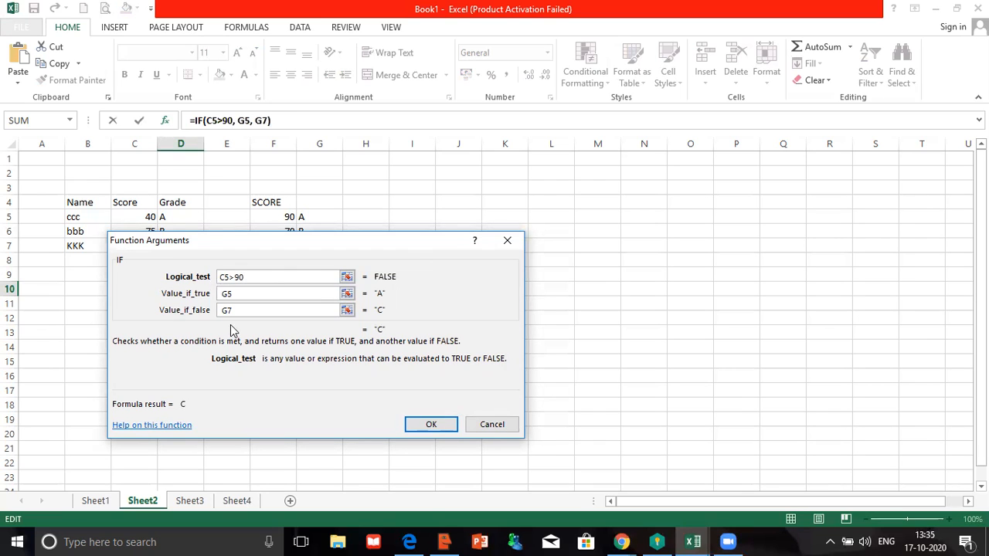
left_click(452, 427)
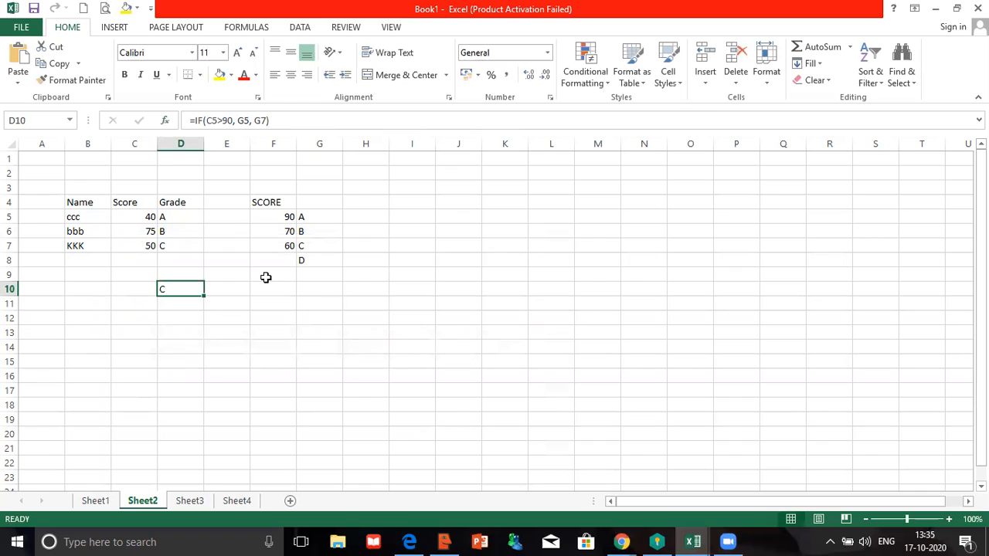
- Enter 95 as the C5 score, then replace it with 85
left_click(134, 220)
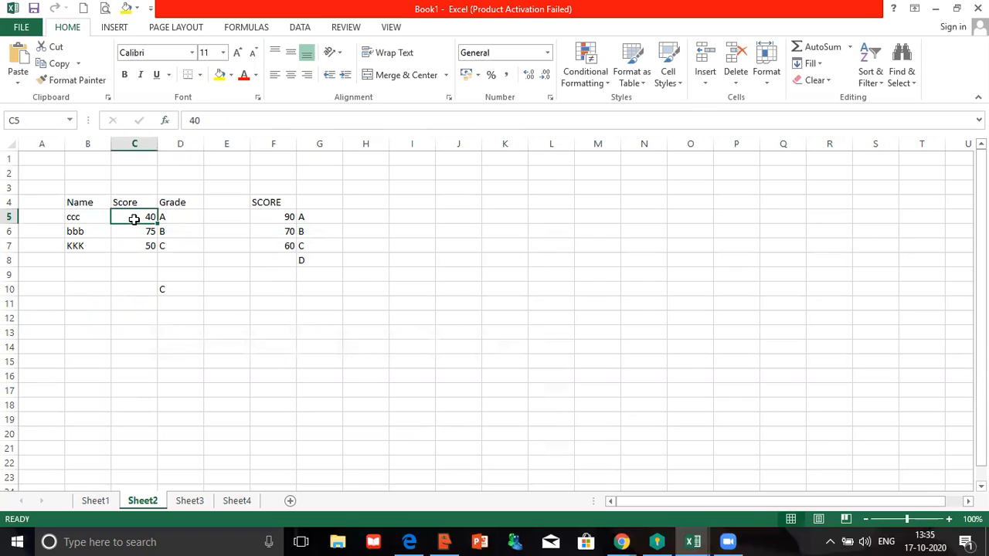
type("95")
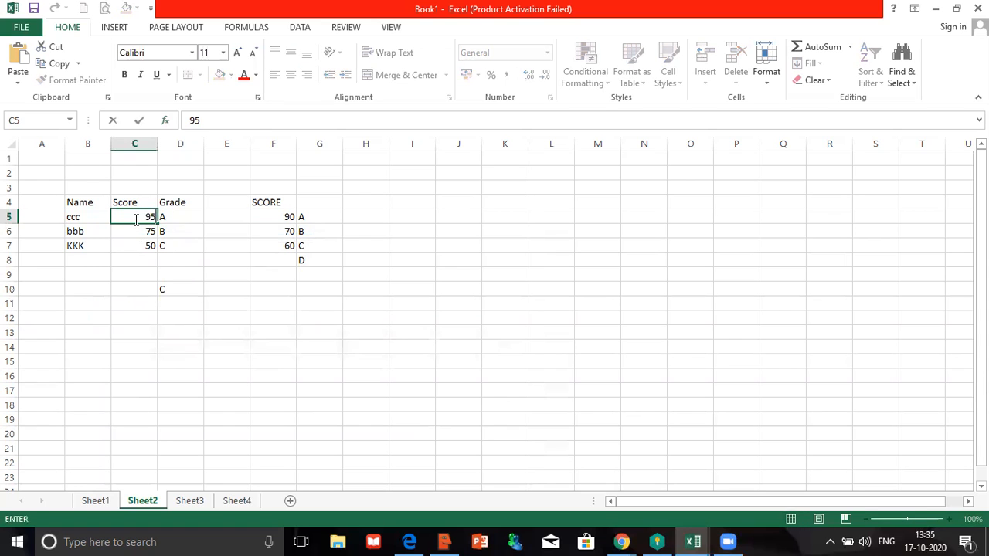
key("Return")
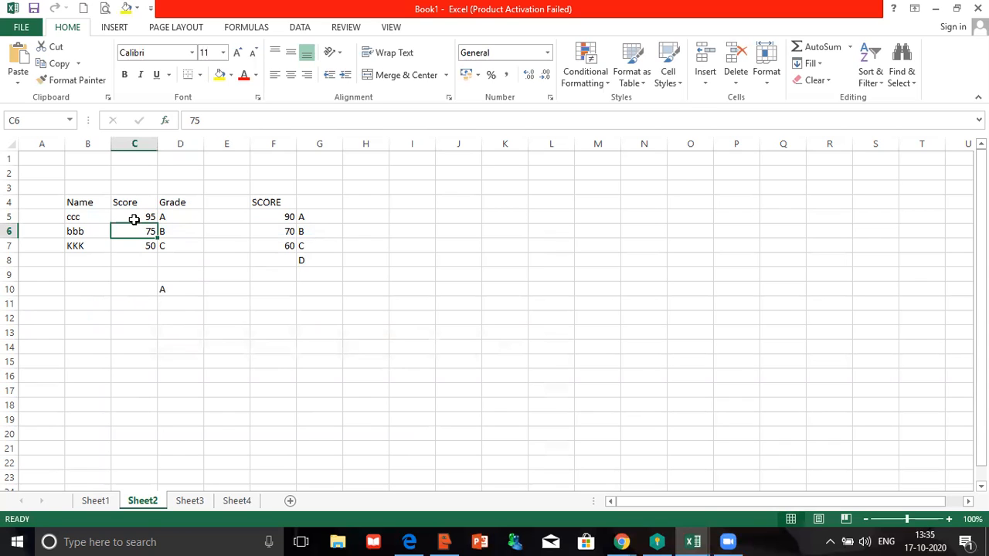
left_click(134, 219)
type("85")
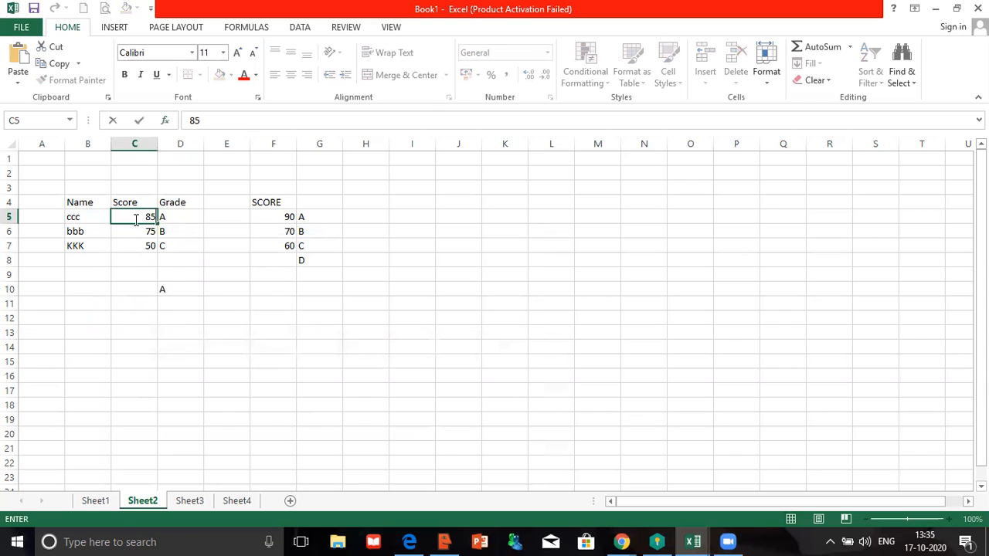
key("Return")
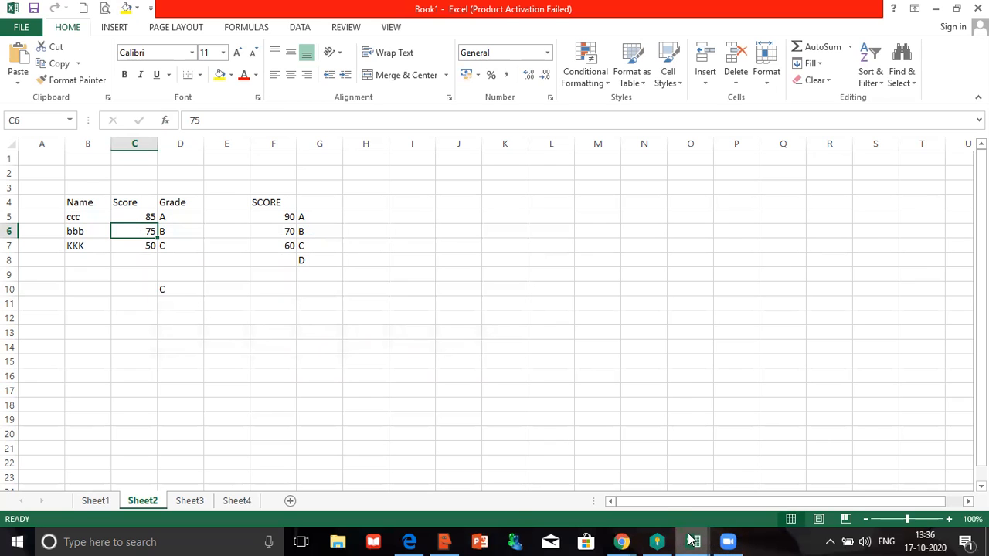
mouse_move(691, 540)
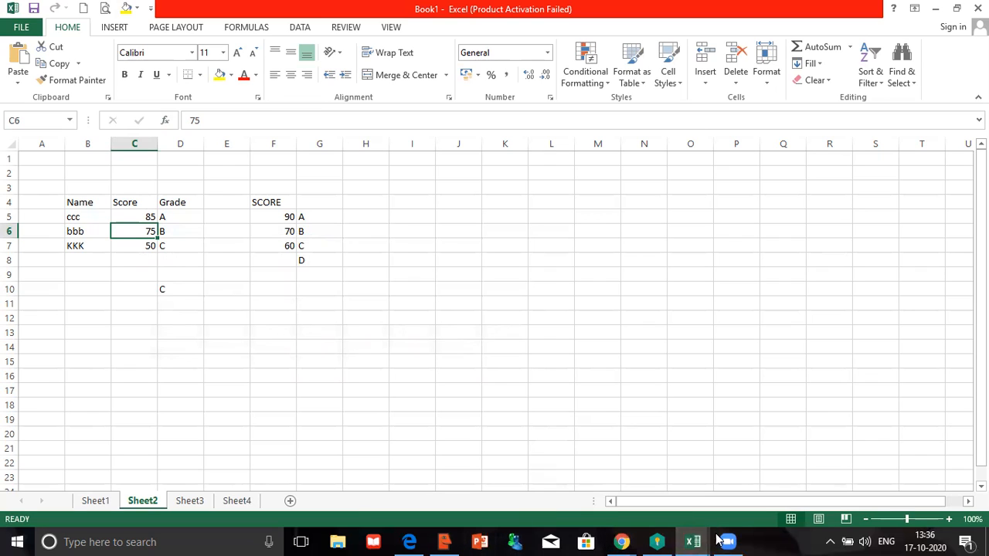
mouse_move(724, 540)
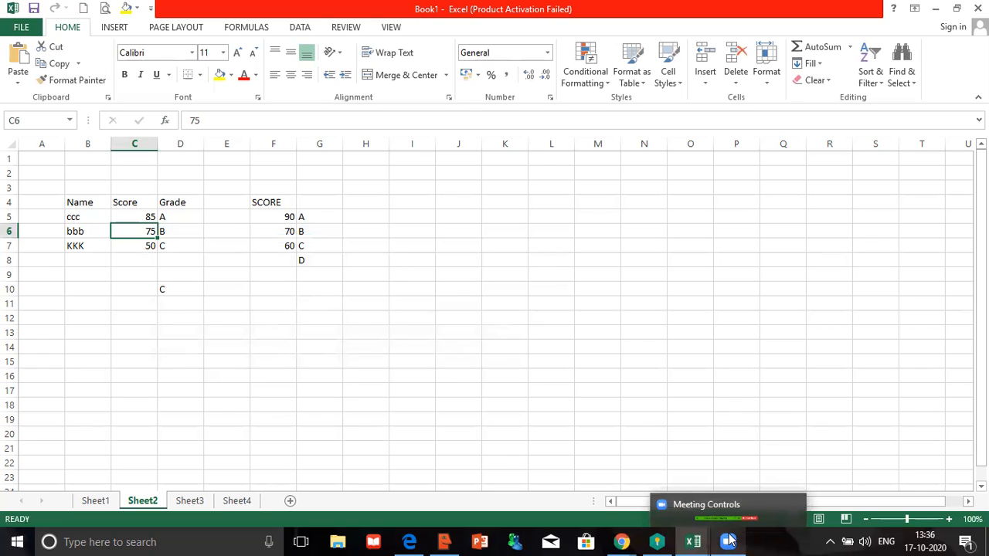
left_click(728, 540)
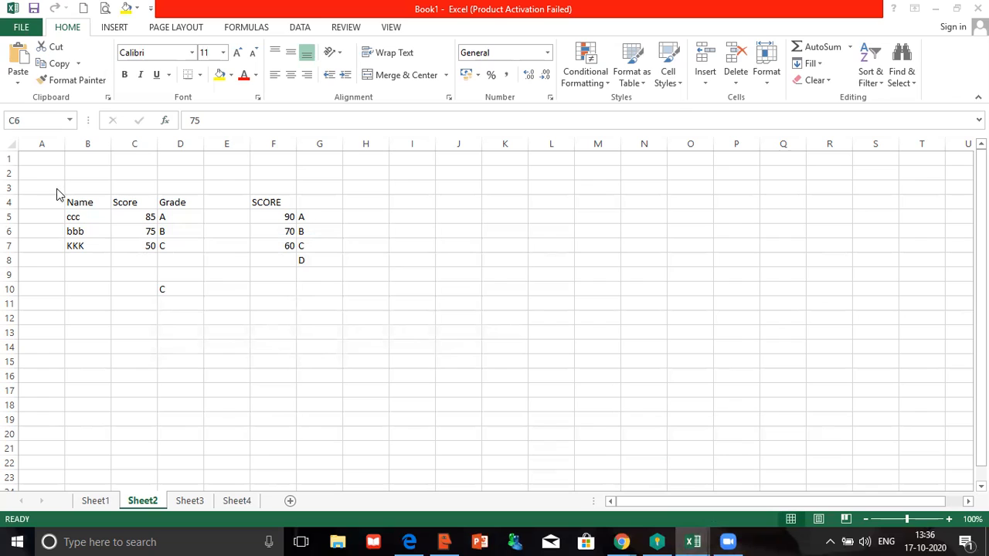
left_click(166, 287)
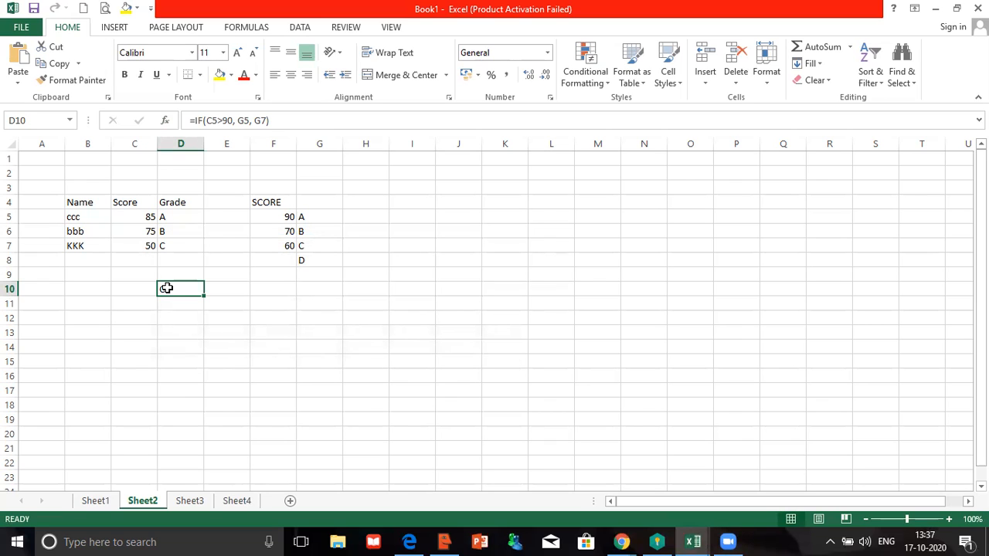
- Edit D10's formula in the formula bar, changing the G7 reference to G8
left_click(249, 120)
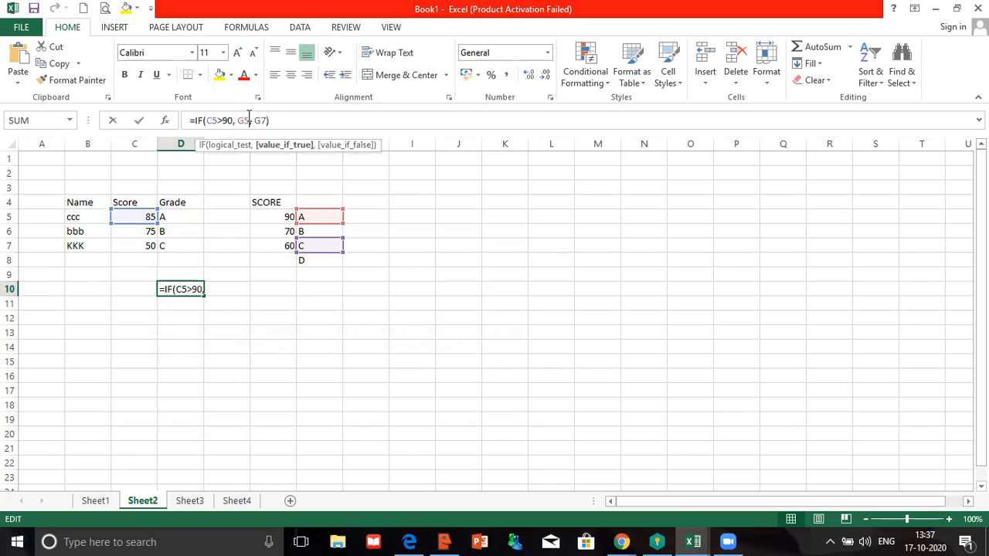
left_click(249, 116)
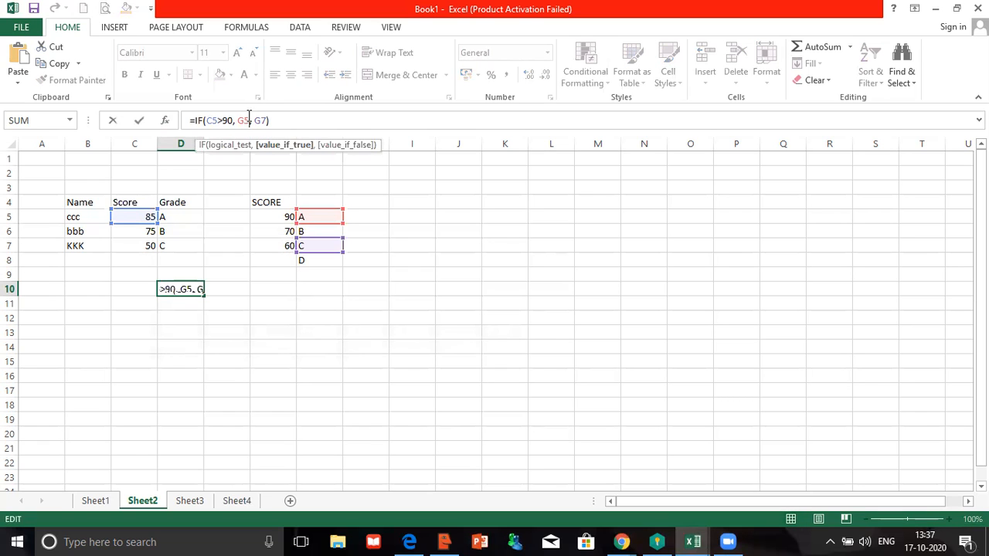
key("shift+Left")
type("8")
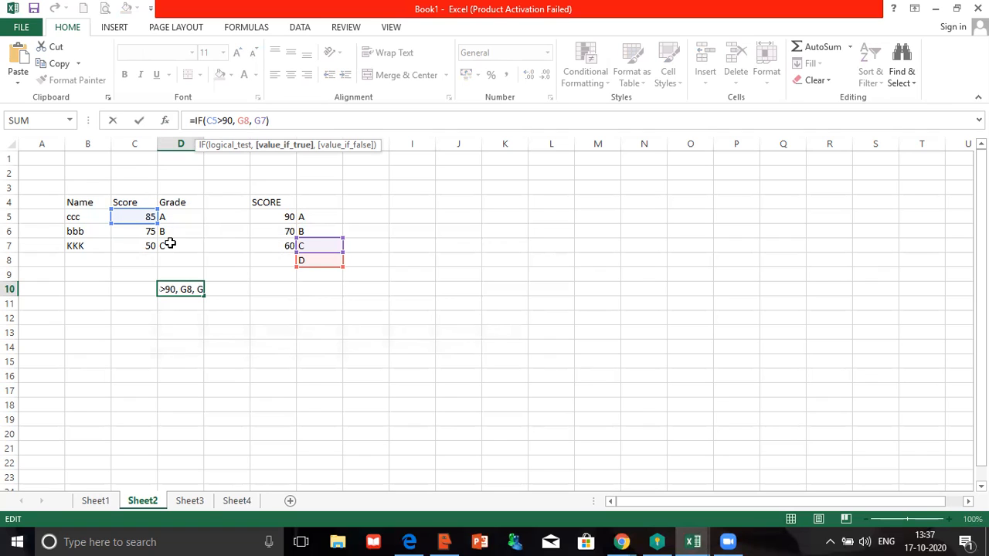
key("BackSpace")
type("5")
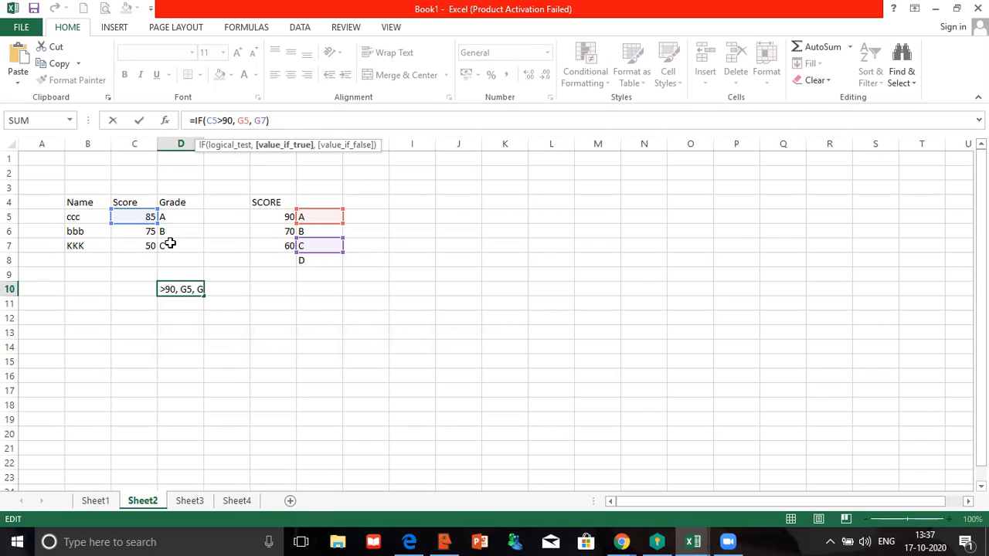
key("Right")
key("Right")
key("Right")
key("Right")
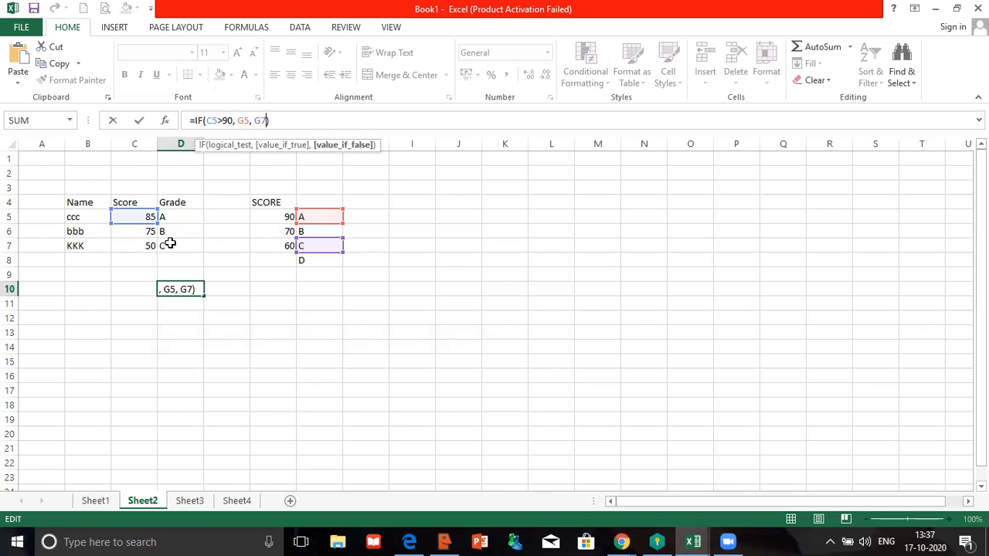
key("shift+Left")
type("8")
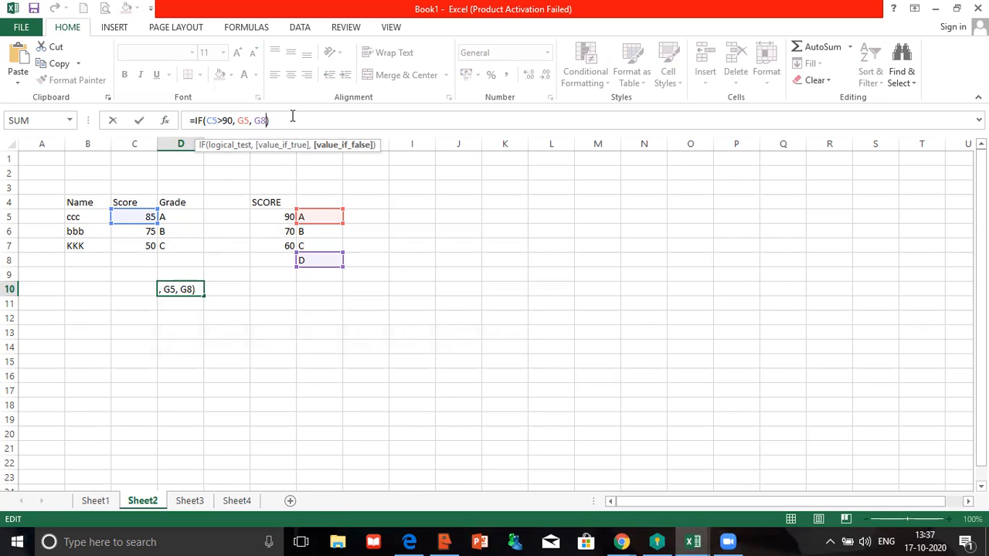
- Discard the edit so D10 keeps =IF(C5>90, G5, G7)
left_click_drag(293, 117, 164, 98)
key("ctrl+c")
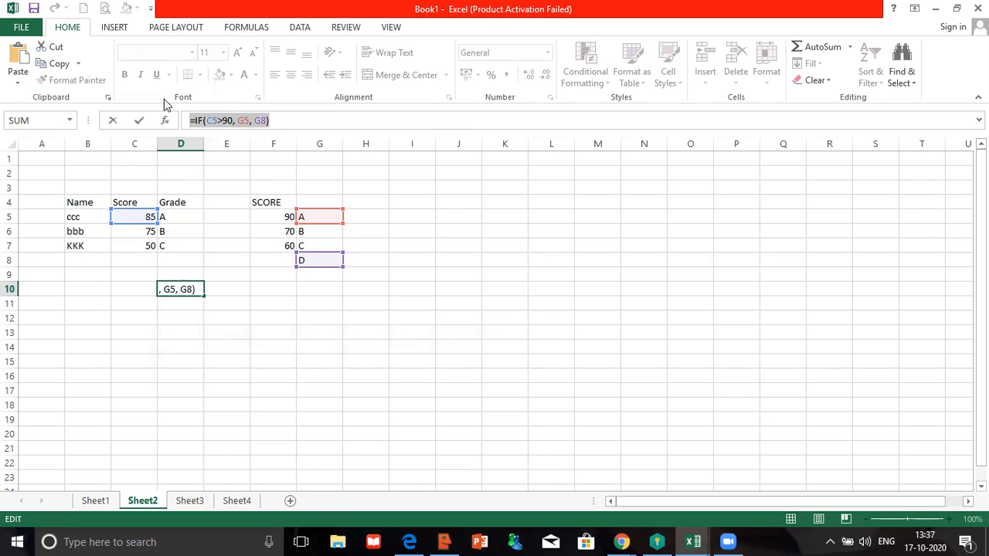
left_click(165, 121)
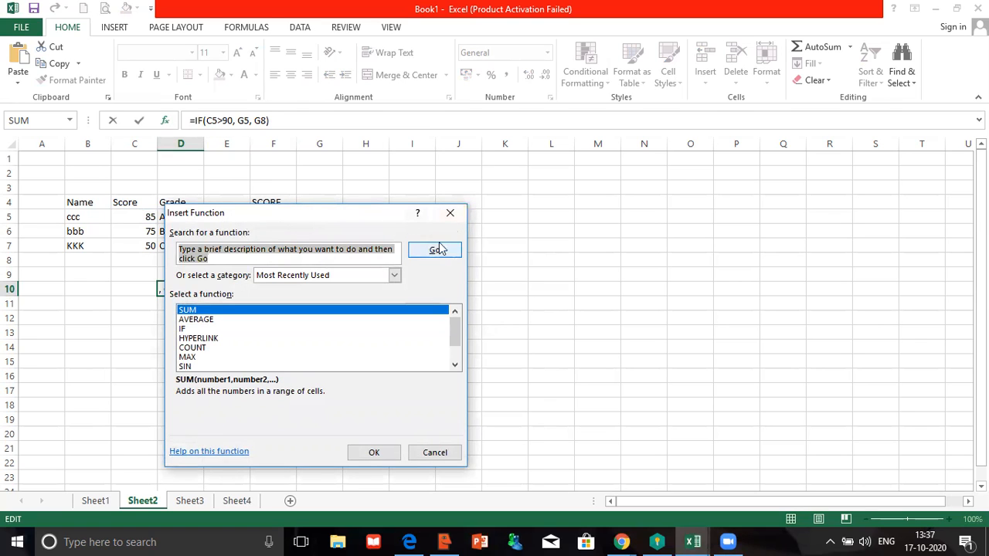
left_click(450, 214)
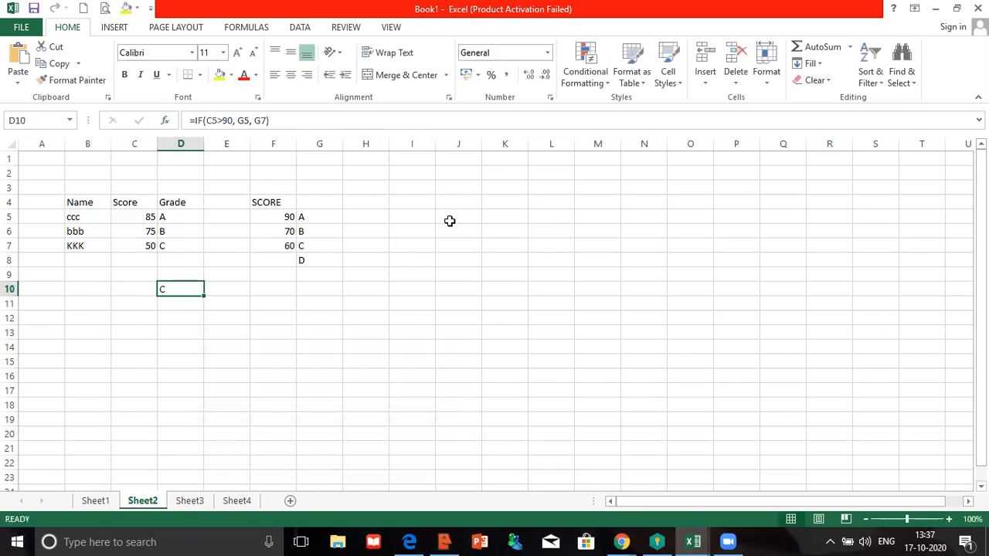
key("Return")
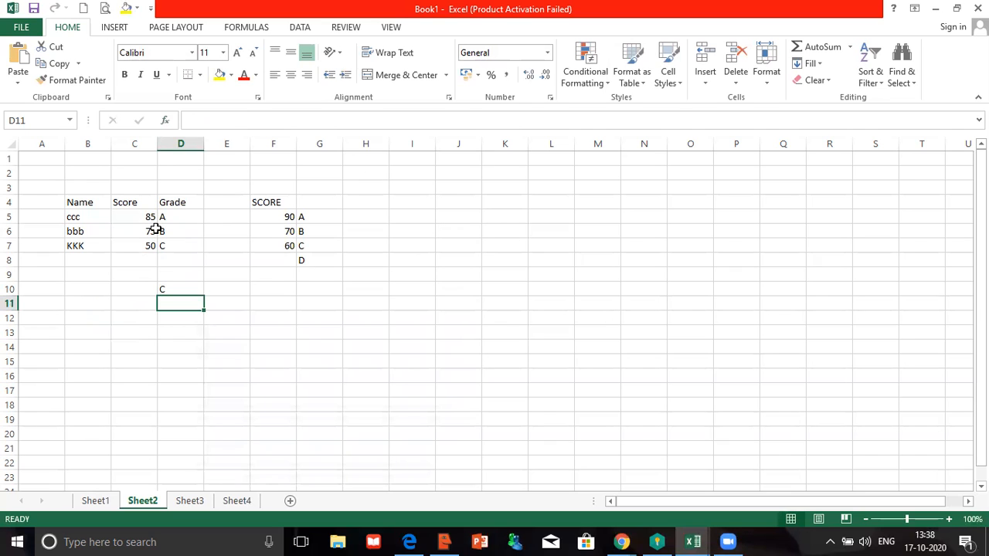
- Replace G7 in D10's Value_if_false with the nested IF(C5>90, G5, G8)
double_click(164, 289)
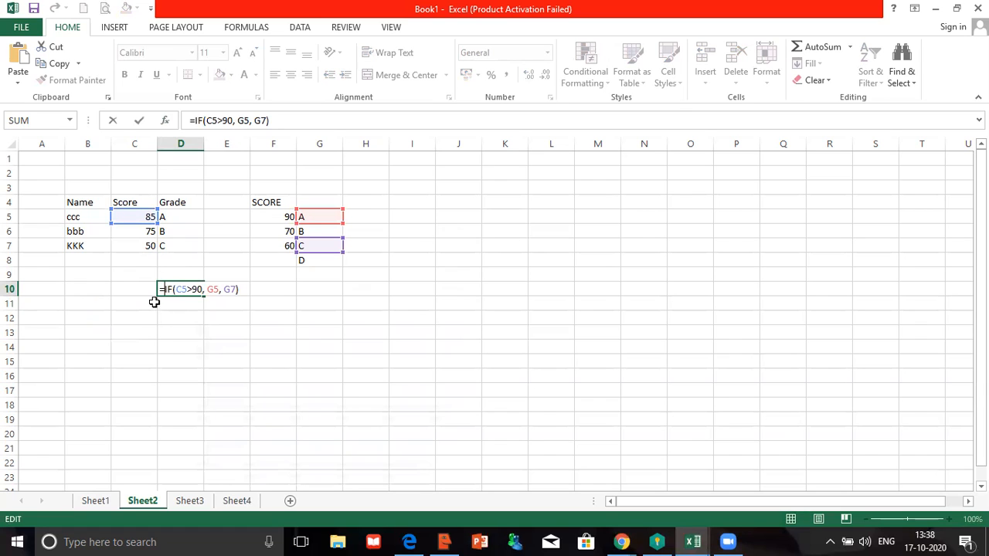
left_click(165, 121)
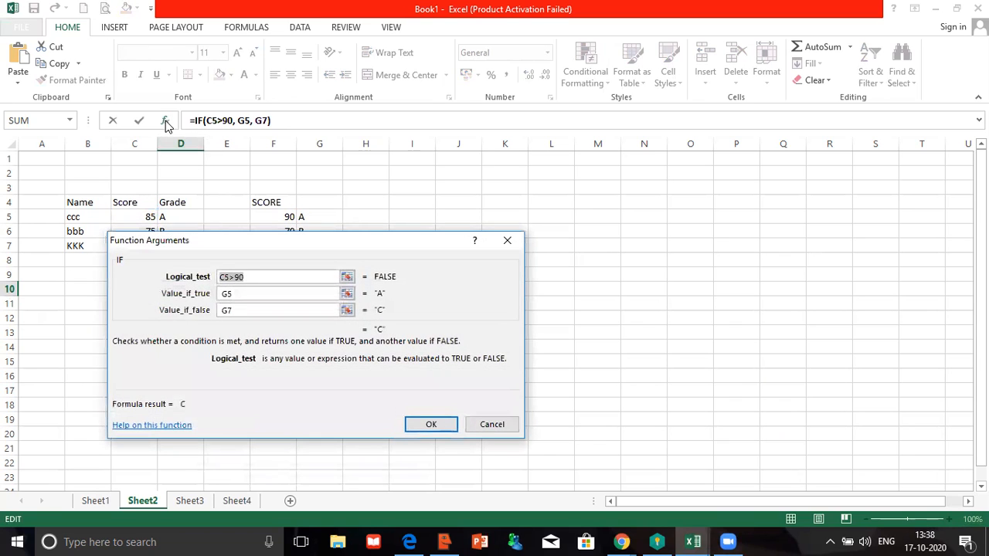
left_click(234, 310)
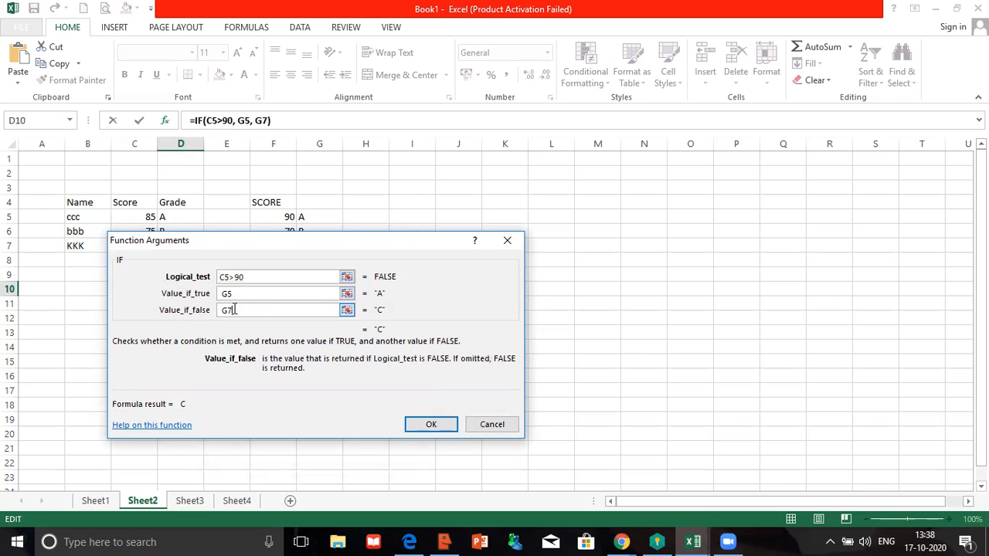
double_click(230, 310)
key("ctrl+v")
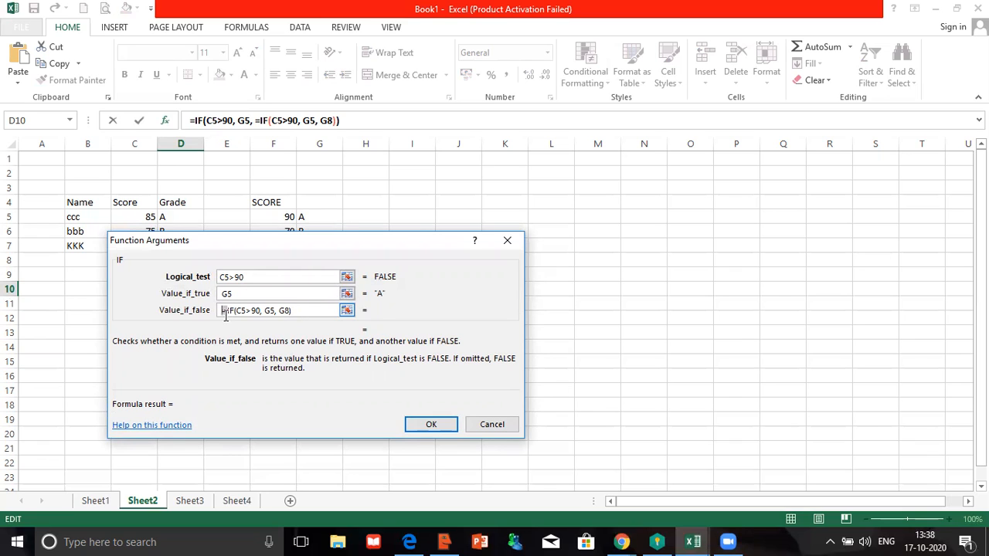
key("Delete")
key("Delete")
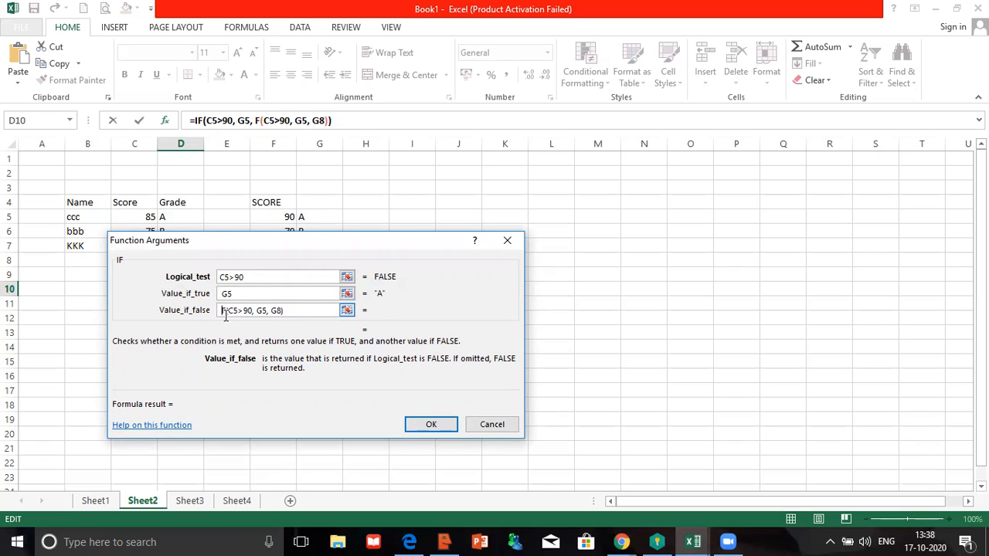
type("I")
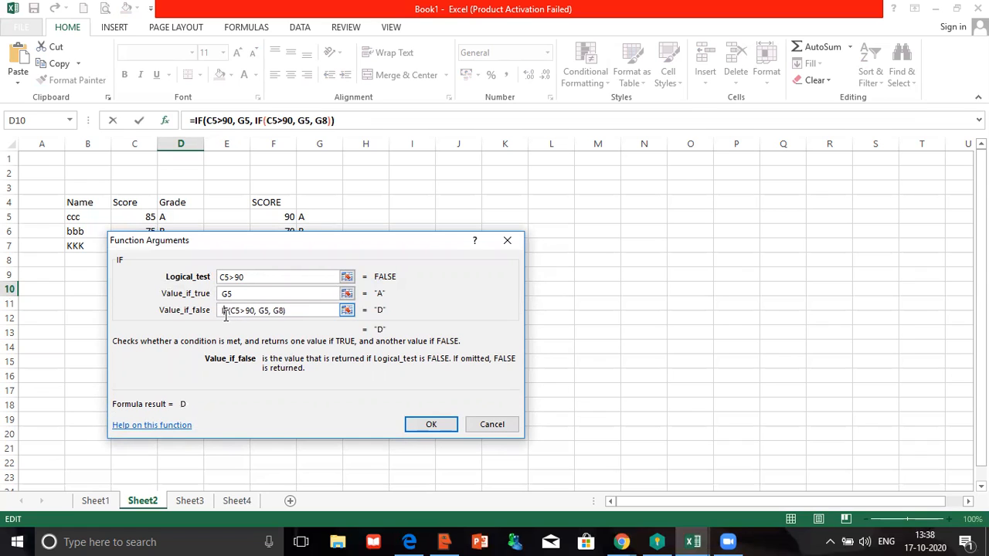
left_click(423, 433)
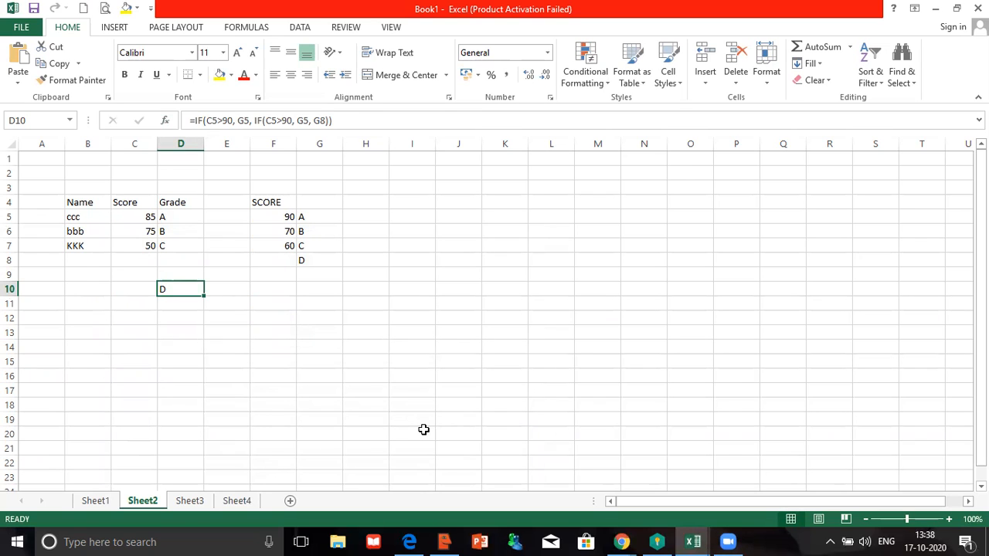
left_click(154, 221)
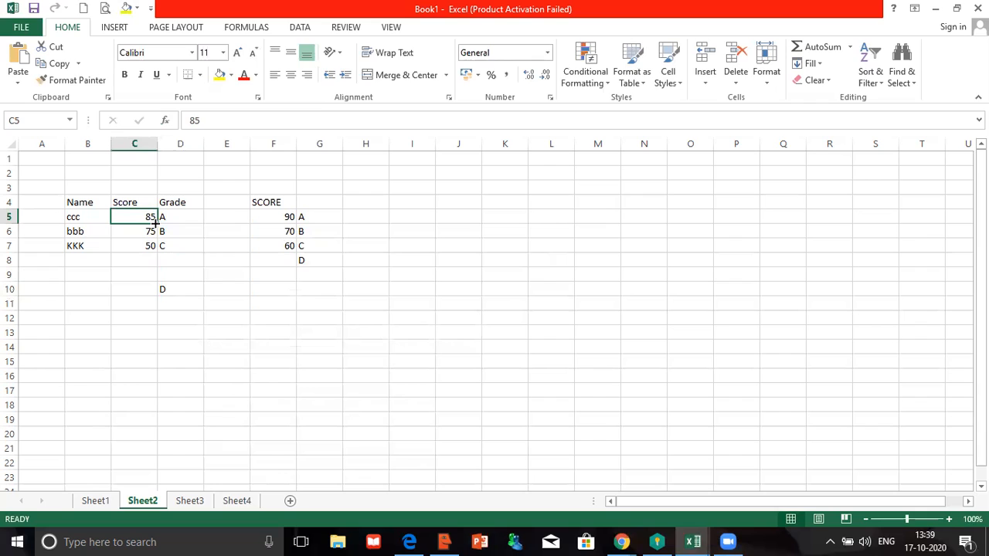
- Test 95 in C5 for grade A, then restore 85 and select D10
type("95")
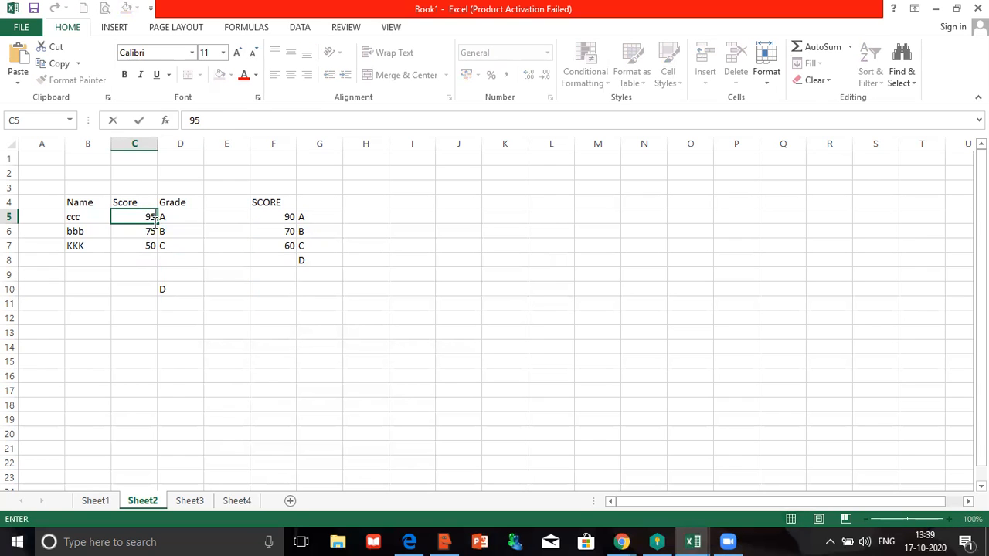
key("Return")
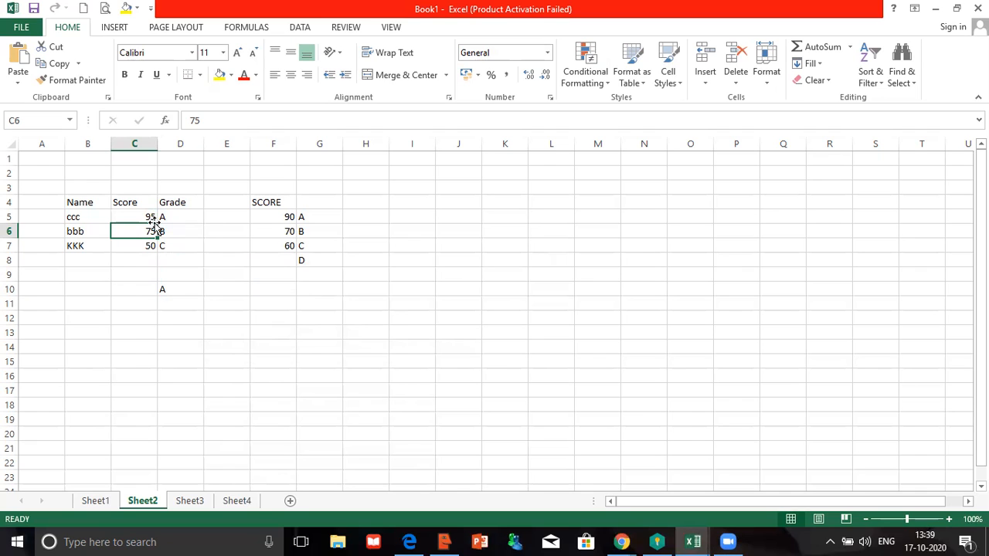
left_click(155, 222)
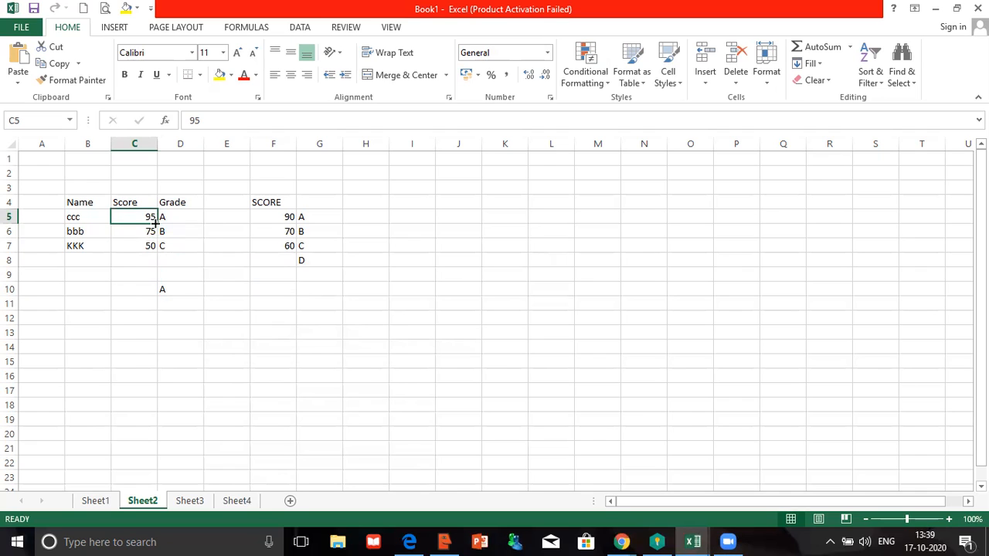
type("85")
key("Return")
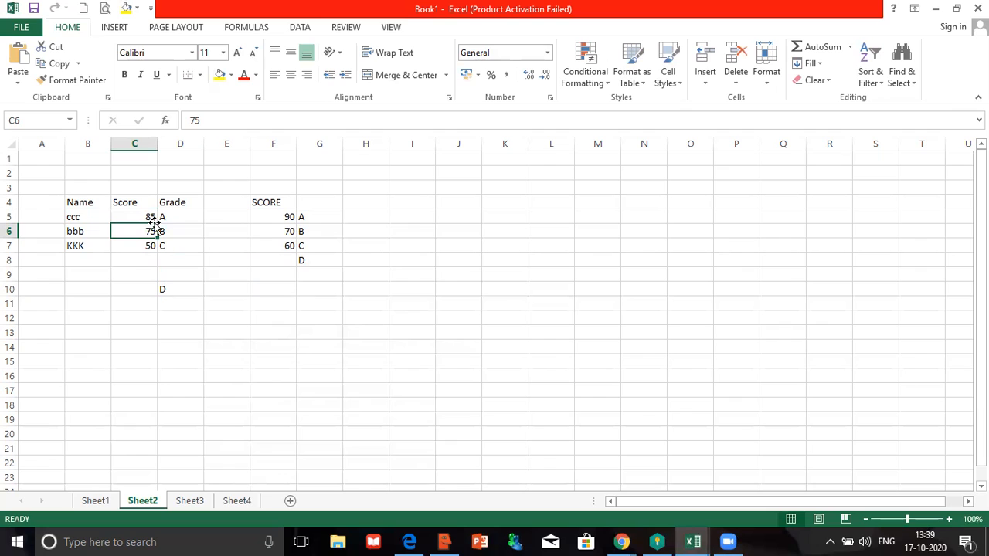
left_click(178, 284)
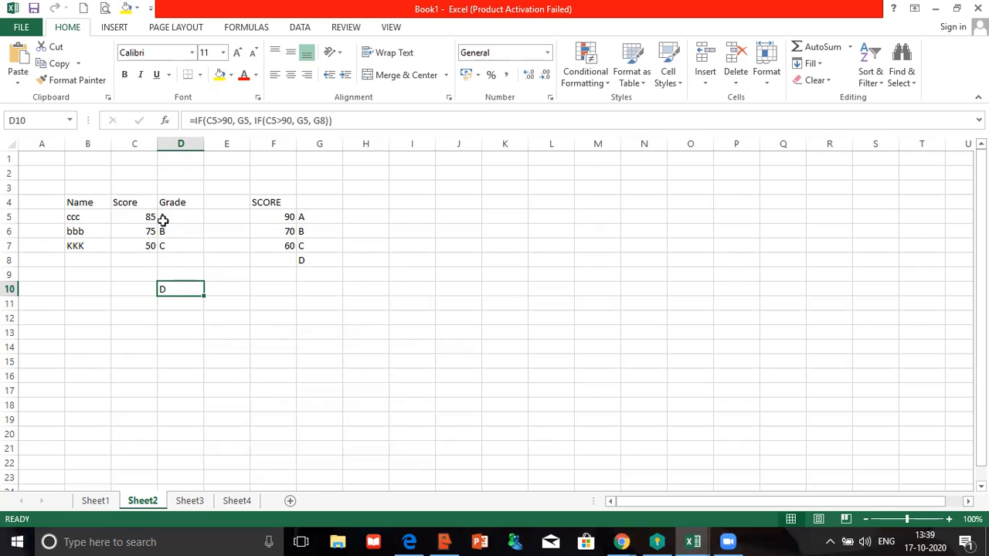
- Change the nested IF in D10 to IF(C5>70, G6, G8)
left_click(230, 120)
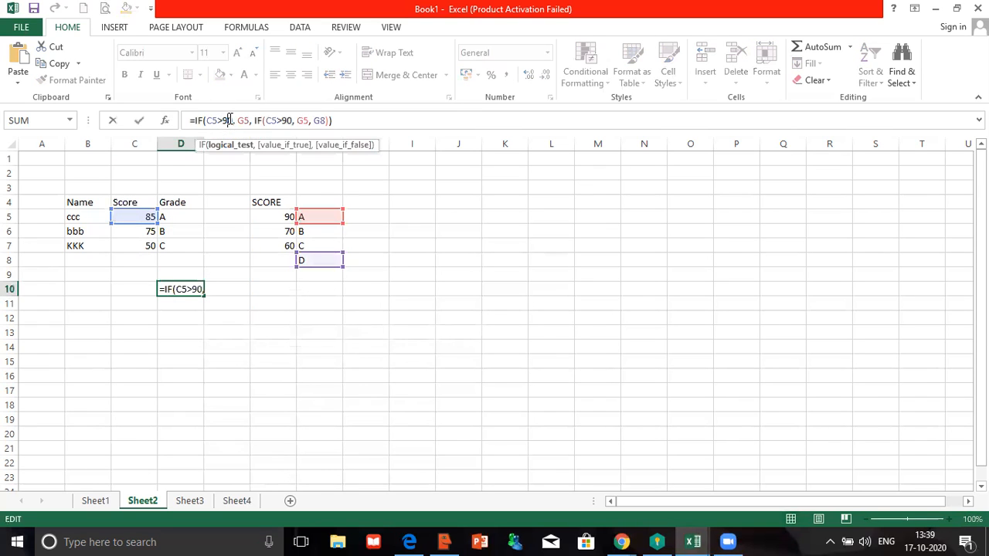
left_click(290, 120)
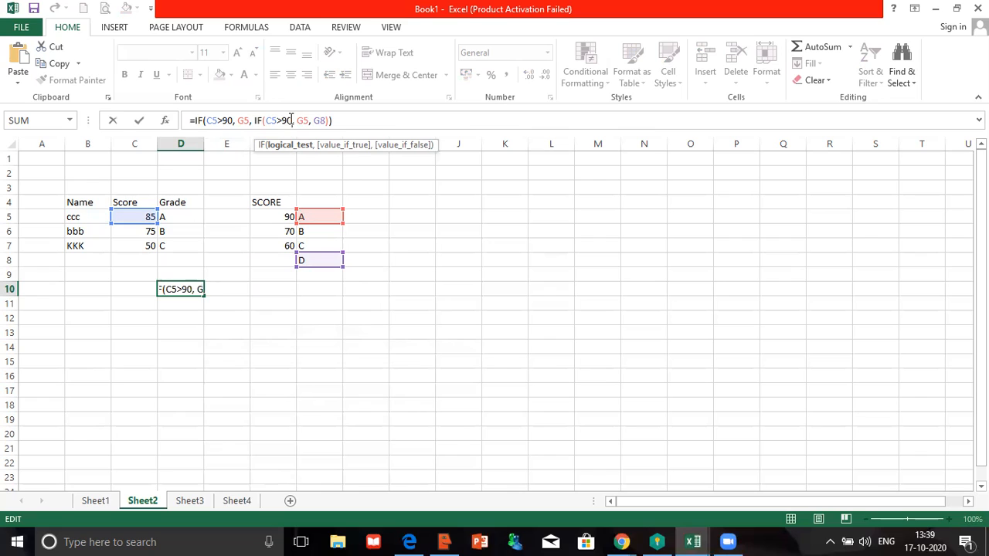
double_click(291, 120)
type("70")
left_click(306, 122)
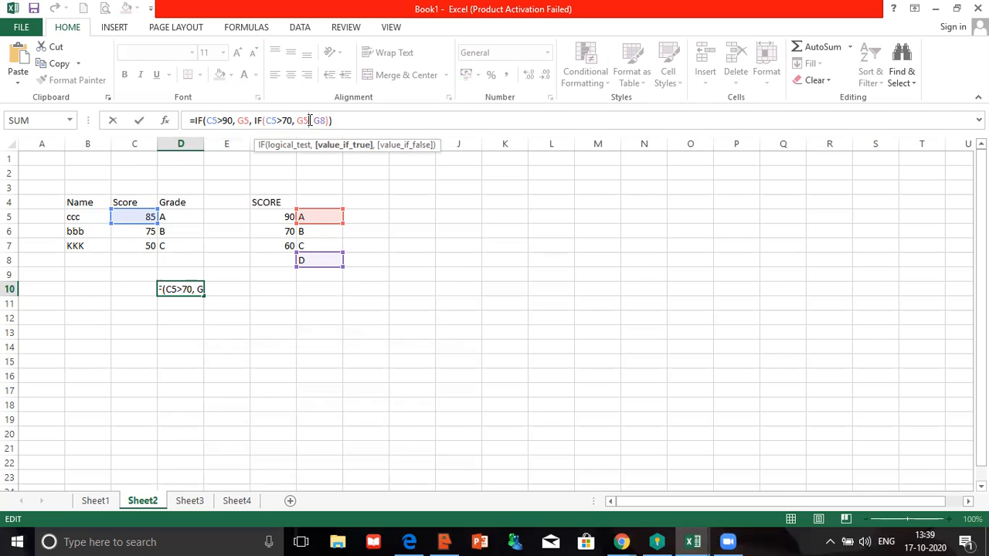
left_click_drag(308, 121, 308, 121)
type("6")
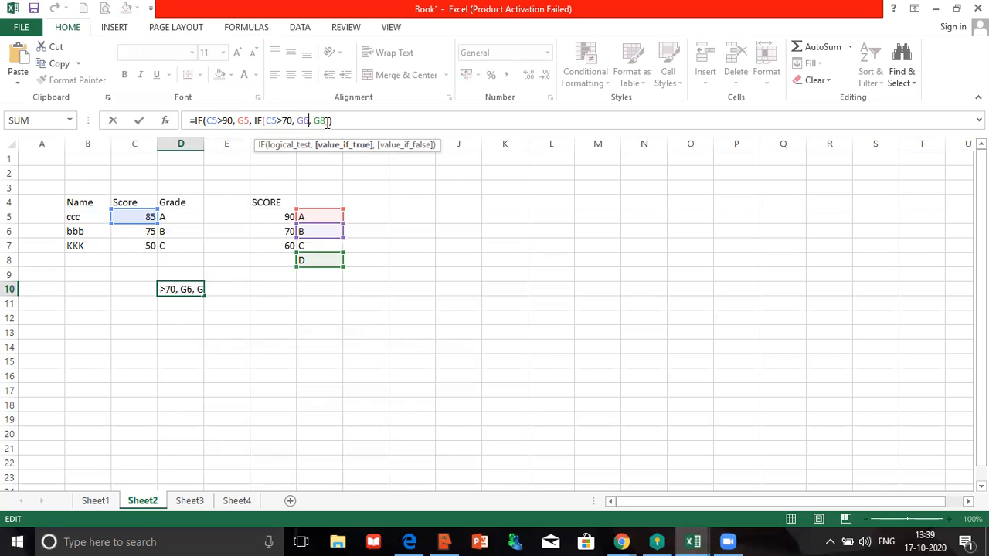
key("Return")
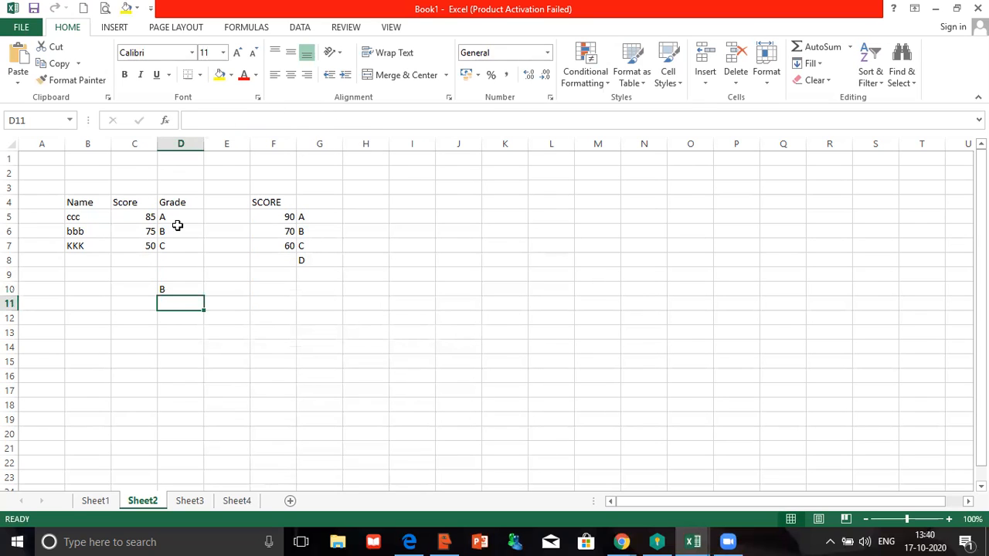
- Try C5 scores of 70, 90 and 95, then check D10's grade formula
left_click(136, 216)
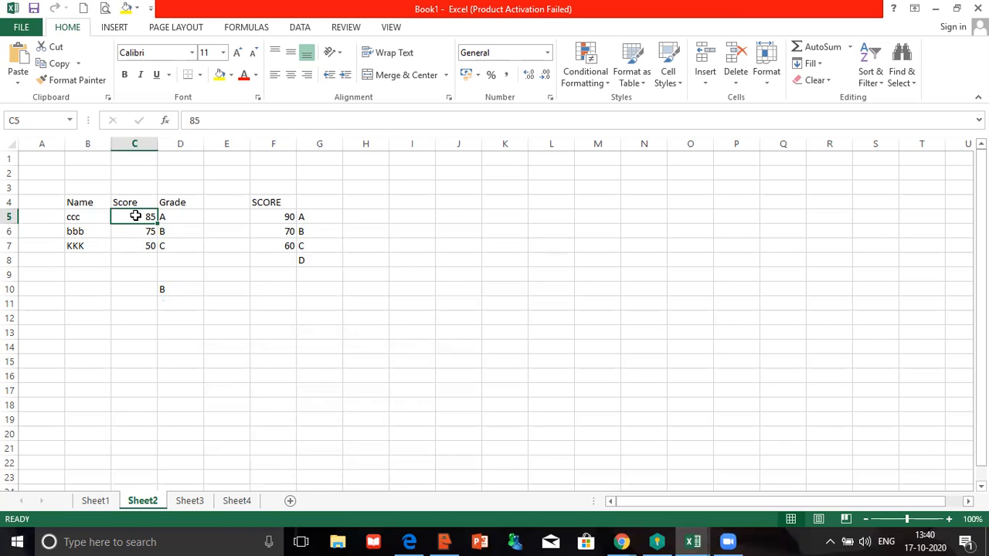
type("70")
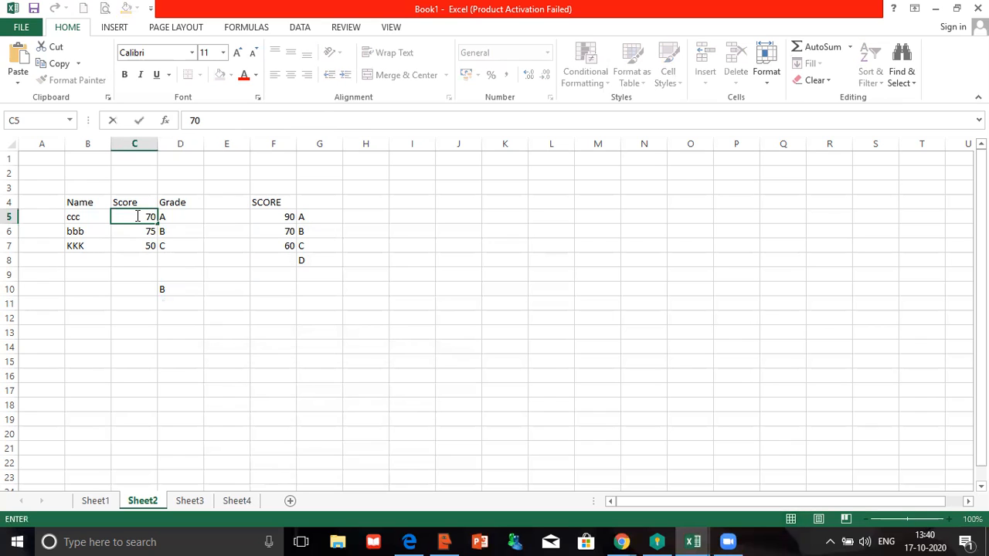
key("Return")
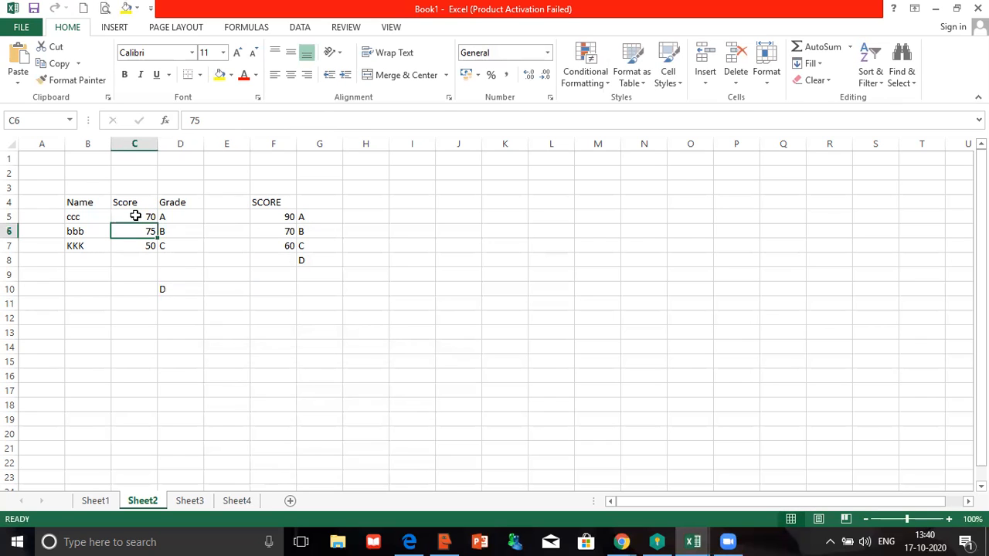
left_click(135, 217)
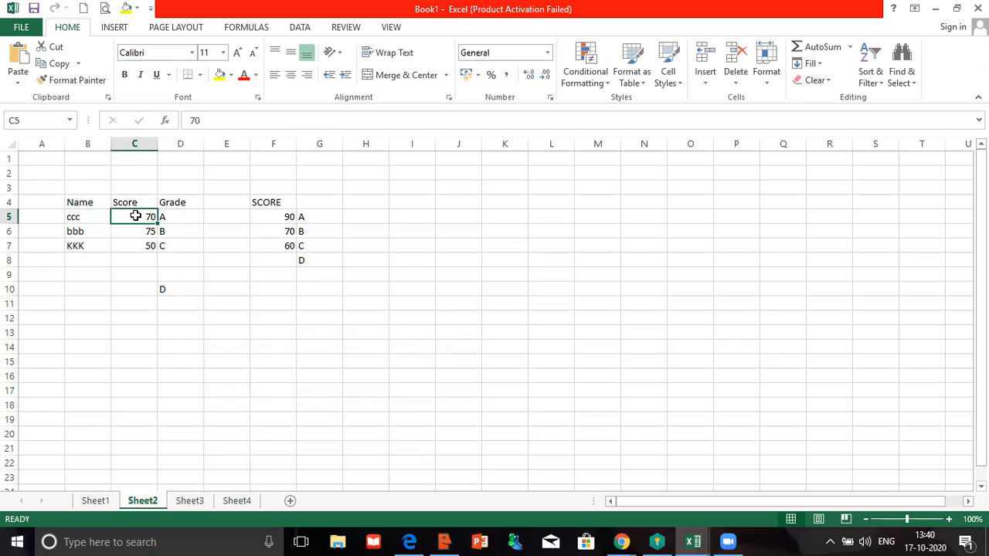
type("90")
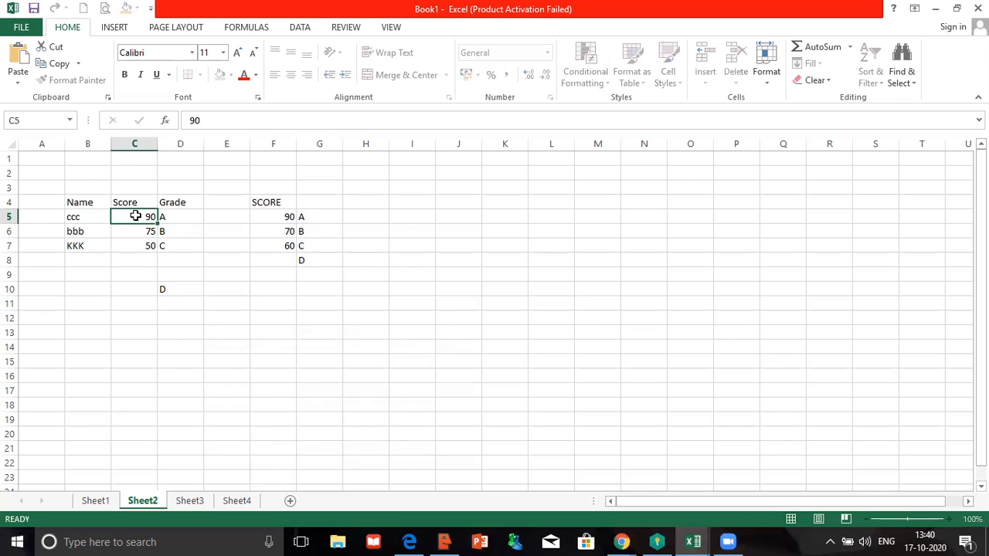
key("Return")
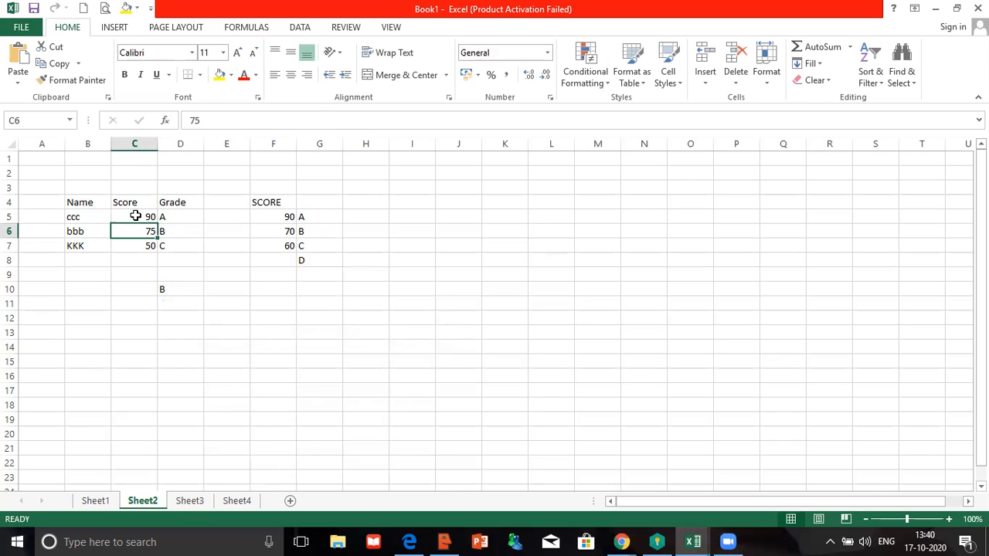
left_click(135, 216)
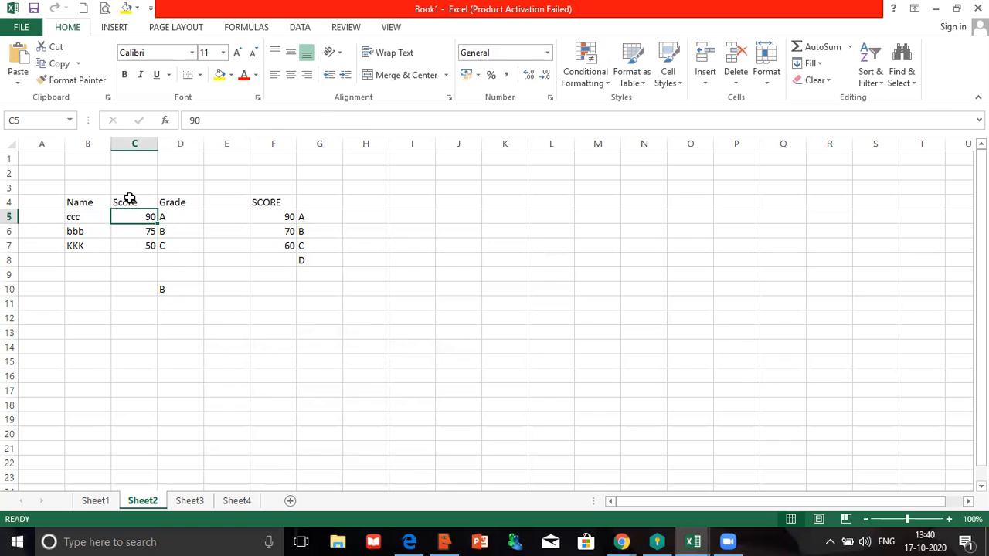
type("95")
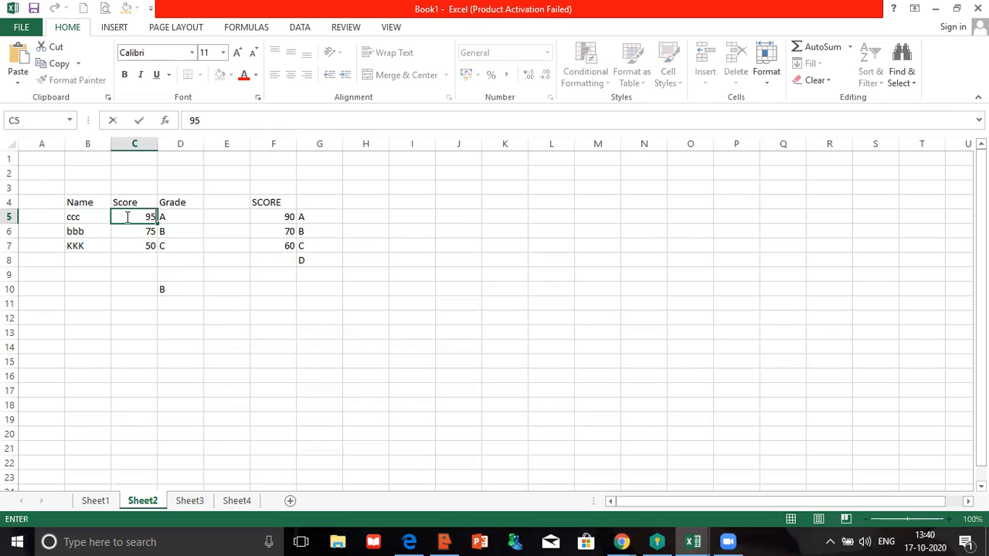
key("Return")
left_click(126, 217)
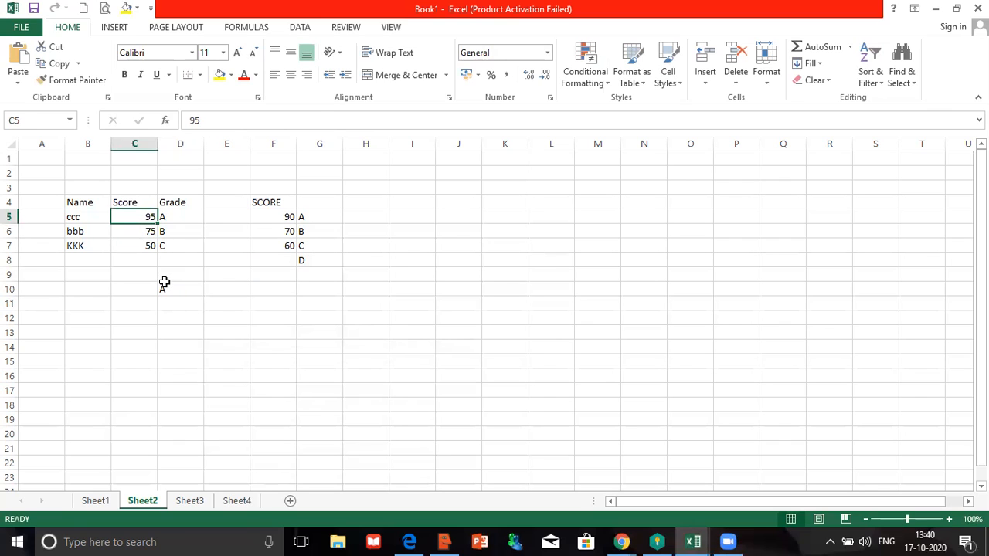
left_click(164, 285)
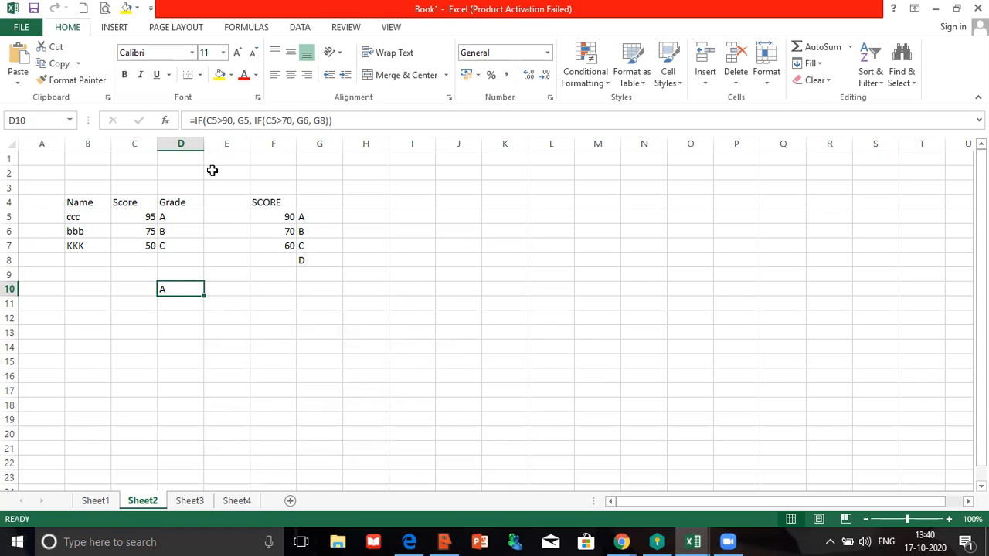
- Set C5 to 75 and recheck D10's IF formula
left_click(138, 214)
type("75")
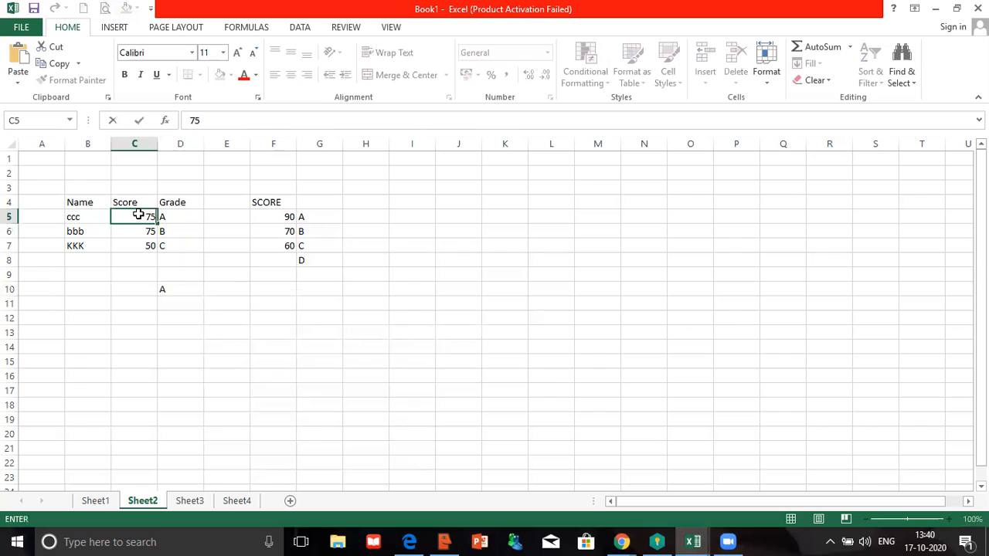
key("Return")
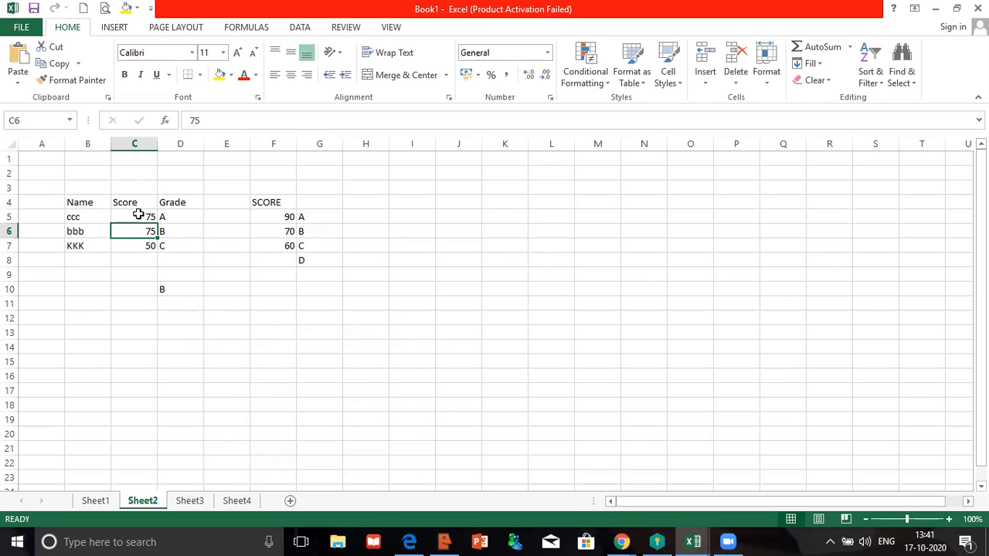
left_click(170, 285)
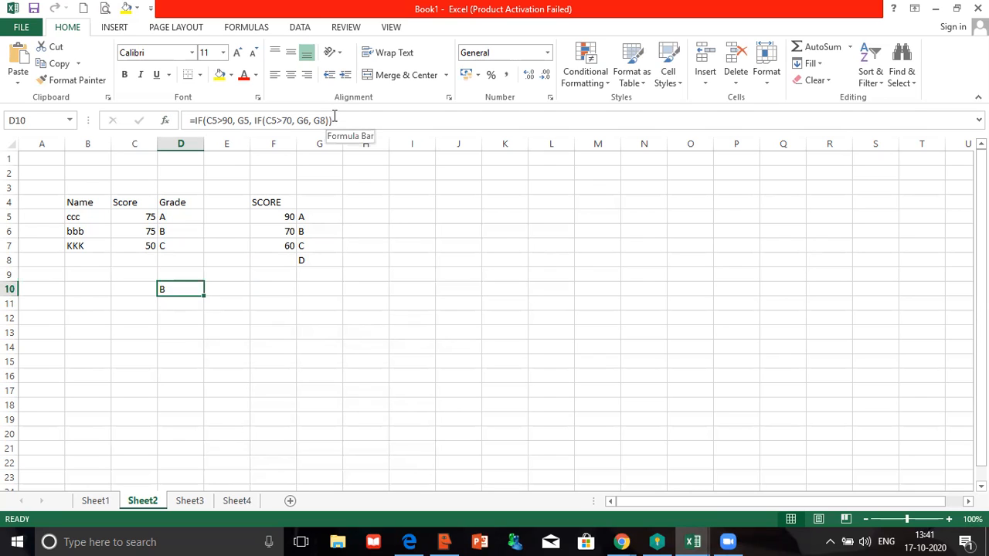
- Paste a copied IF over G8 in D10's Value_if_false argument
left_click(165, 123)
left_click(297, 309)
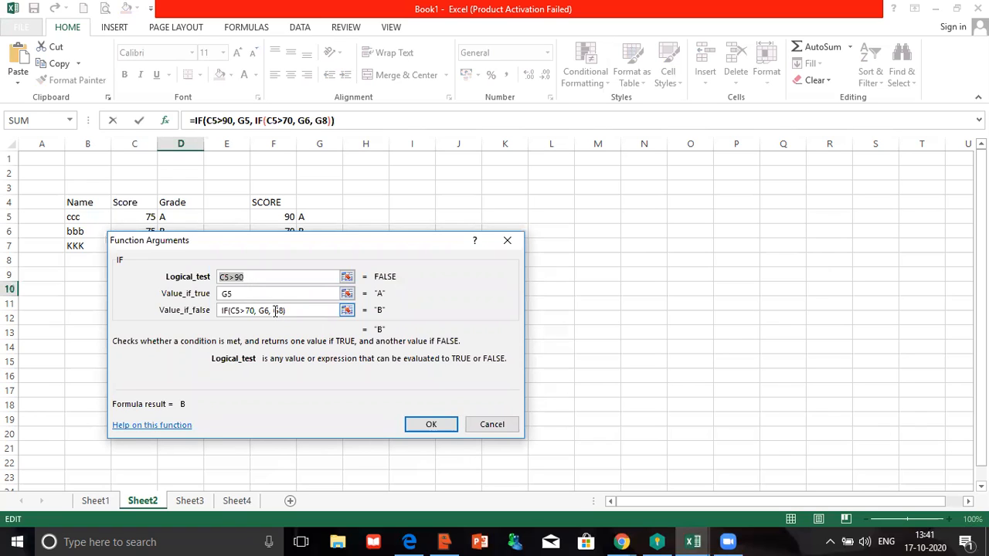
left_click(275, 310)
double_click(275, 310)
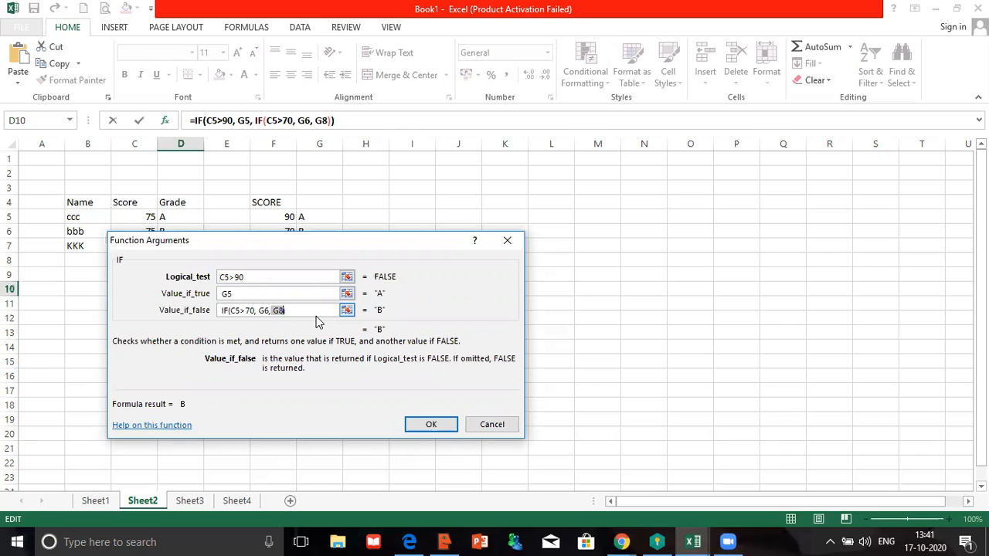
type("=IF(C5>90, G5, G8)")
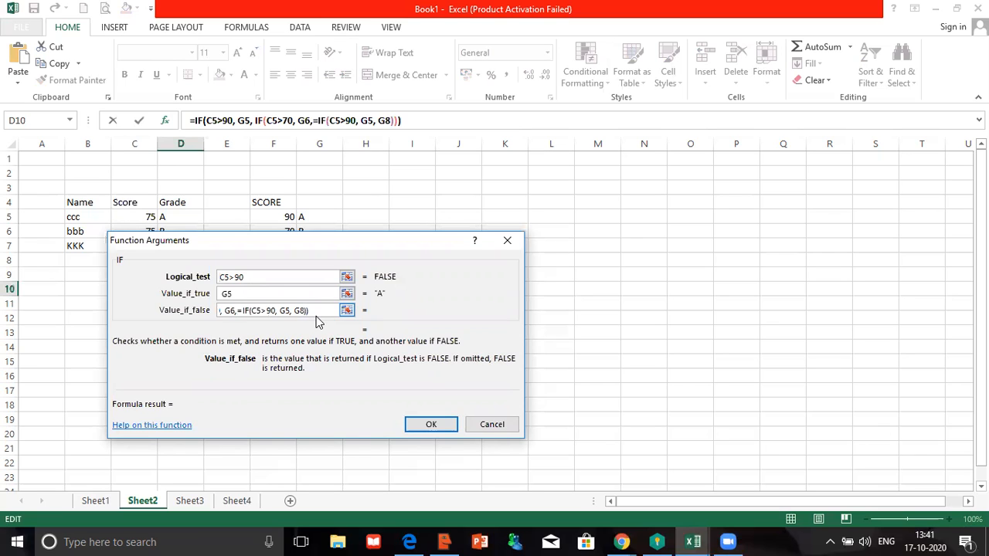
- Adjust the pasted IF to IF(C5>50, G7, G8) and confirm the formula
double_click(273, 310)
type("50")
left_click(290, 313)
key("BackSpace")
type("7")
left_click(238, 310)
key("Delete")
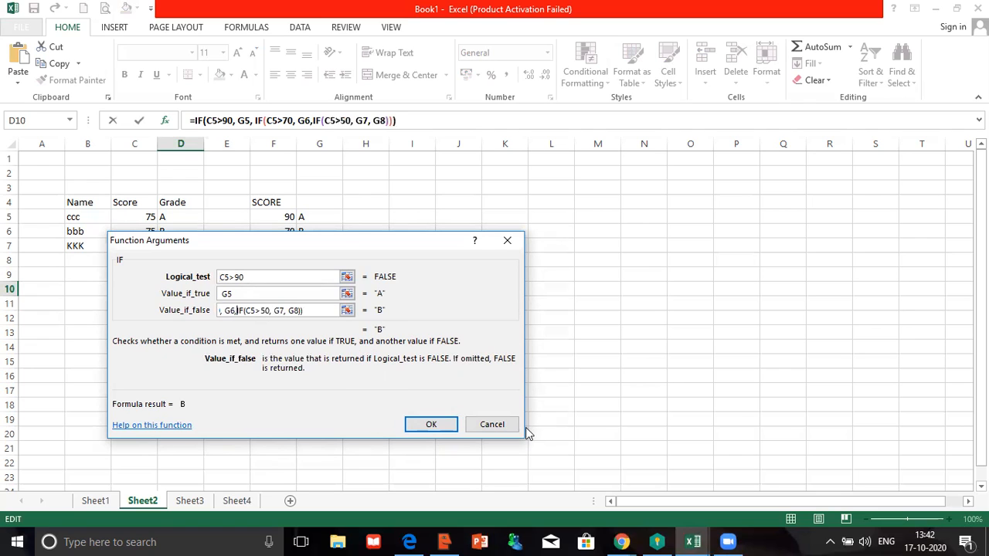
left_click(432, 427)
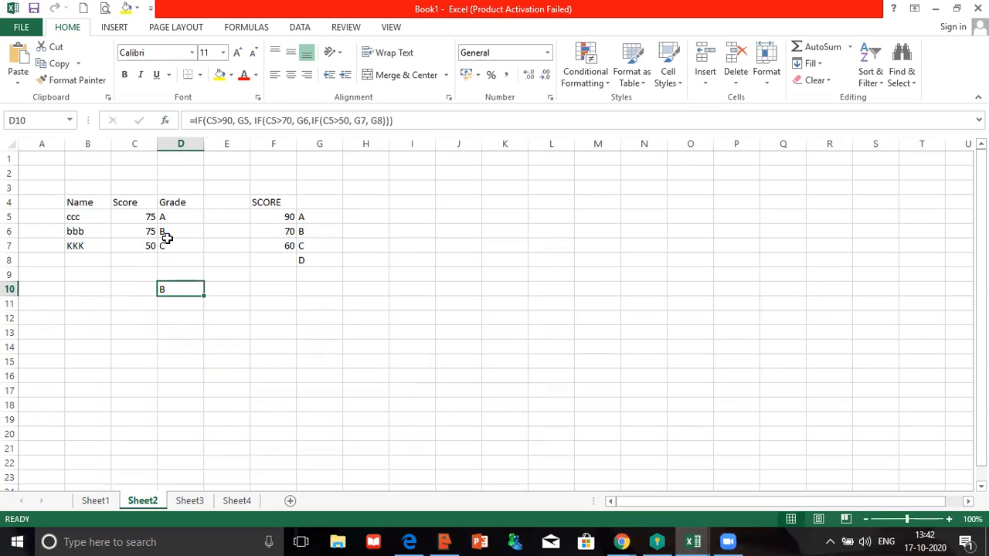
- Enter C5 scores 45, 92, 82 and 65 in turn, confirming D10 grades them D, A, B, C
left_click(134, 215)
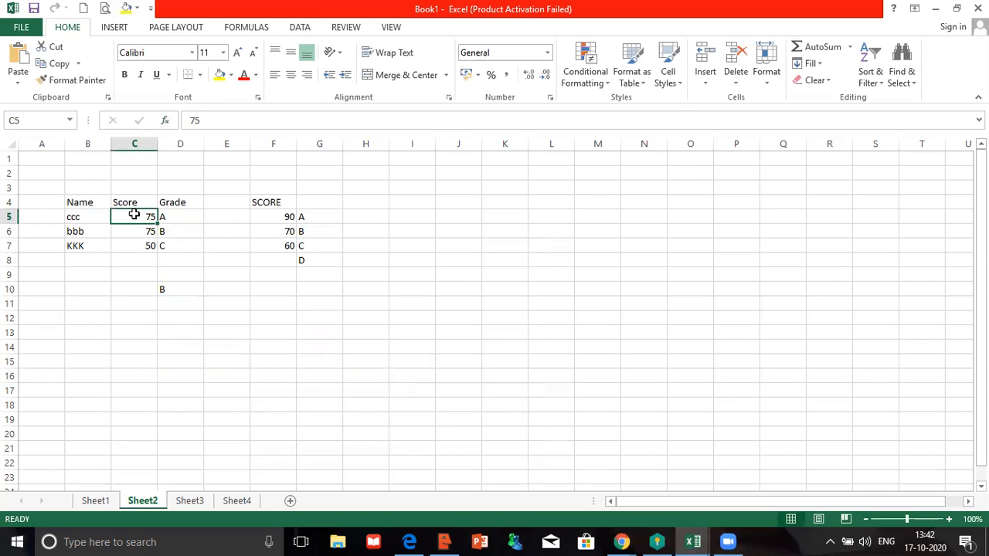
type("45")
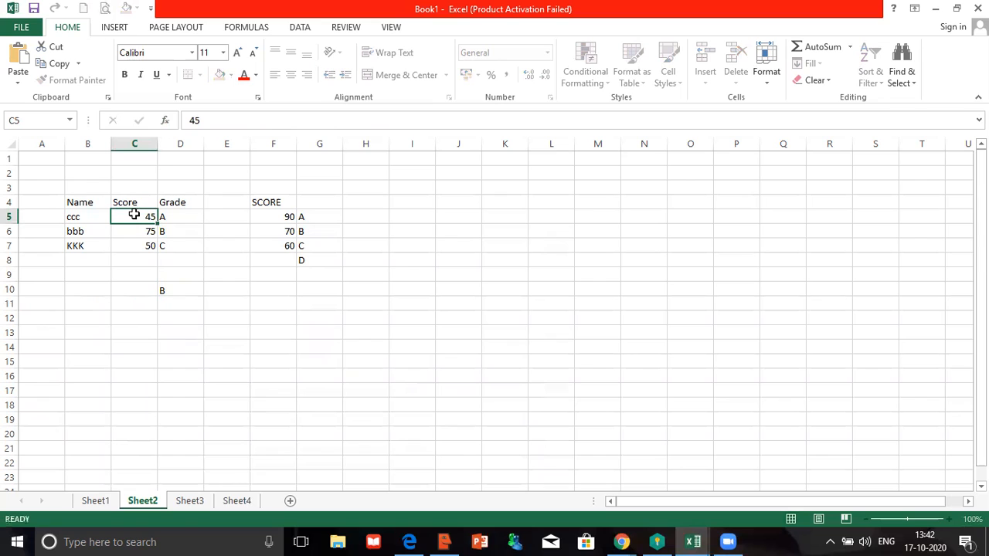
key("Return")
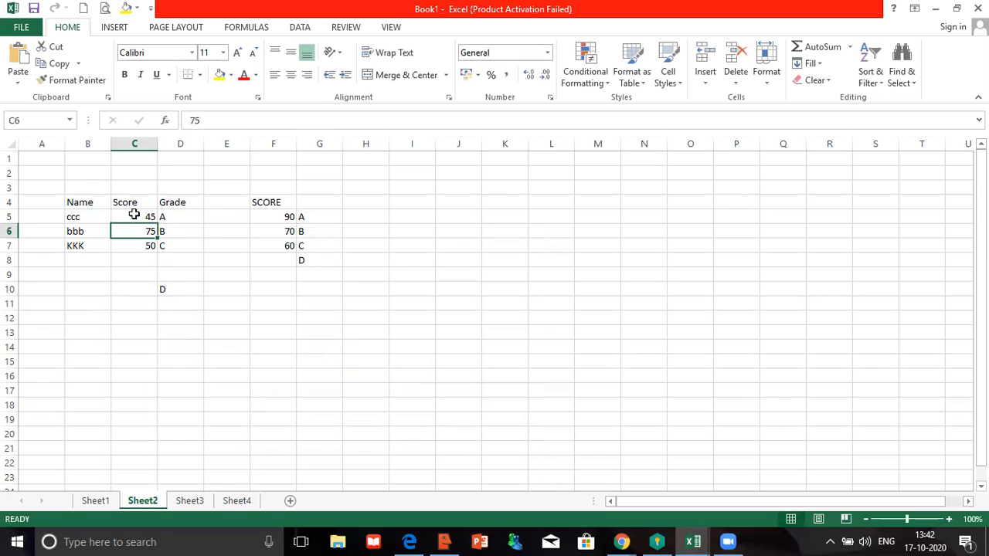
left_click(135, 214)
type("92")
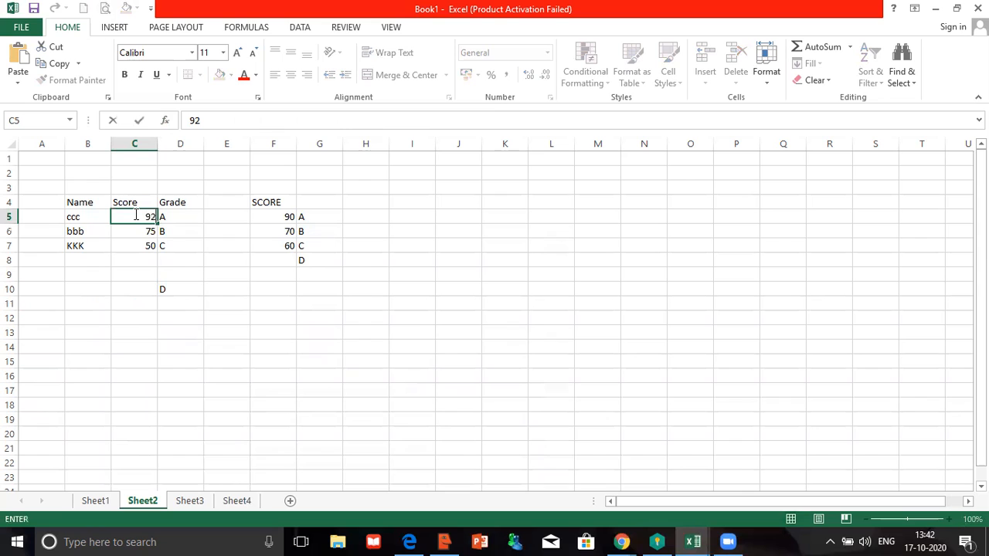
key("Return")
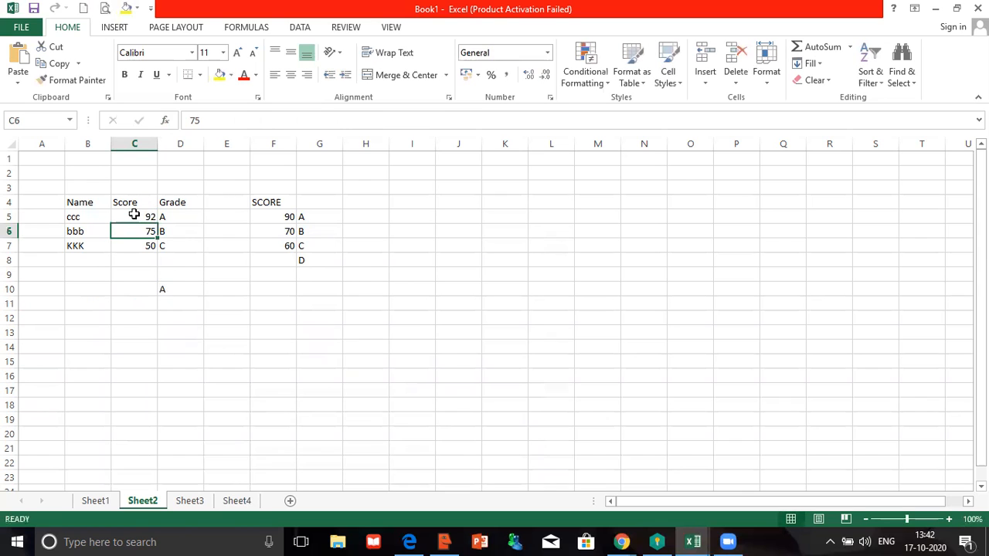
left_click(135, 214)
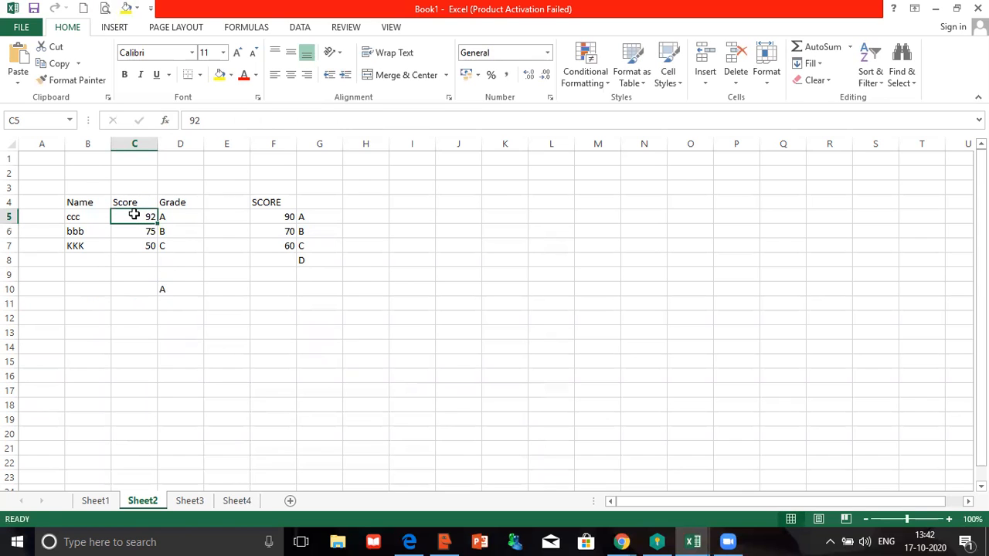
type("82")
key("Return")
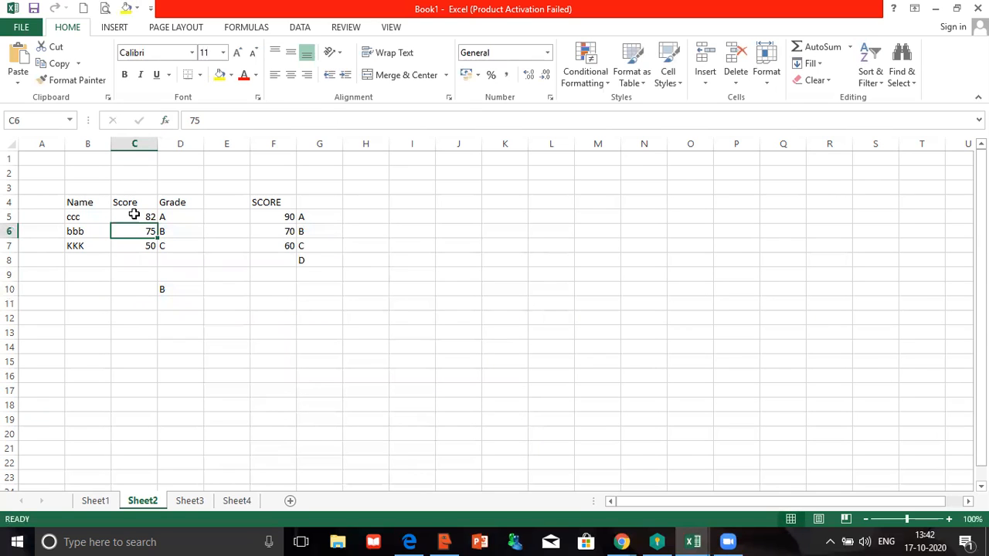
left_click(134, 215)
type("65")
key("Return")
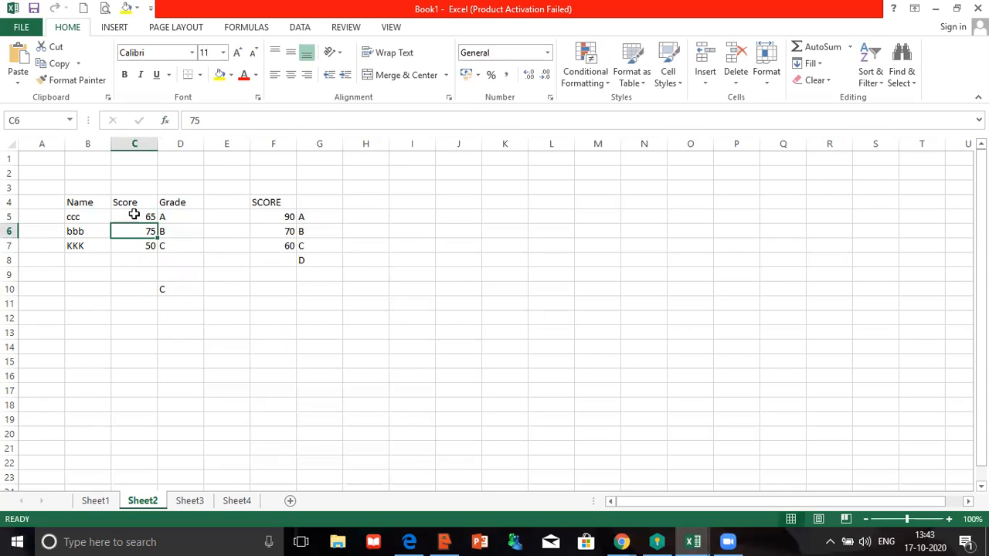